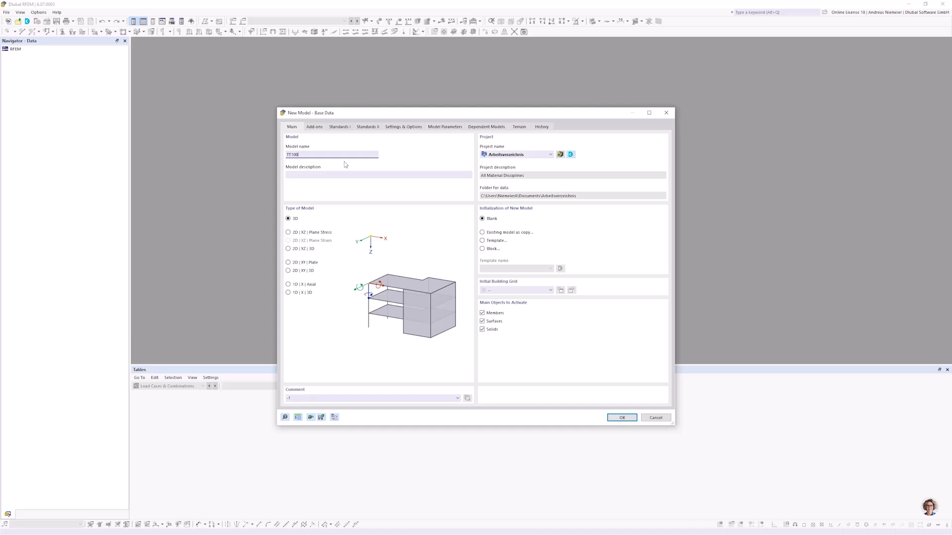
- Create the TT100 model with the Wind Simulation add-on activated and both the combination wizard and load wizards deactivated
{"action": "left_click", "coordinate": [316, 128]}
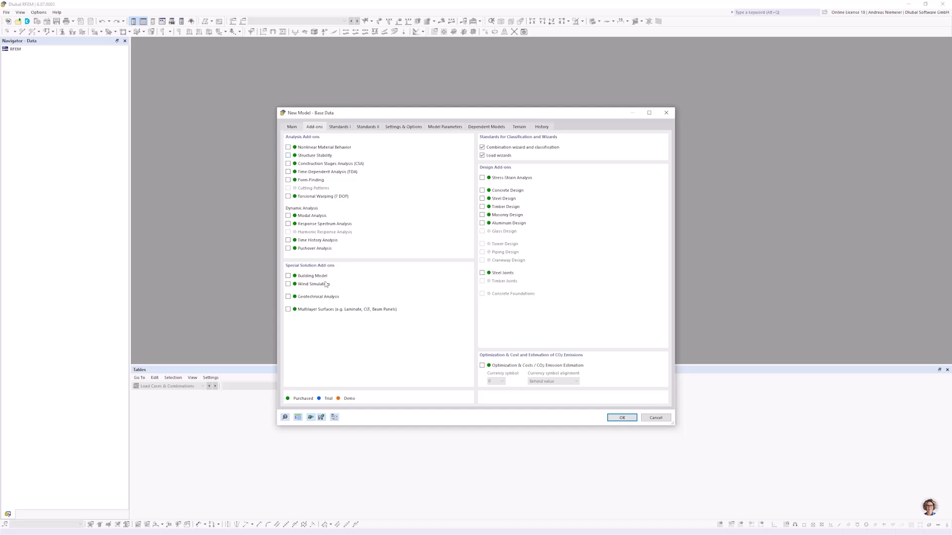
{"action": "left_click", "coordinate": [289, 284]}
{"action": "left_click", "coordinate": [483, 148]}
{"action": "left_click", "coordinate": [482, 156]}
{"action": "left_click", "coordinate": [340, 128]}
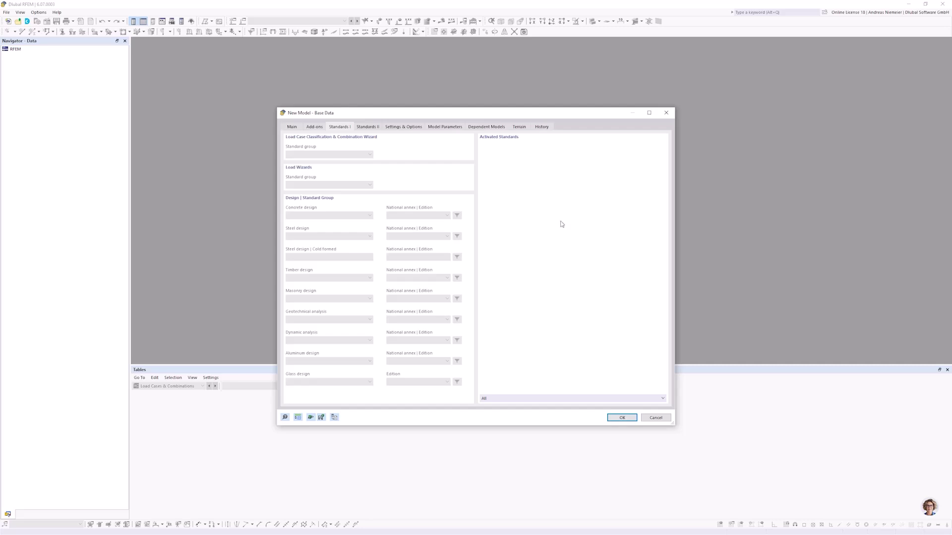
{"action": "left_click", "coordinate": [624, 418]}
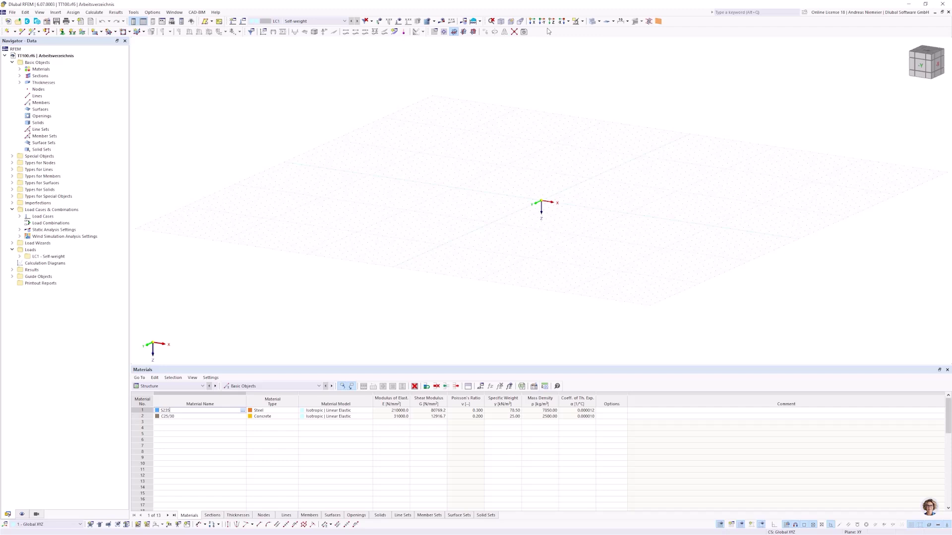
- Set the work plane to YZ and start a new beam member with a new massive square section 300 mm wide
{"action": "middle_click_drag", "start_coordinate": [595, 238], "coordinate": [556, 238], "text": "ctrl"}
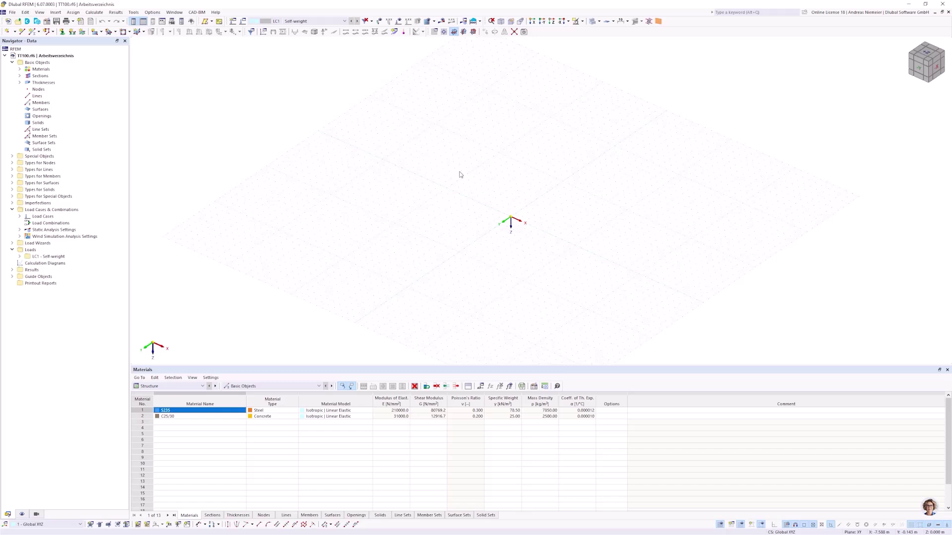
{"action": "left_click", "coordinate": [464, 32]}
{"action": "left_click", "coordinate": [34, 32]}
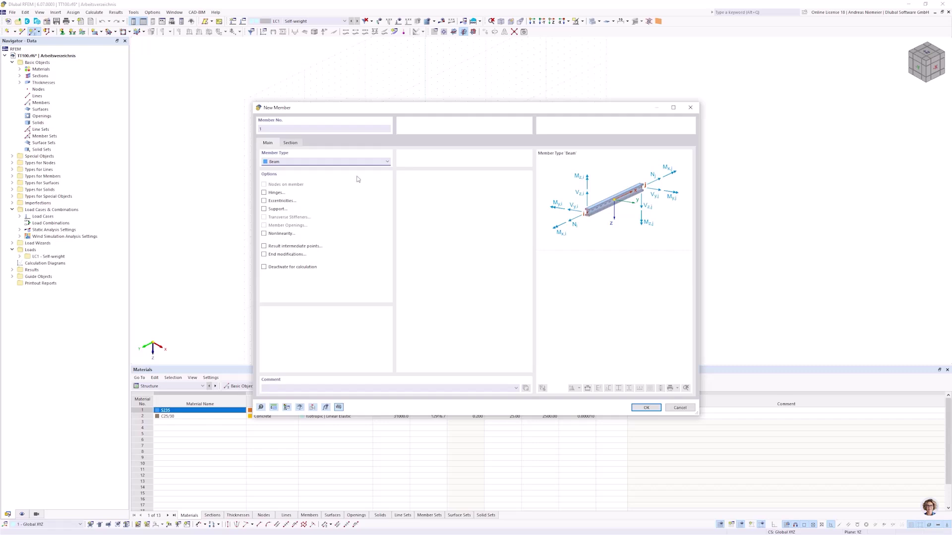
{"action": "left_click", "coordinate": [290, 143]}
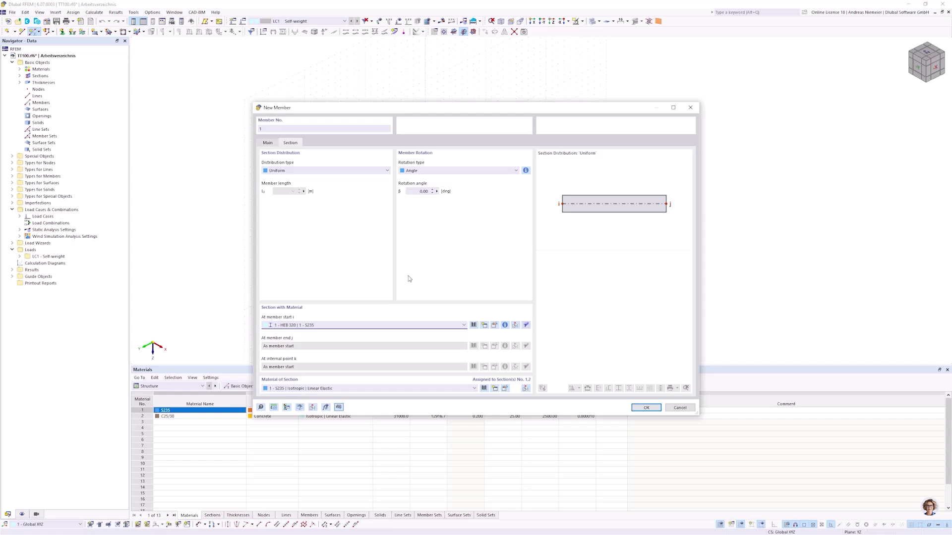
{"action": "left_click", "coordinate": [400, 325]}
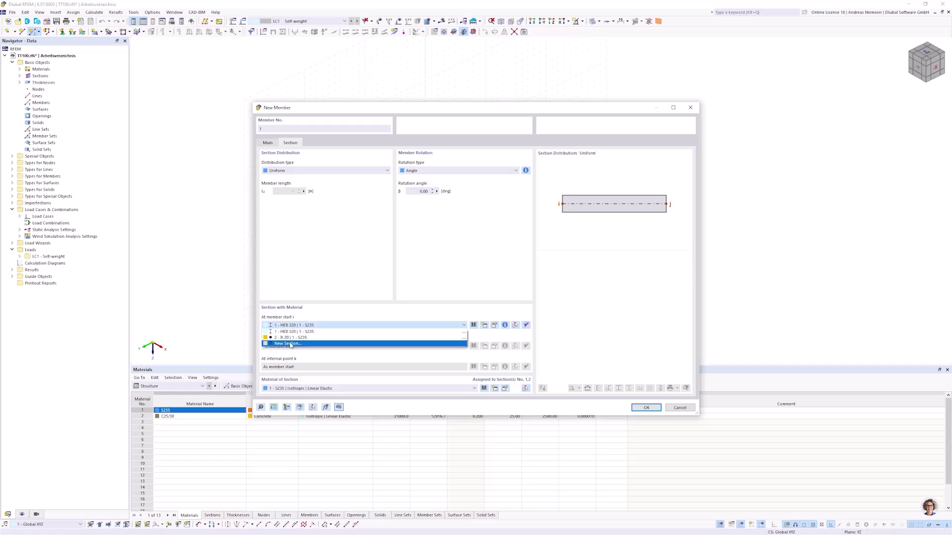
{"action": "left_click", "coordinate": [376, 363]}
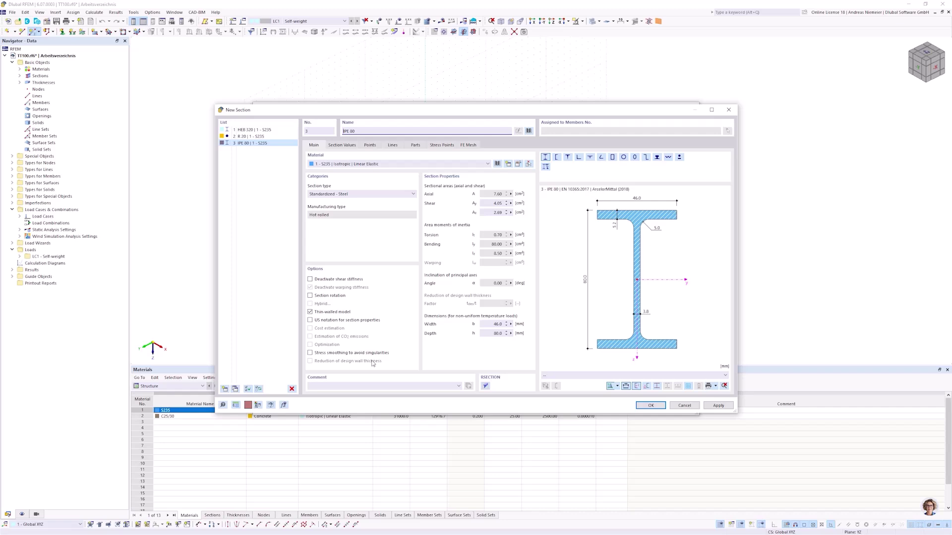
{"action": "left_click", "coordinate": [528, 130]}
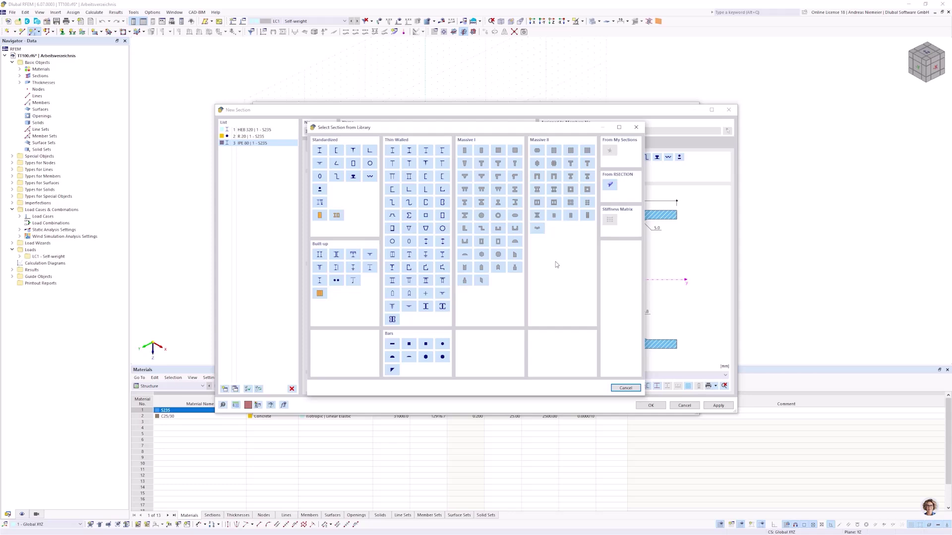
{"action": "double_click", "coordinate": [499, 152]}
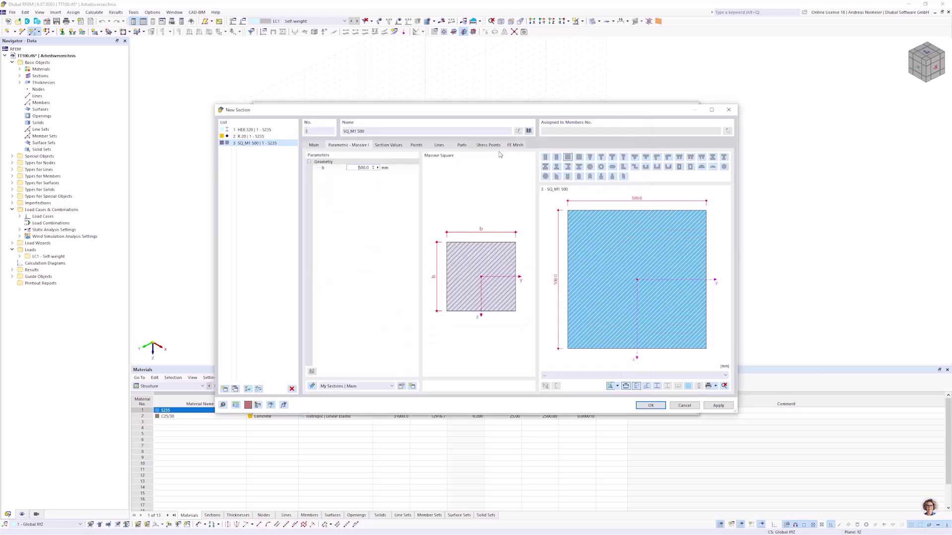
{"action": "left_click", "coordinate": [368, 168]}
{"action": "type", "text": "300"}
{"action": "left_click", "coordinate": [360, 241]}
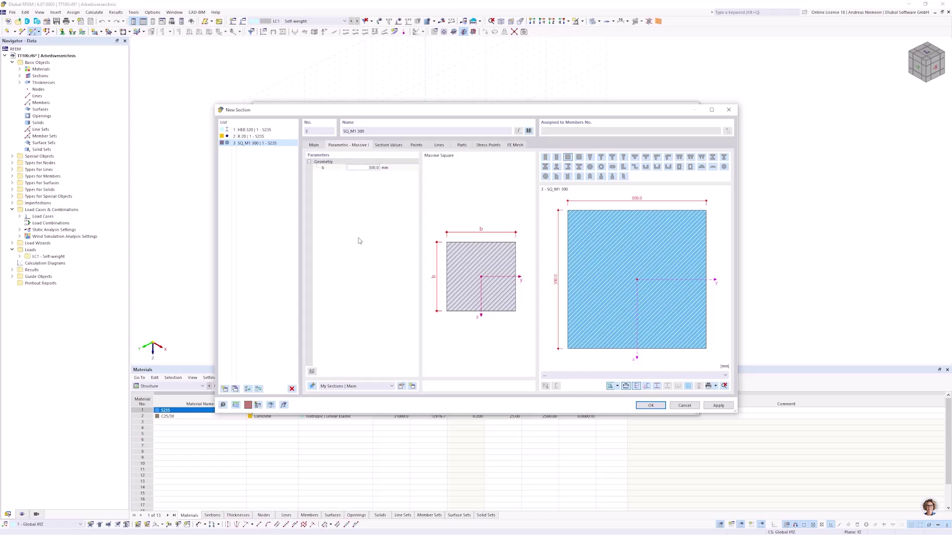
- Assign concrete C25/30 as the square section's material and accept the section for the new member
{"action": "left_click", "coordinate": [314, 146]}
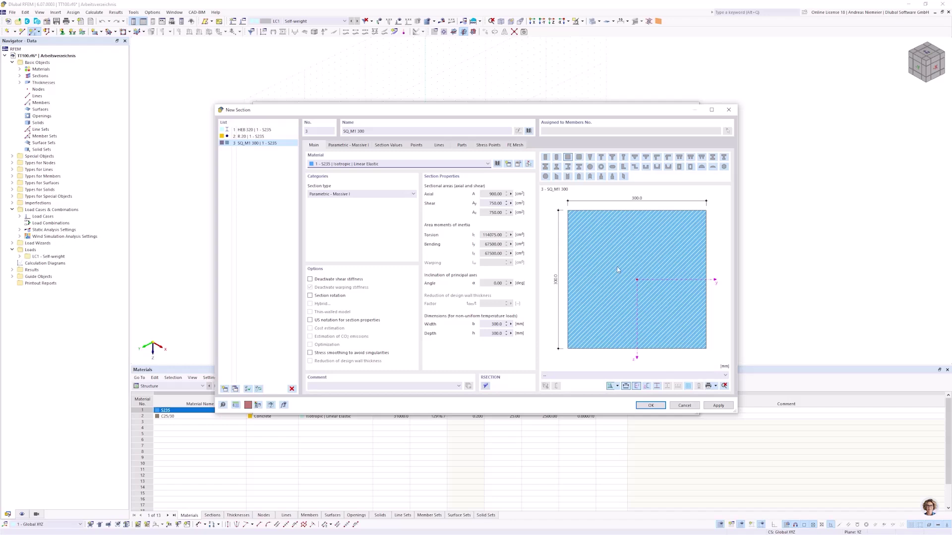
{"action": "left_click", "coordinate": [368, 164]}
{"action": "key", "text": "Down"}
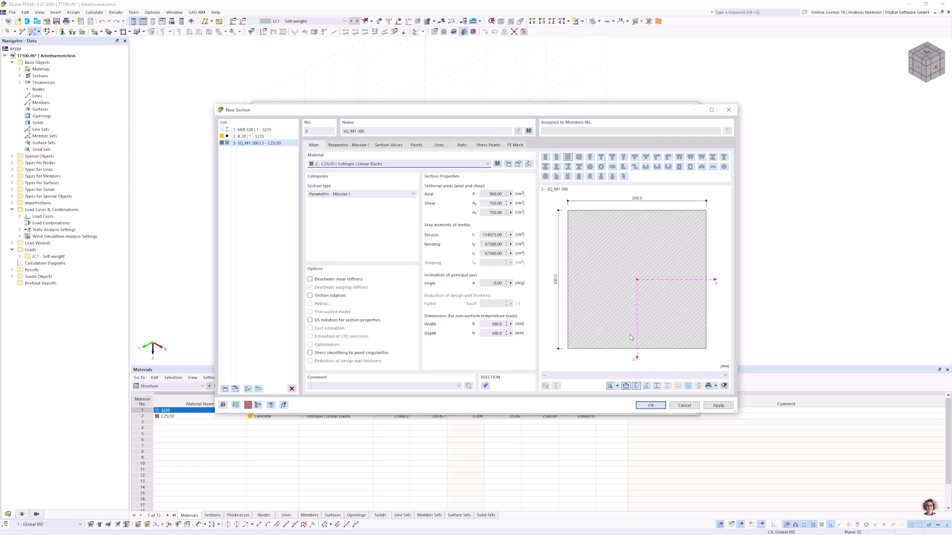
{"action": "left_click", "coordinate": [651, 406]}
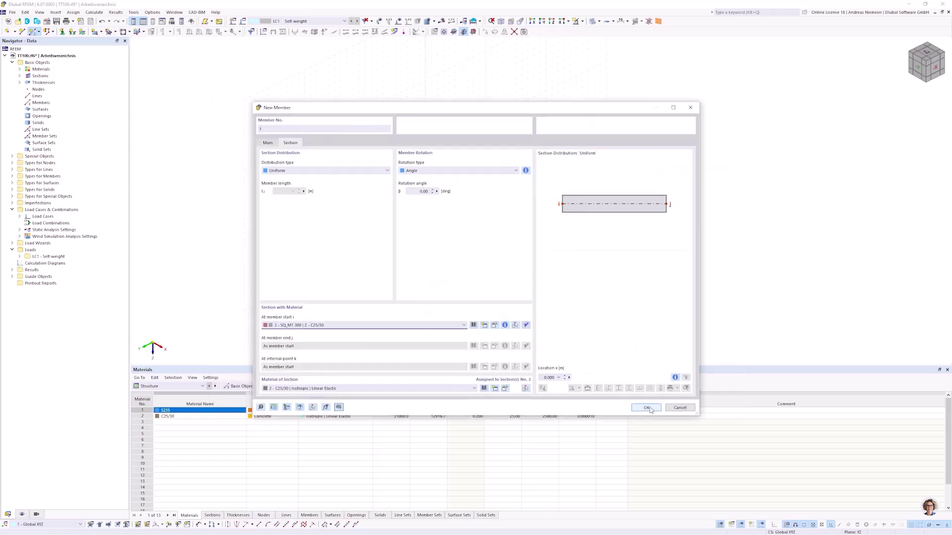
{"action": "left_click", "coordinate": [650, 409]}
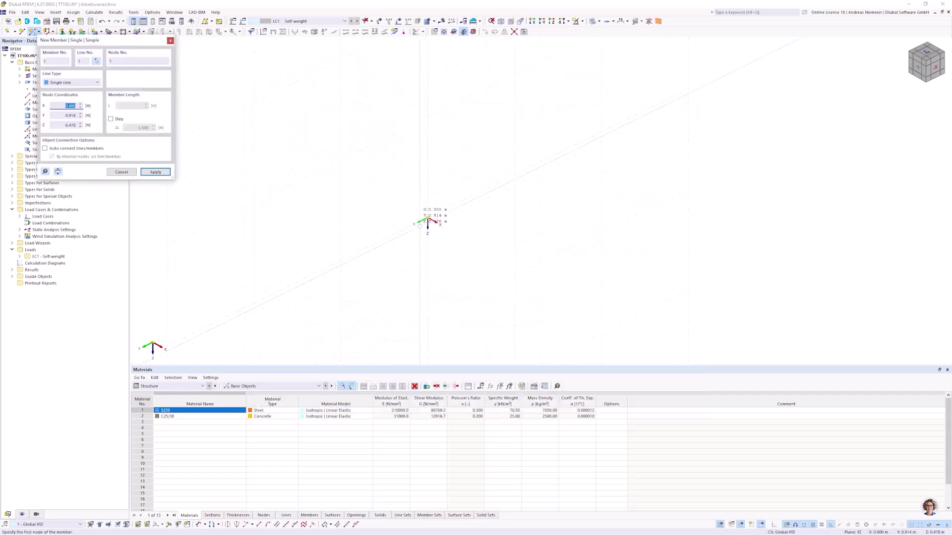
- Draw a vertical column 1 m high from the origin upward and display the model as an opaque solid
{"action": "left_click", "coordinate": [431, 213]}
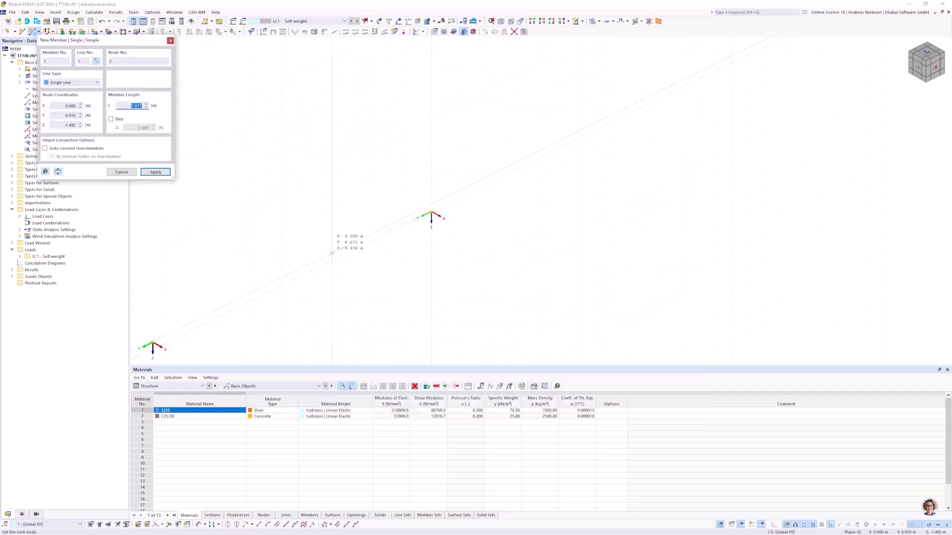
{"action": "left_click", "coordinate": [431, 194]}
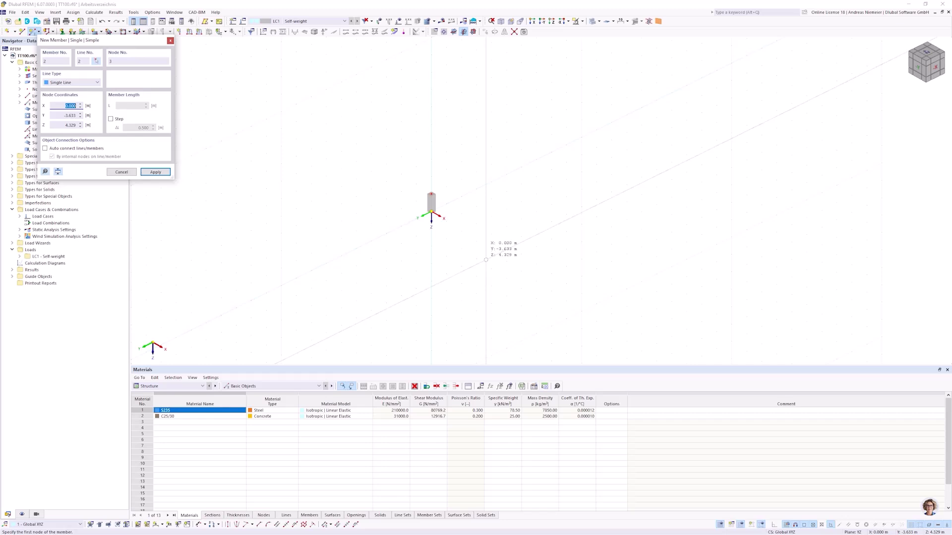
{"action": "key", "text": "Escape"}
{"action": "scroll", "coordinate": [416, 213], "scroll_direction": "up", "scroll_amount": 3}
{"action": "middle_click_drag", "start_coordinate": [415, 214], "coordinate": [570, 224], "text": "ctrl"}
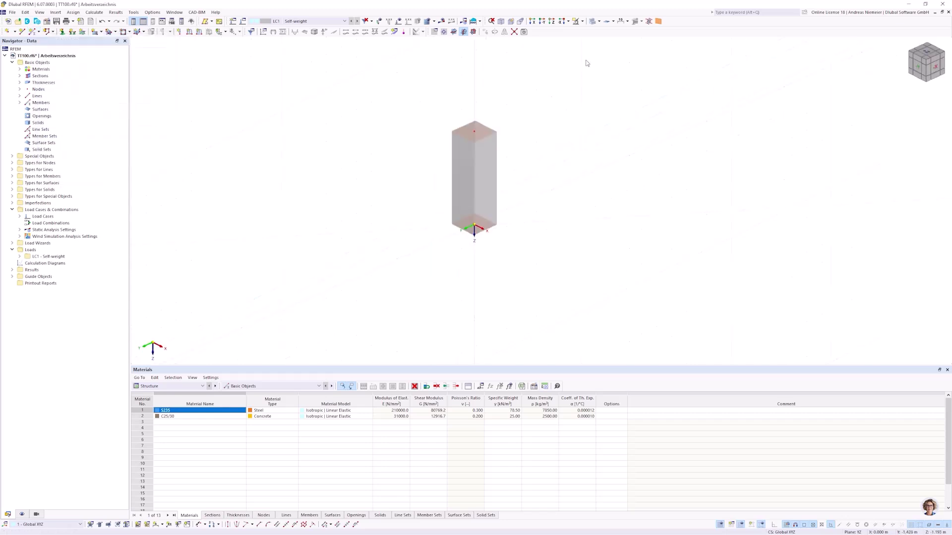
{"action": "left_click", "coordinate": [593, 21]}
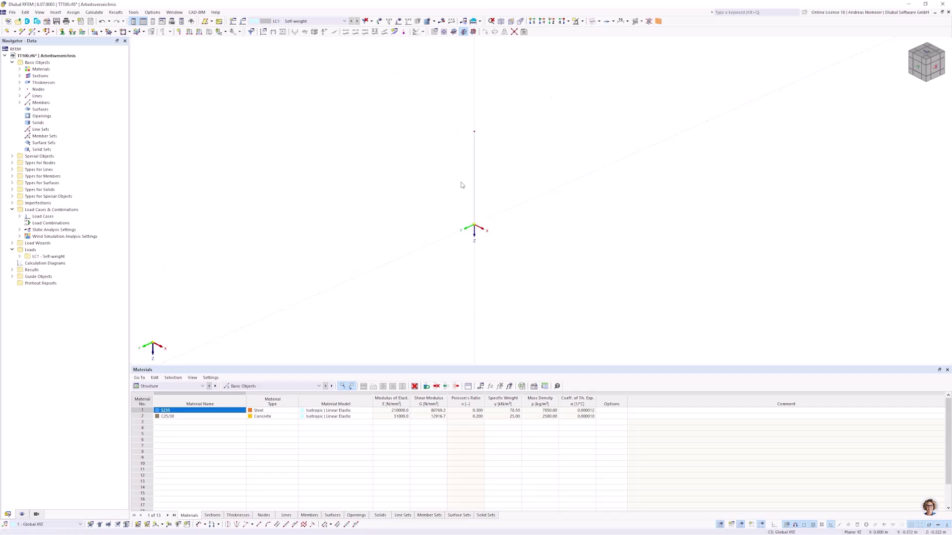
{"action": "left_click", "coordinate": [592, 23]}
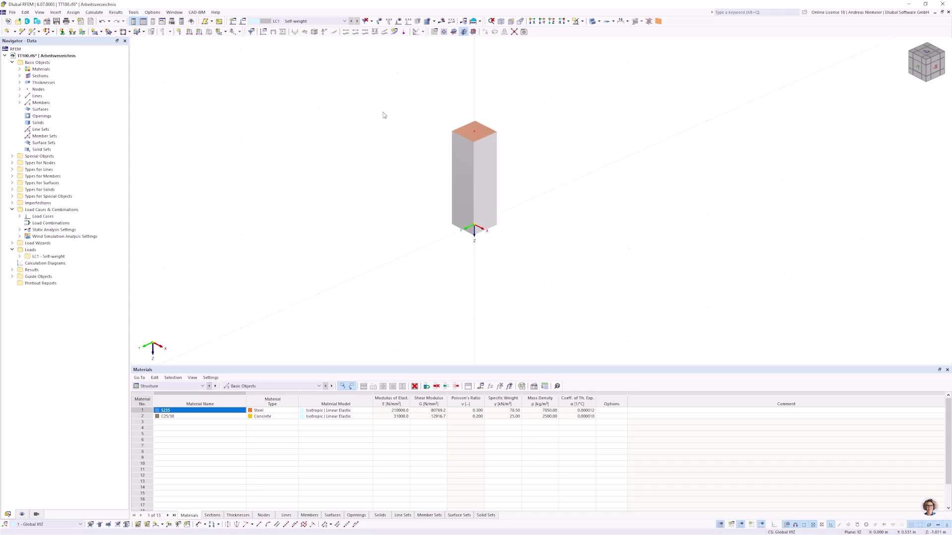
- Assign a fixed nodal support to the column's base node
{"action": "left_click", "coordinate": [63, 31]}
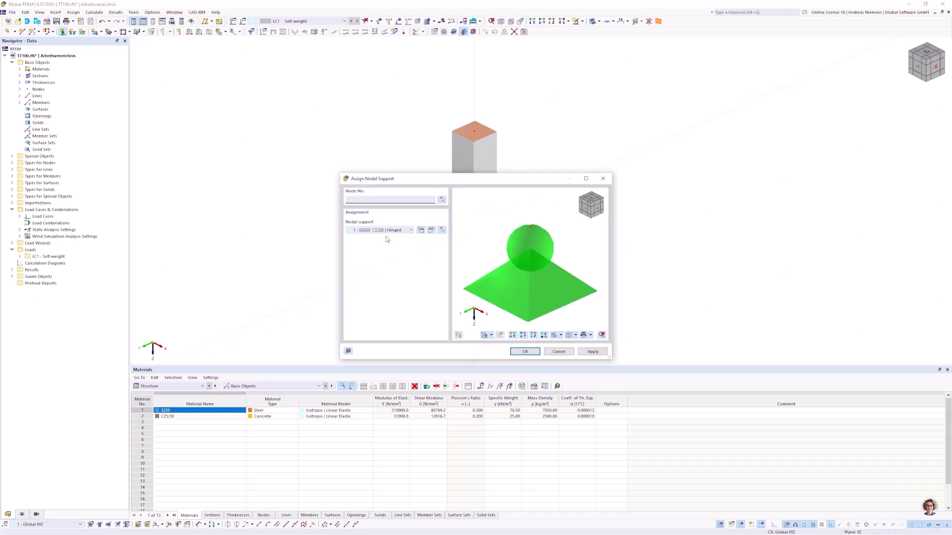
{"action": "left_click", "coordinate": [390, 230]}
{"action": "left_click", "coordinate": [392, 248]}
{"action": "left_click", "coordinate": [524, 352]}
{"action": "left_click_drag", "start_coordinate": [418, 203], "coordinate": [526, 274]}
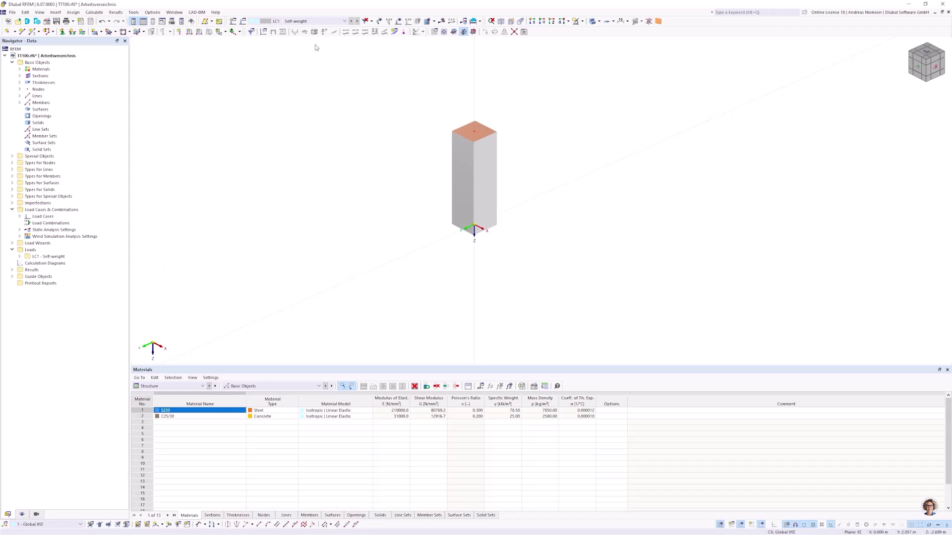
- Calculate the self-weight load case and switch the model display to wireframe
{"action": "left_click", "coordinate": [441, 21]}
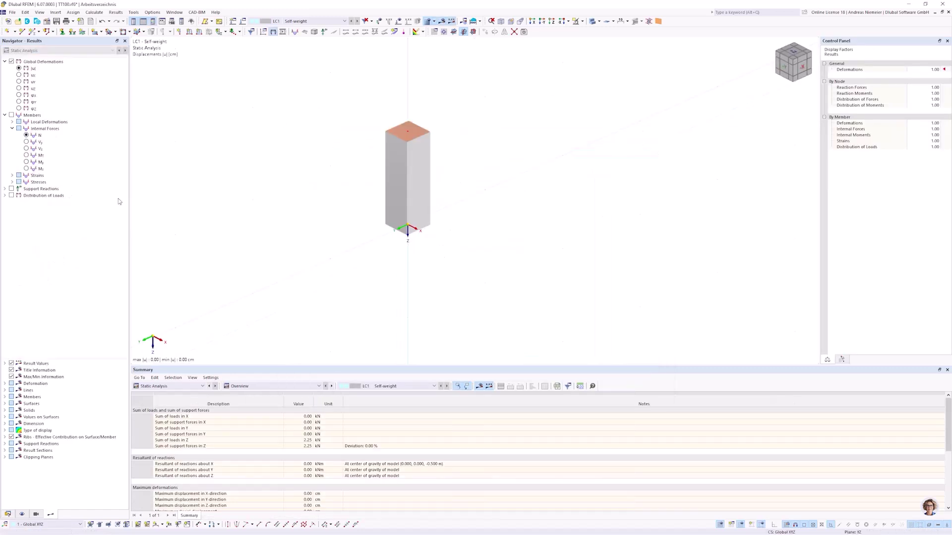
{"action": "mouse_move", "coordinate": [393, 159]}
{"action": "left_click", "coordinate": [594, 22]}
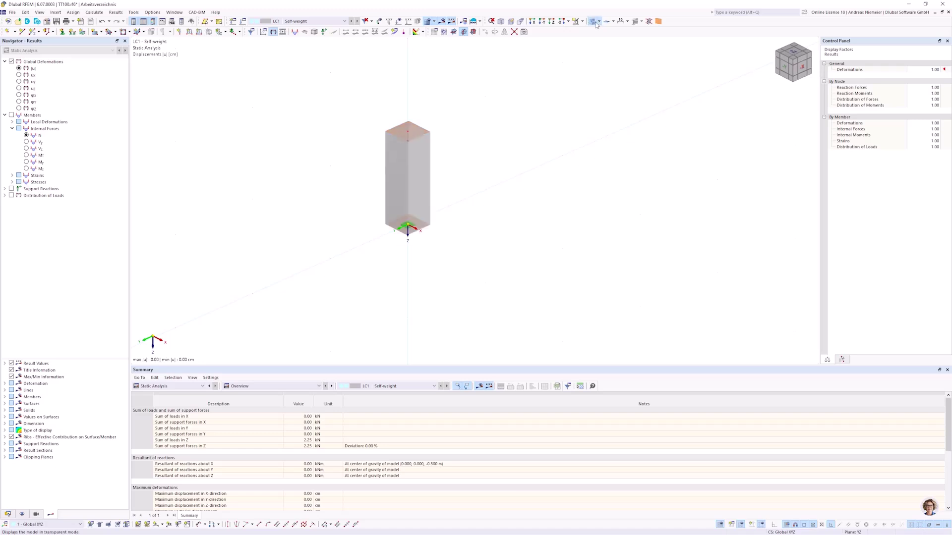
{"action": "left_click", "coordinate": [595, 22]}
{"action": "middle_click_drag", "start_coordinate": [474, 198], "coordinate": [445, 156], "text": "ctrl"}
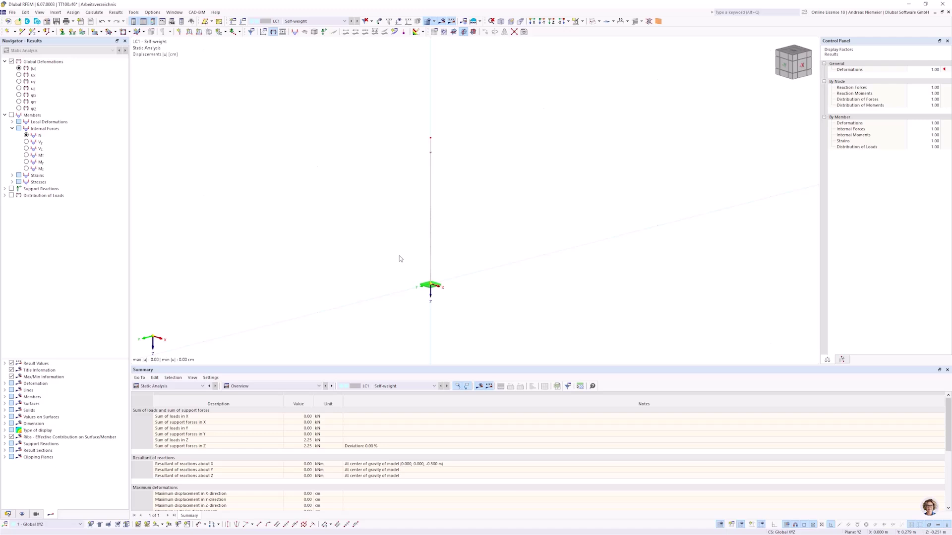
- Display the column's axial force N with an internal forces display factor of 8, together with the support reactions
{"action": "left_click", "coordinate": [11, 115]}
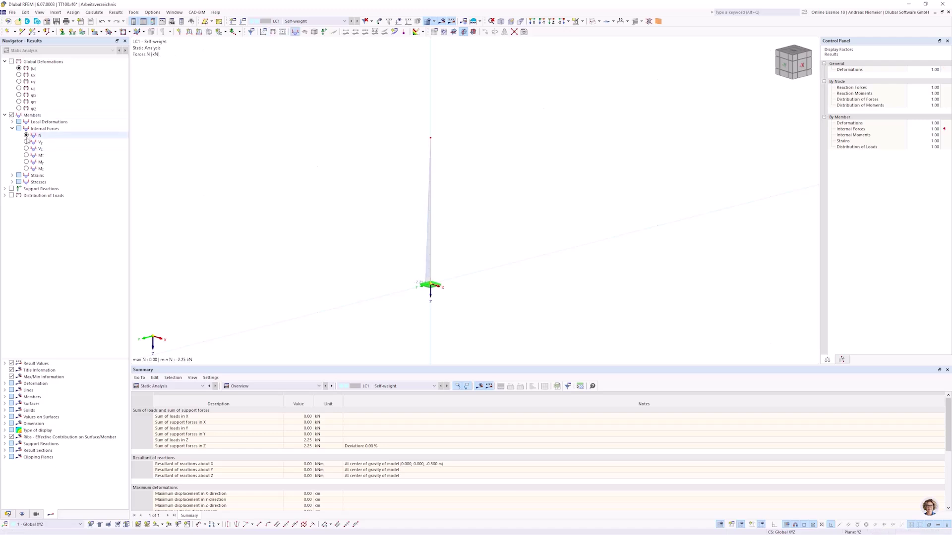
{"action": "left_click", "coordinate": [936, 130]}
{"action": "left_click", "coordinate": [938, 128]}
{"action": "left_click", "coordinate": [938, 128]}
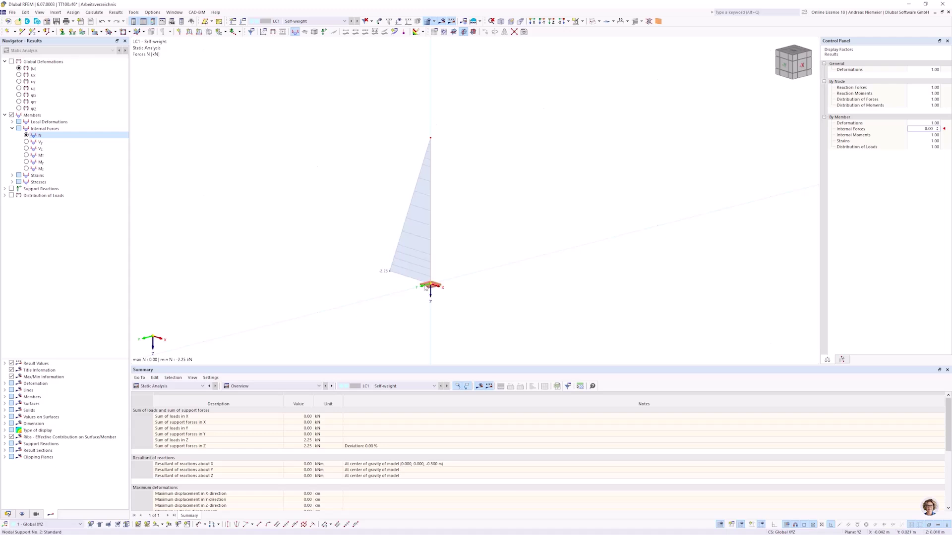
{"action": "left_click", "coordinate": [11, 190]}
{"action": "middle_click_drag", "start_coordinate": [295, 318], "coordinate": [314, 246]}
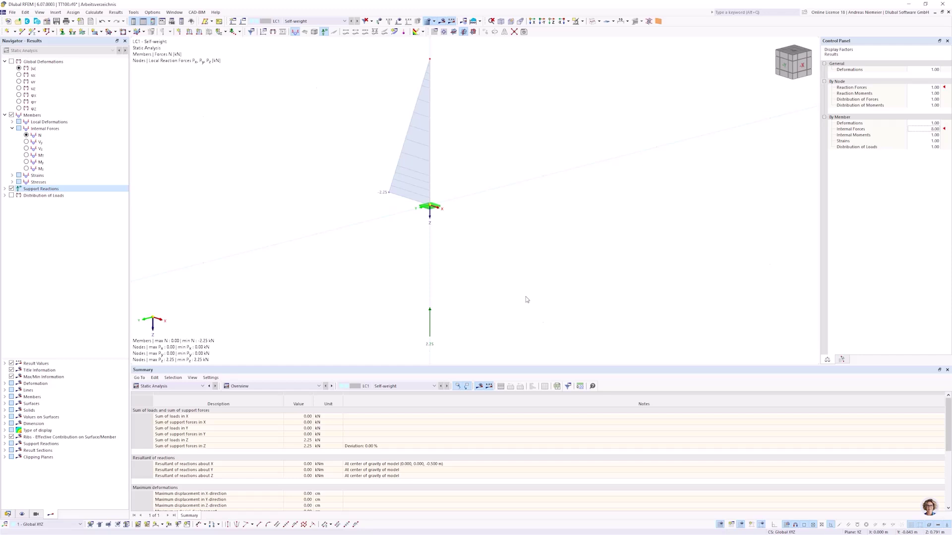
- Look over the settings for a new member load and cancel without creating one
{"action": "left_click", "coordinate": [198, 32]}
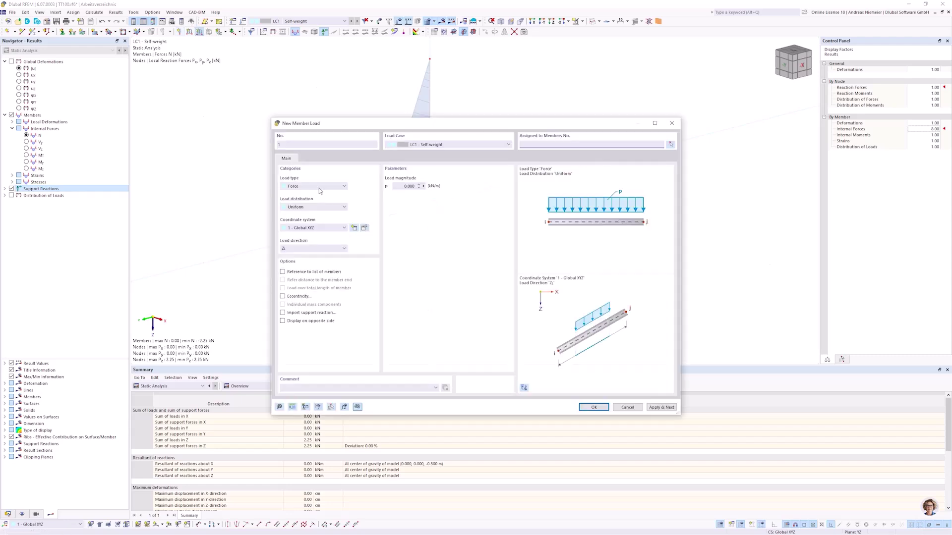
{"action": "left_click", "coordinate": [627, 407]}
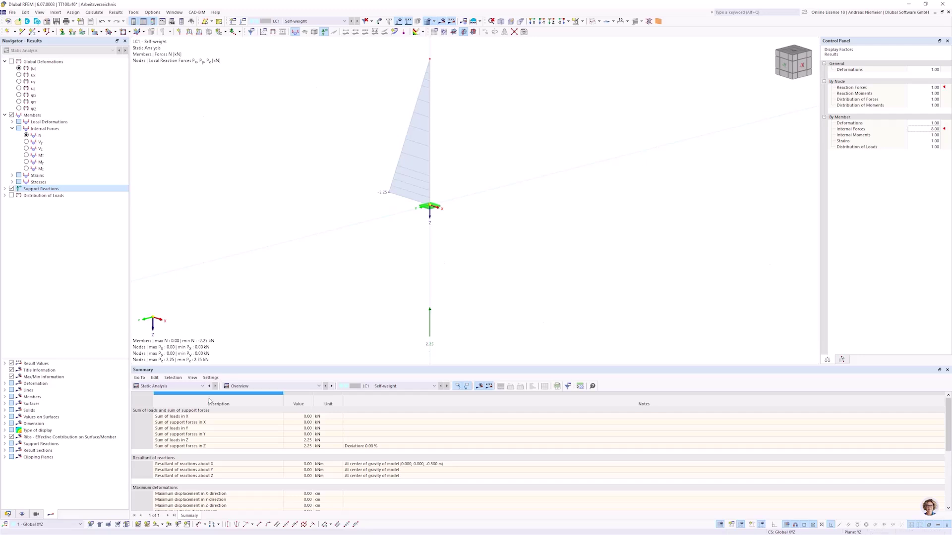
- Add load case LC2 named "CFD Wind" and set its analysis type to Wind Simulation
{"action": "left_click", "coordinate": [173, 388]}
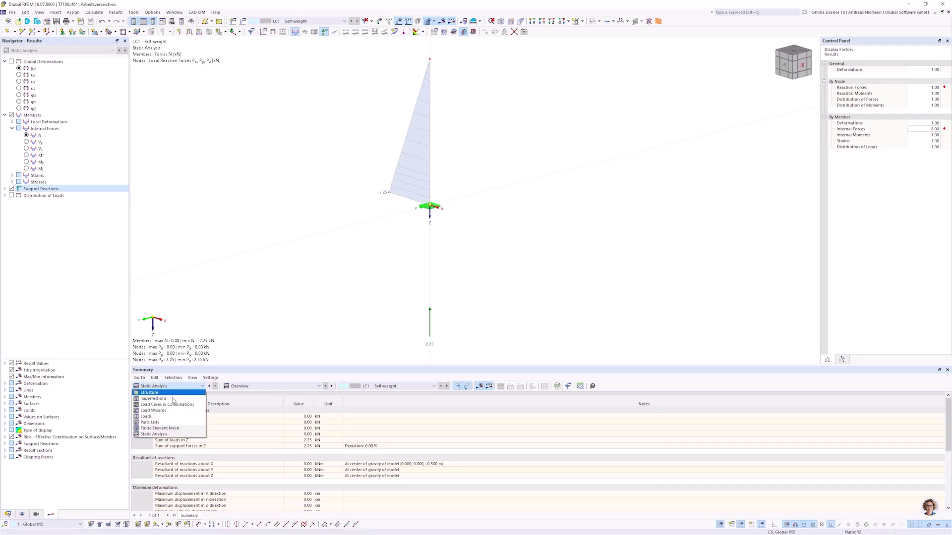
{"action": "left_click", "coordinate": [164, 405]}
{"action": "left_click", "coordinate": [135, 419]}
{"action": "left_click", "coordinate": [146, 417]}
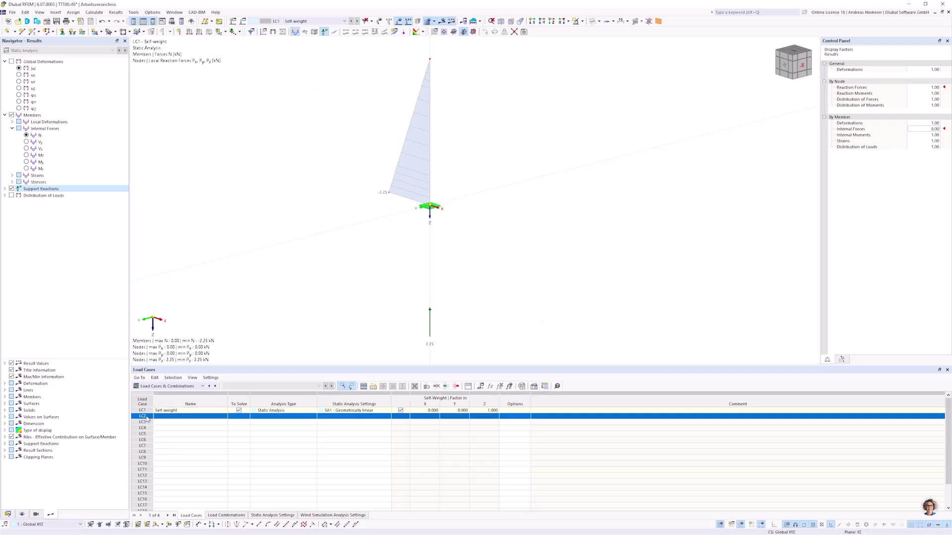
{"action": "double_click", "coordinate": [147, 418]}
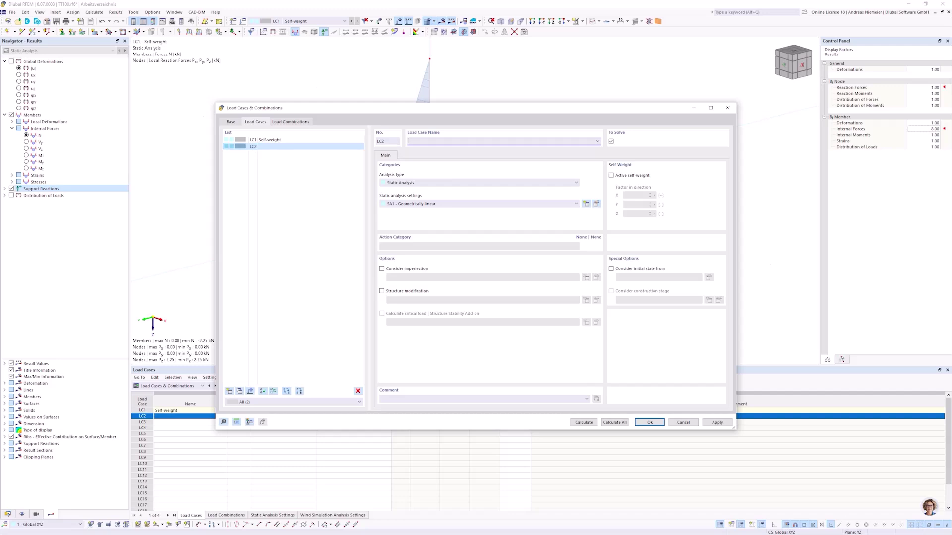
{"action": "type", "text": "CFD Wind"}
{"action": "left_click", "coordinate": [399, 184]}
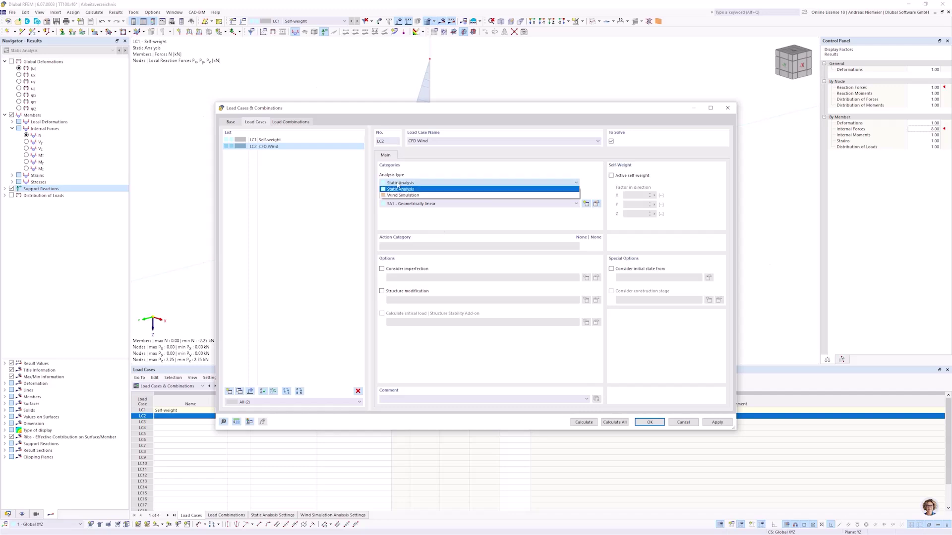
{"action": "left_click", "coordinate": [399, 196]}
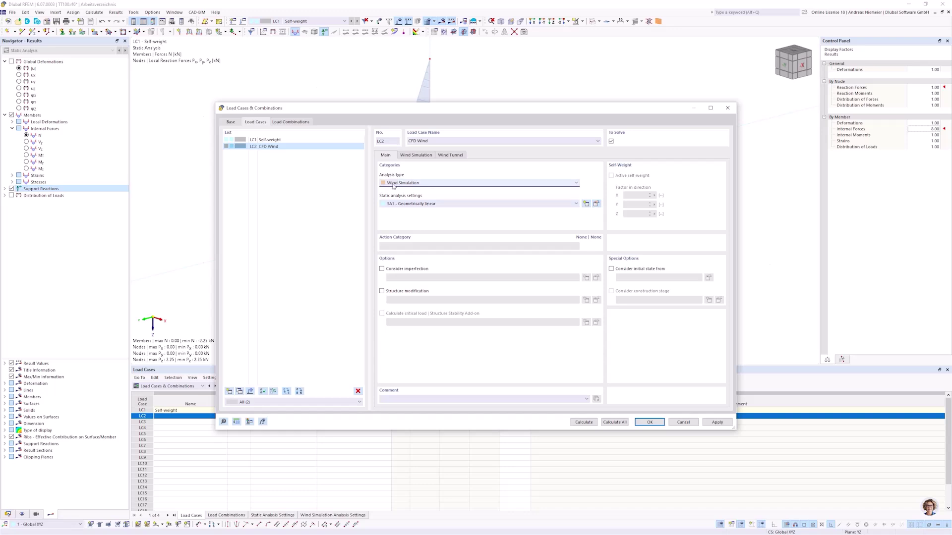
- Look over the main WA1 wind simulation analysis settings of the CFD Wind load case, including the available simulation types
{"action": "left_click", "coordinate": [417, 155]}
{"action": "key", "text": "ctrl+Tab"}
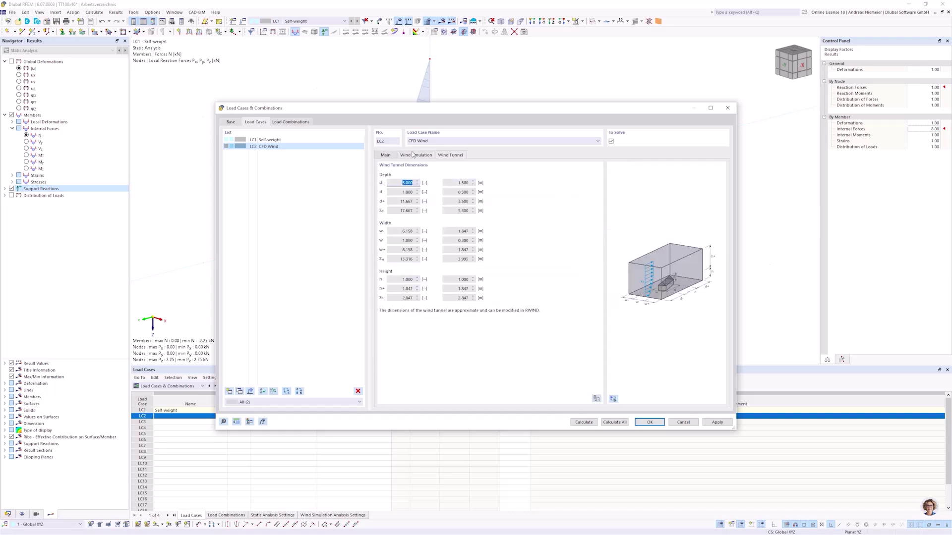
{"action": "left_click", "coordinate": [414, 155]}
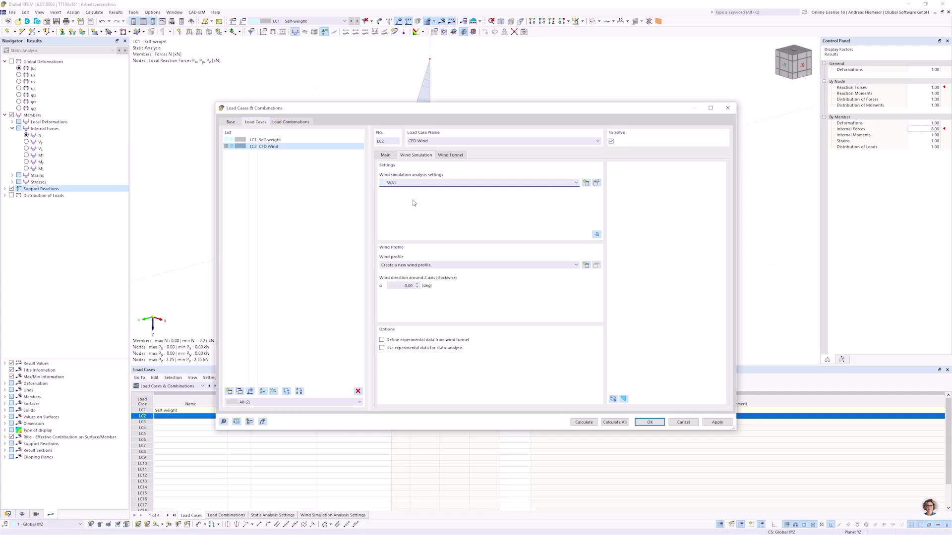
{"action": "left_click", "coordinate": [596, 183]}
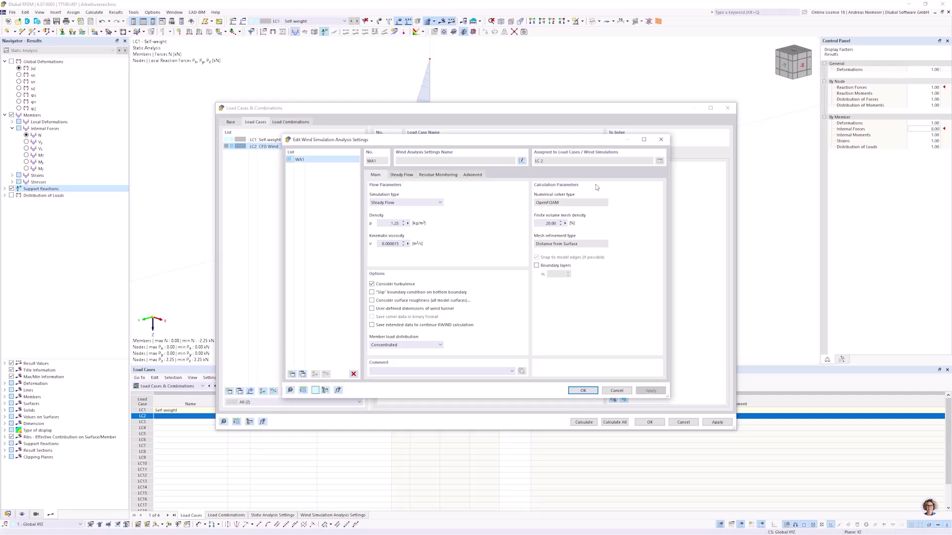
{"action": "left_click", "coordinate": [396, 203]}
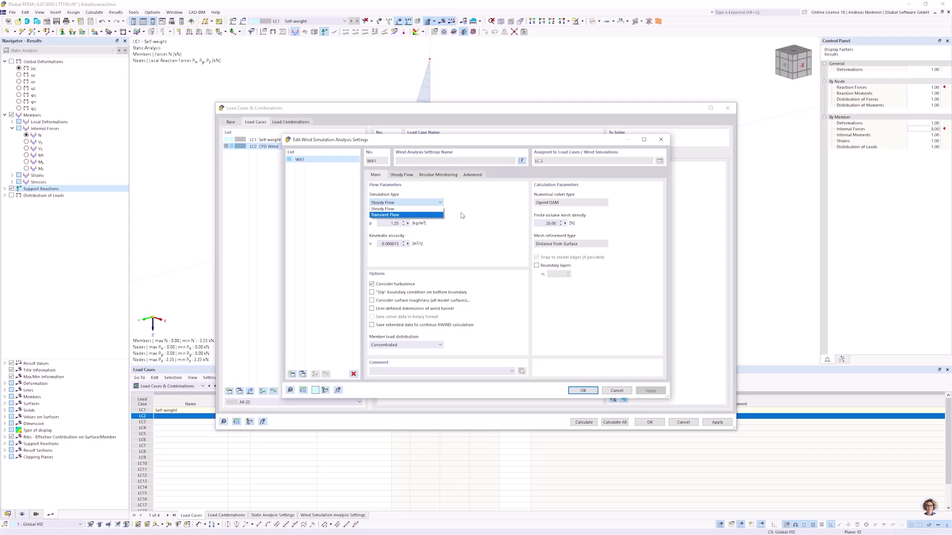
{"action": "left_click", "coordinate": [428, 229]}
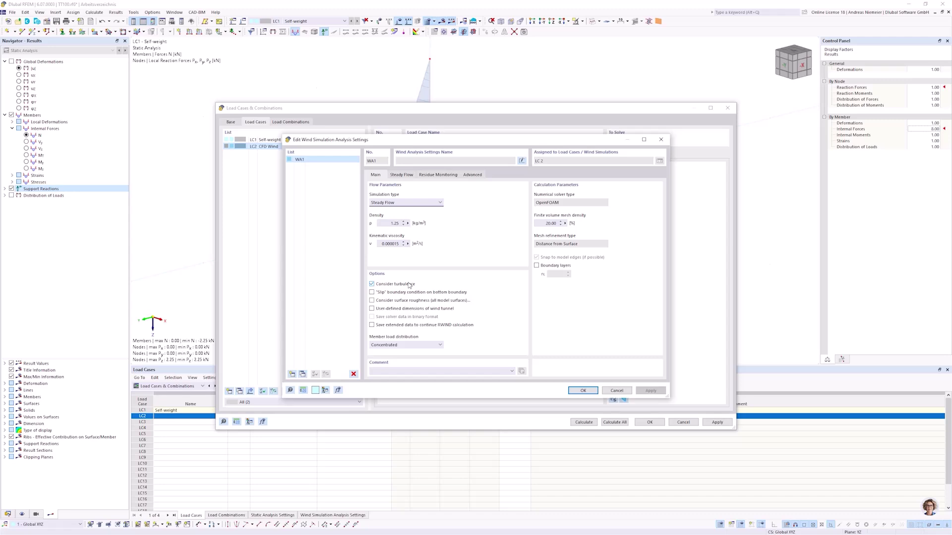
- Review WA1's mesh density, steady flow turbulence model, residual type and advanced relaxation factors, keeping the settings as they are
{"action": "left_click", "coordinate": [551, 223]}
{"action": "left_click", "coordinate": [402, 176]}
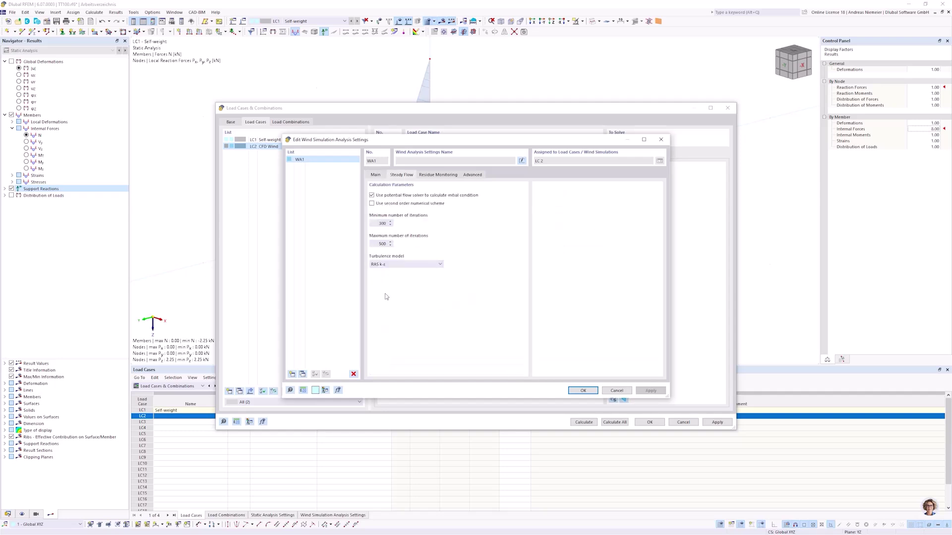
{"action": "left_click", "coordinate": [392, 264]}
{"action": "left_click", "coordinate": [413, 267]}
{"action": "left_click", "coordinate": [438, 175]}
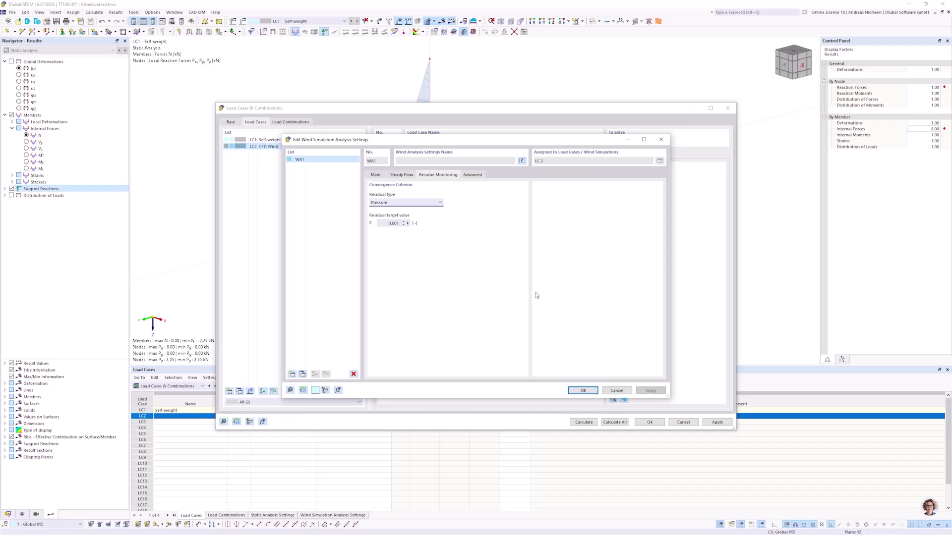
{"action": "left_click", "coordinate": [430, 203]}
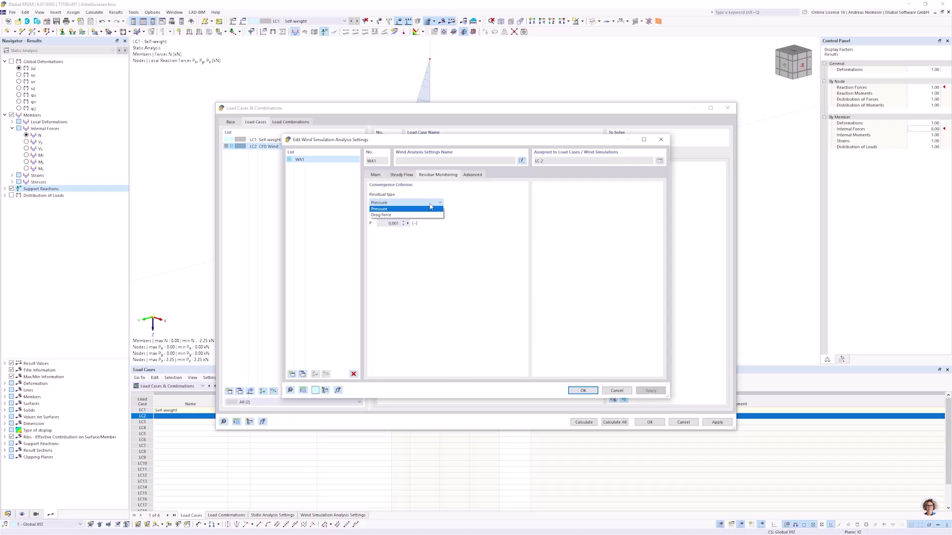
{"action": "left_click", "coordinate": [430, 209]}
{"action": "left_click", "coordinate": [473, 175]}
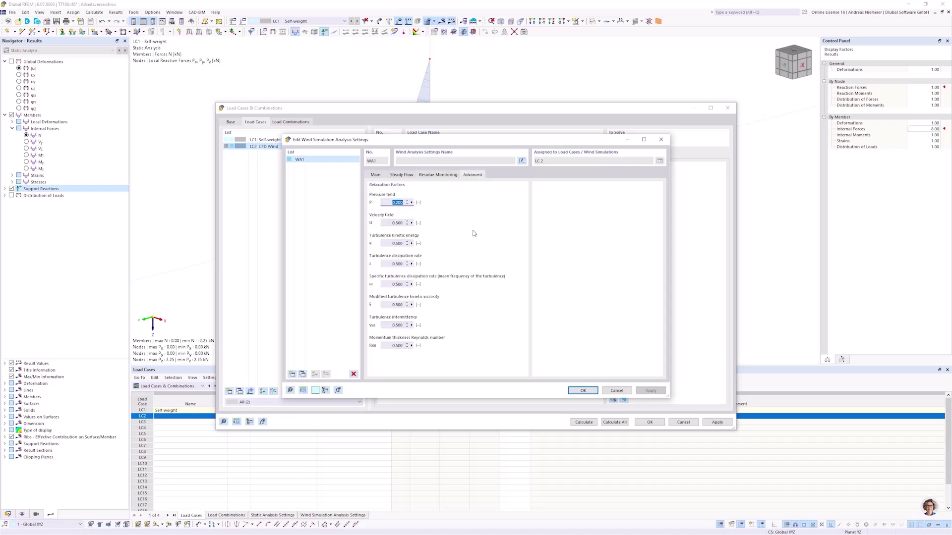
{"action": "left_click", "coordinate": [374, 174]}
{"action": "left_click", "coordinate": [581, 390]}
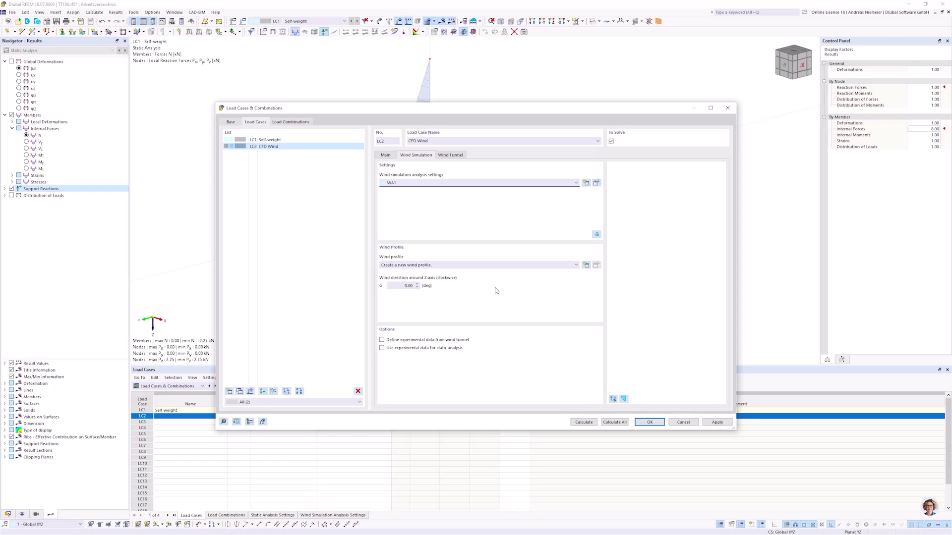
- Create a new user-defined wind profile with a wind velocity of 10 m/s at heights 0 m and 1 m
{"action": "left_click", "coordinate": [458, 267]}
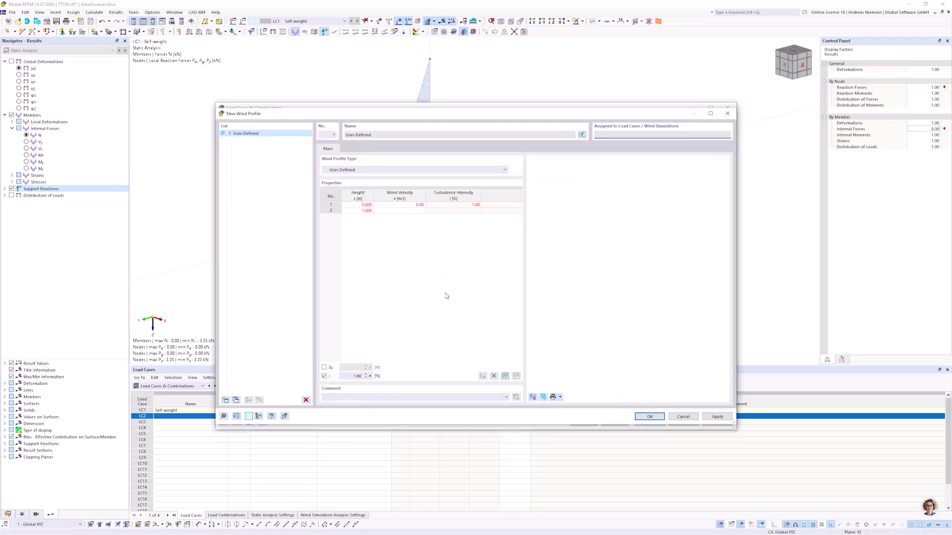
{"action": "key", "text": "Tab"}
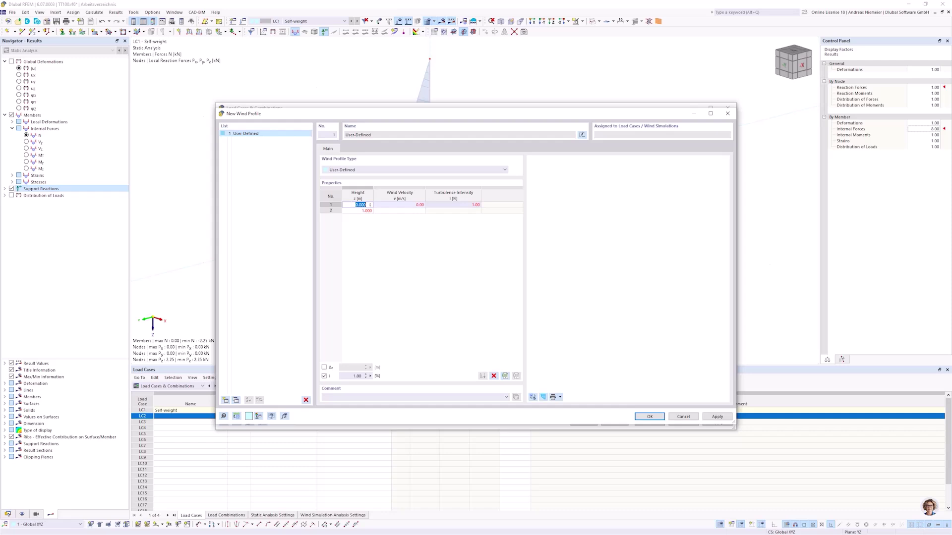
{"action": "key", "text": "Tab"}
{"action": "type", "text": "10"}
{"action": "key", "text": "Return"}
{"action": "key", "text": "Tab"}
{"action": "key", "text": "Tab"}
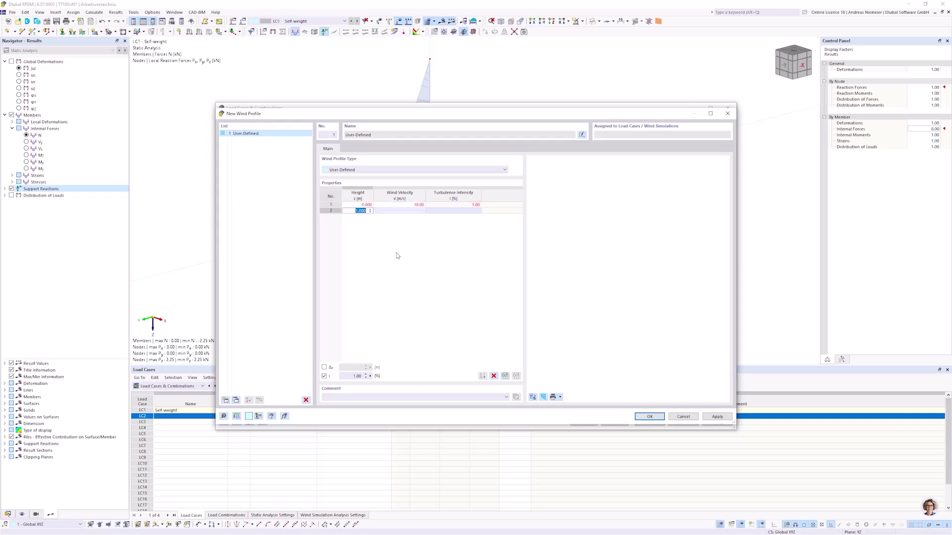
{"action": "type", "text": "1"}
{"action": "key", "text": "Tab"}
{"action": "type", "text": "10"}
{"action": "key", "text": "Return"}
{"action": "key", "text": "Up"}
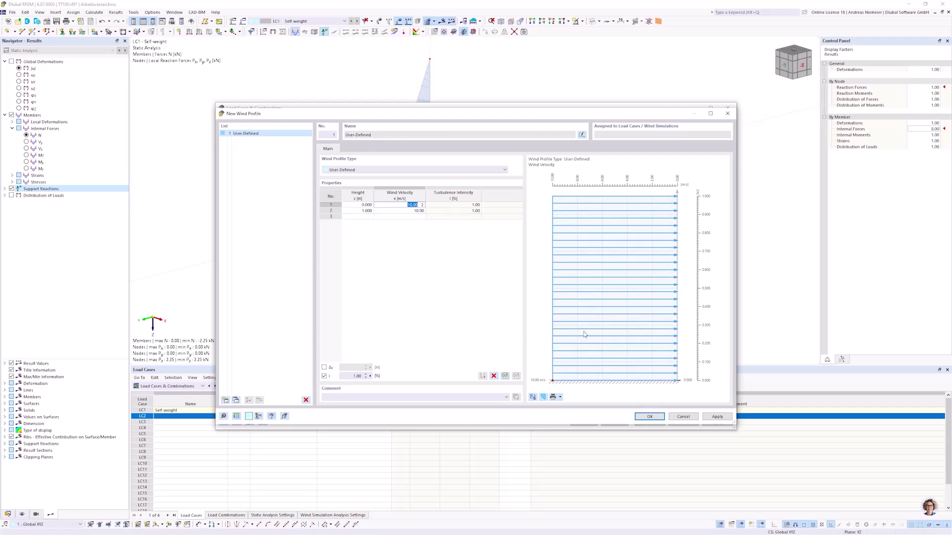
- Try a three-point wind profile with 15 m/s at 0.5 m height and 10 m/s at 1 m height
{"action": "key", "text": "Tab"}
{"action": "key", "text": "Tab"}
{"action": "type", "text": "0,5"}
{"action": "left_click", "coordinate": [362, 217]}
{"action": "type", "text": "1"}
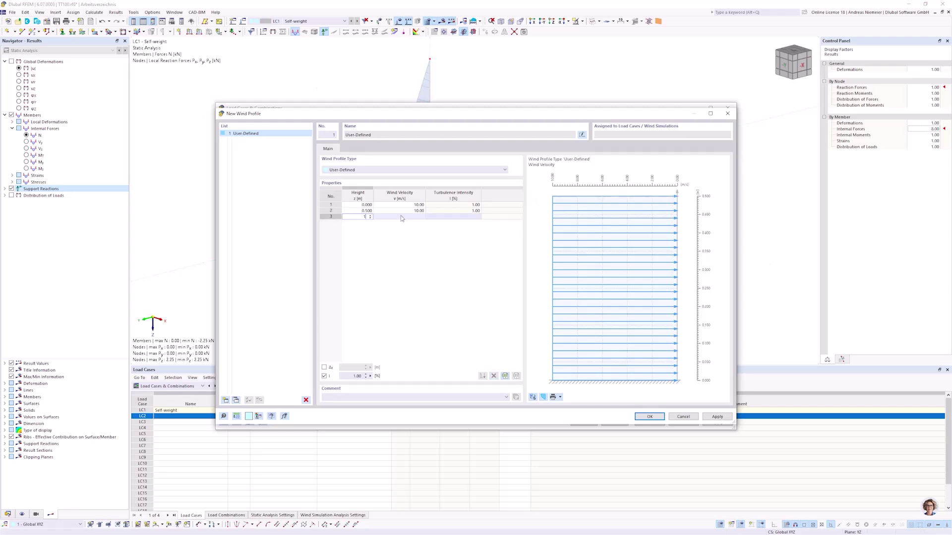
{"action": "left_click", "coordinate": [402, 217]}
{"action": "type", "text": "1"}
{"action": "type", "text": "0"}
{"action": "key", "text": "Up"}
{"action": "type", "text": "15"}
{"action": "key", "text": "Down"}
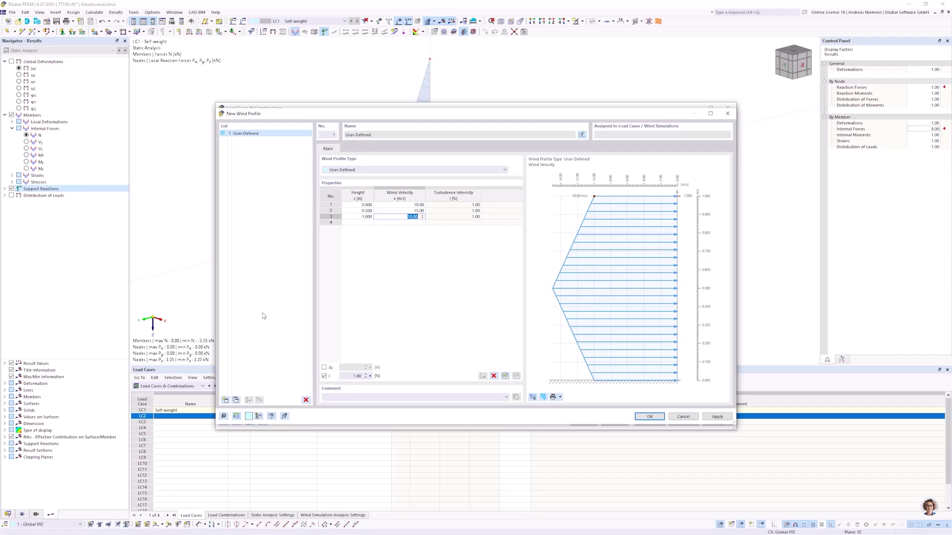
- Delete the third row of the wind profile and set the second row to 1 m height and 10 m/s
{"action": "right_click", "coordinate": [333, 218]}
{"action": "left_click", "coordinate": [351, 249]}
{"action": "left_click", "coordinate": [361, 210]}
{"action": "type", "text": "1"}
{"action": "key", "text": "Tab"}
{"action": "type", "text": "1"}
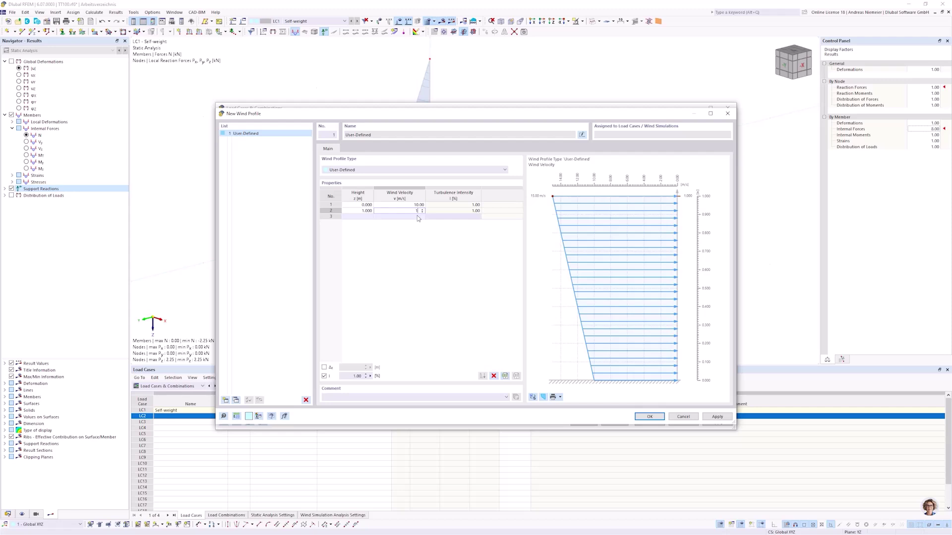
{"action": "type", "text": "0"}
{"action": "key", "text": "Return"}
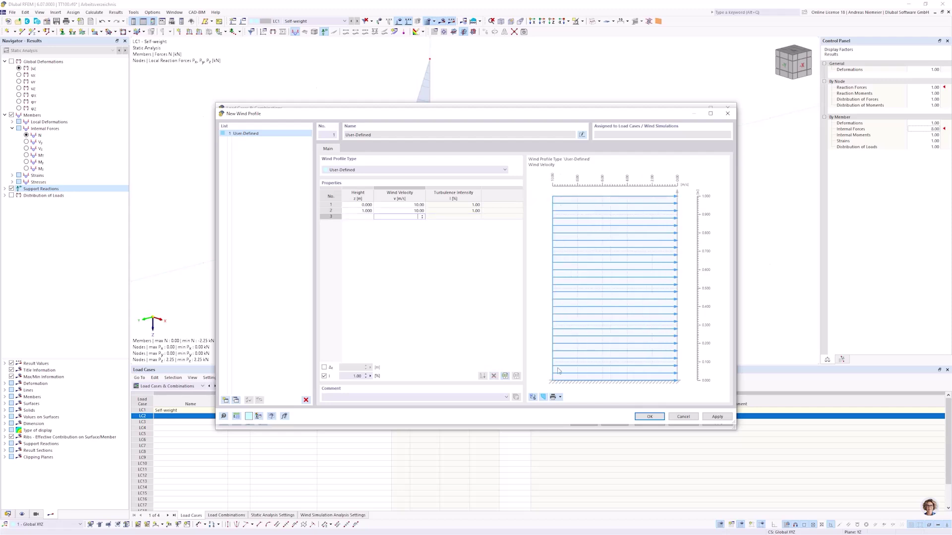
- Assign the user-defined wind profile to LC2 and confirm the load case after checking its wind tunnel dimensions
{"action": "left_click", "coordinate": [647, 417]}
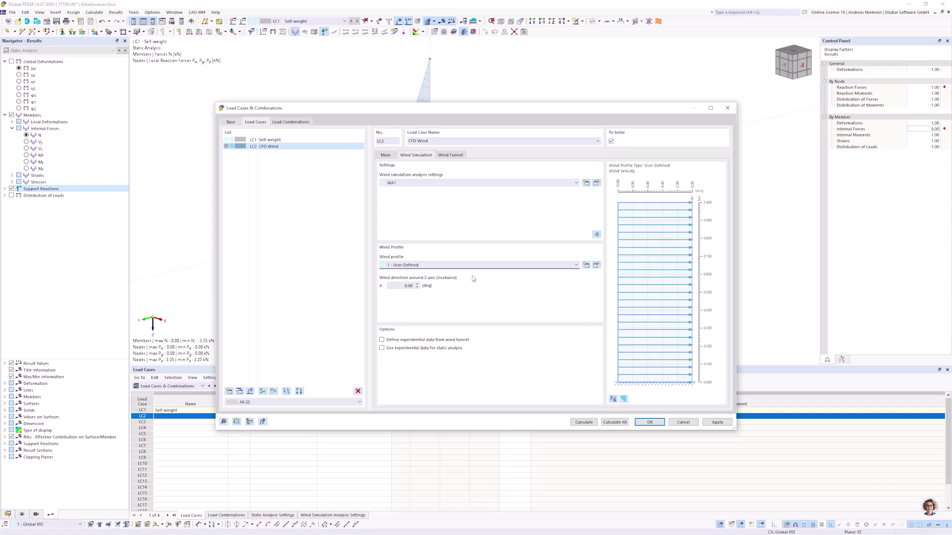
{"action": "key", "text": "Tab"}
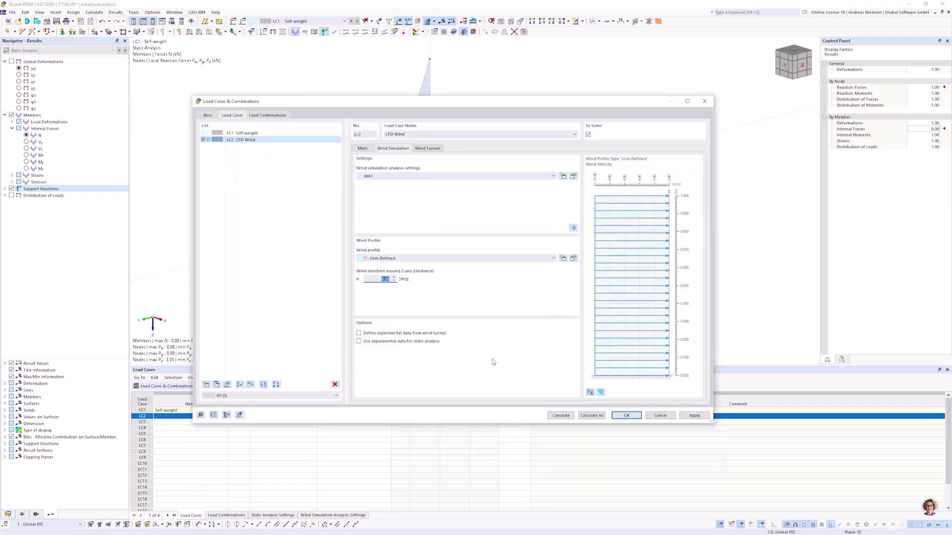
{"action": "left_click", "coordinate": [427, 148]}
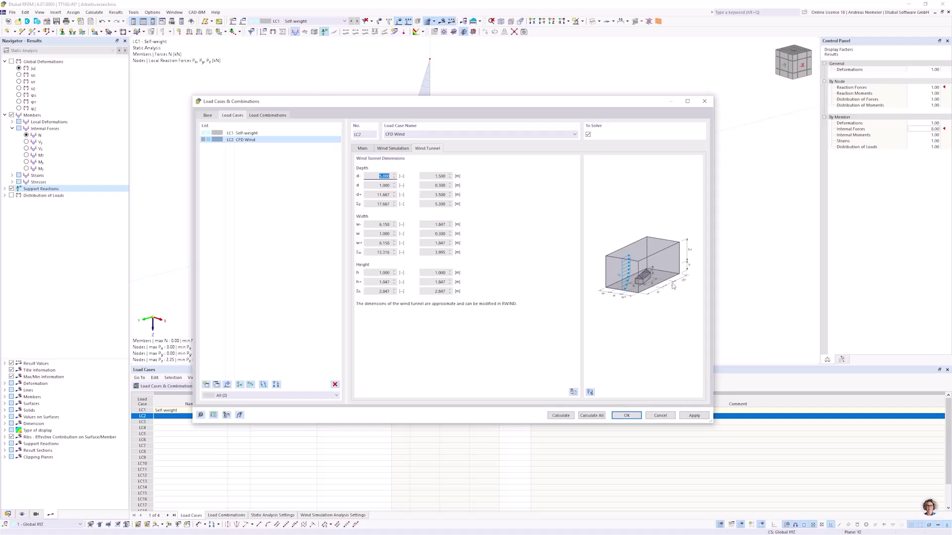
{"action": "left_click", "coordinate": [424, 273]}
{"action": "left_click", "coordinate": [450, 282]}
{"action": "left_click", "coordinate": [392, 282]}
{"action": "left_click", "coordinate": [437, 272]}
{"action": "left_click", "coordinate": [619, 417]}
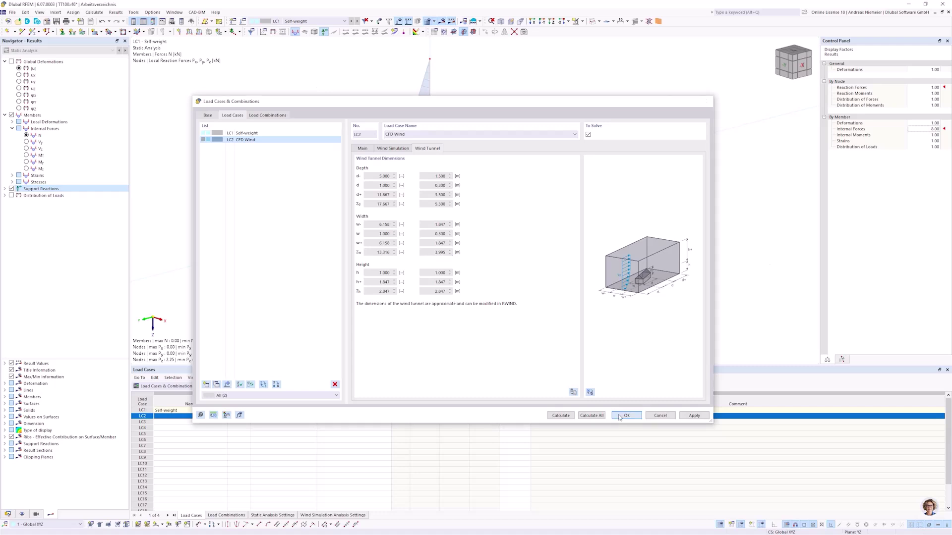
- Enable user-defined dimensions of the wind tunnel in the WA1 analysis settings of the CFD Wind load case
{"action": "scroll", "coordinate": [491, 236], "scroll_direction": "down", "scroll_amount": 4}
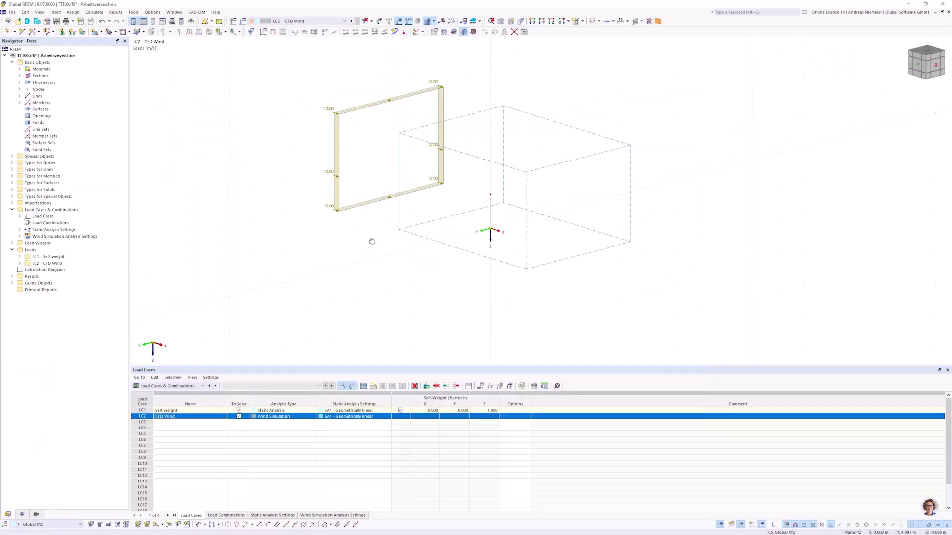
{"action": "middle_click_drag", "start_coordinate": [372, 242], "coordinate": [469, 250], "text": "ctrl"}
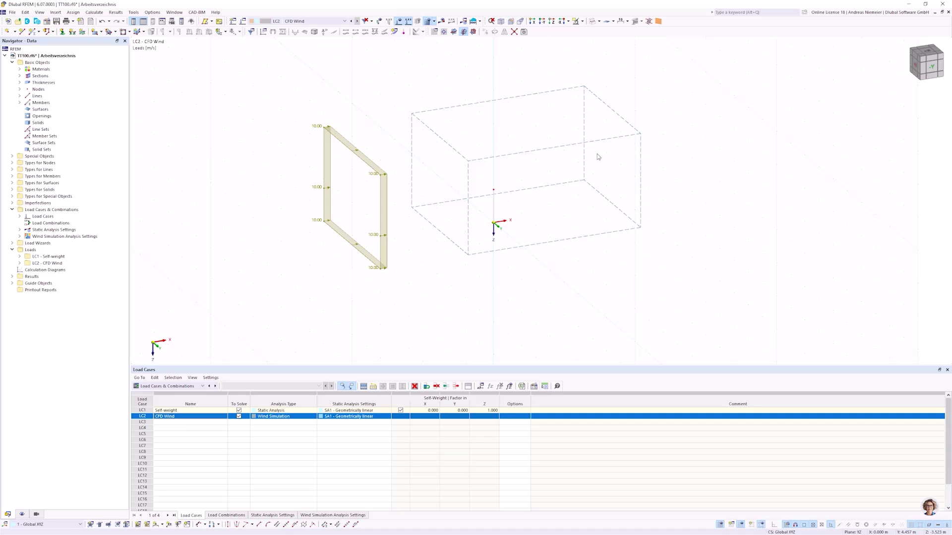
{"action": "middle_click_drag", "start_coordinate": [458, 291], "coordinate": [440, 276], "text": "ctrl"}
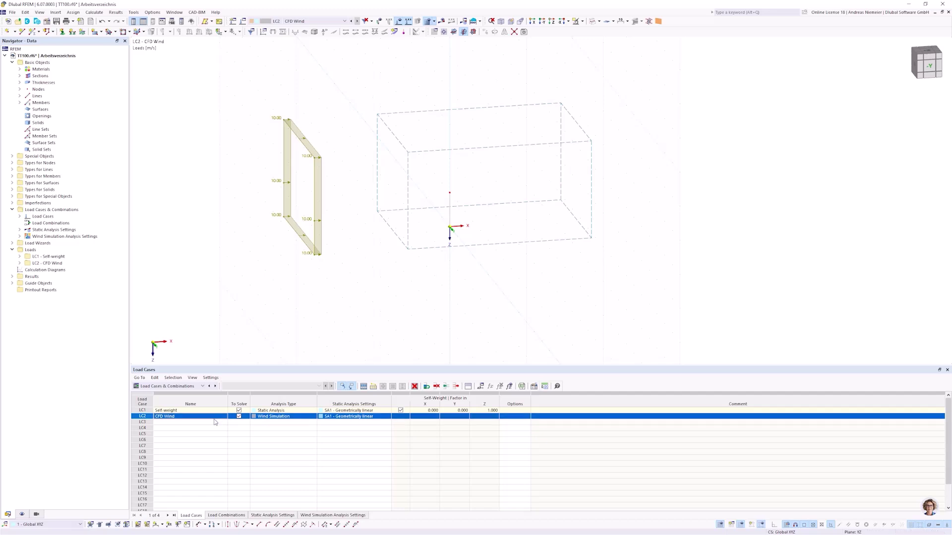
{"action": "double_click", "coordinate": [149, 419]}
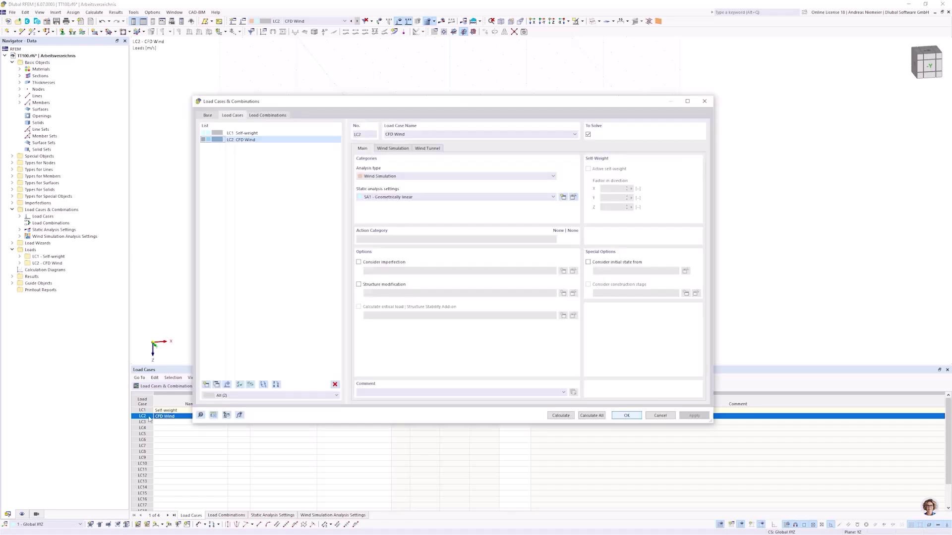
{"action": "key", "text": "ctrl+Tab"}
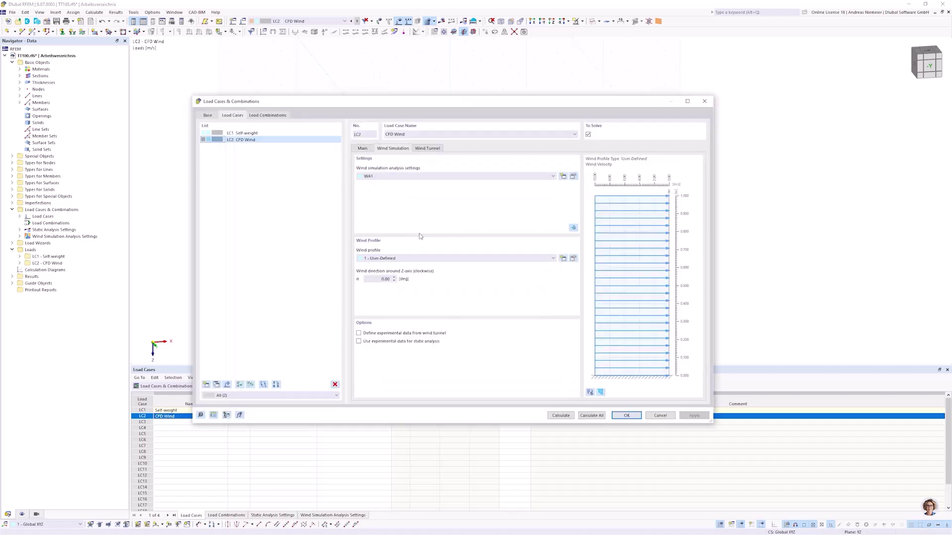
{"action": "left_click", "coordinate": [573, 228]}
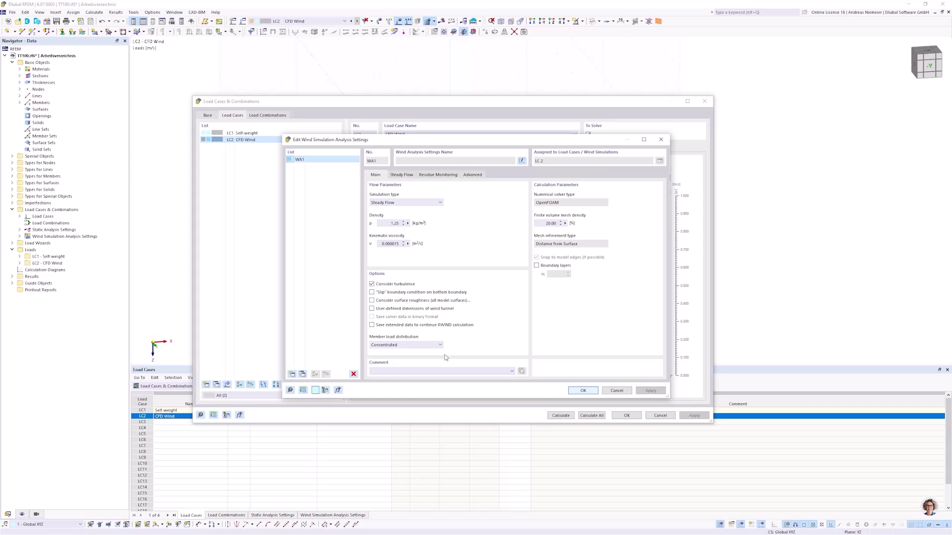
{"action": "left_click", "coordinate": [387, 309]}
{"action": "left_click", "coordinate": [587, 392]}
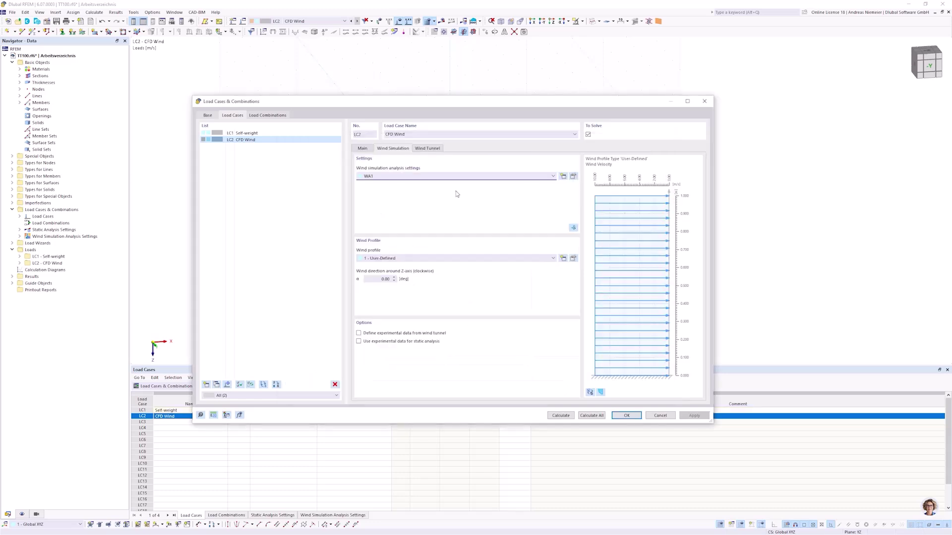
- Set the wind tunnel depth distances d- and d+ of LC2 to 0.5 m each
{"action": "key", "text": "ctrl+Tab"}
{"action": "left_click", "coordinate": [435, 176]}
{"action": "key", "text": "Tab"}
{"action": "key", "text": "Tab"}
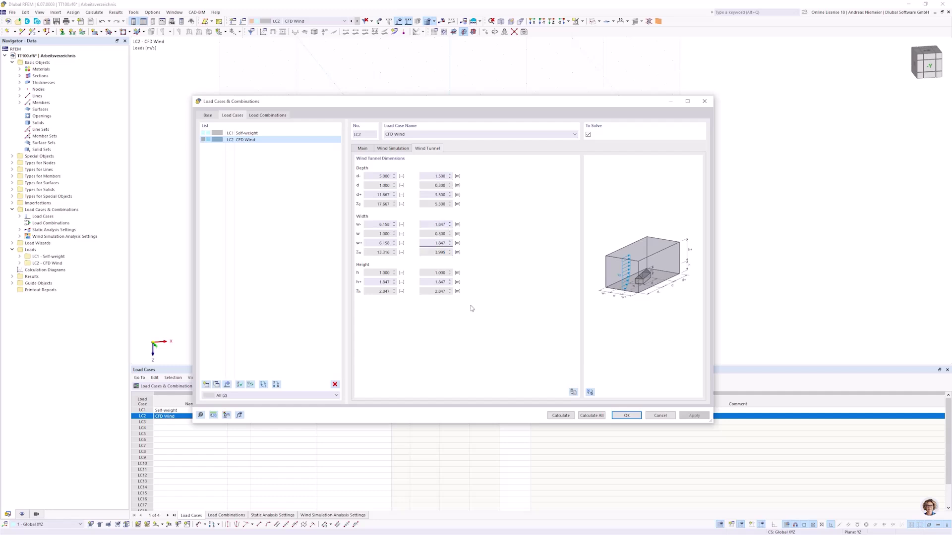
{"action": "key", "text": "Tab"}
{"action": "key", "text": "Tab"}
{"action": "key", "text": "Tab"}
{"action": "type", "text": "0,5"}
{"action": "key", "text": "Tab"}
{"action": "type", "text": "0,5"}
- Set the tunnel width distances w- and w+ to 0.5 m, the height distance h+ to 0 m, and confirm the load case
{"action": "key", "text": "Tab"}
{"action": "type", "text": "0,5"}
{"action": "key", "text": "Tab"}
{"action": "type", "text": "0,5"}
{"action": "key", "text": "Tab"}
{"action": "type", "text": "0"}
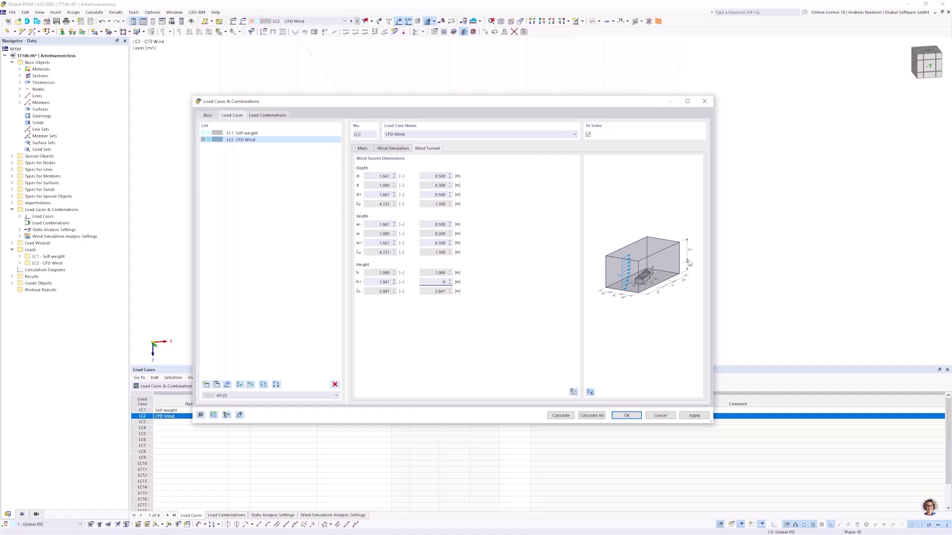
{"action": "left_click", "coordinate": [627, 418]}
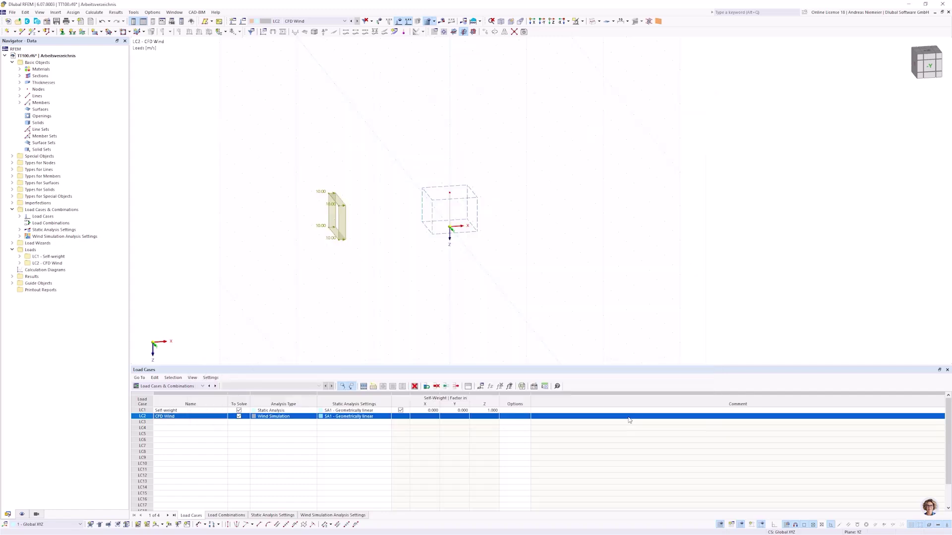
- Set the Z coordinate of the column's top node to -0.1 m
{"action": "scroll", "coordinate": [434, 229], "scroll_direction": "up", "scroll_amount": 3}
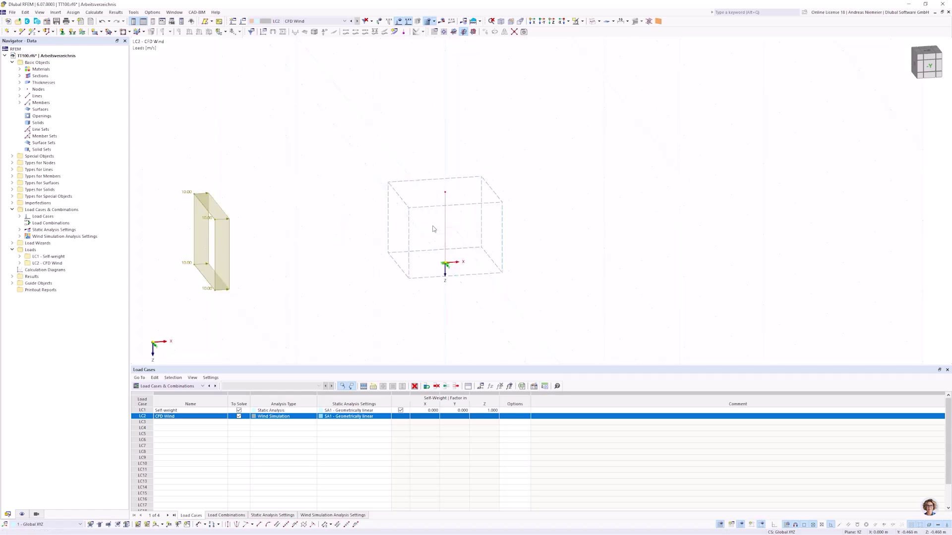
{"action": "double_click", "coordinate": [445, 195]}
{"action": "left_click_drag", "start_coordinate": [410, 256], "coordinate": [445, 257]}
{"action": "type", "text": "-0.1"}
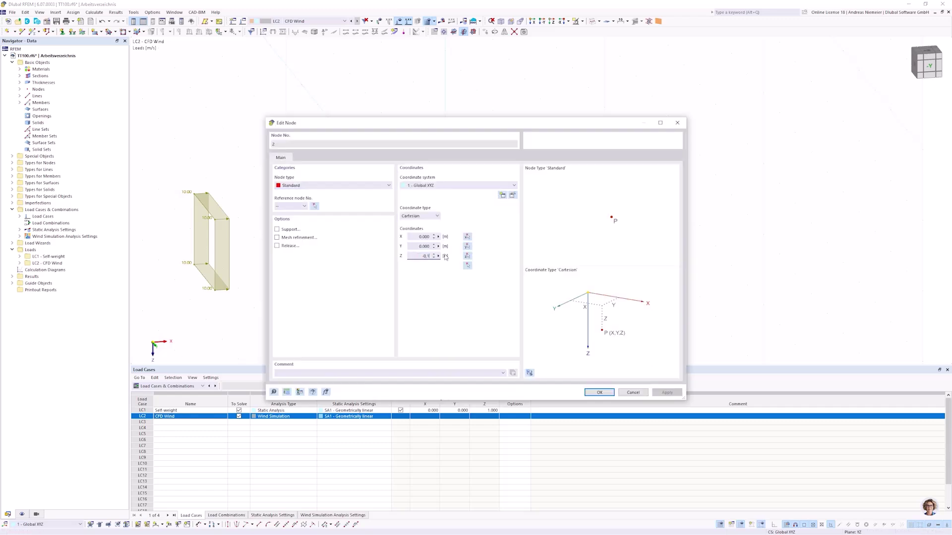
{"action": "left_click", "coordinate": [597, 392]}
{"action": "left_click", "coordinate": [598, 393]}
{"action": "middle_click_drag", "start_coordinate": [514, 285], "coordinate": [461, 286], "text": "ctrl"}
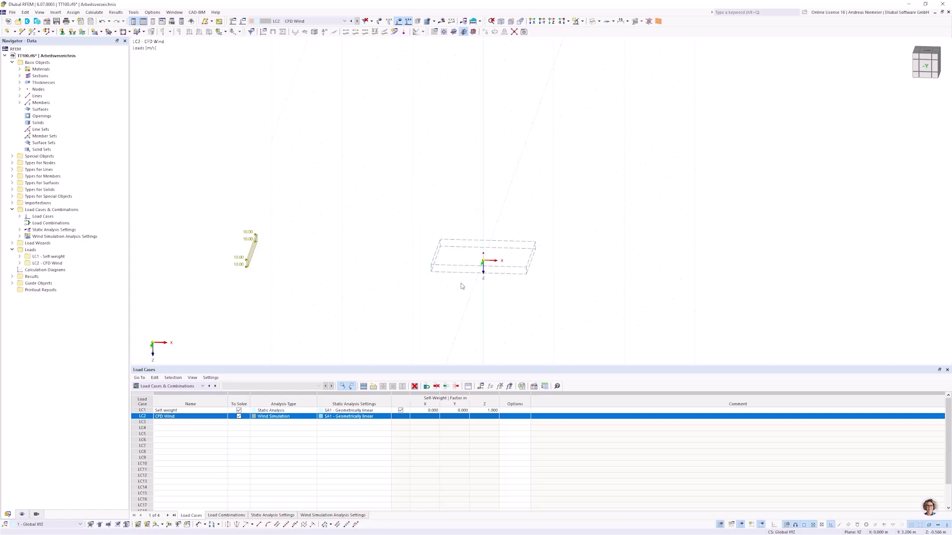
- Switch the model display to solid rendering so the column body shows inside the wind tunnel outline
{"action": "scroll", "coordinate": [459, 291], "scroll_direction": "up", "scroll_amount": 1}
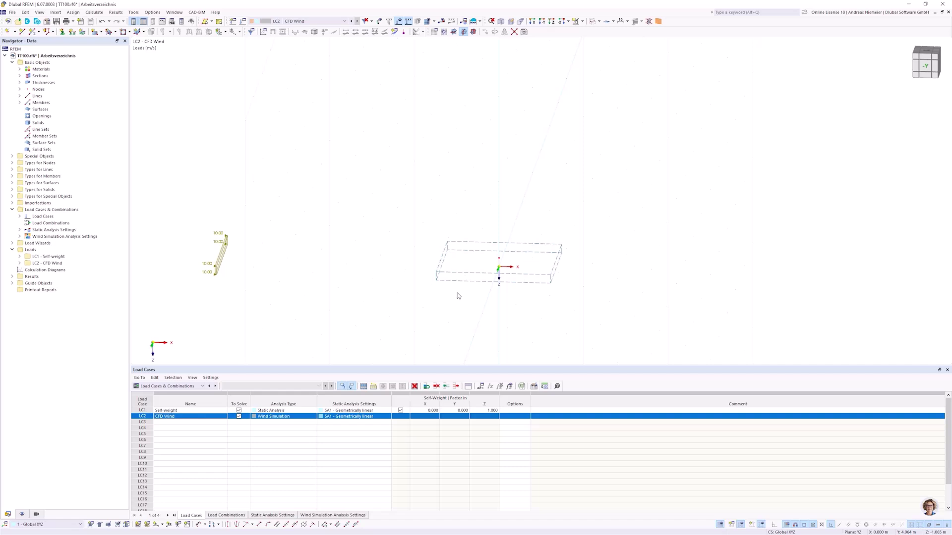
{"action": "middle_click_drag", "start_coordinate": [453, 344], "coordinate": [397, 174], "text": "ctrl"}
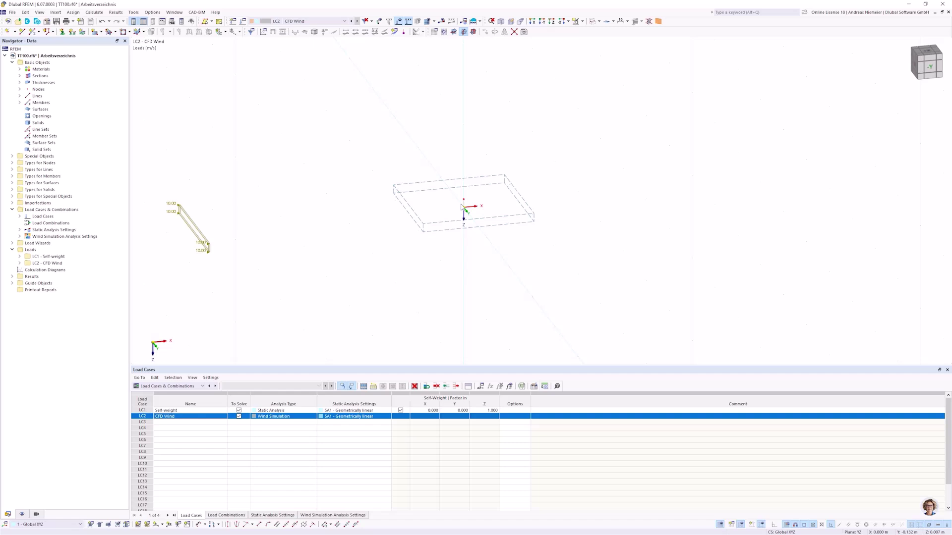
{"action": "left_click", "coordinate": [593, 23]}
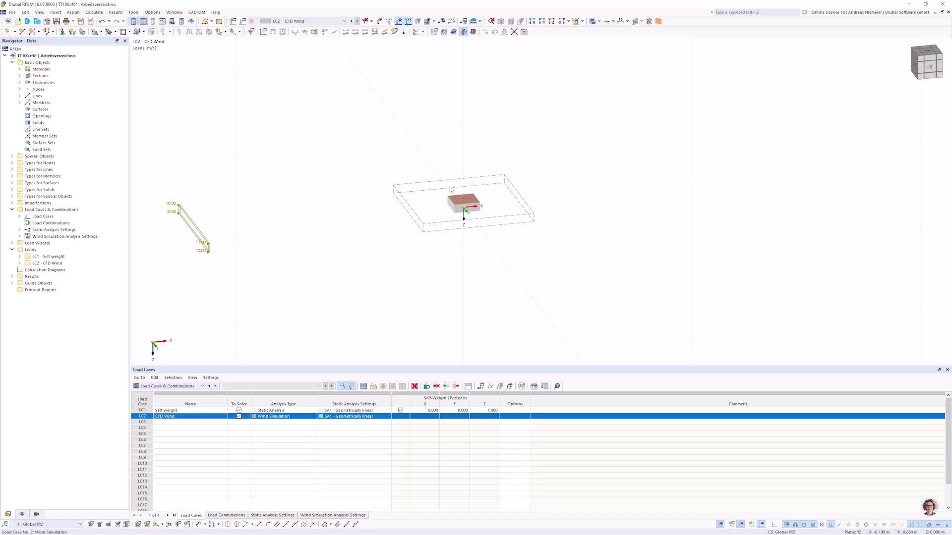
{"action": "left_click", "coordinate": [591, 22]}
- Review the wind simulation settings and user-defined wind profile of LC2 CFD Wind without changing them
{"action": "double_click", "coordinate": [146, 418]}
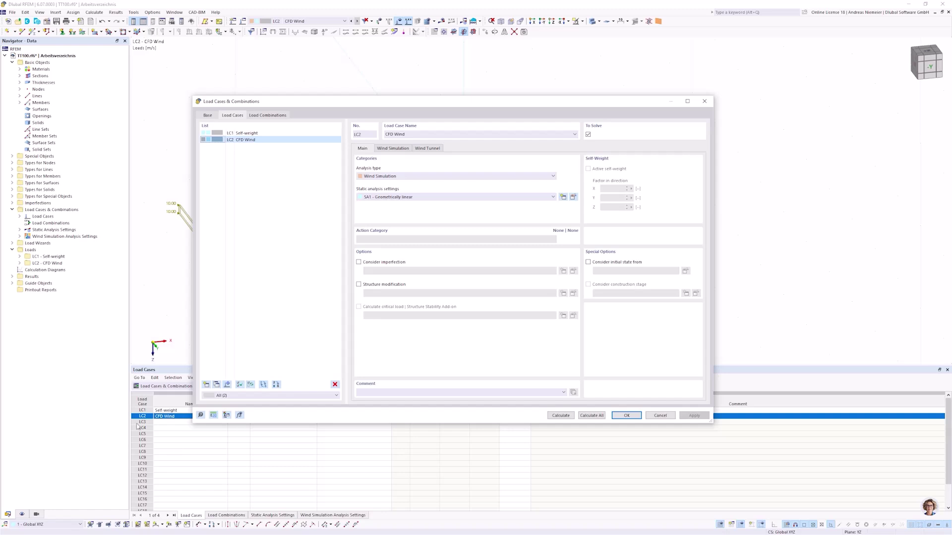
{"action": "left_click", "coordinate": [391, 149]}
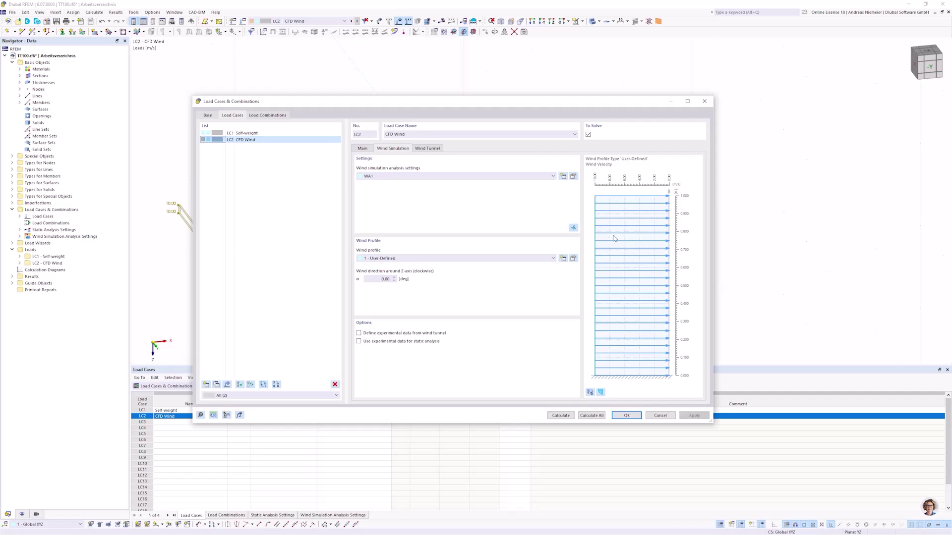
{"action": "left_click", "coordinate": [668, 415]}
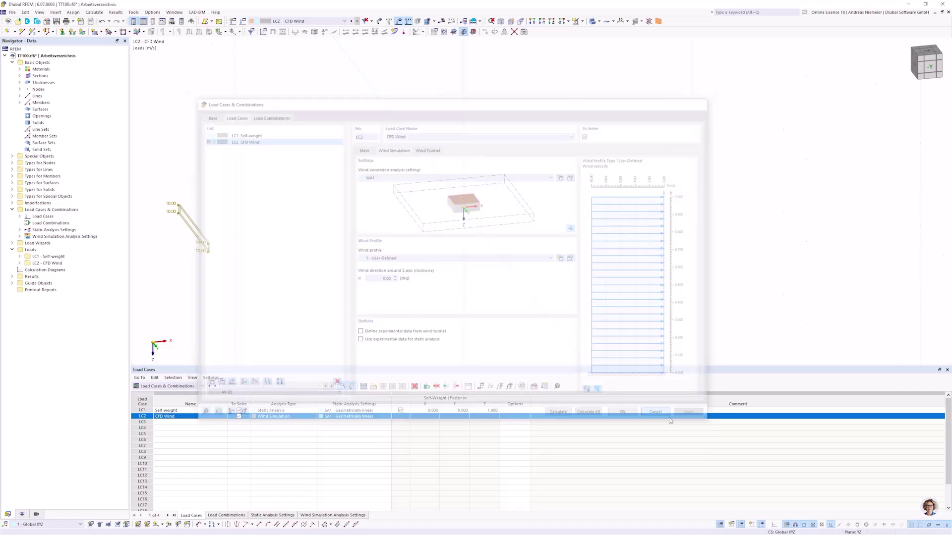
- Open the LC2 wind model in RWIND and decline turning off the use of the simplified model
{"action": "left_click", "coordinate": [116, 12]}
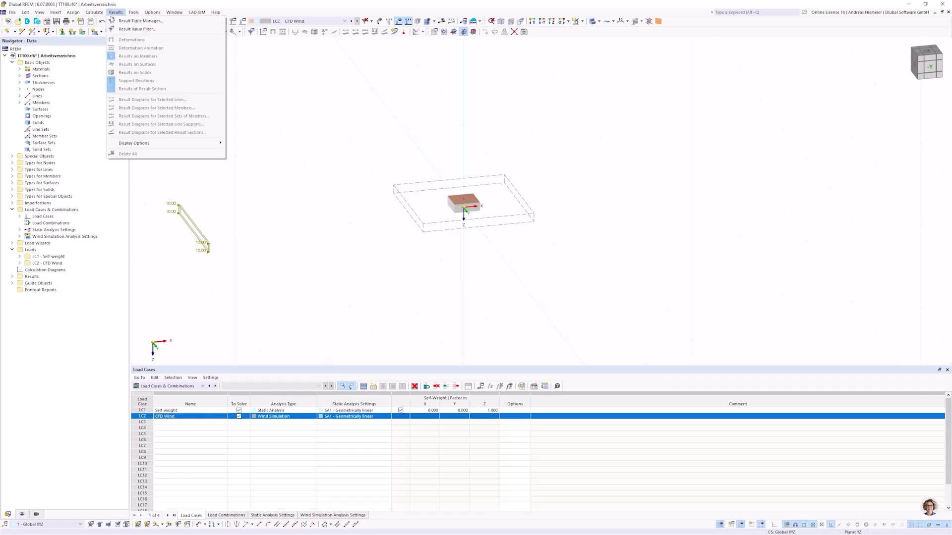
{"action": "mouse_move", "coordinate": [94, 13]}
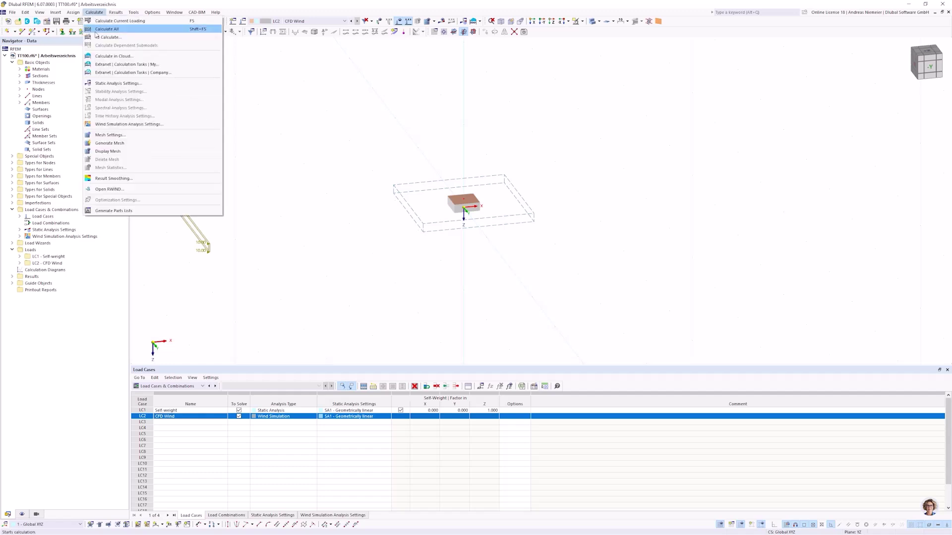
{"action": "left_click", "coordinate": [103, 192]}
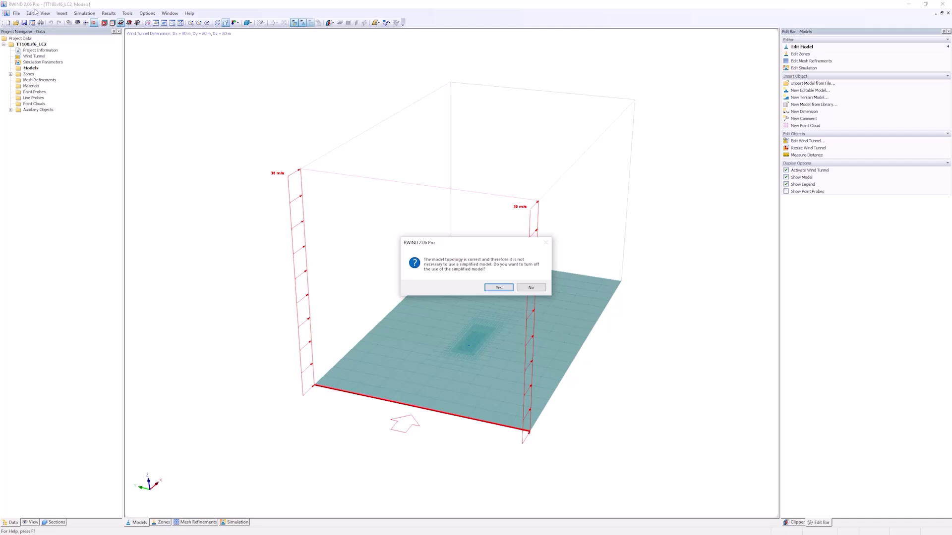
{"action": "left_click_drag", "start_coordinate": [488, 248], "coordinate": [439, 245]}
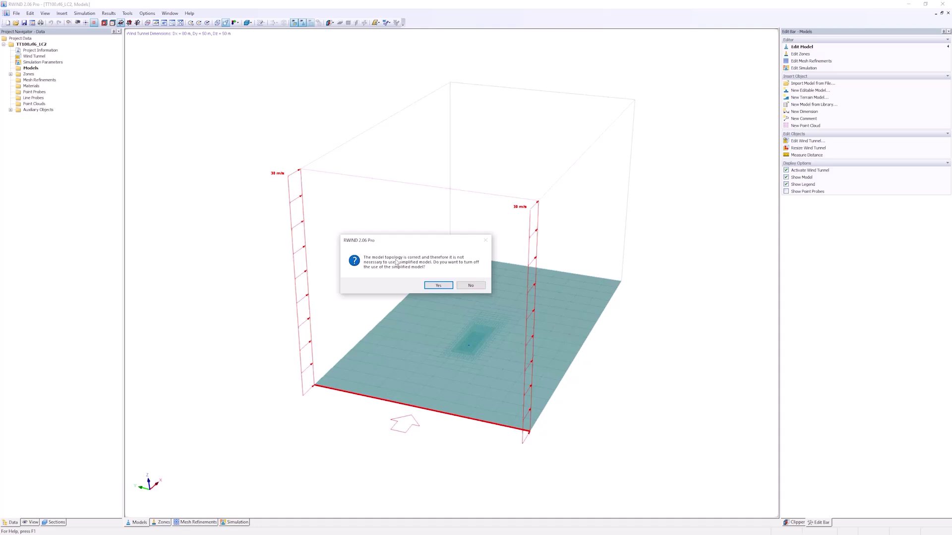
{"action": "left_click", "coordinate": [473, 286]}
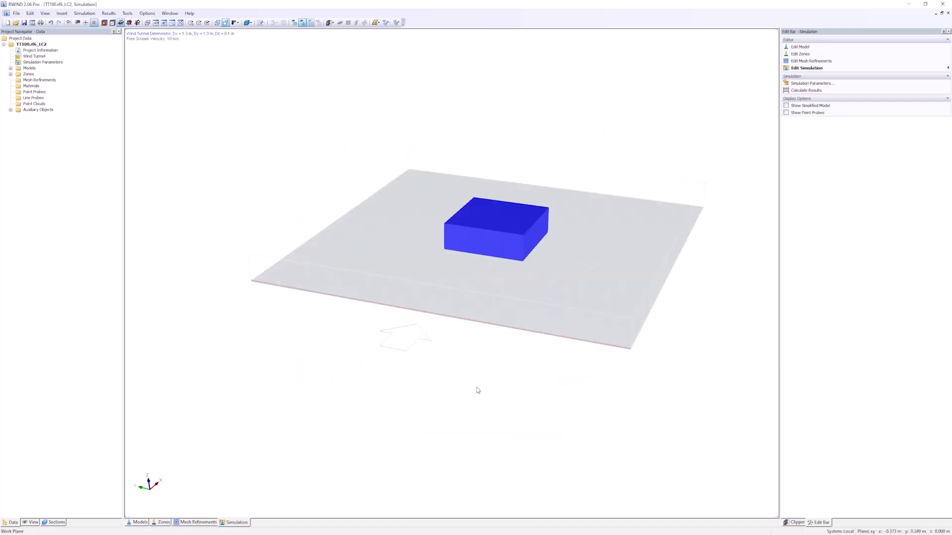
- Examine the column, the wind tunnel extents and the inflow profiles in the model editor from several angles
{"action": "scroll", "coordinate": [477, 388], "scroll_direction": "down", "scroll_amount": 3}
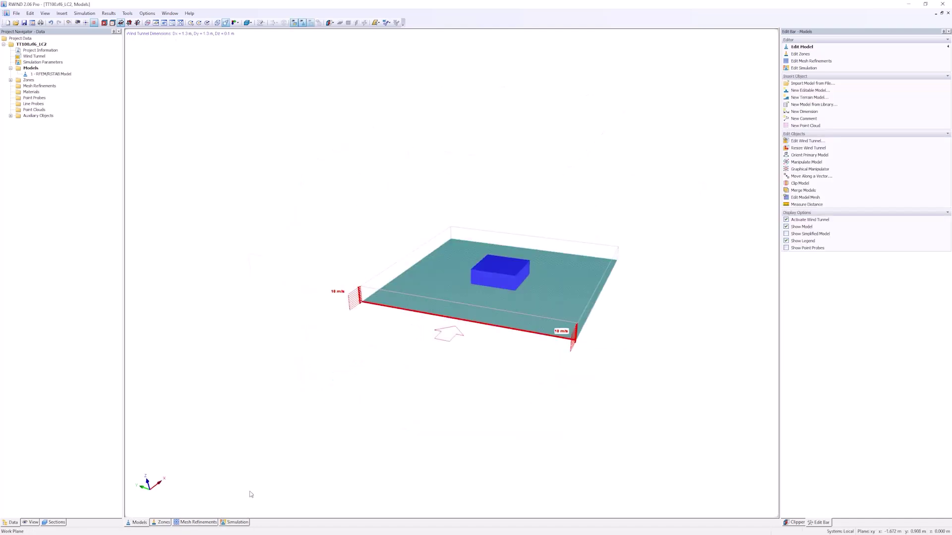
{"action": "middle_click_drag", "start_coordinate": [251, 495], "coordinate": [317, 446], "text": "ctrl"}
{"action": "middle_click_drag", "start_coordinate": [392, 384], "coordinate": [362, 392], "text": "ctrl"}
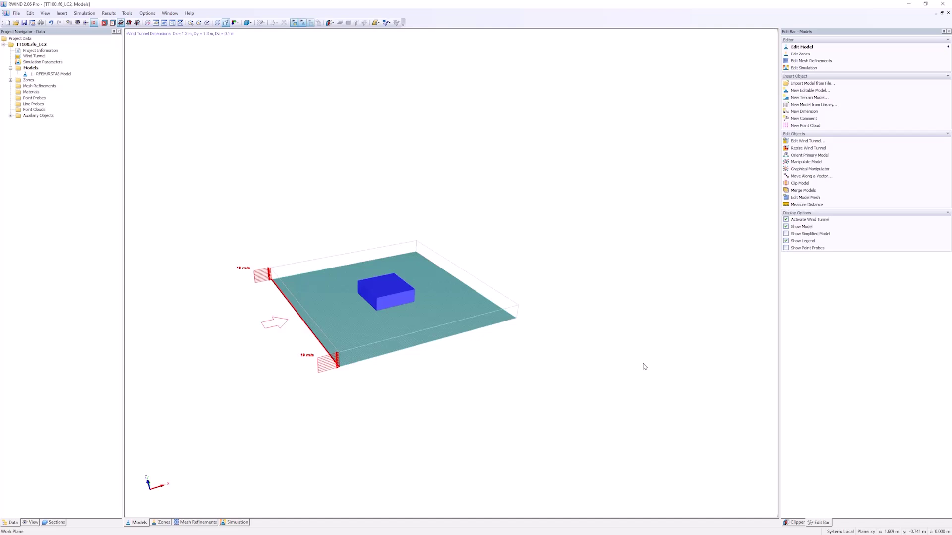
{"action": "middle_click_drag", "start_coordinate": [644, 366], "coordinate": [706, 344]}
{"action": "middle_click_drag", "start_coordinate": [557, 347], "coordinate": [558, 353], "text": "ctrl"}
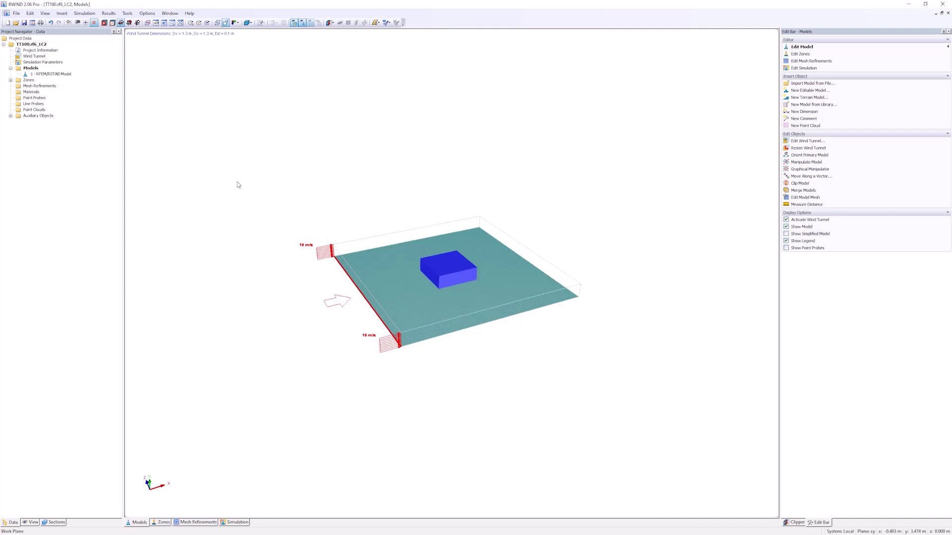
{"action": "left_click", "coordinate": [454, 270]}
{"action": "left_click", "coordinate": [377, 207]}
- Generate the finite volume mesh, continuing despite the smaller-than-recommended wind tunnel dimensions
{"action": "left_click", "coordinate": [88, 14]}
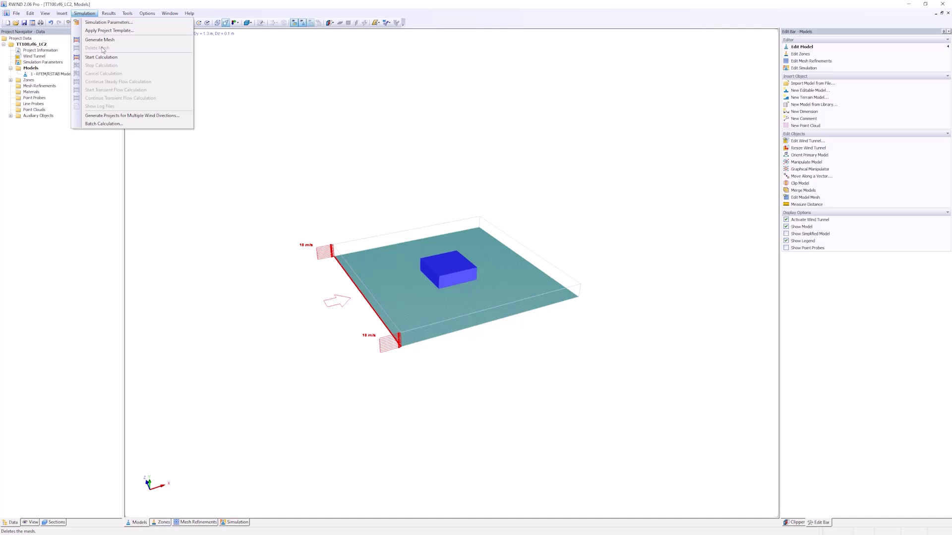
{"action": "left_click", "coordinate": [99, 40]}
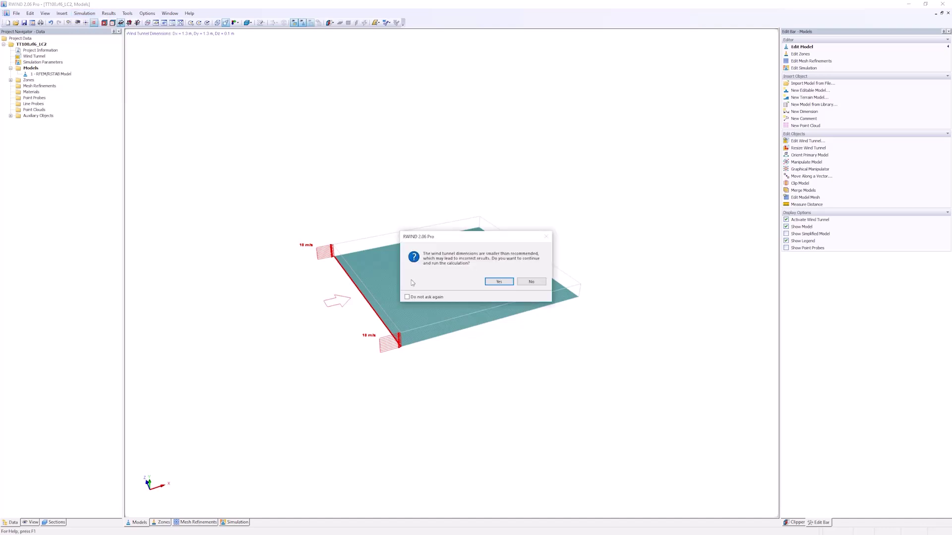
{"action": "left_click", "coordinate": [496, 285]}
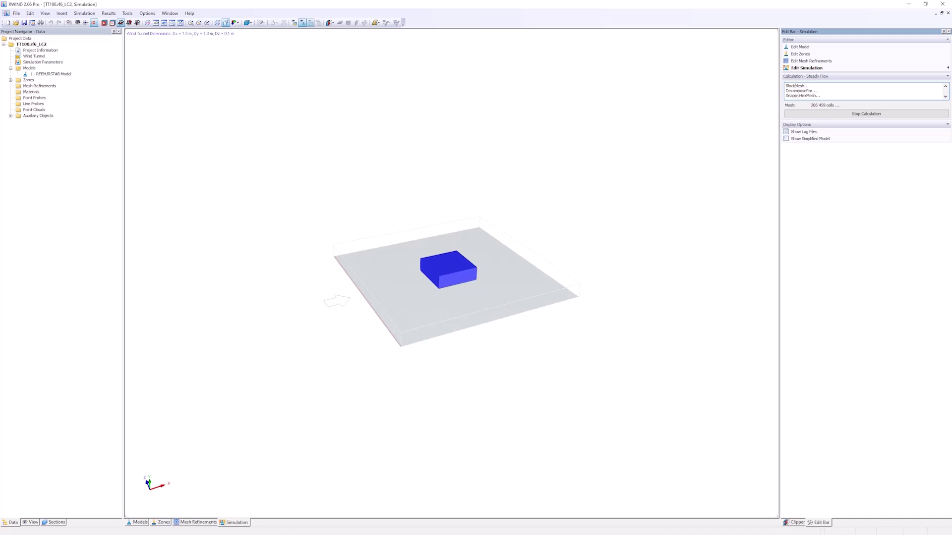
{"action": "left_click_drag", "start_coordinate": [795, 96], "coordinate": [814, 96]}
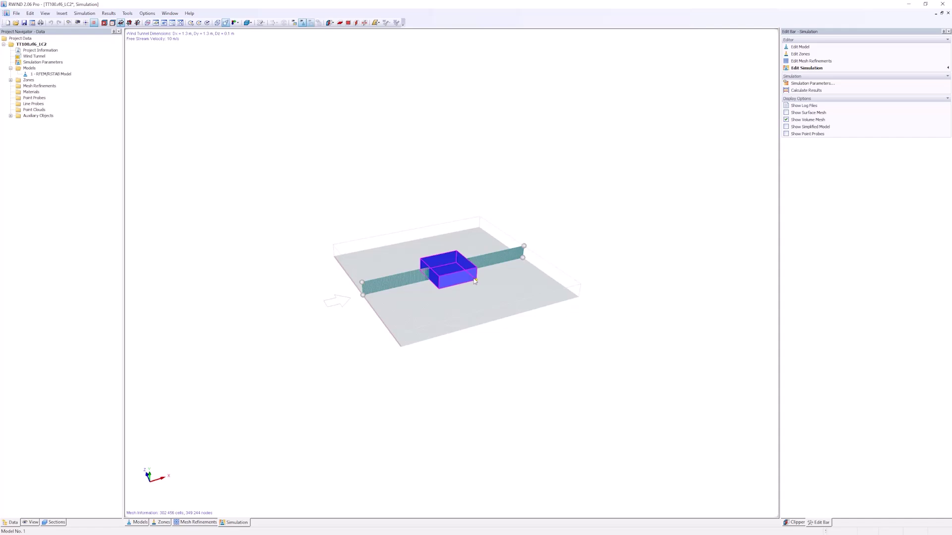
- Reorient the volume mesh section to a horizontal plane through the column and view it from above
{"action": "scroll", "coordinate": [403, 306], "scroll_direction": "up", "scroll_amount": 3}
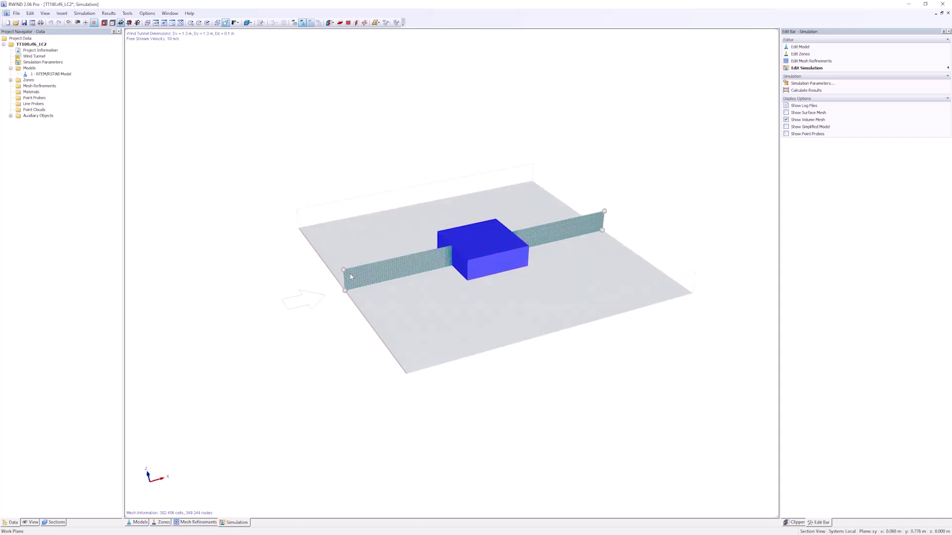
{"action": "left_click_drag", "start_coordinate": [346, 301], "coordinate": [345, 290]}
{"action": "middle_click_drag", "start_coordinate": [335, 105], "coordinate": [487, 247]}
{"action": "key", "text": "F7"}
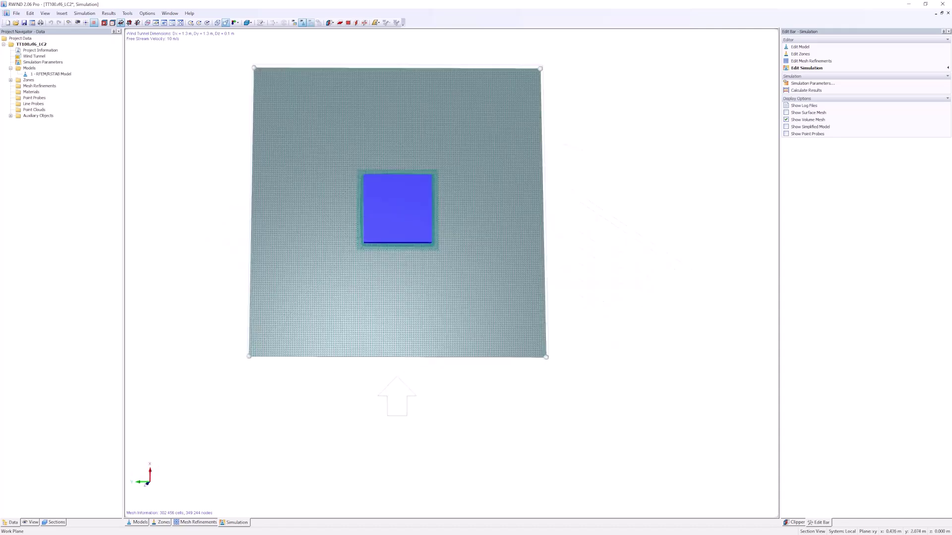
- Examine the volume mesh around the column, especially the refined cells along its edges and corners
{"action": "scroll", "coordinate": [383, 189], "scroll_direction": "up", "scroll_amount": 3}
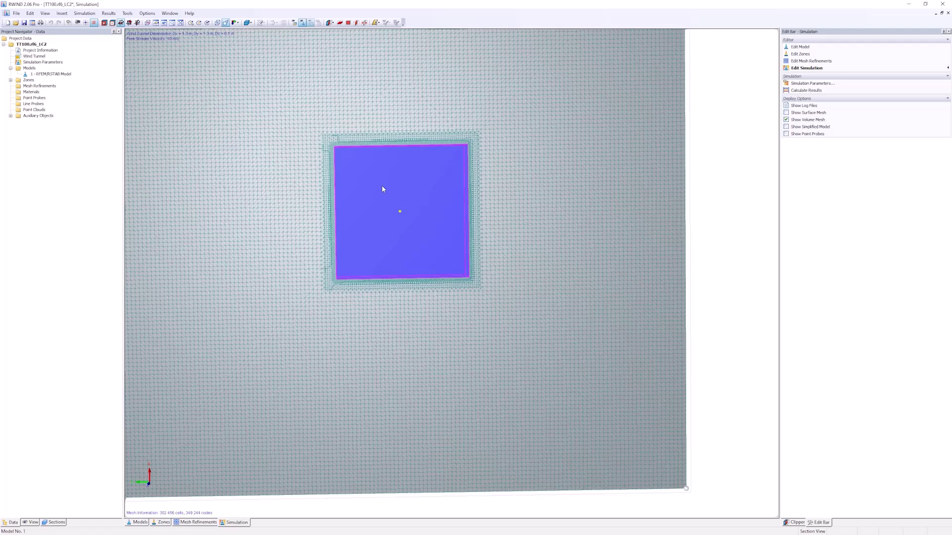
{"action": "scroll", "coordinate": [373, 339], "scroll_direction": "down", "scroll_amount": 2}
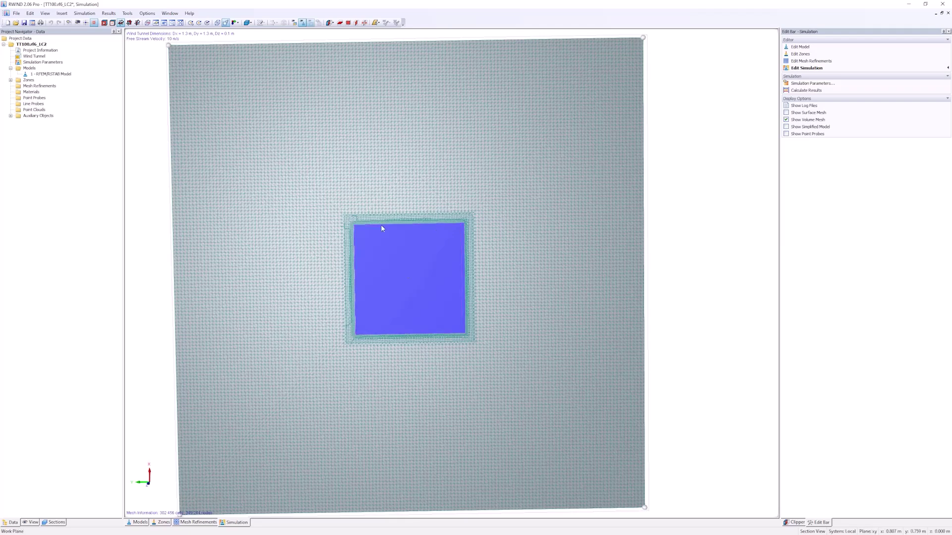
{"action": "scroll", "coordinate": [374, 228], "scroll_direction": "up", "scroll_amount": 3}
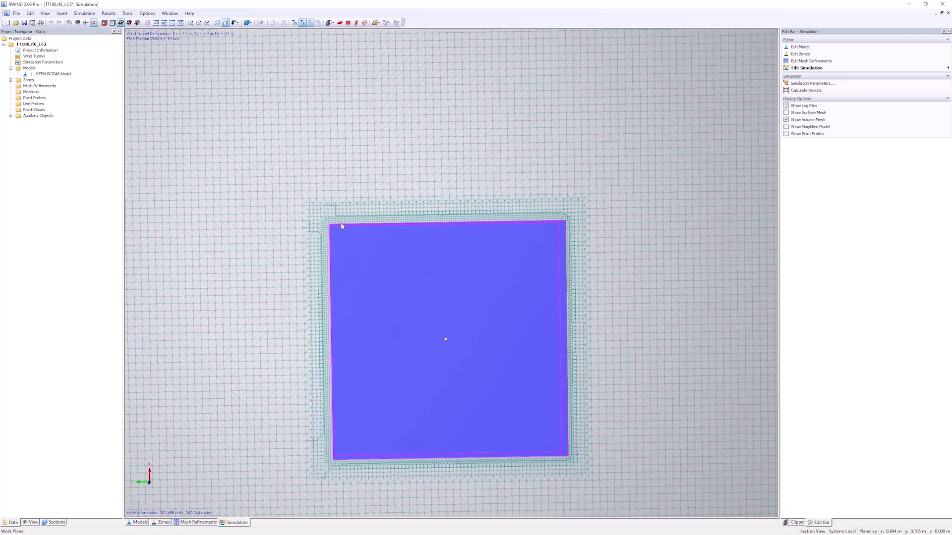
{"action": "scroll", "coordinate": [341, 226], "scroll_direction": "up", "scroll_amount": 2}
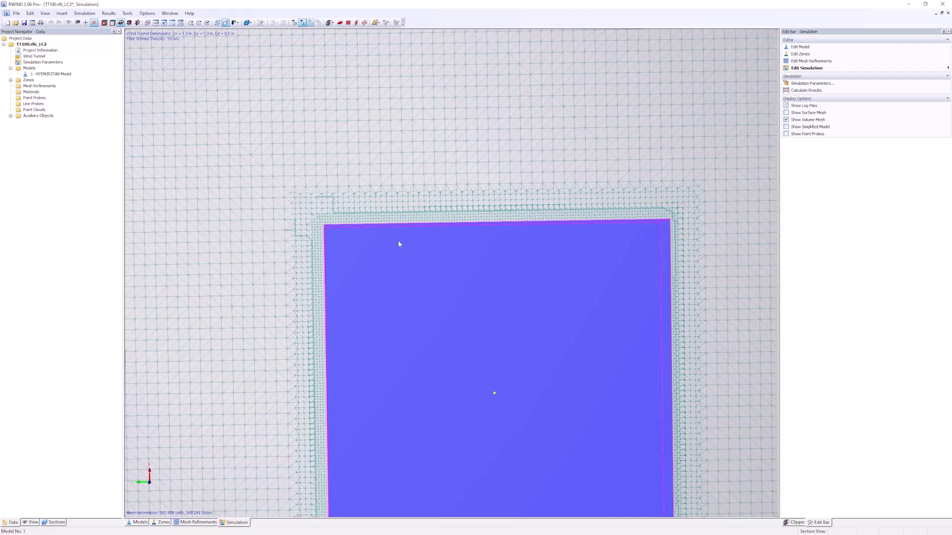
{"action": "scroll", "coordinate": [402, 250], "scroll_direction": "down", "scroll_amount": 3}
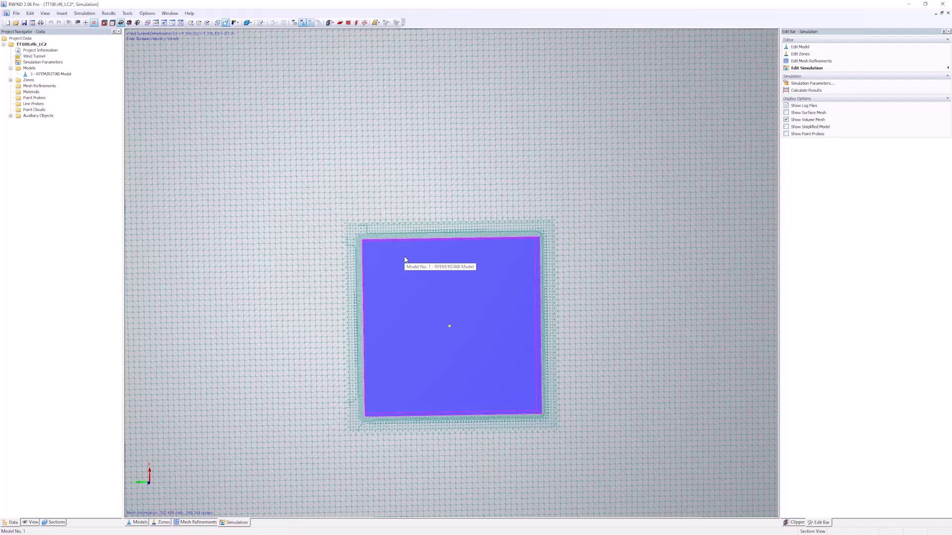
{"action": "scroll", "coordinate": [420, 248], "scroll_direction": "down", "scroll_amount": 2}
{"action": "scroll", "coordinate": [416, 245], "scroll_direction": "down", "scroll_amount": 1}
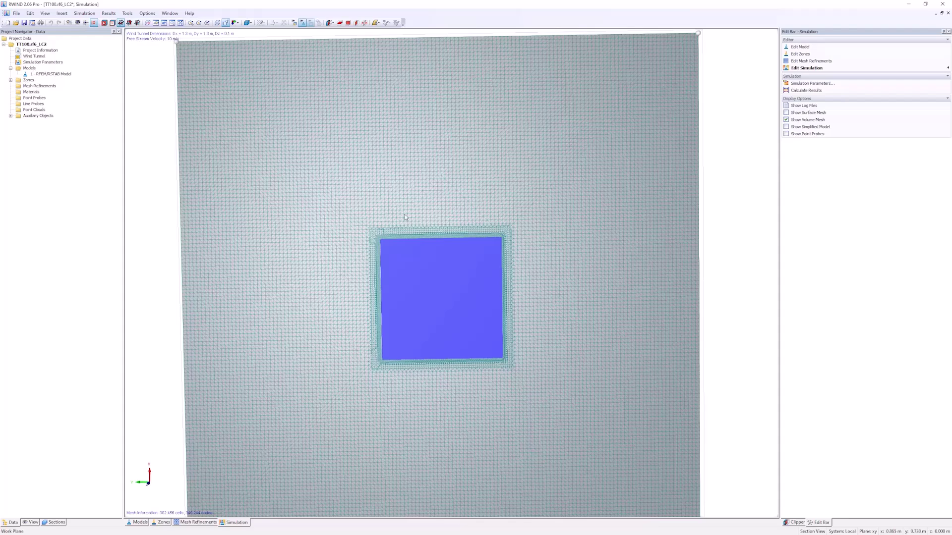
{"action": "scroll", "coordinate": [405, 217], "scroll_direction": "down", "scroll_amount": 1}
- Check the mesh density, flow parameters and mesh information in the simulation parameters without changing anything
{"action": "left_click", "coordinate": [48, 63]}
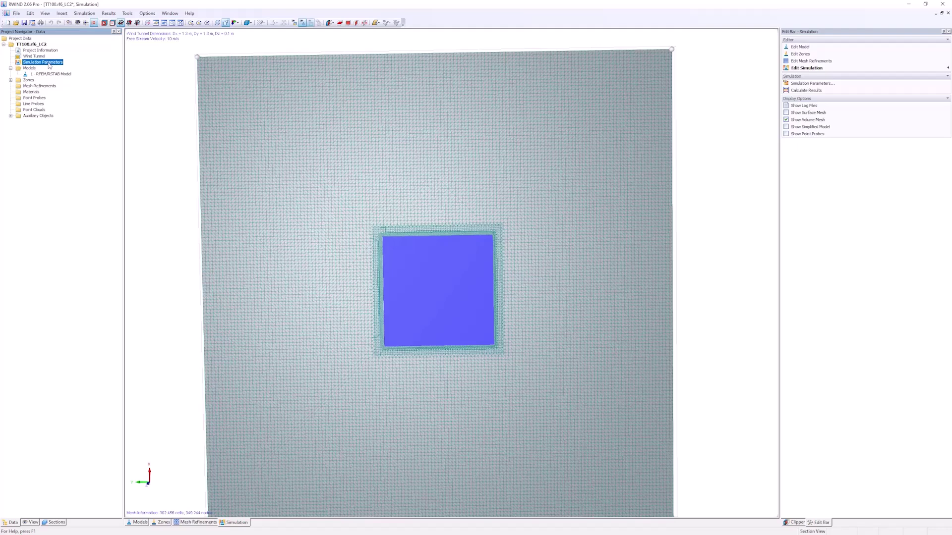
{"action": "double_click", "coordinate": [49, 63]}
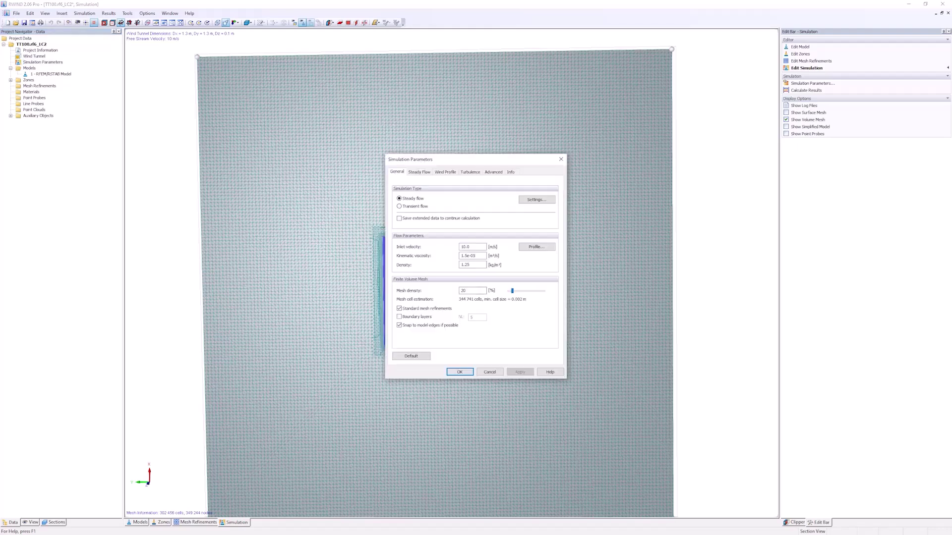
{"action": "left_click_drag", "start_coordinate": [484, 161], "coordinate": [683, 165]}
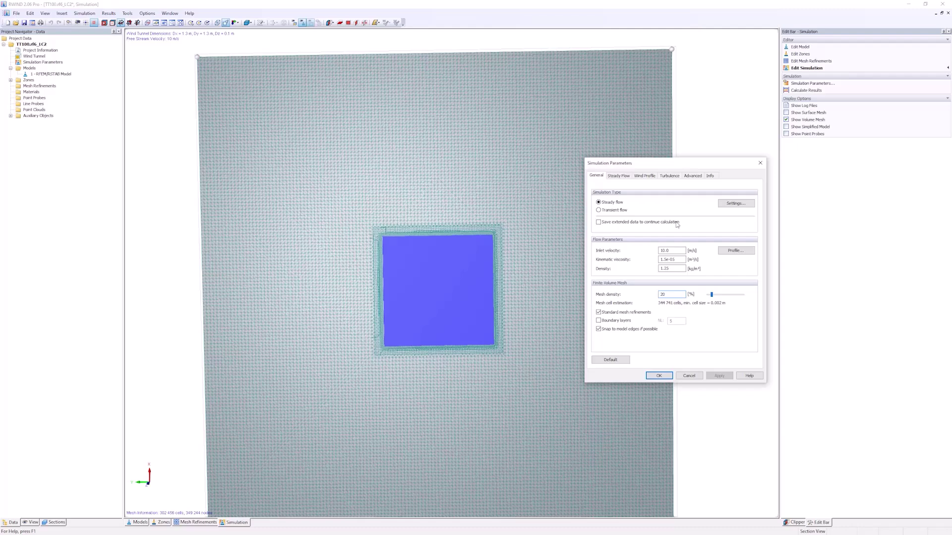
{"action": "key", "text": "ctrl+shift+Tab"}
{"action": "key", "text": "ctrl+shift+Left"}
{"action": "key", "text": "ctrl+shift+Left"}
{"action": "key", "text": "ctrl+shift+Left"}
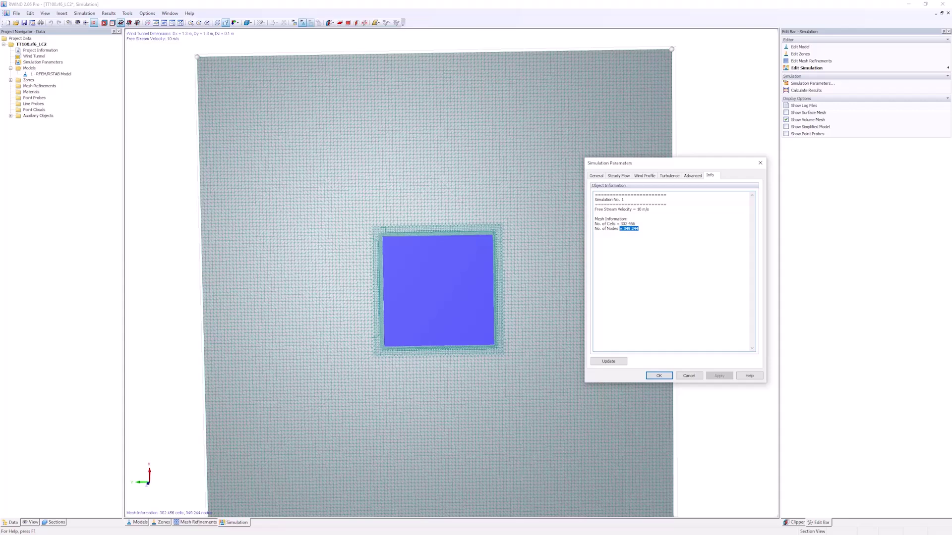
{"action": "left_click", "coordinate": [597, 176]}
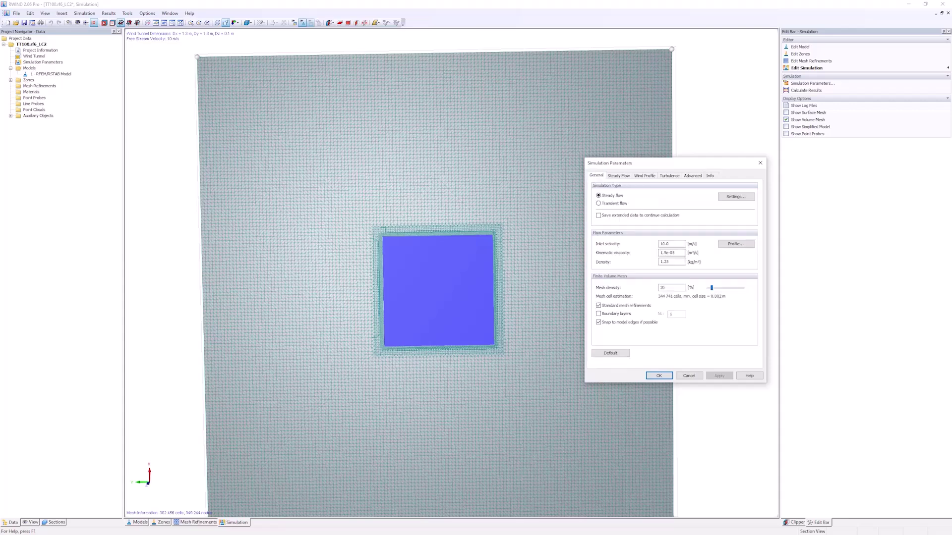
{"action": "left_click", "coordinate": [696, 376]}
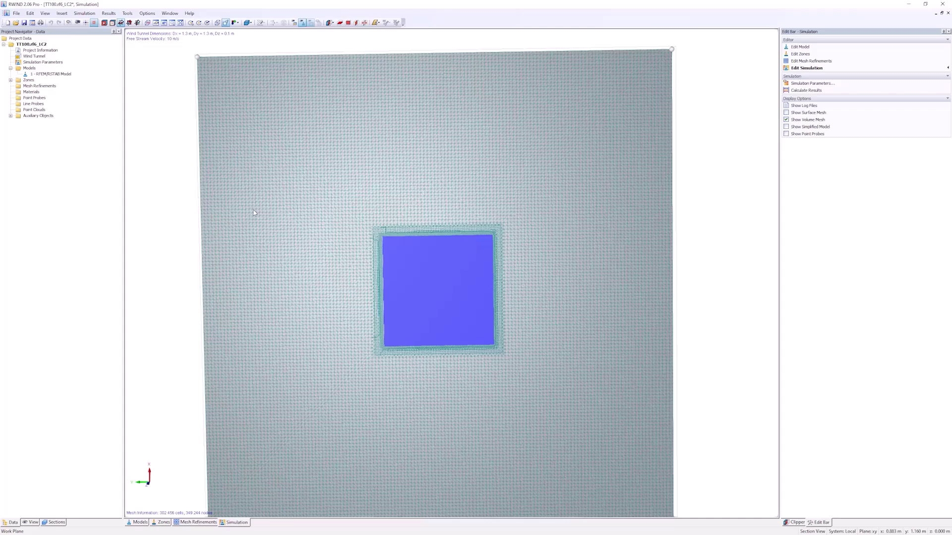
- Close RWIND without saving and set the finite volume mesh density to 10 % in the CFD Wind load case's wind simulation analysis settings
{"action": "left_click", "coordinate": [942, 4]}
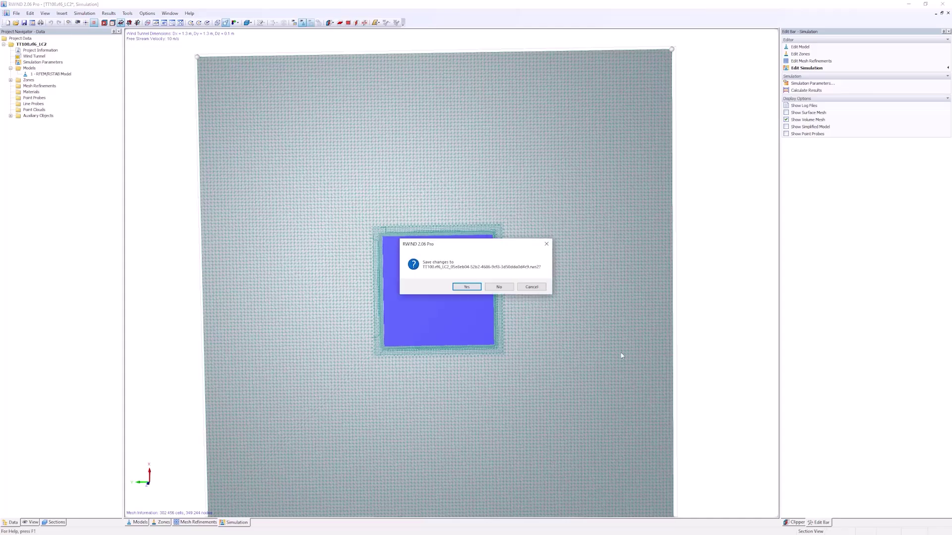
{"action": "left_click", "coordinate": [501, 285]}
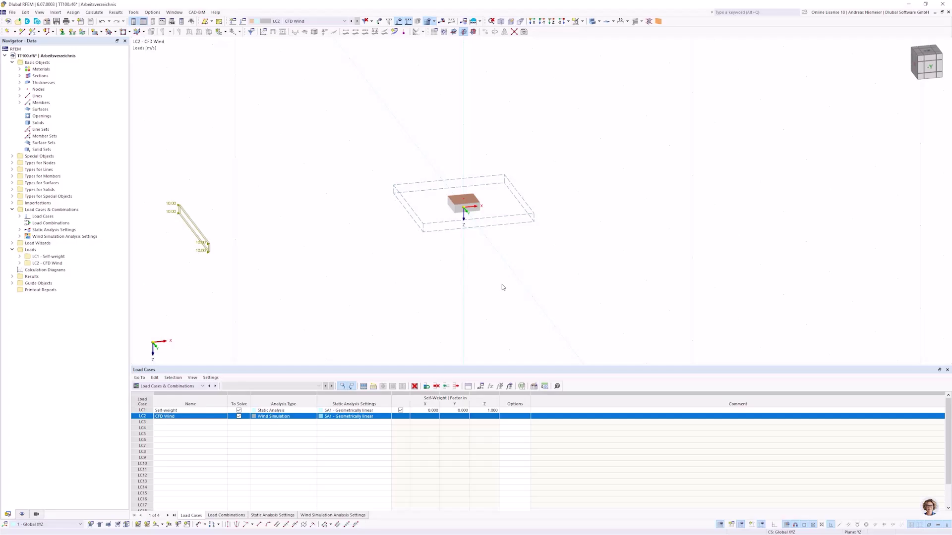
{"action": "double_click", "coordinate": [143, 416]}
{"action": "left_click", "coordinate": [393, 148]}
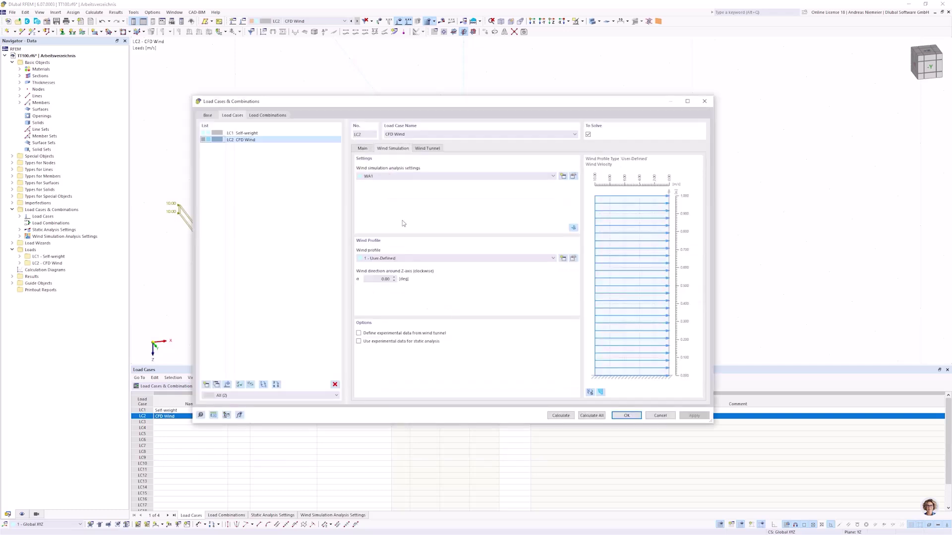
{"action": "left_click", "coordinate": [574, 176]}
{"action": "double_click", "coordinate": [551, 224]}
{"action": "type", "text": "10"}
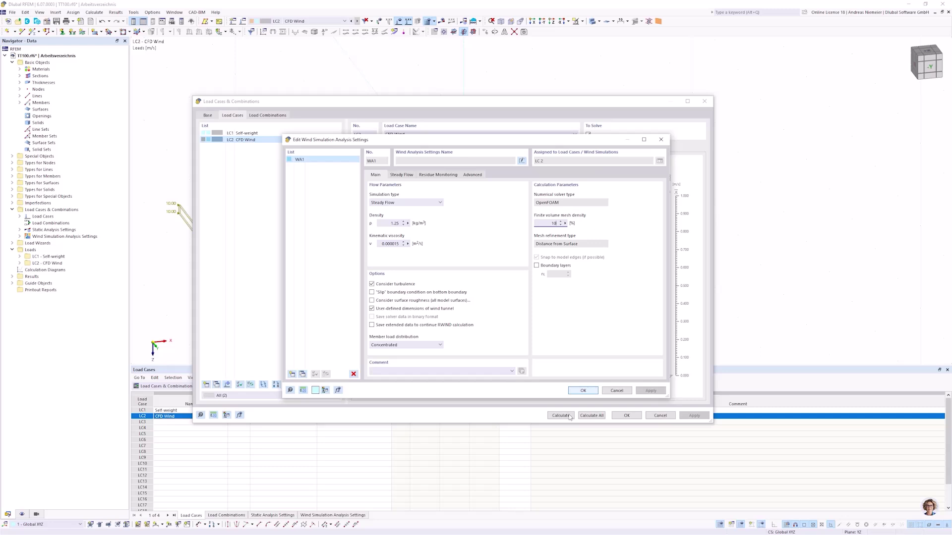
{"action": "left_click", "coordinate": [582, 391]}
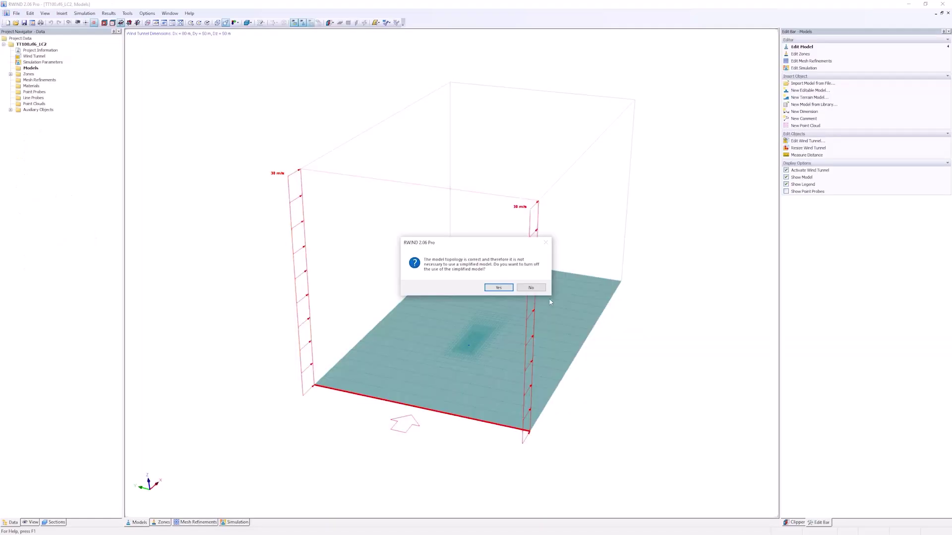
- Keep the simplified model in RWIND and generate the finite volume mesh, continuing despite the smaller-than-recommended wind tunnel dimensions
{"action": "left_click", "coordinate": [539, 290]}
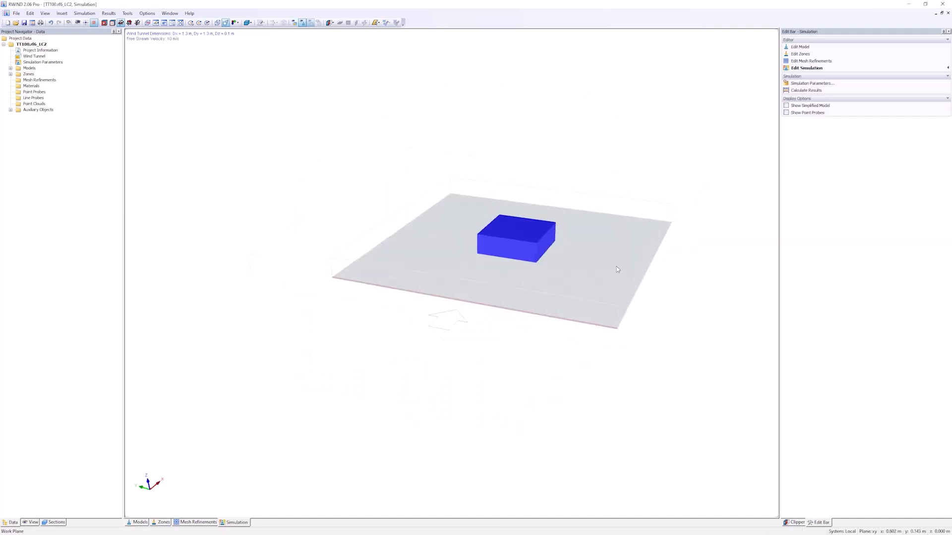
{"action": "middle_click_drag", "start_coordinate": [617, 270], "coordinate": [458, 275]}
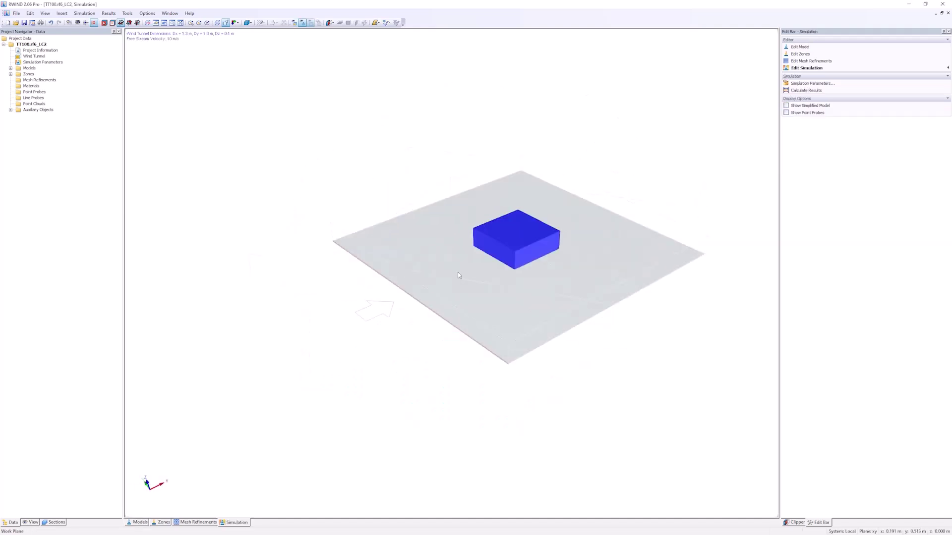
{"action": "left_click", "coordinate": [85, 13]}
{"action": "left_click", "coordinate": [99, 39]}
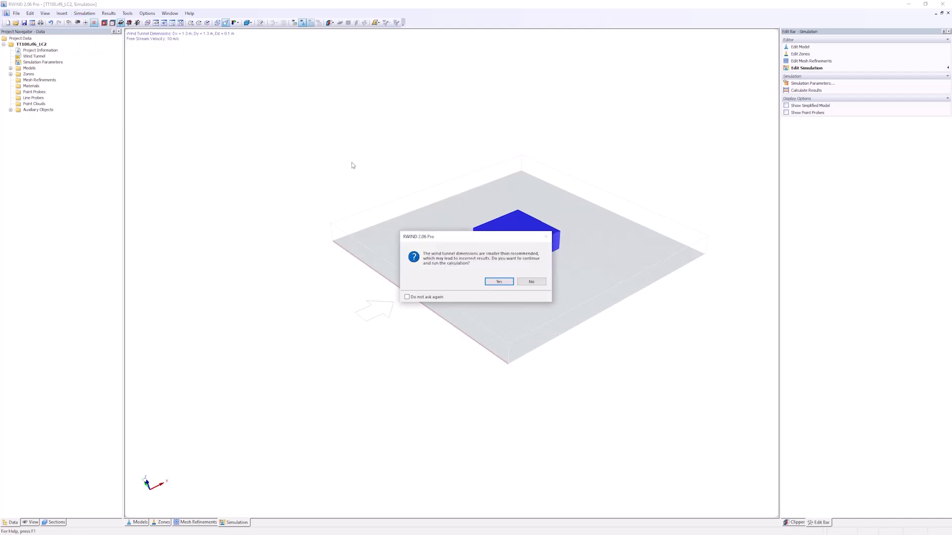
{"action": "left_click", "coordinate": [498, 282]}
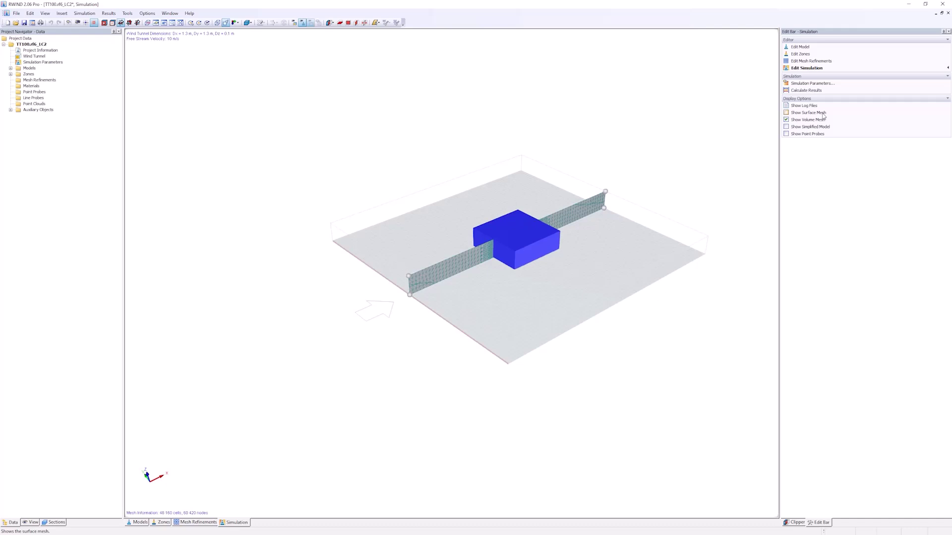
- Reorient the coarser volume mesh section to a horizontal plane and examine the cells around the column from above
{"action": "scroll", "coordinate": [428, 281], "scroll_direction": "up", "scroll_amount": 2}
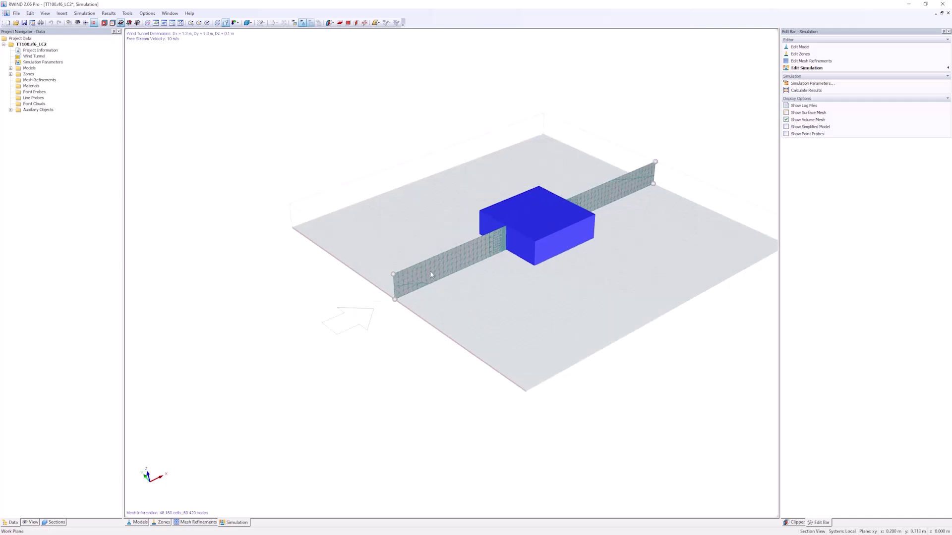
{"action": "left_click", "coordinate": [340, 23]}
{"action": "middle_click_drag", "start_coordinate": [476, 327], "coordinate": [608, 347], "text": "ctrl"}
{"action": "scroll", "coordinate": [409, 286], "scroll_direction": "up", "scroll_amount": 3}
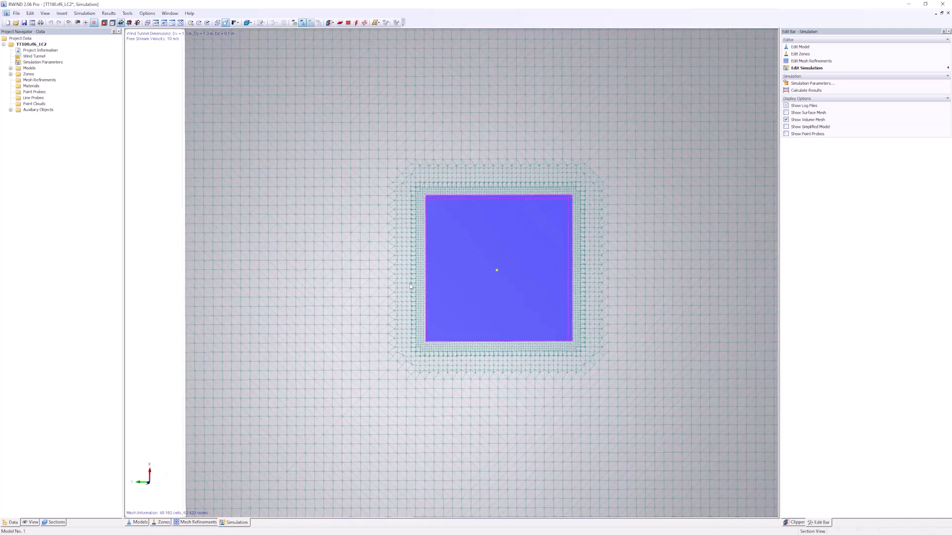
{"action": "scroll", "coordinate": [409, 286], "scroll_direction": "down", "scroll_amount": 2}
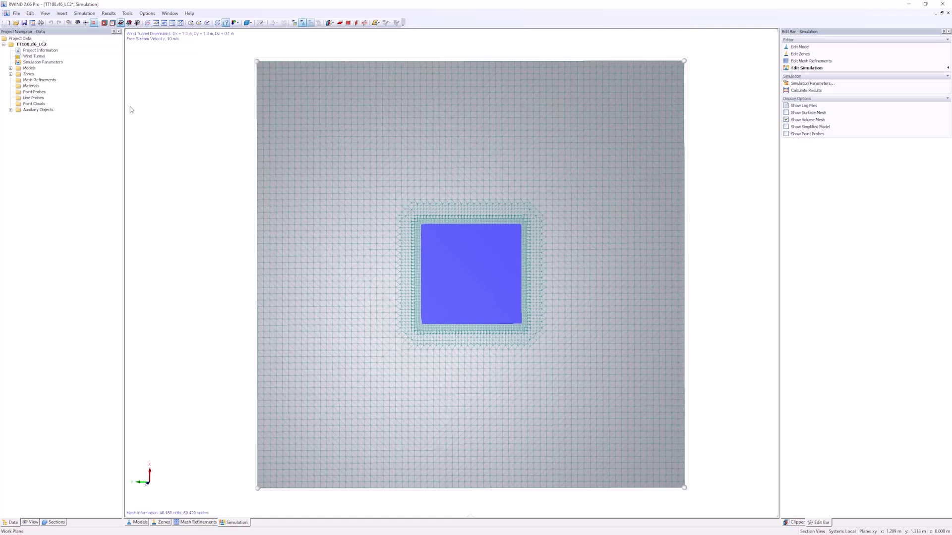
- Check the mesh density and the mesh's cell and node information in the simulation parameters without changing anything
{"action": "left_click", "coordinate": [47, 63]}
{"action": "double_click", "coordinate": [49, 63]}
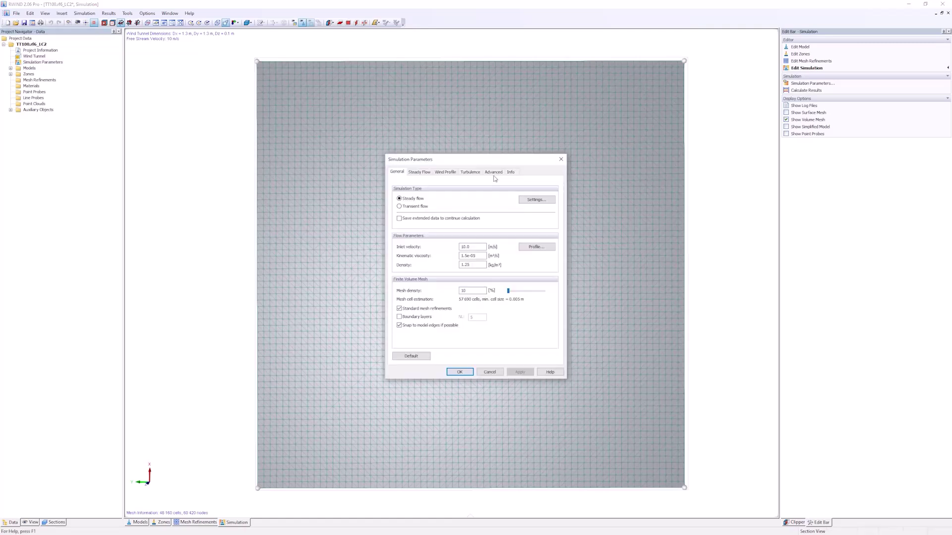
{"action": "left_click", "coordinate": [511, 172]}
{"action": "left_click_drag", "start_coordinate": [424, 225], "coordinate": [437, 225]}
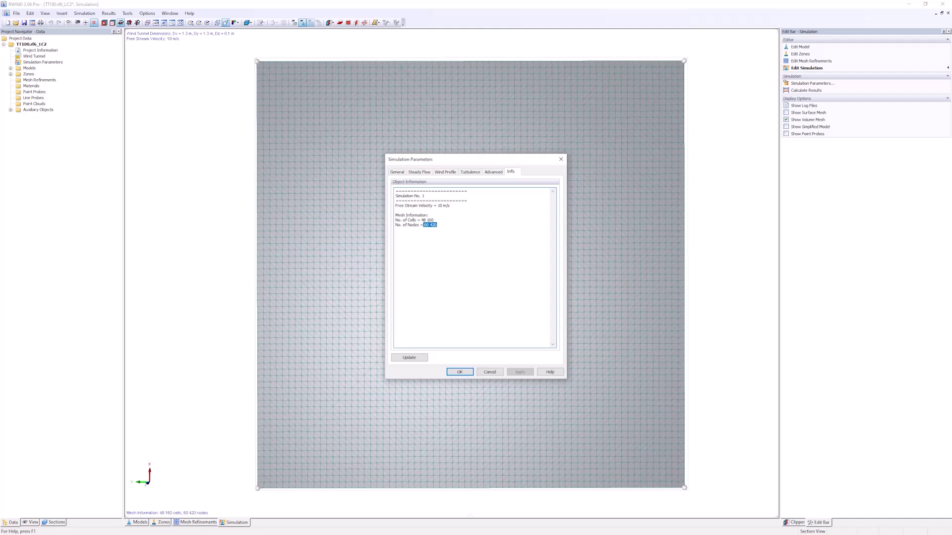
{"action": "left_click", "coordinate": [490, 373]}
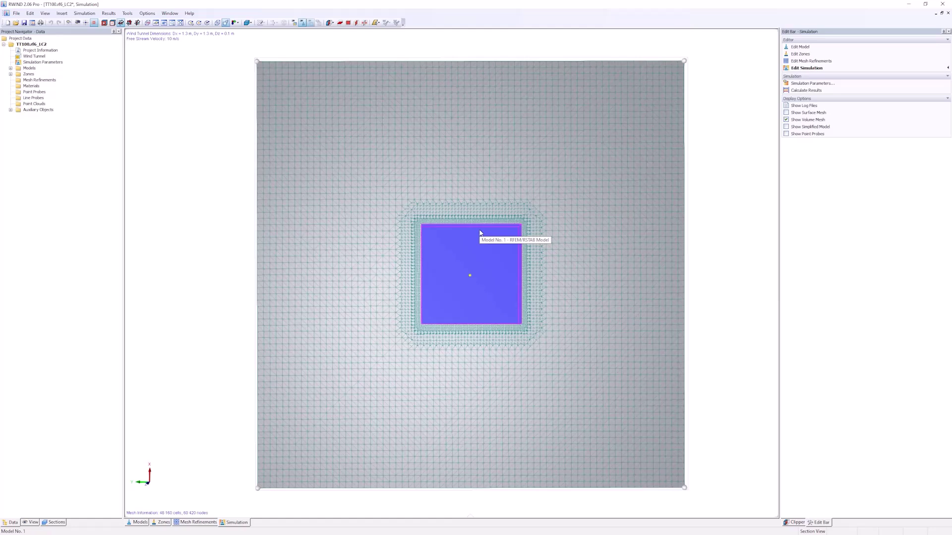
- Review the model simplification settings of the imported RFEM/RSTAB column model, leaving them as they are
{"action": "left_click", "coordinate": [11, 69]}
{"action": "left_click", "coordinate": [42, 74]}
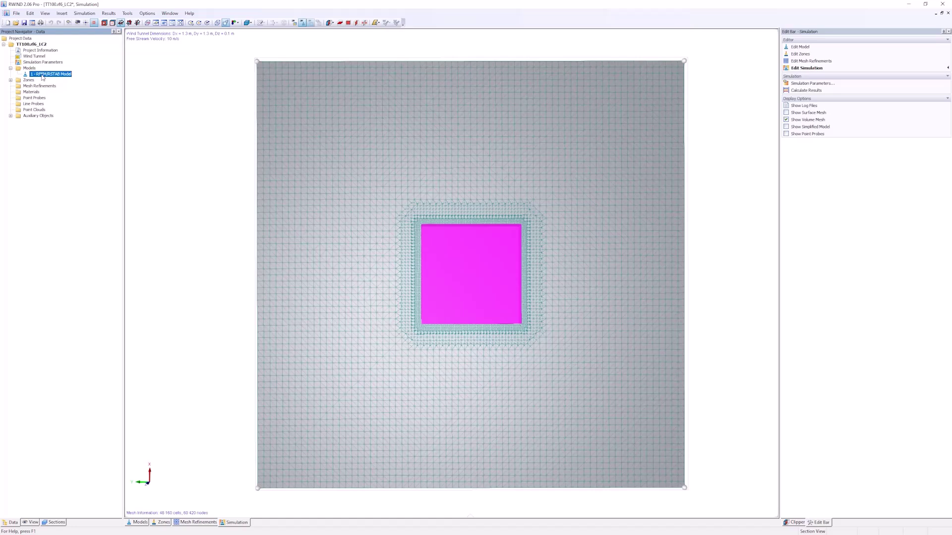
{"action": "double_click", "coordinate": [43, 75]}
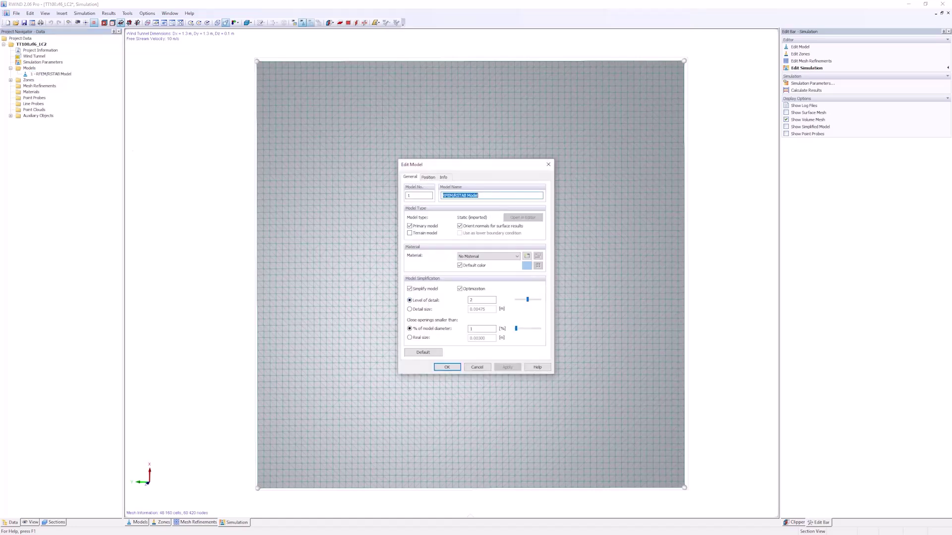
{"action": "key", "text": "Return"}
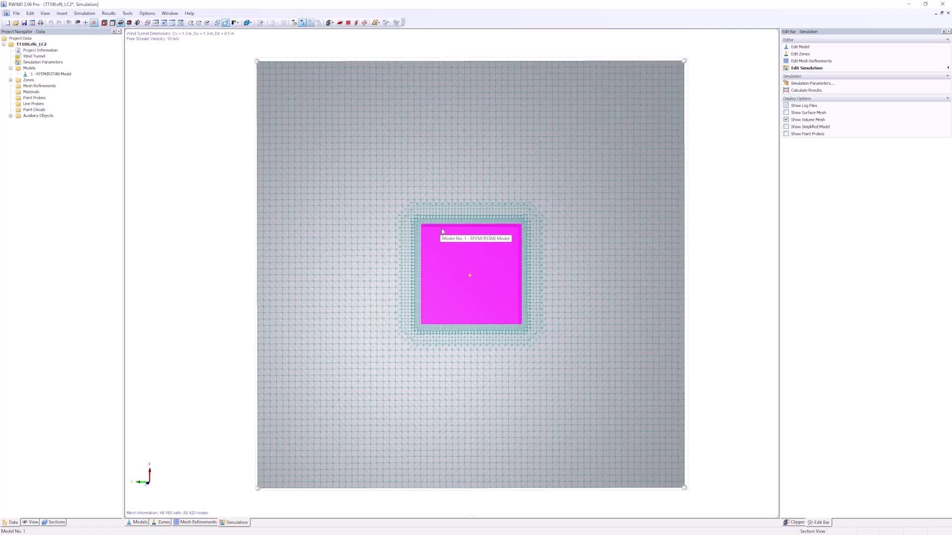
- Close RWIND without saving and accept the load case settings in RFEM
{"action": "left_click", "coordinate": [934, 4]}
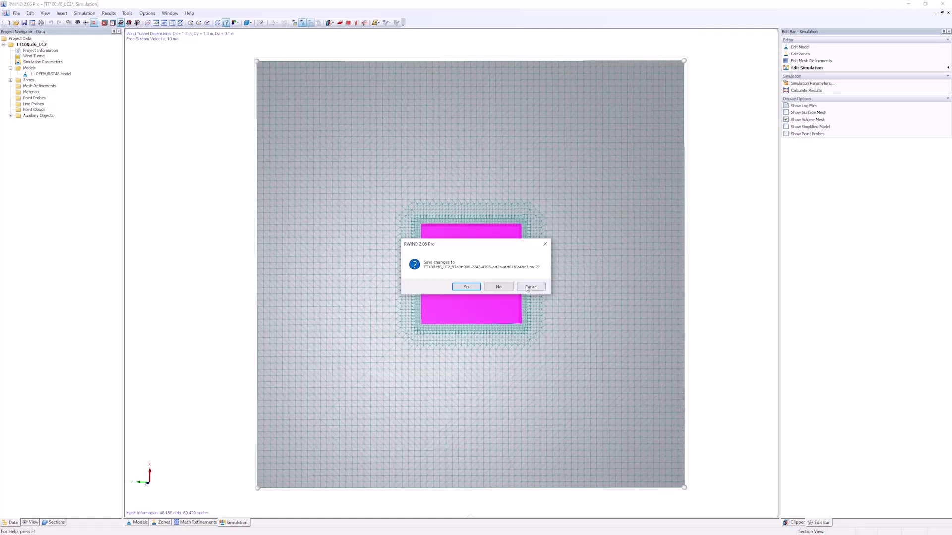
{"action": "left_click", "coordinate": [499, 287]}
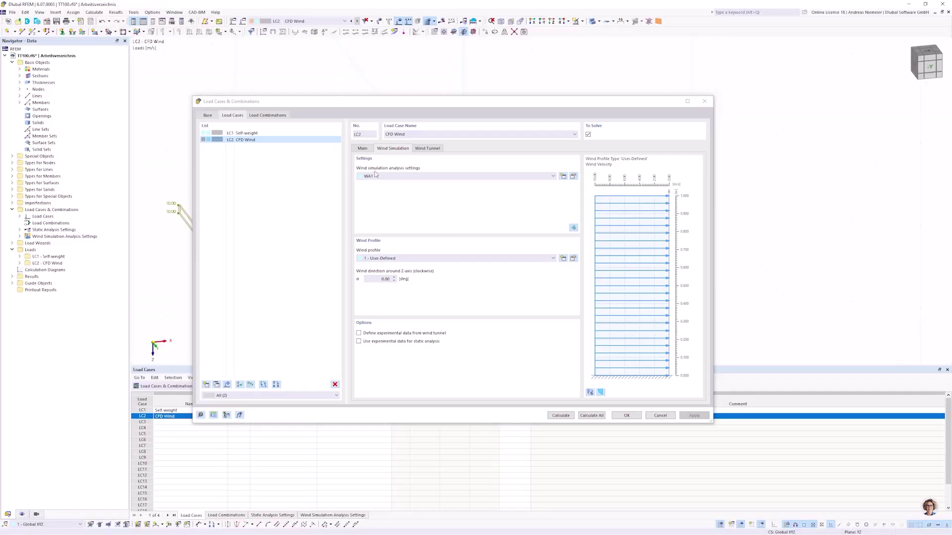
{"action": "left_click", "coordinate": [626, 416]}
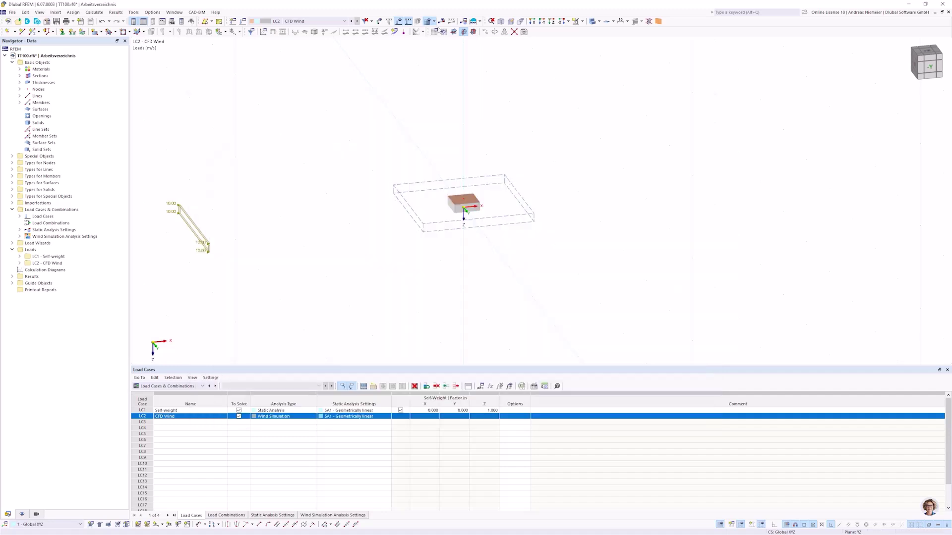
- Review the model simplification and level of detail for wind simulation in RFEM's mesh settings
{"action": "left_click", "coordinate": [433, 22]}
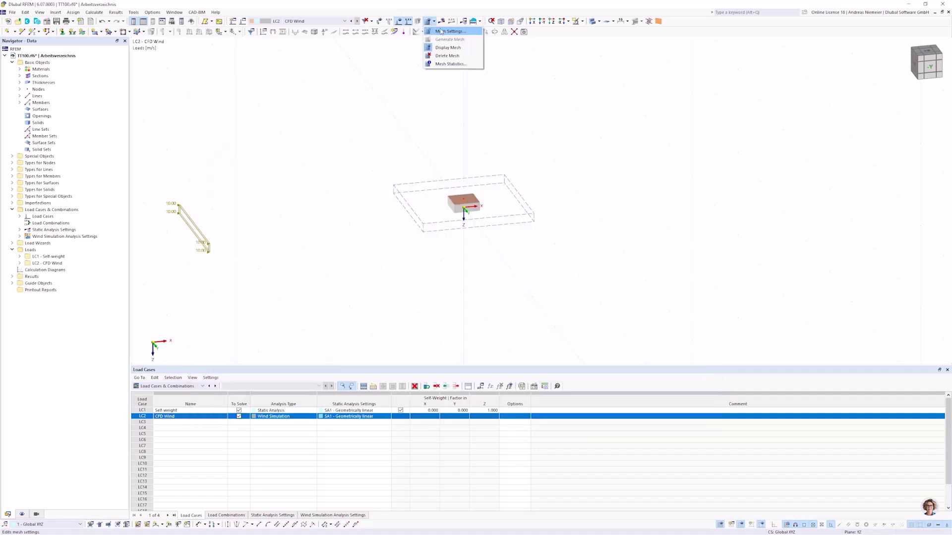
{"action": "left_click", "coordinate": [441, 31]}
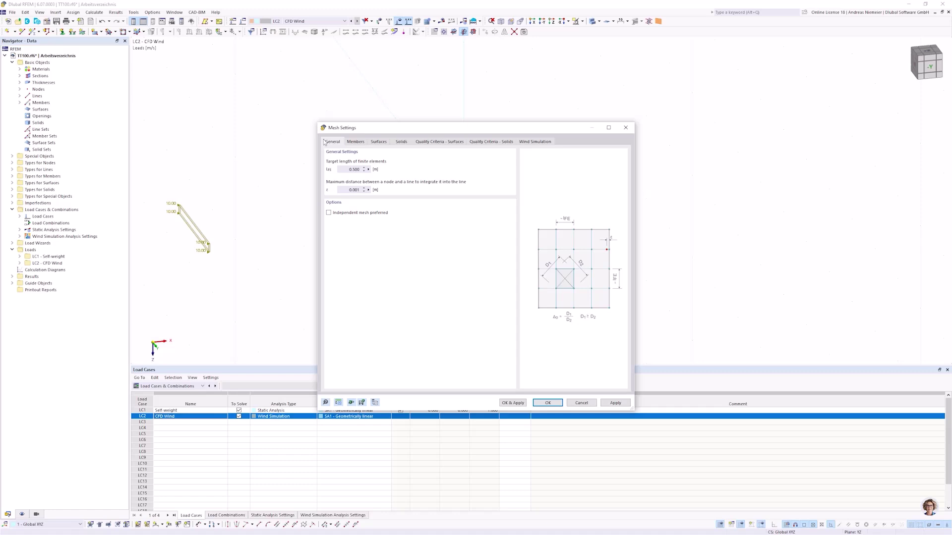
{"action": "left_click", "coordinate": [535, 142]}
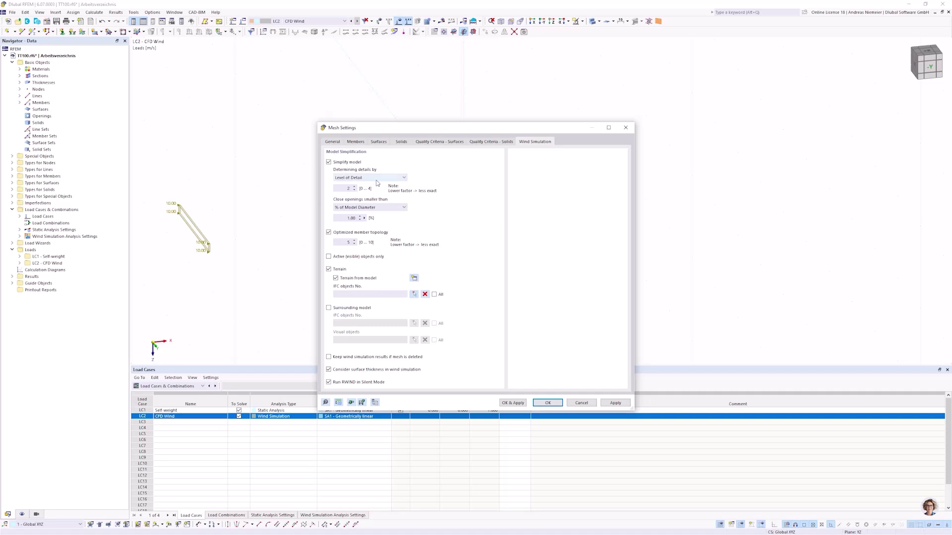
{"action": "double_click", "coordinate": [348, 188]}
{"action": "left_click", "coordinate": [548, 403]}
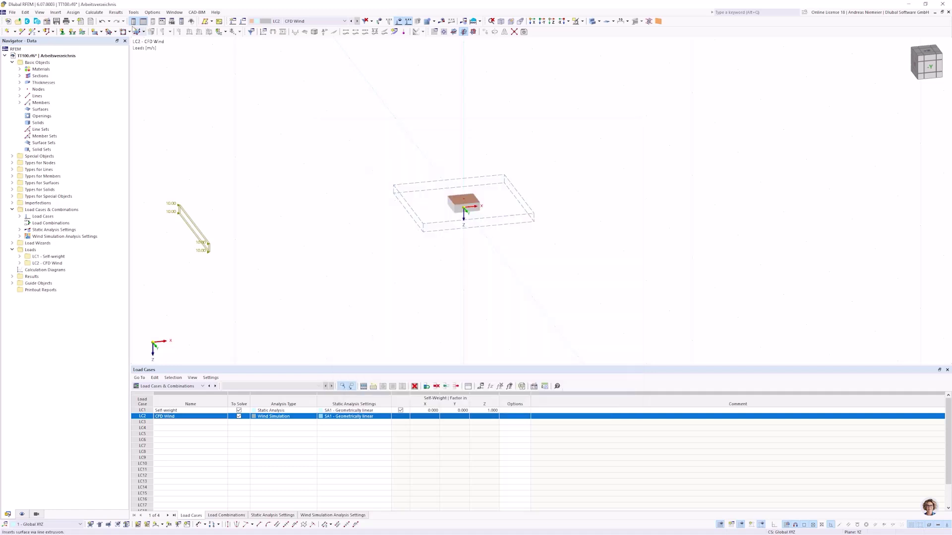
- Reopen the model in RWIND with the simplified model turned off and generate the finite volume mesh despite the small wind tunnel
{"action": "left_click", "coordinate": [95, 12]}
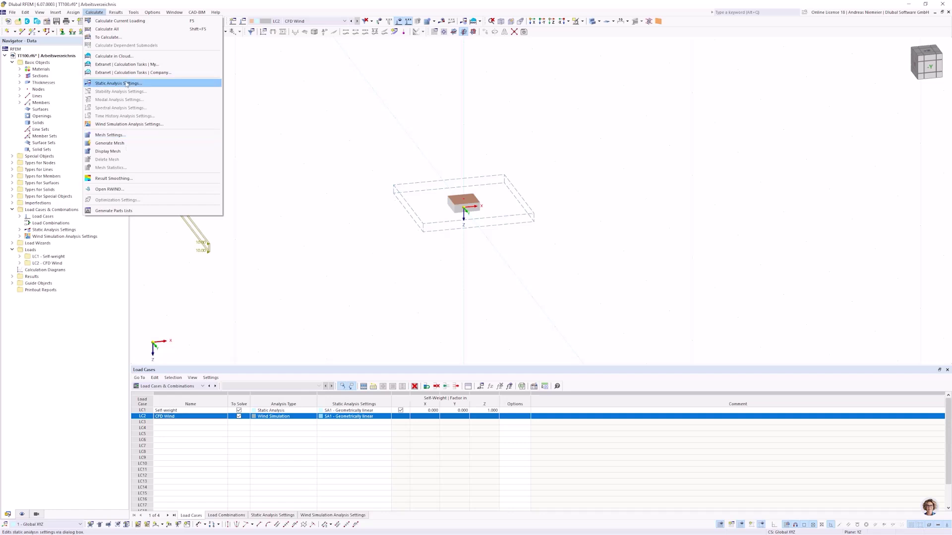
{"action": "left_click", "coordinate": [125, 154]}
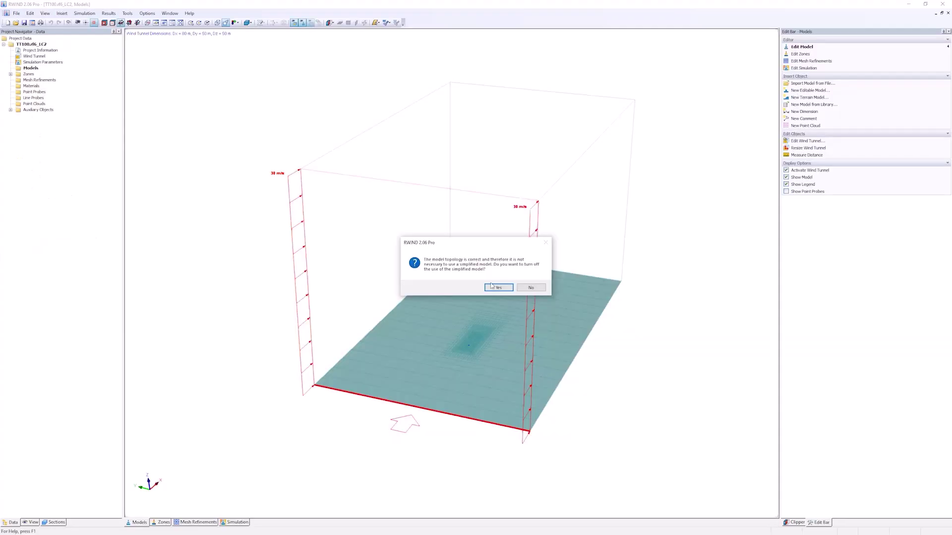
{"action": "left_click", "coordinate": [492, 286]}
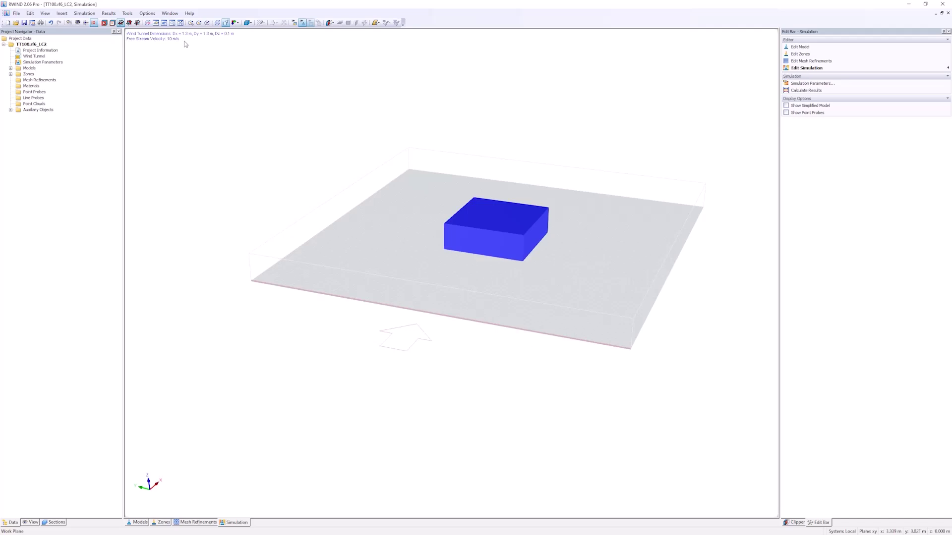
{"action": "left_click", "coordinate": [85, 13]}
{"action": "left_click", "coordinate": [100, 40]}
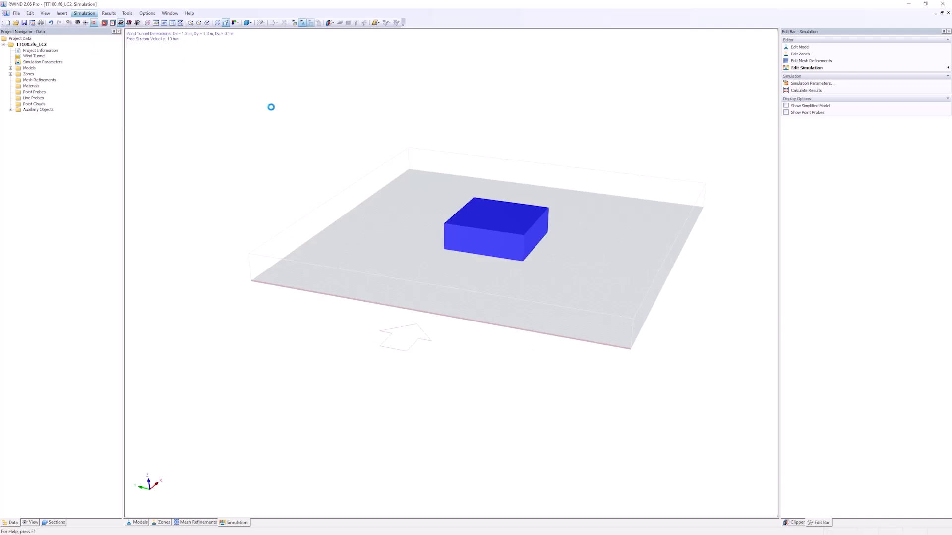
{"action": "left_click", "coordinate": [494, 283]}
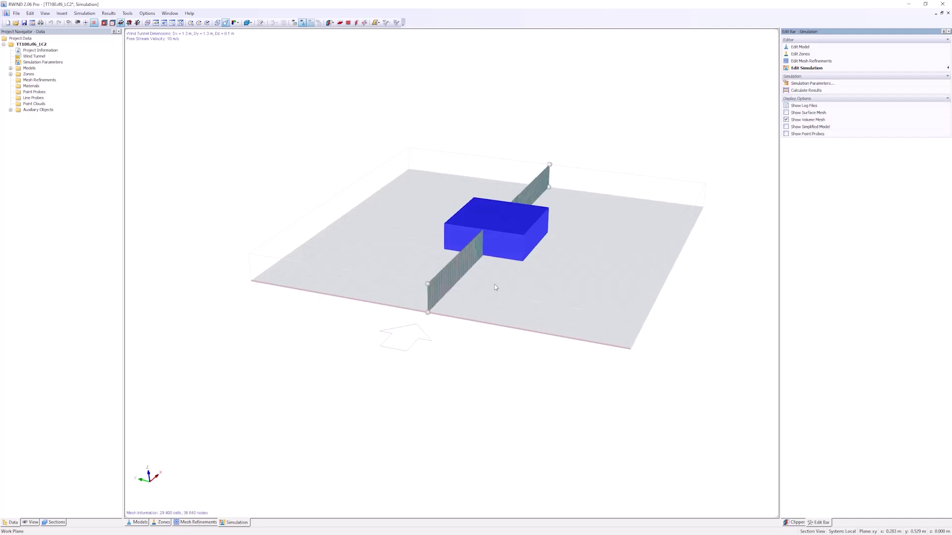
- Examine the unsimplified model's volume mesh from above in a horizontal section around the column, and close RWIND without saving
{"action": "left_click", "coordinate": [340, 23]}
{"action": "middle_click_drag", "start_coordinate": [474, 297], "coordinate": [509, 180], "text": "ctrl"}
{"action": "scroll", "coordinate": [396, 211], "scroll_direction": "up", "scroll_amount": 2}
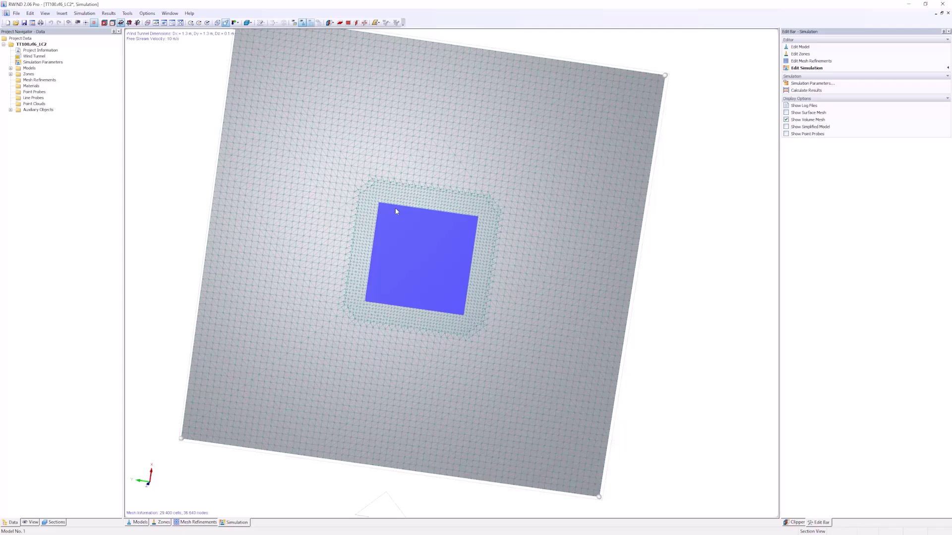
{"action": "scroll", "coordinate": [396, 212], "scroll_direction": "up", "scroll_amount": 2}
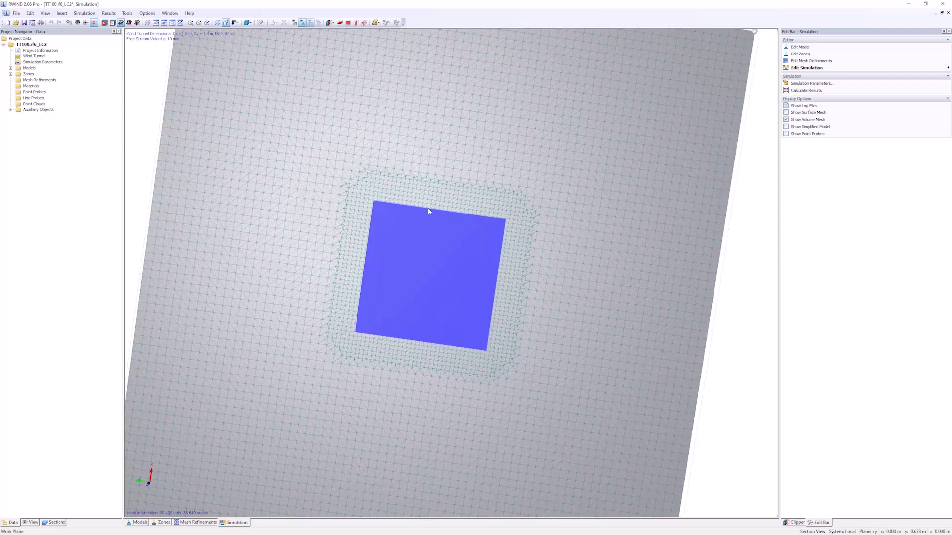
{"action": "scroll", "coordinate": [450, 296], "scroll_direction": "down", "scroll_amount": 2}
{"action": "scroll", "coordinate": [450, 297], "scroll_direction": "down", "scroll_amount": 1}
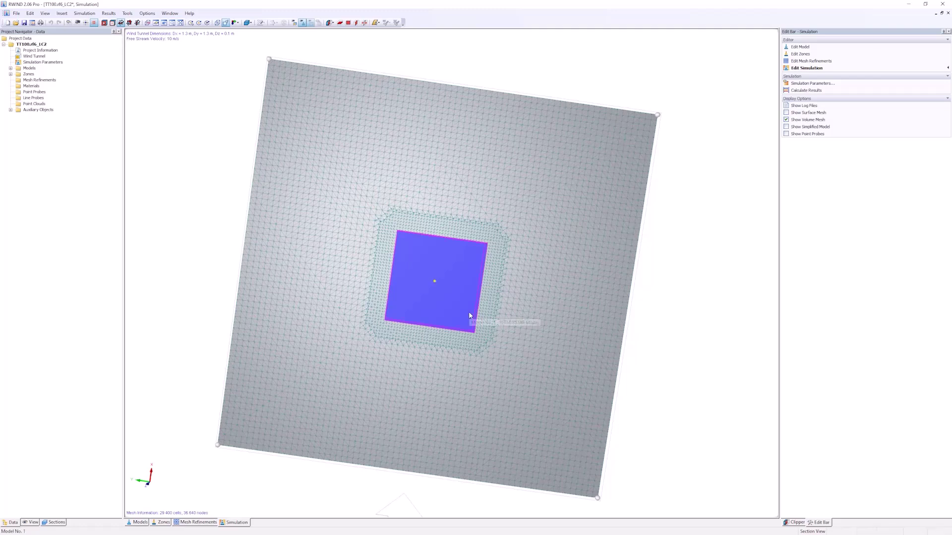
{"action": "left_click", "coordinate": [942, 5]}
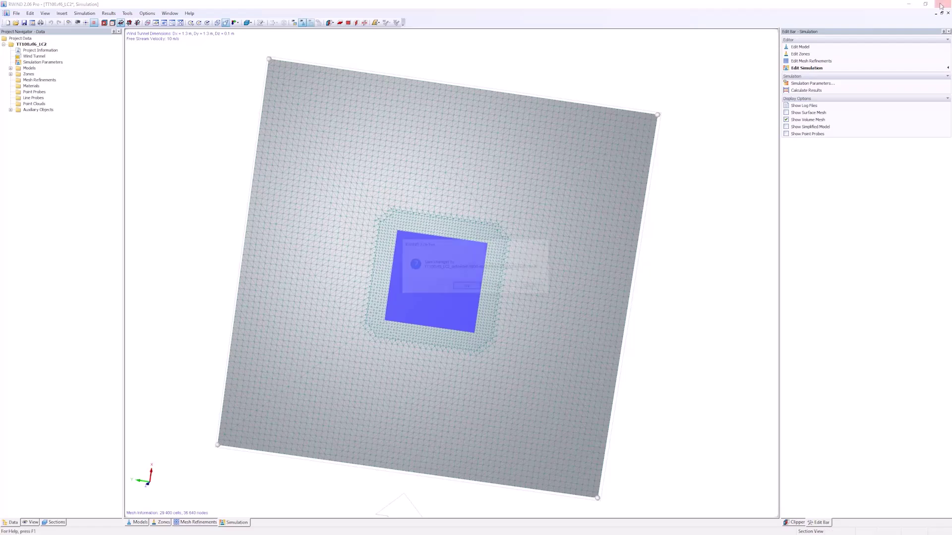
{"action": "left_click", "coordinate": [507, 287]}
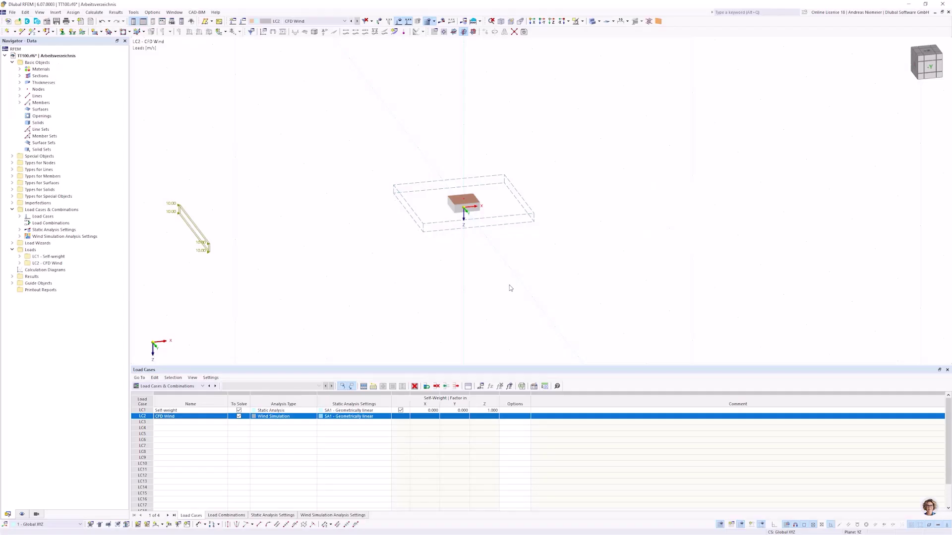
- Assign the HEB 320 section in S235 steel to the column member in place of the square concrete section
{"action": "double_click", "coordinate": [457, 210]}
{"action": "left_click", "coordinate": [290, 143]}
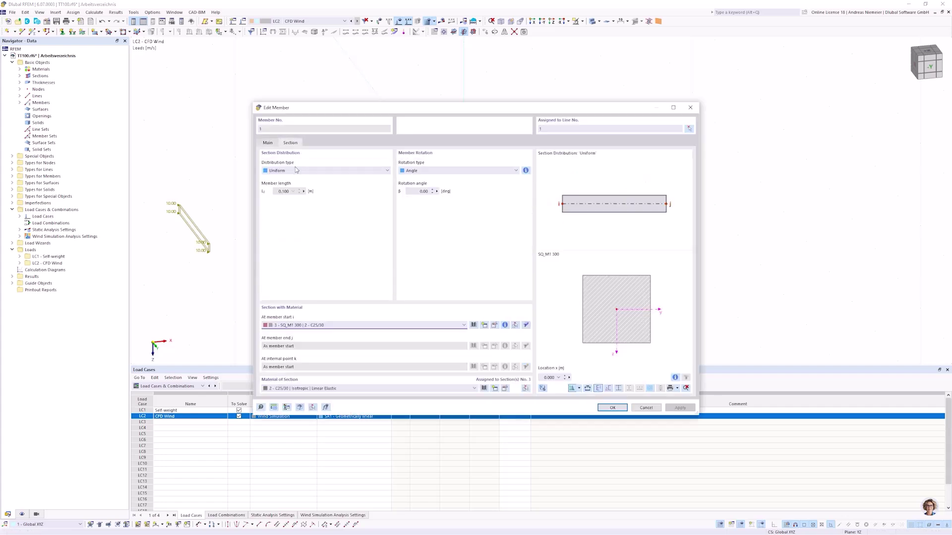
{"action": "left_click", "coordinate": [300, 326]}
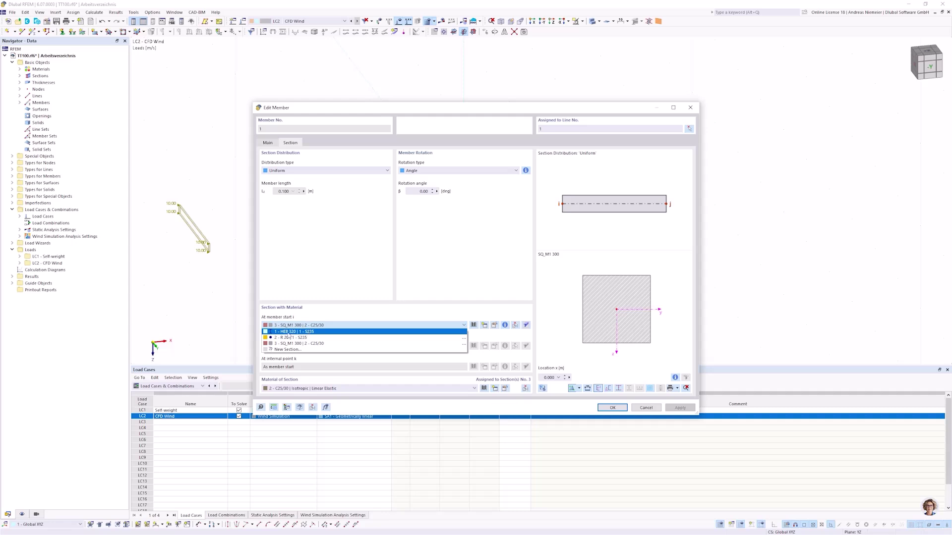
{"action": "left_click", "coordinate": [289, 332]}
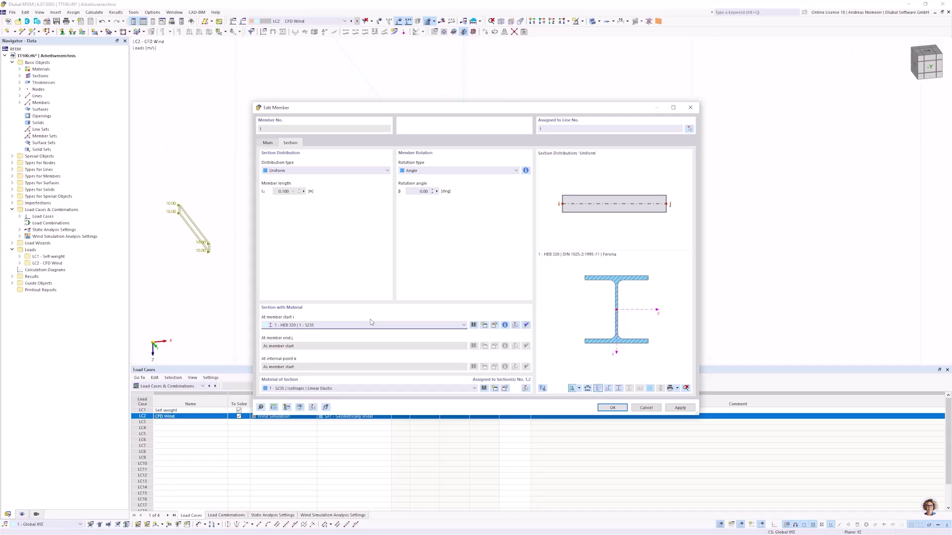
{"action": "left_click", "coordinate": [606, 409]}
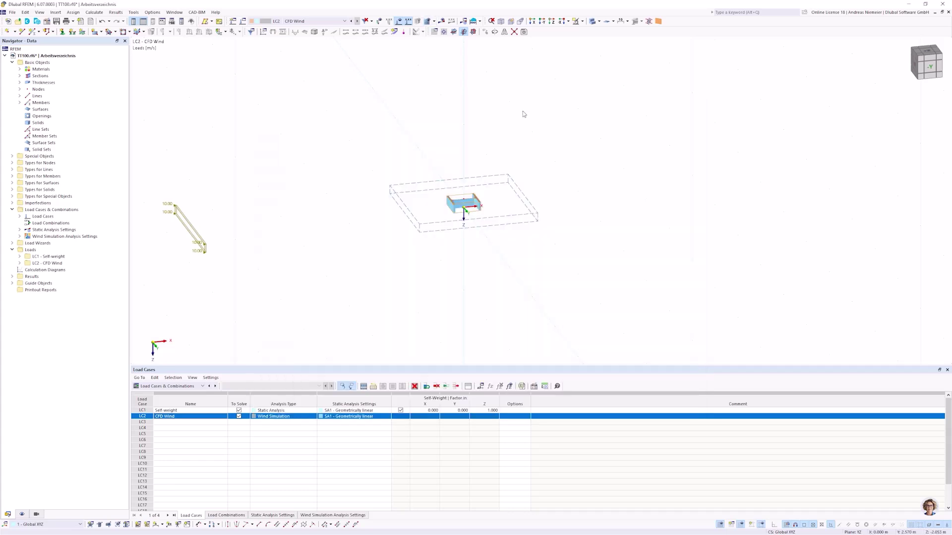
- Lower the optimized member topology factor in the wind simulation mesh settings, keeping model simplification on
{"action": "left_click", "coordinate": [433, 21]}
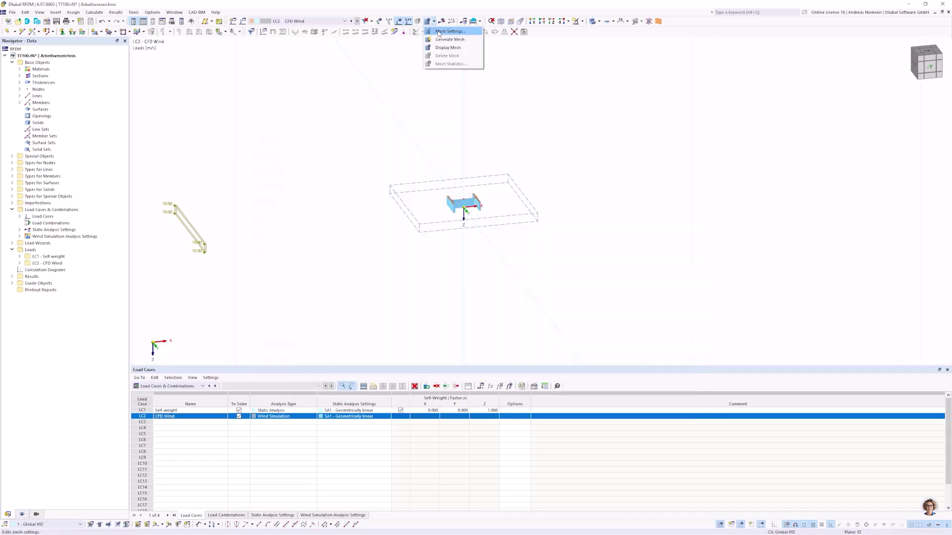
{"action": "left_click", "coordinate": [446, 32]}
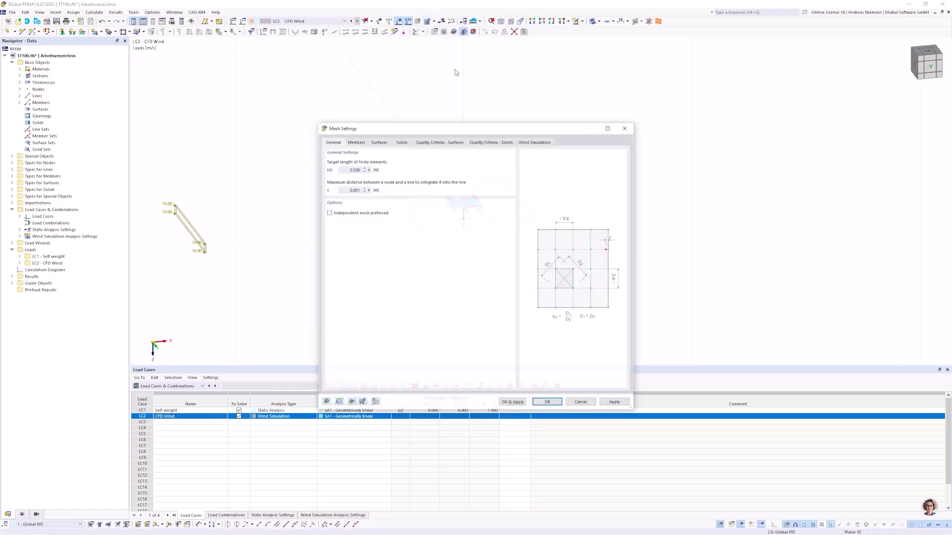
{"action": "left_click", "coordinate": [545, 143]}
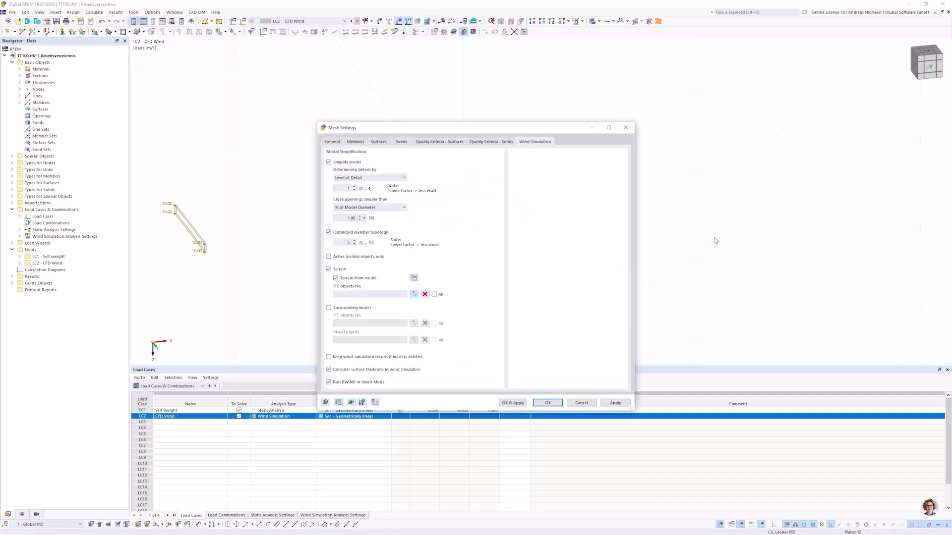
{"action": "left_click", "coordinate": [344, 246]}
{"action": "type", "text": "8"}
{"action": "left_click", "coordinate": [548, 403]}
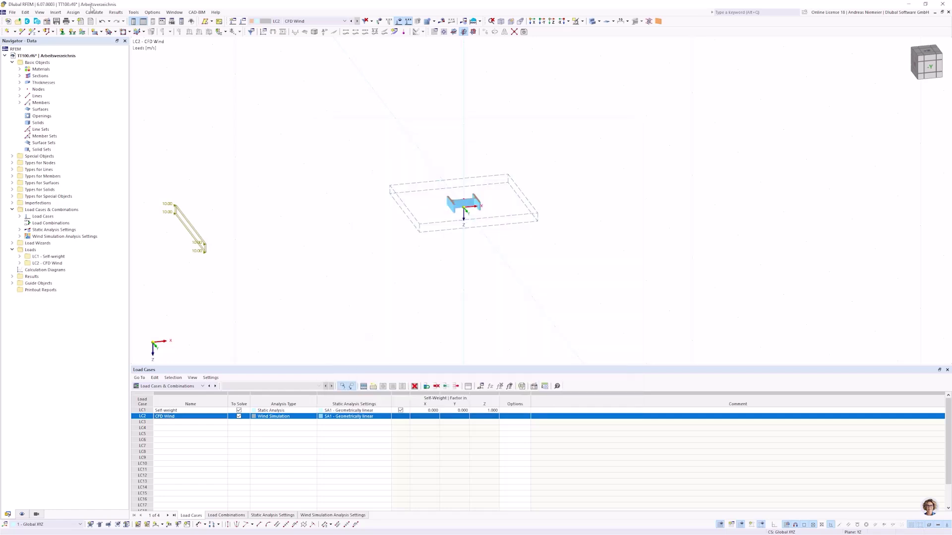
- Open the HEB 320 model in RWIND with the simplified model kept, and generate the mesh despite the small wind tunnel
{"action": "left_click", "coordinate": [94, 12]}
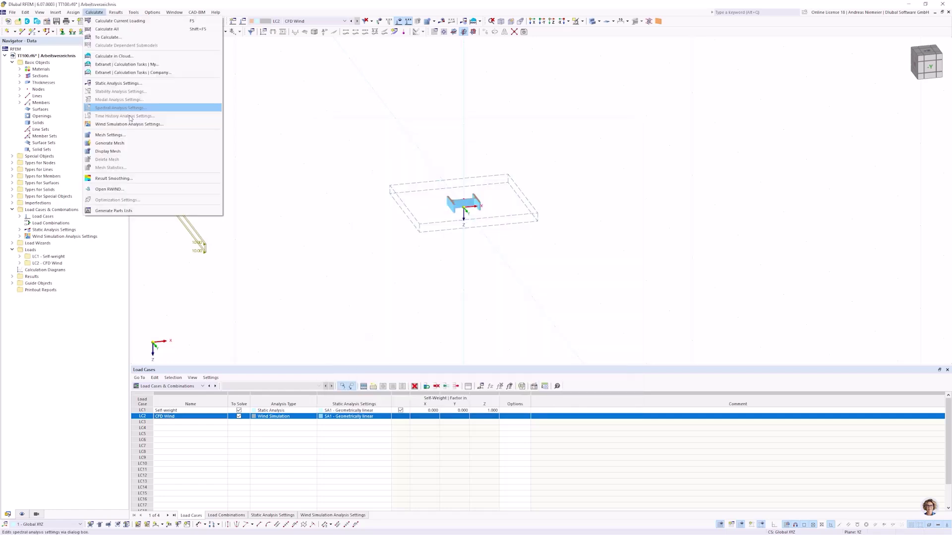
{"action": "left_click", "coordinate": [109, 189]}
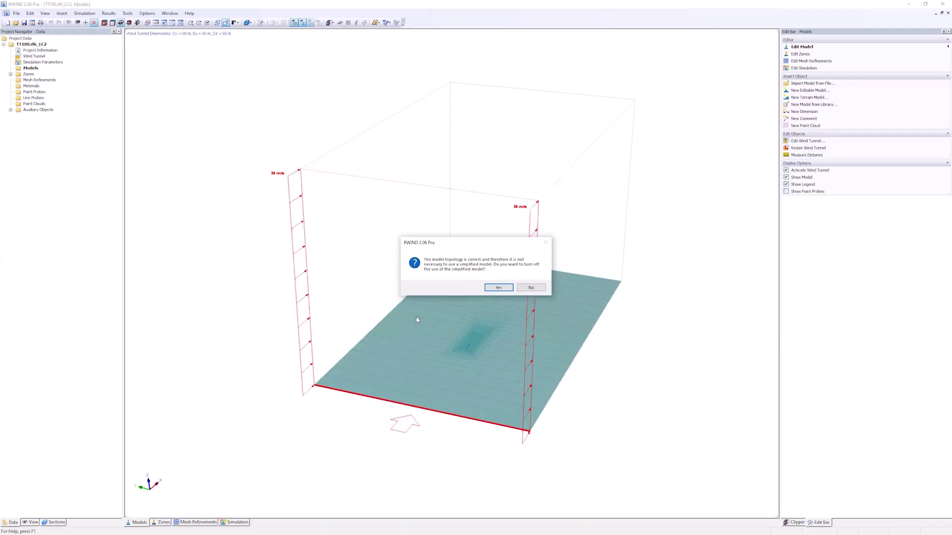
{"action": "left_click", "coordinate": [530, 287]}
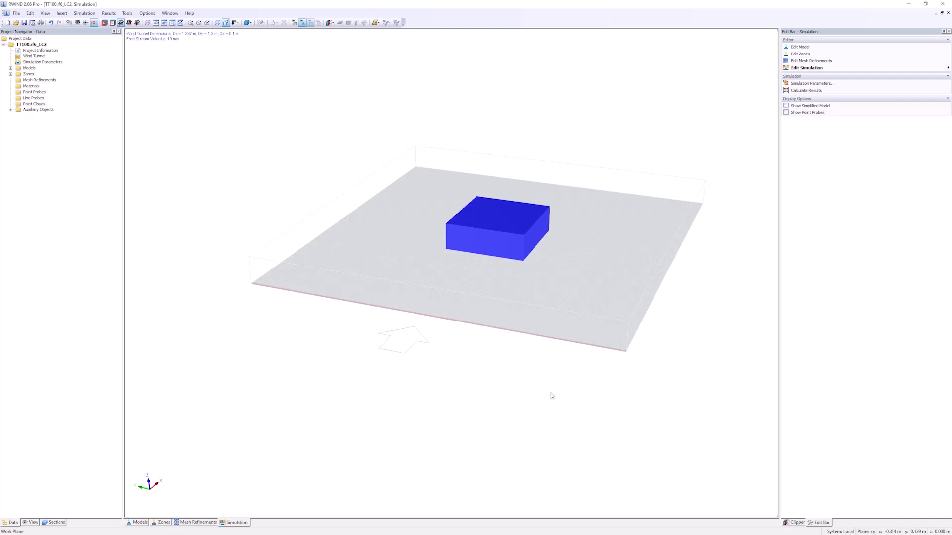
{"action": "left_click", "coordinate": [84, 13]}
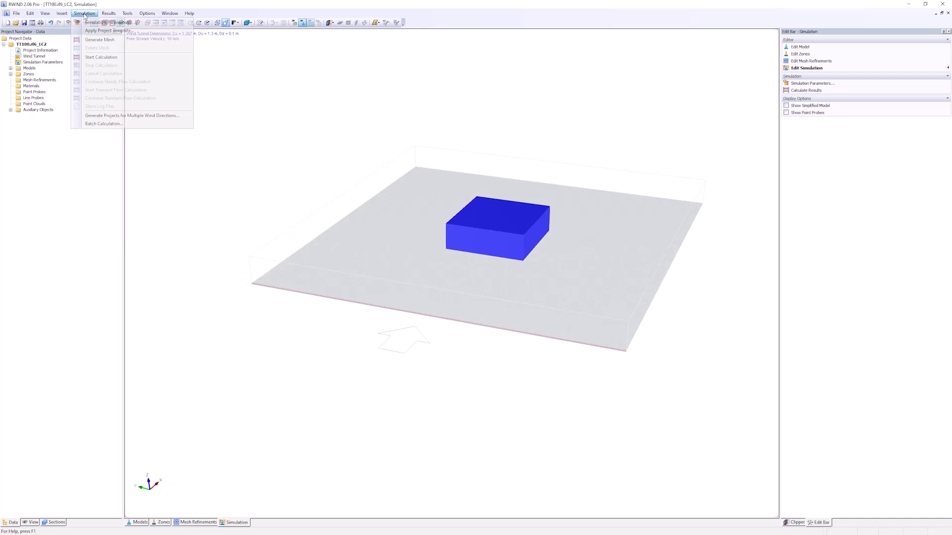
{"action": "left_click", "coordinate": [100, 40]}
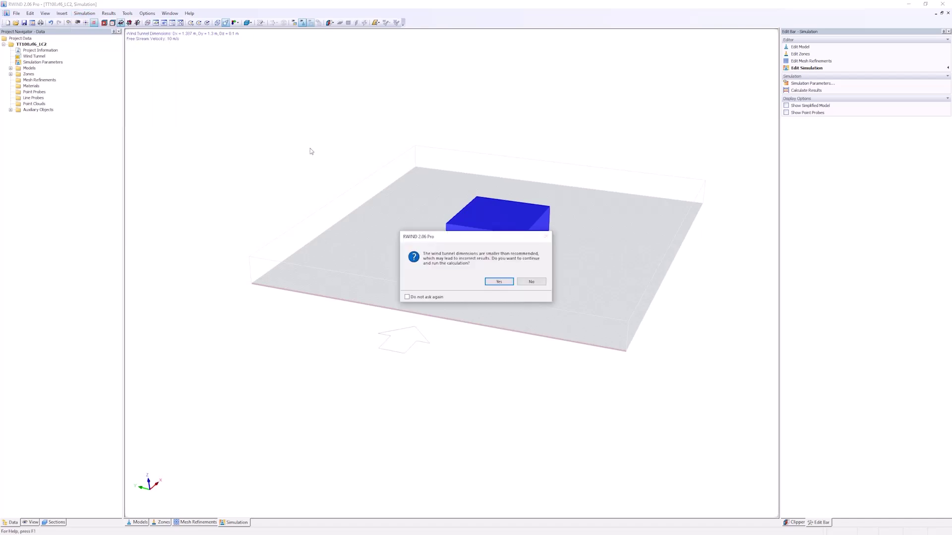
{"action": "left_click", "coordinate": [499, 282]}
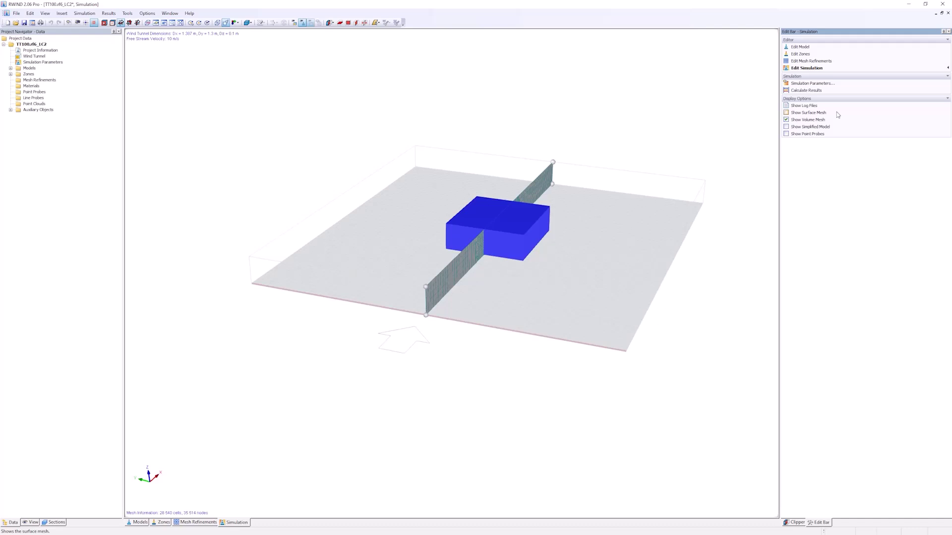
- Examine the volume mesh around the box-shaped column in a horizontal section from above, and close RWIND without saving
{"action": "left_click", "coordinate": [339, 23]}
{"action": "middle_click_drag", "start_coordinate": [324, 100], "coordinate": [347, 189], "text": "ctrl"}
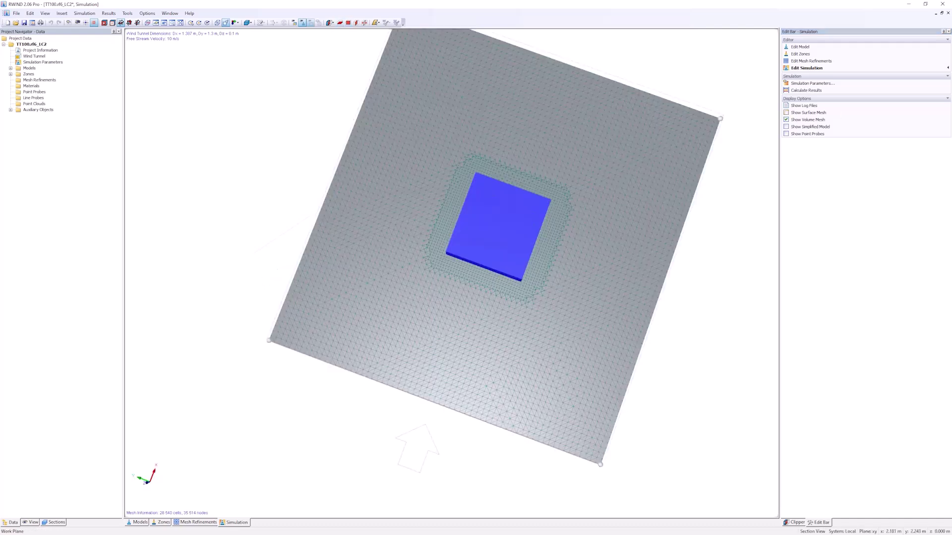
{"action": "middle_click_drag", "start_coordinate": [446, 357], "coordinate": [474, 358], "text": "ctrl"}
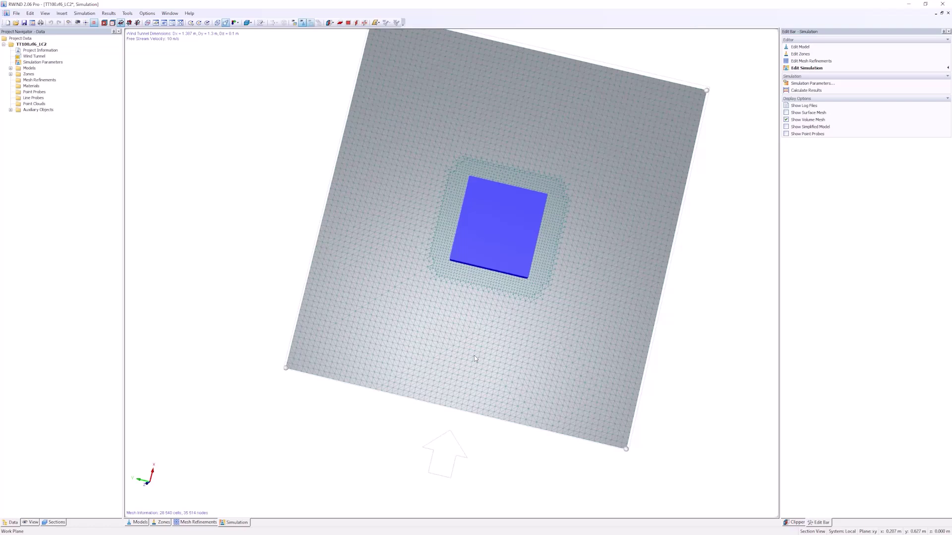
{"action": "left_click", "coordinate": [940, 4]}
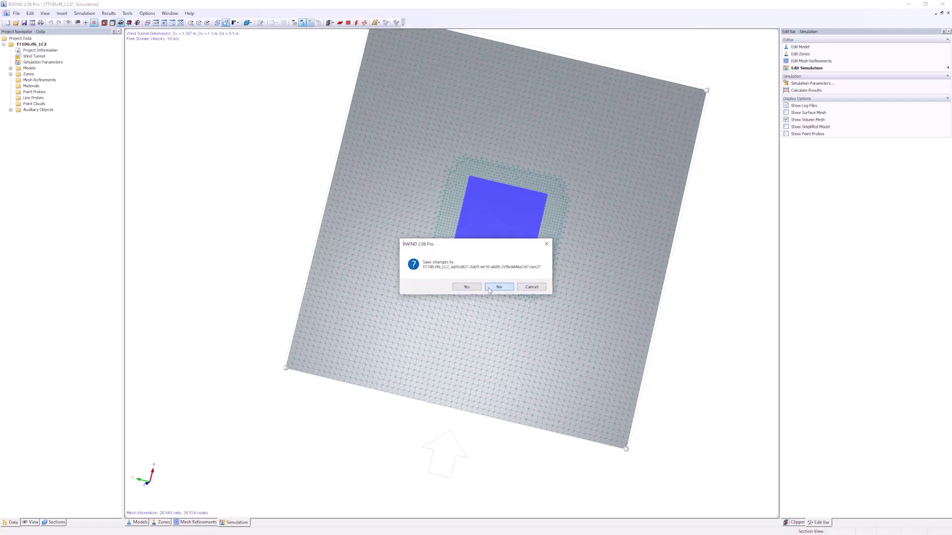
{"action": "left_click", "coordinate": [489, 288]}
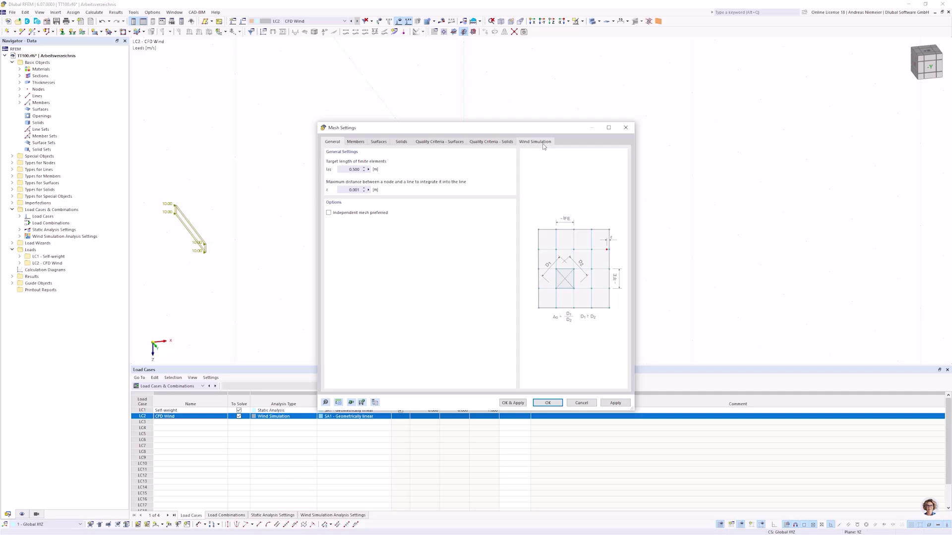
- Set the optimized member topology factor to 5 in RFEM's wind simulation mesh settings
{"action": "left_click", "coordinate": [535, 142]}
{"action": "left_click", "coordinate": [347, 242]}
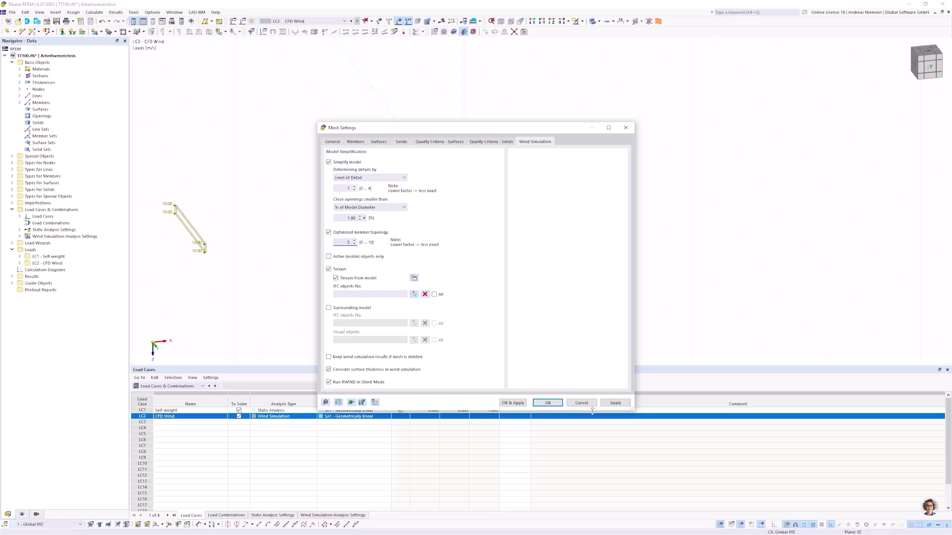
{"action": "left_click", "coordinate": [548, 402]}
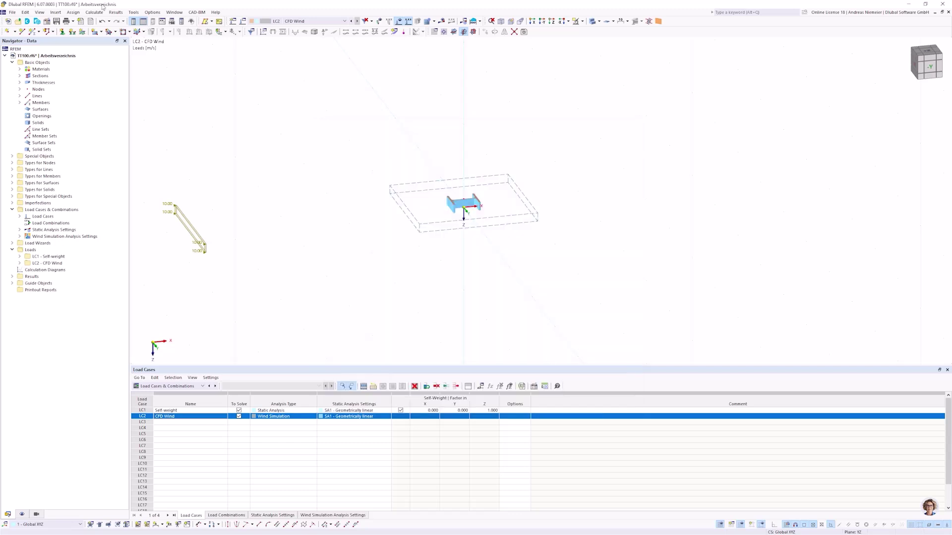
- Reopen the model in RWIND, keep the simplified model in use, and generate the mesh for the I-shaped column despite the small tunnel
{"action": "left_click", "coordinate": [94, 12]}
{"action": "left_click", "coordinate": [123, 189]}
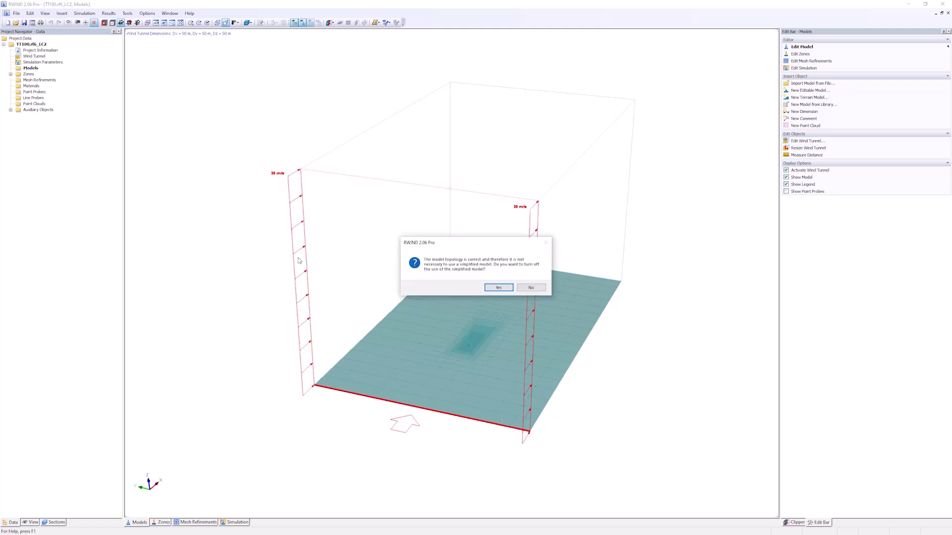
{"action": "left_click", "coordinate": [531, 288]}
{"action": "middle_click_drag", "start_coordinate": [532, 367], "coordinate": [500, 408], "text": "ctrl"}
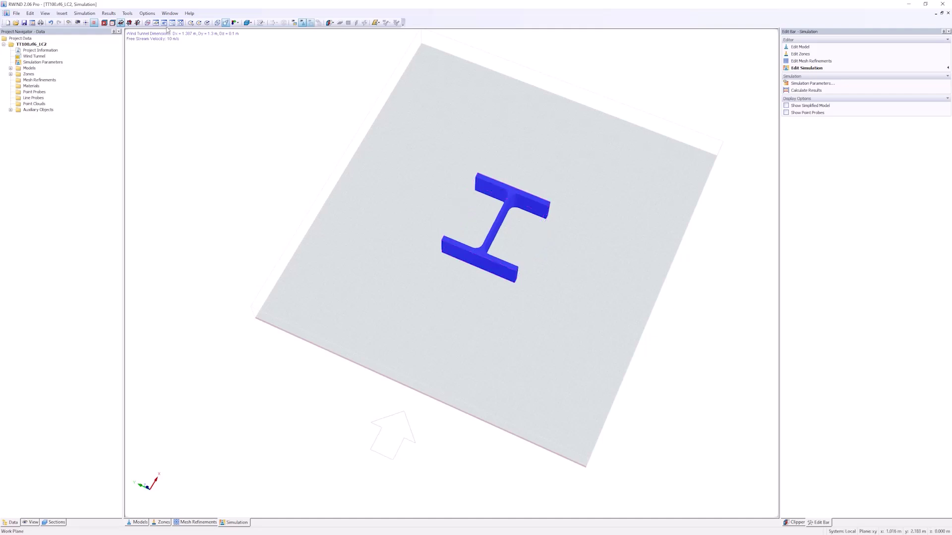
{"action": "left_click", "coordinate": [84, 13]}
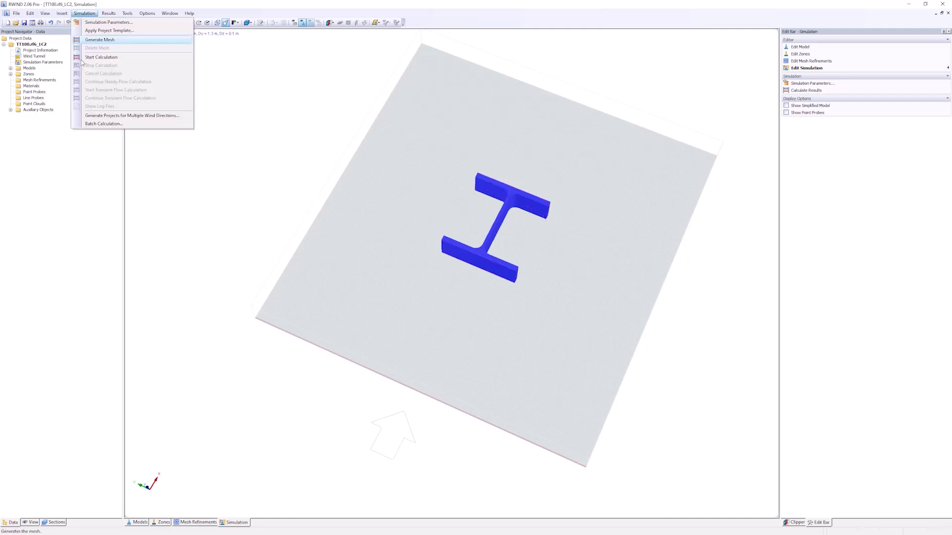
{"action": "left_click", "coordinate": [103, 41]}
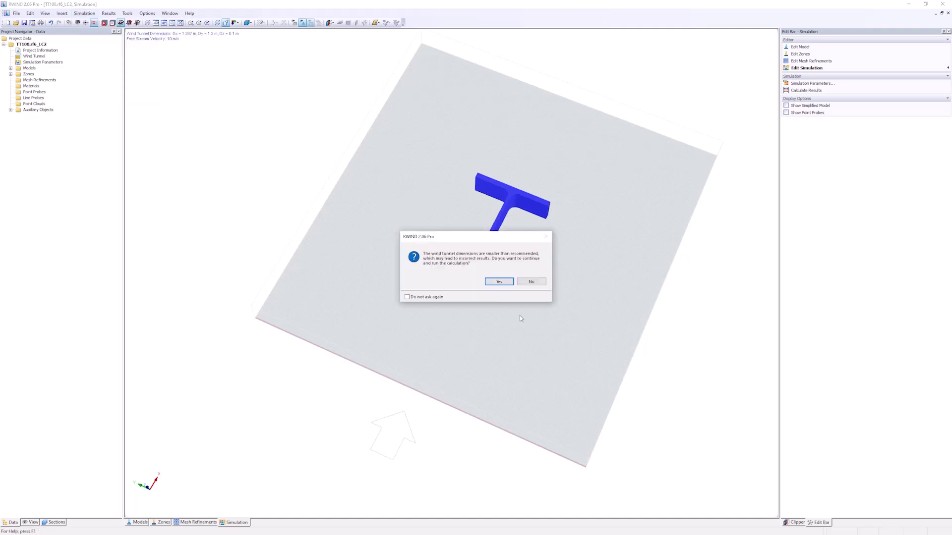
{"action": "left_click", "coordinate": [515, 285]}
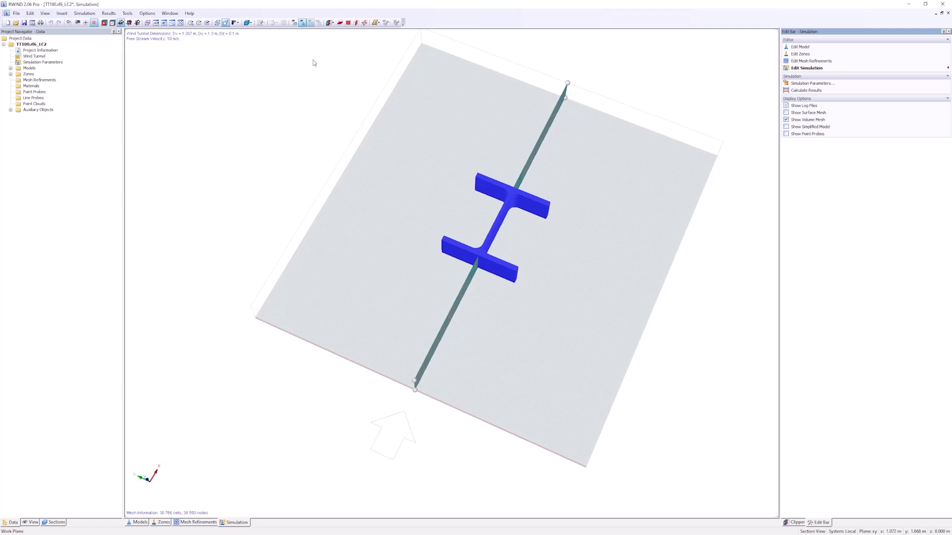
- Show the volume mesh in a horizontal section and examine the refined cells around the I-section from above
{"action": "left_click", "coordinate": [339, 22]}
{"action": "right_click", "coordinate": [299, 134]}
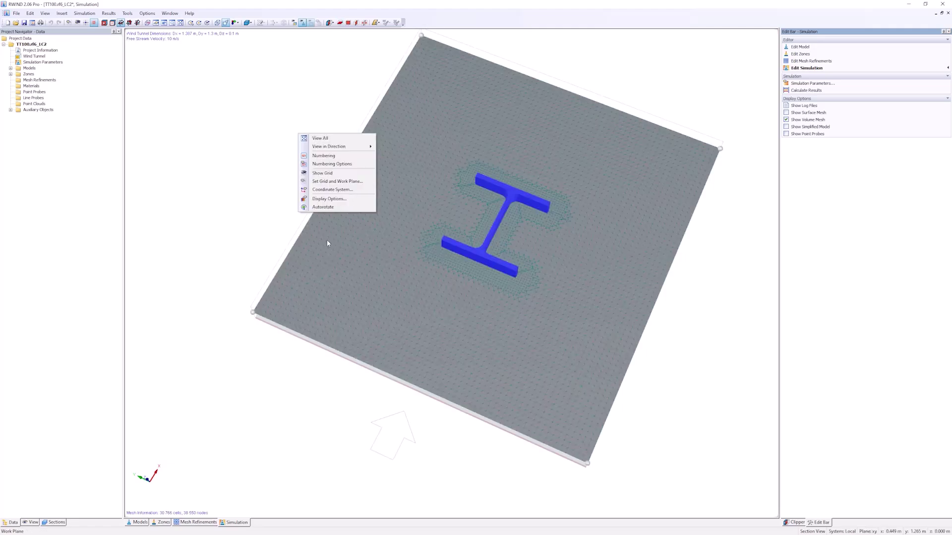
{"action": "left_click", "coordinate": [267, 207]}
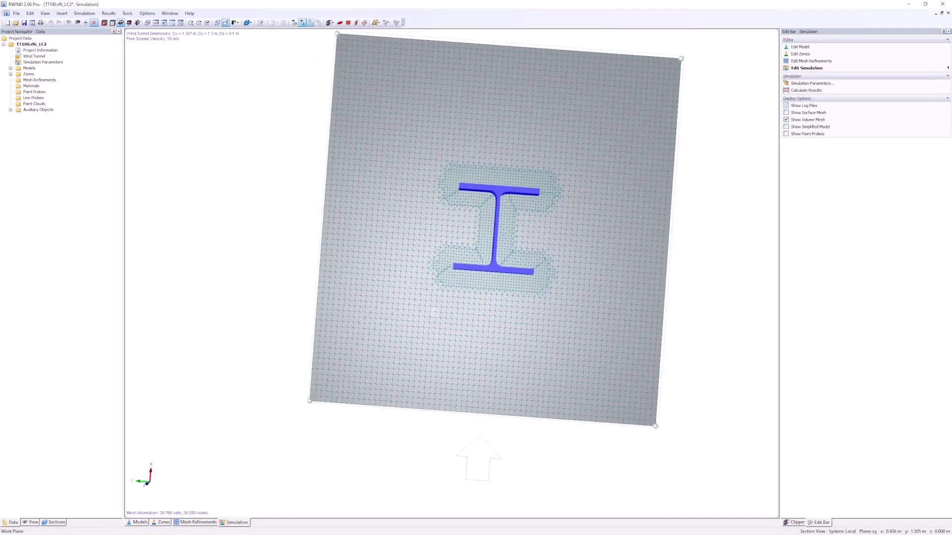
{"action": "middle_click_drag", "start_coordinate": [434, 312], "coordinate": [429, 342], "text": "ctrl"}
{"action": "scroll", "coordinate": [514, 217], "scroll_direction": "up", "scroll_amount": 3}
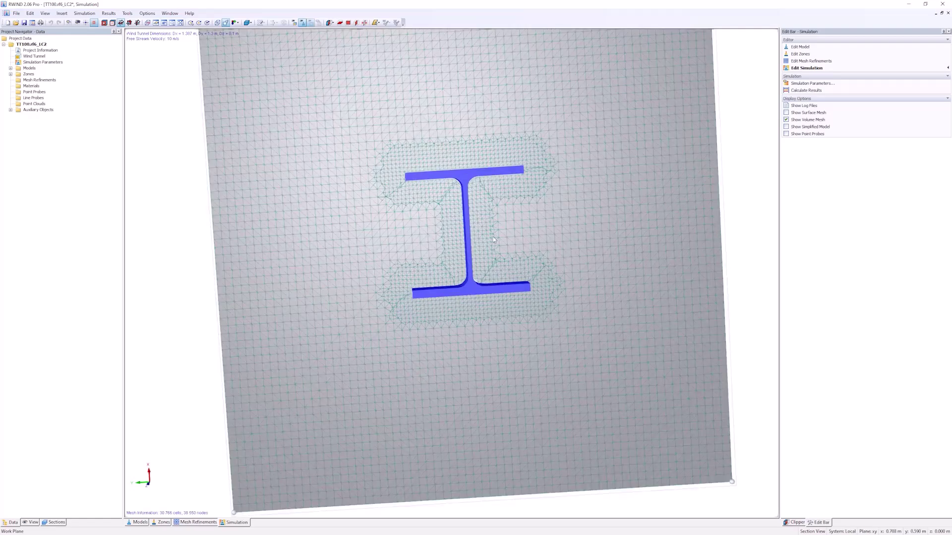
{"action": "scroll", "coordinate": [462, 308], "scroll_direction": "down", "scroll_amount": 3}
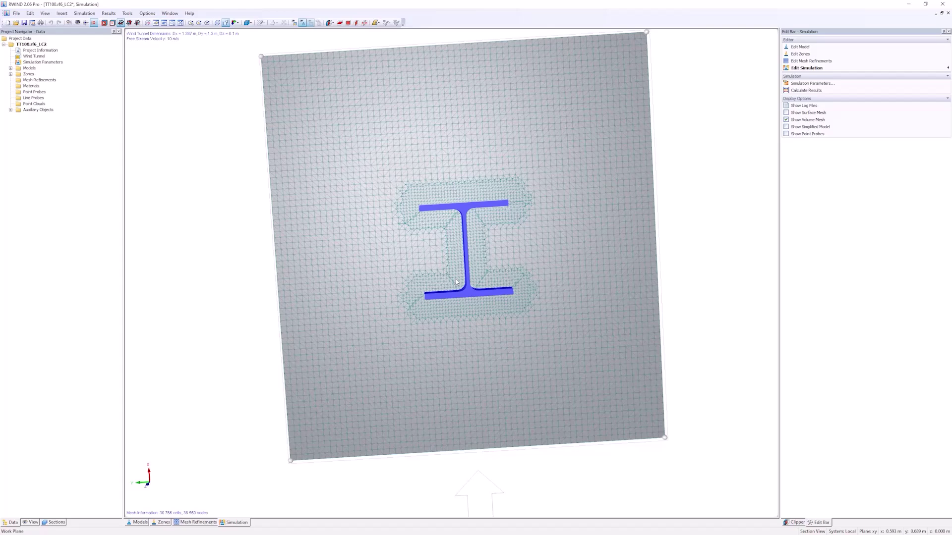
{"action": "middle_click_drag", "start_coordinate": [453, 284], "coordinate": [523, 267], "text": "ctrl"}
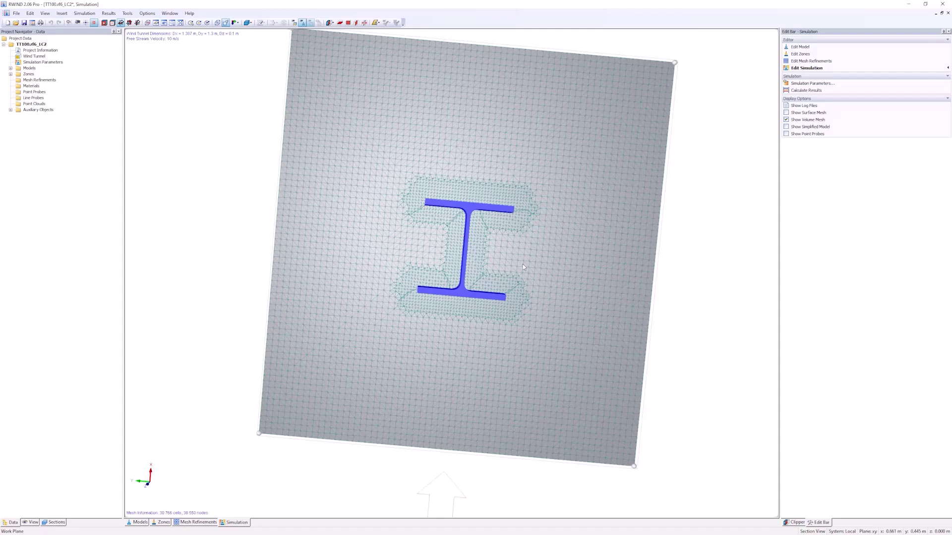
- View the mesh without perspective along the Z-direction and inspect the cells at the rounded web-to-flange transition up close
{"action": "left_click", "coordinate": [235, 25]}
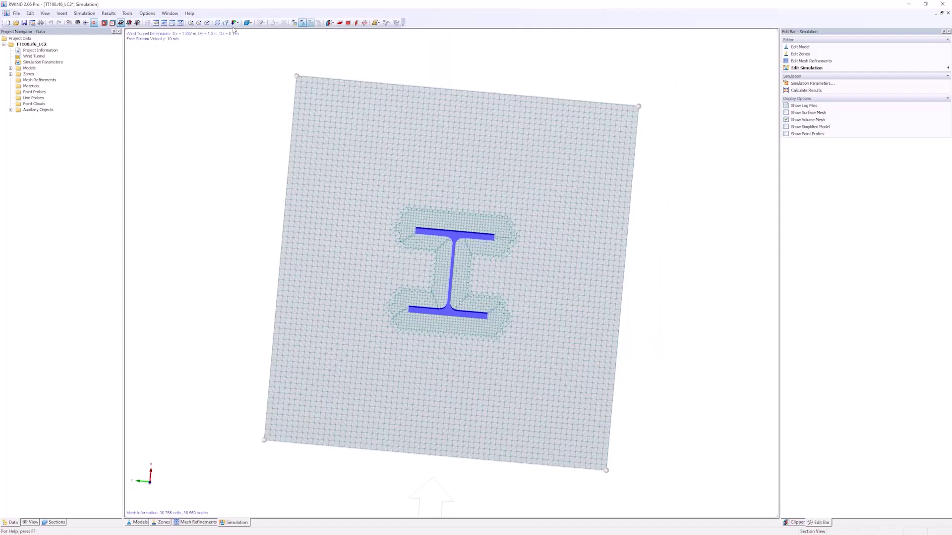
{"action": "left_click", "coordinate": [235, 23]}
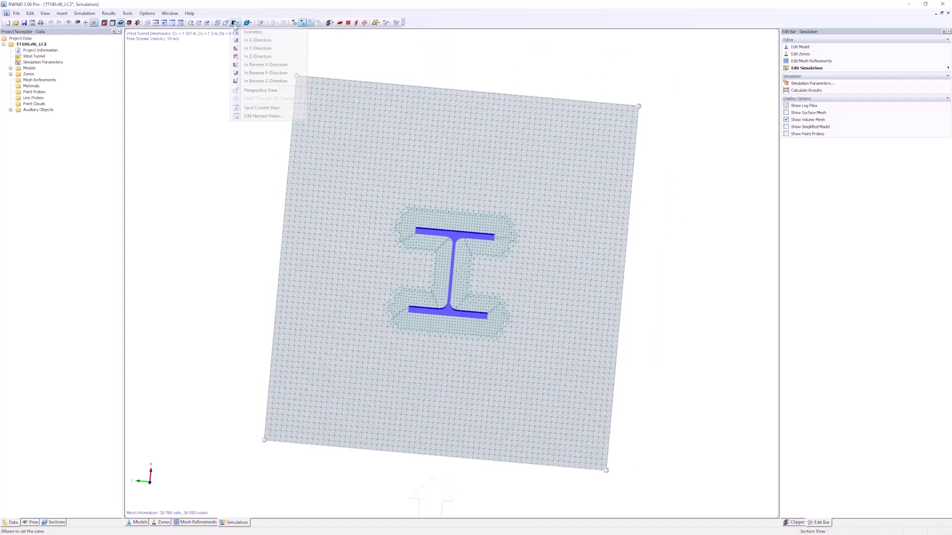
{"action": "left_click", "coordinate": [259, 56]}
{"action": "scroll", "coordinate": [411, 279], "scroll_direction": "up", "scroll_amount": 3}
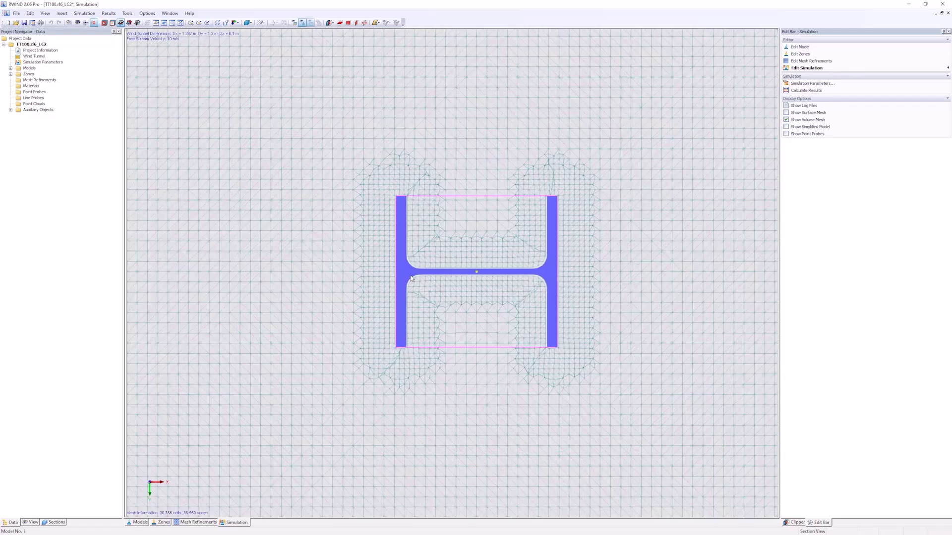
{"action": "scroll", "coordinate": [411, 278], "scroll_direction": "up", "scroll_amount": 8}
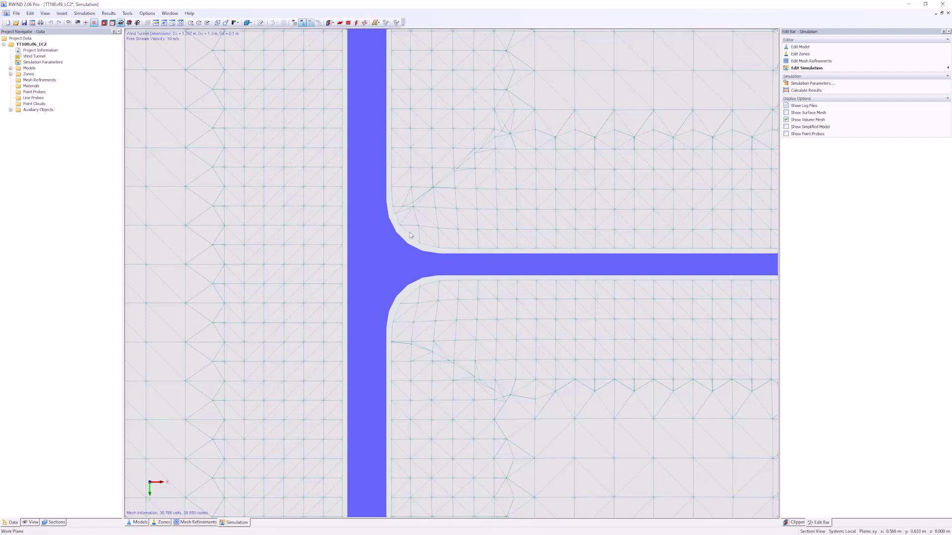
{"action": "scroll", "coordinate": [386, 327], "scroll_direction": "down", "scroll_amount": 1}
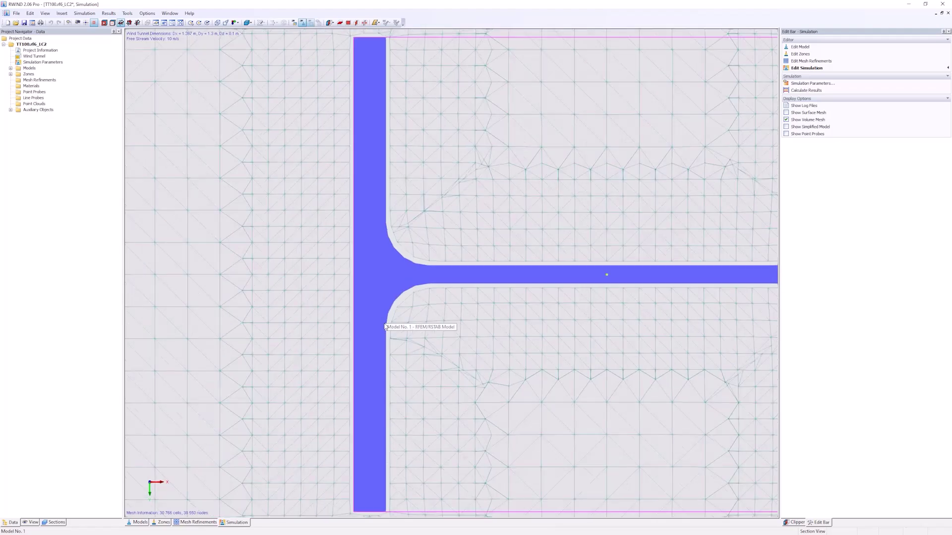
- Show the surface mesh in place of the volume mesh and inspect the I-section's web, flanges and rounded transition in 3D
{"action": "scroll", "coordinate": [385, 327], "scroll_direction": "down", "scroll_amount": 1}
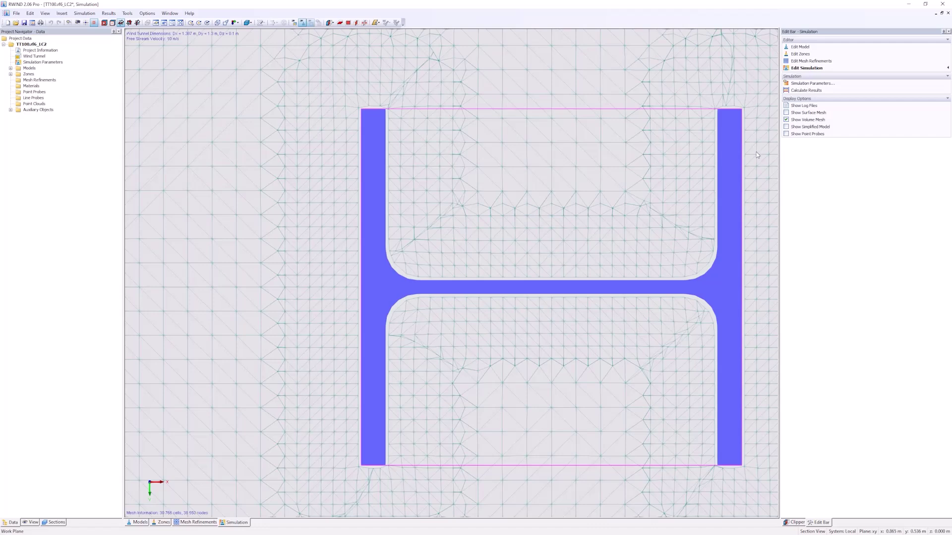
{"action": "left_click", "coordinate": [786, 112]}
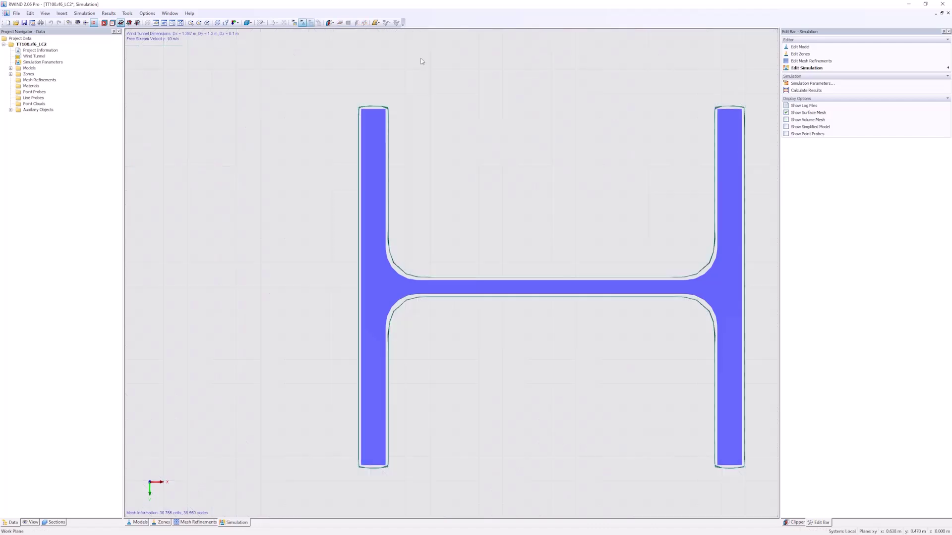
{"action": "left_click", "coordinate": [218, 23]}
{"action": "mouse_move", "coordinate": [615, 291]}
{"action": "middle_mouse_down", "text": "ctrl"}
{"action": "mouse_move", "coordinate": [352, 308]}
{"action": "mouse_move", "coordinate": [272, 357]}
{"action": "mouse_move", "coordinate": [296, 247]}
{"action": "middle_mouse_up", "text": "ctrl"}
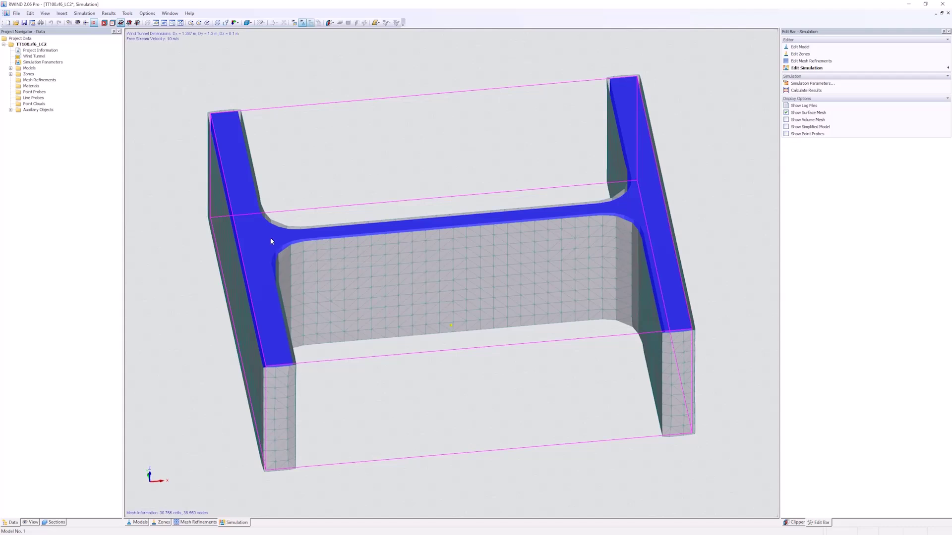
{"action": "scroll", "coordinate": [270, 239], "scroll_direction": "up", "scroll_amount": 2}
{"action": "scroll", "coordinate": [265, 227], "scroll_direction": "up", "scroll_amount": 1}
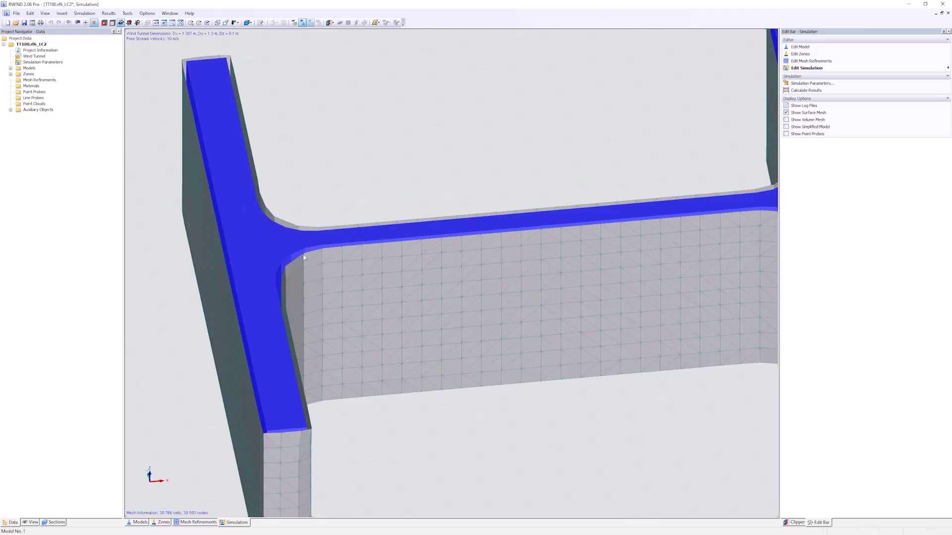
- Close the RWIND model and deactivate model simplification in RFEM's wind simulation mesh settings
{"action": "left_click", "coordinate": [947, 13]}
{"action": "left_click", "coordinate": [496, 287]}
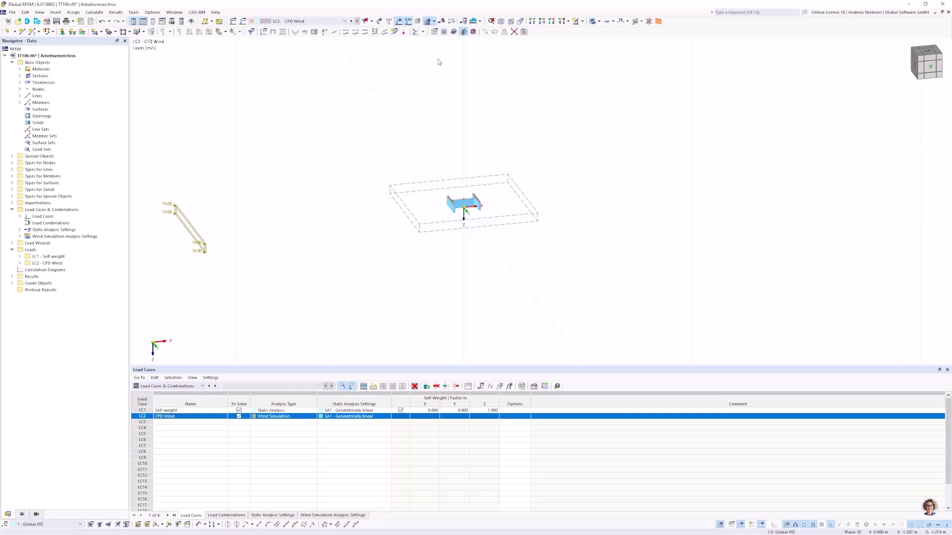
{"action": "left_click", "coordinate": [434, 22]}
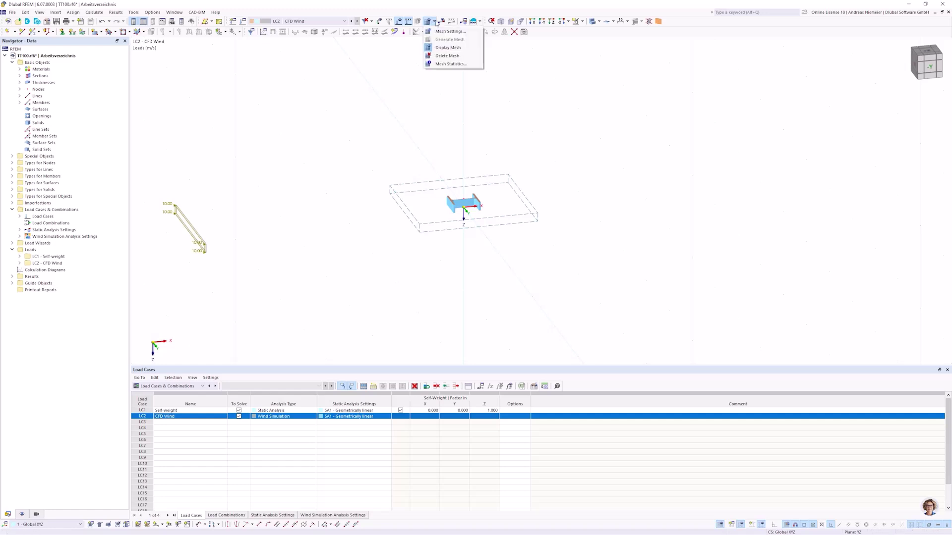
{"action": "left_click", "coordinate": [437, 32]}
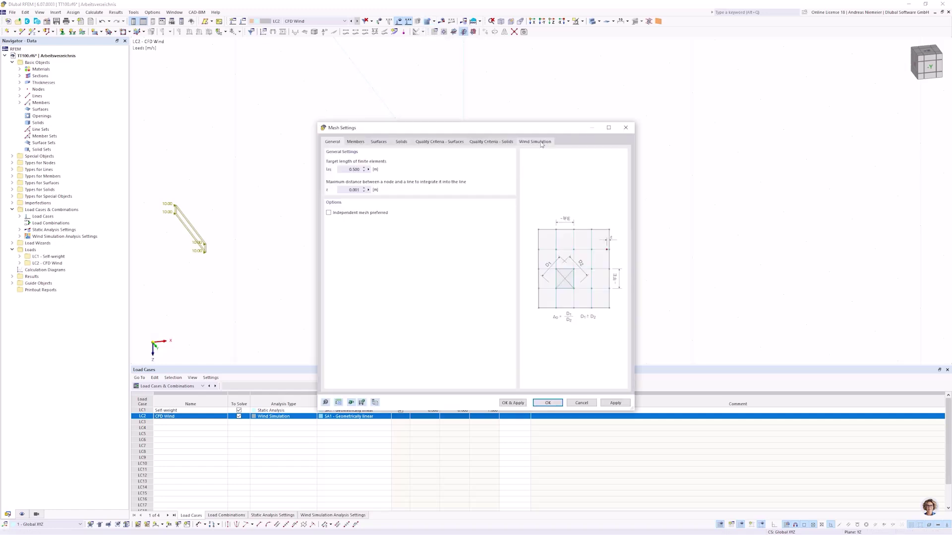
{"action": "left_click", "coordinate": [542, 143]}
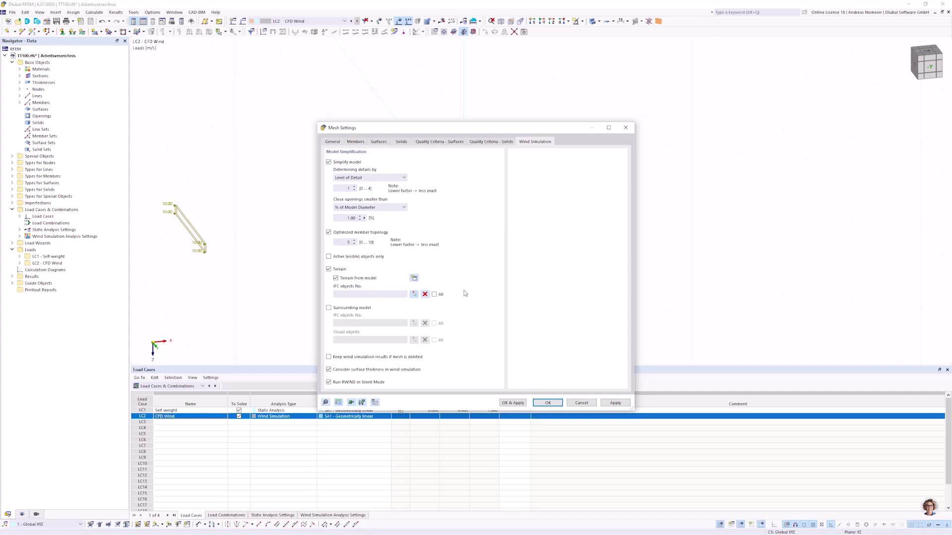
{"action": "left_click", "coordinate": [329, 163]}
{"action": "left_click", "coordinate": [540, 402]}
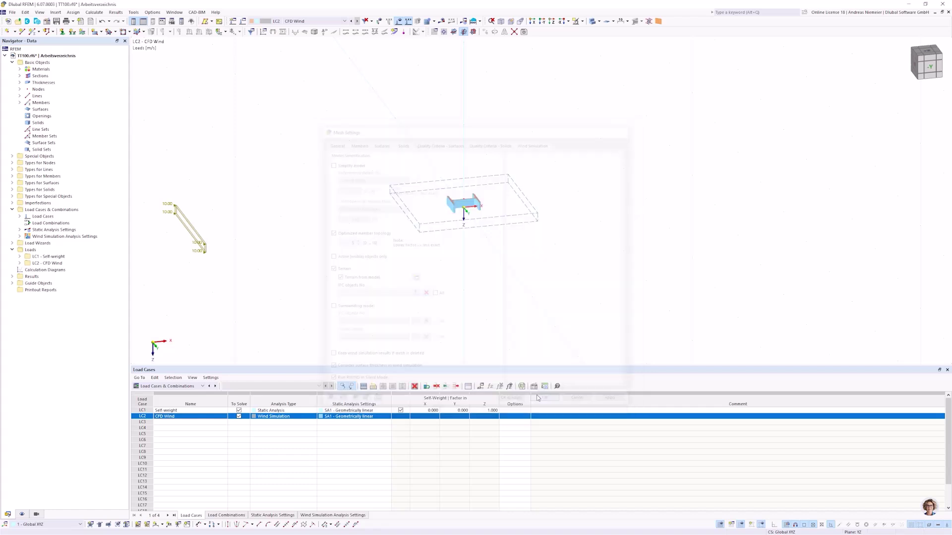
- Open the model in RWIND again and generate the mesh for the unsimplified column despite the small wind tunnel
{"action": "left_click", "coordinate": [95, 12]}
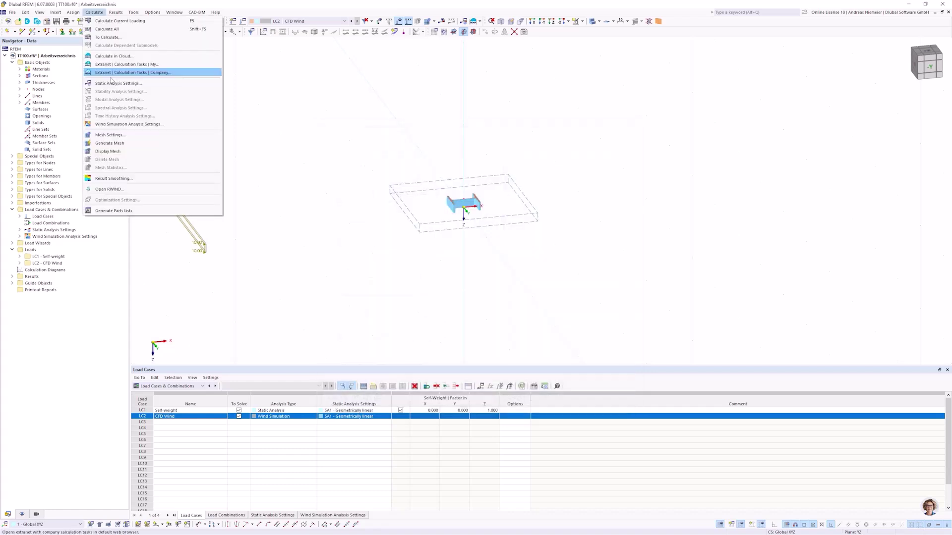
{"action": "left_click", "coordinate": [111, 189]}
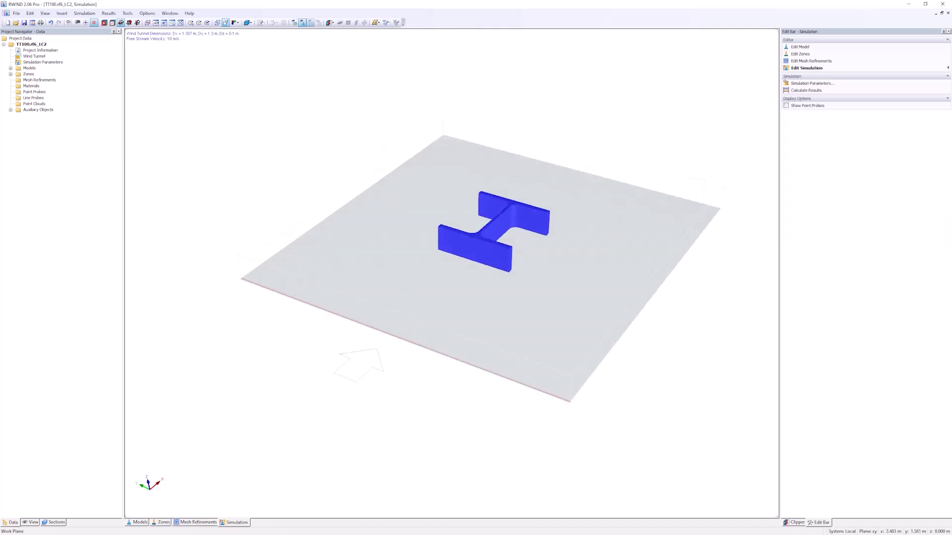
{"action": "left_click", "coordinate": [92, 13]}
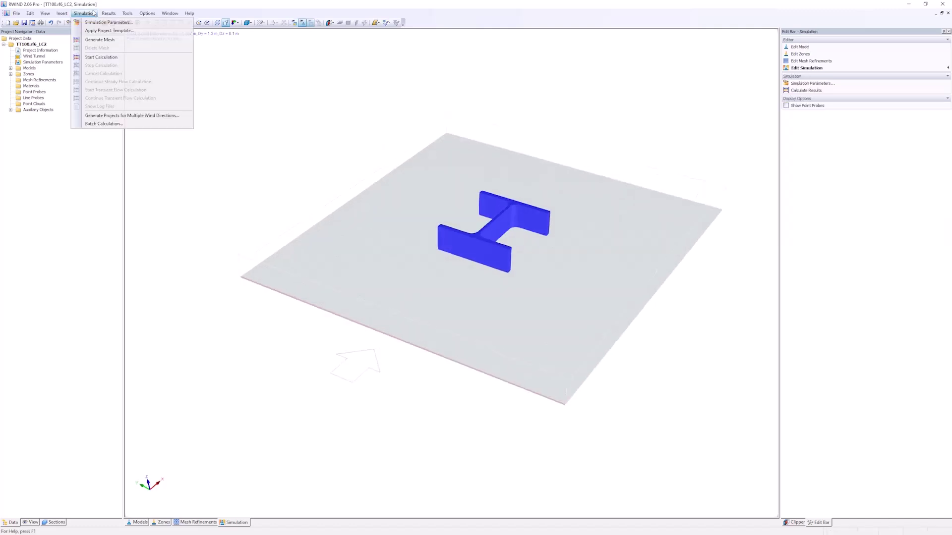
{"action": "left_click", "coordinate": [104, 40]}
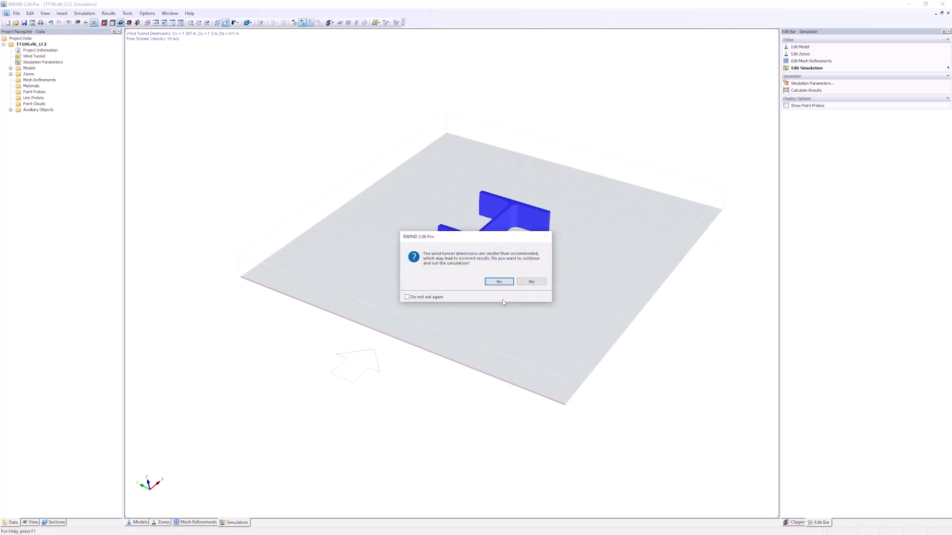
{"action": "left_click", "coordinate": [499, 282]}
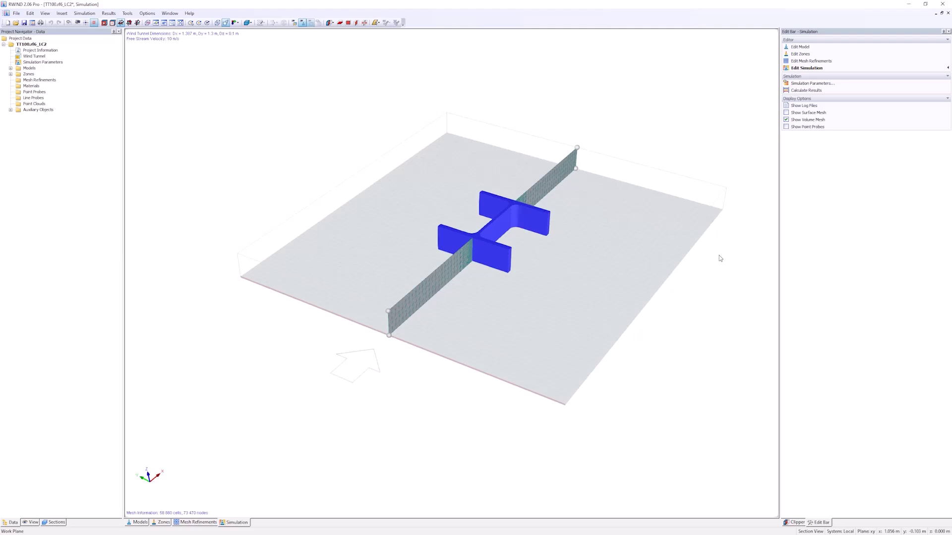
- Show the volume mesh in a horizontal section and examine the cells around the unsimplified I-section along the Z-direction
{"action": "left_click", "coordinate": [329, 23]}
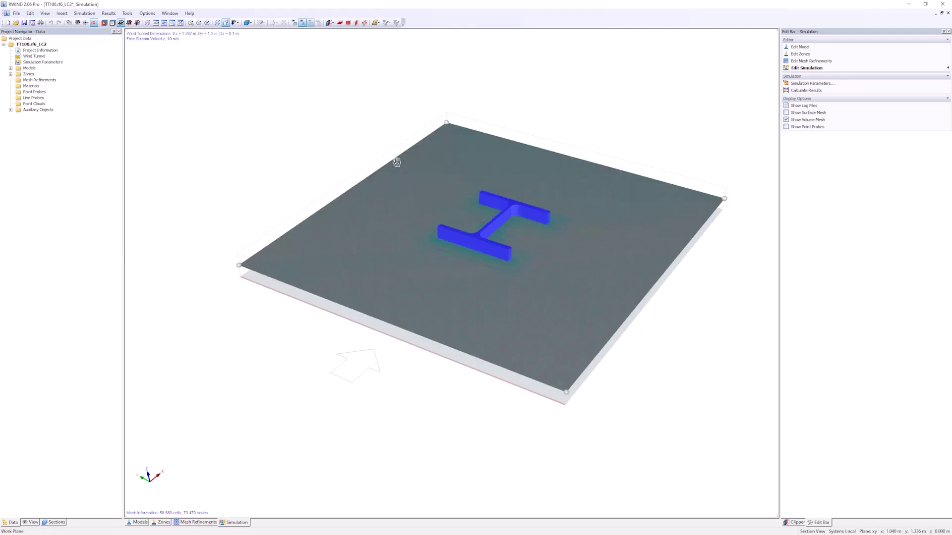
{"action": "left_click_drag", "start_coordinate": [397, 162], "coordinate": [538, 413]}
{"action": "scroll", "coordinate": [483, 257], "scroll_direction": "up", "scroll_amount": 8}
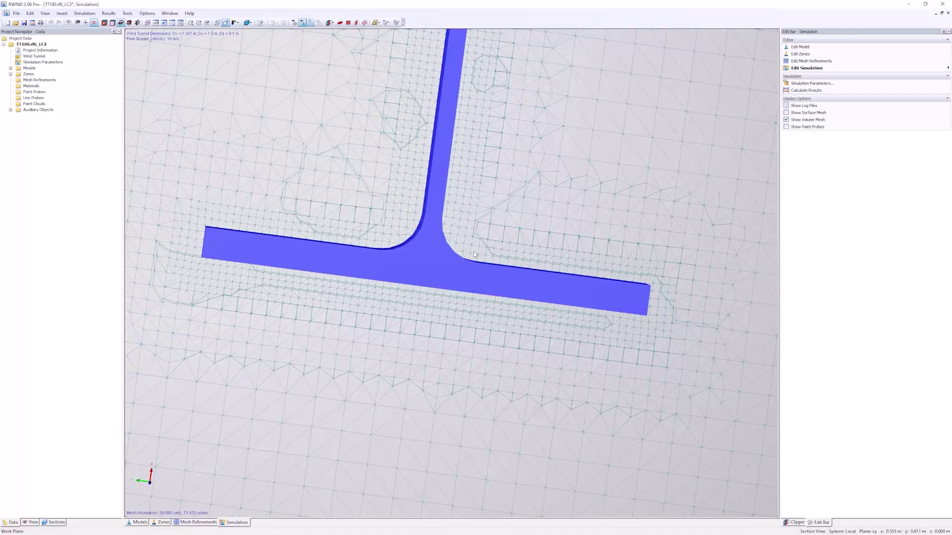
{"action": "left_click", "coordinate": [237, 22]}
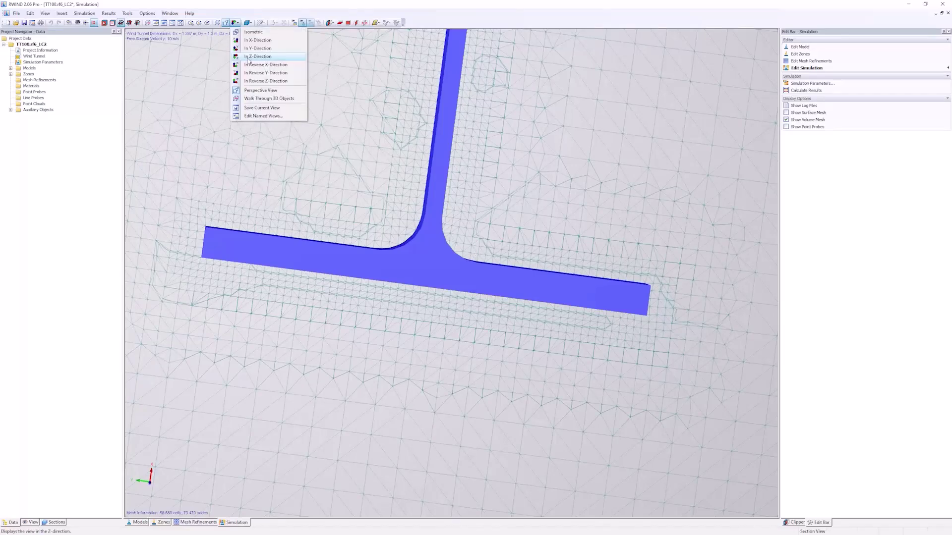
{"action": "left_click", "coordinate": [258, 56]}
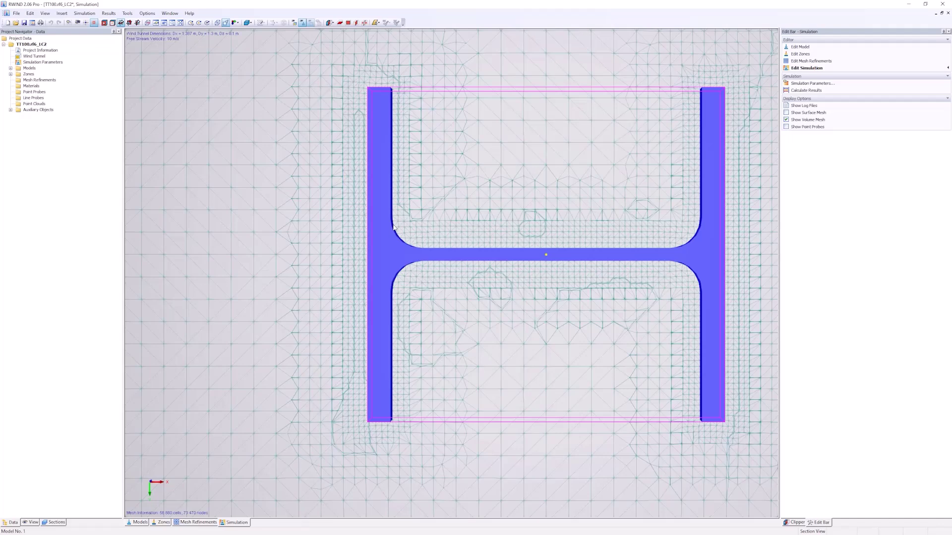
- Display the surface mesh of the unsimplified column and inspect its web and flange faces from an oblique angle
{"action": "left_click", "coordinate": [786, 113]}
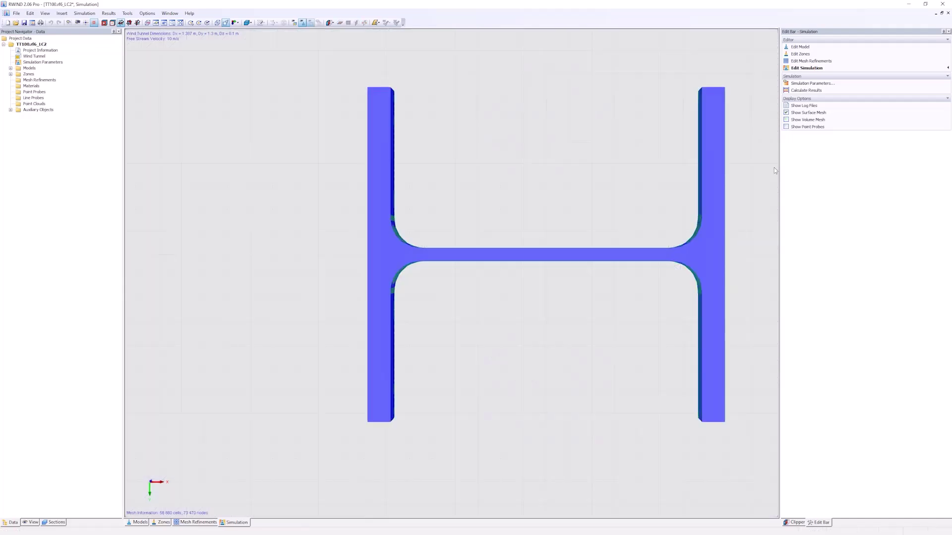
{"action": "middle_click_drag", "start_coordinate": [775, 167], "coordinate": [734, 149], "text": "ctrl"}
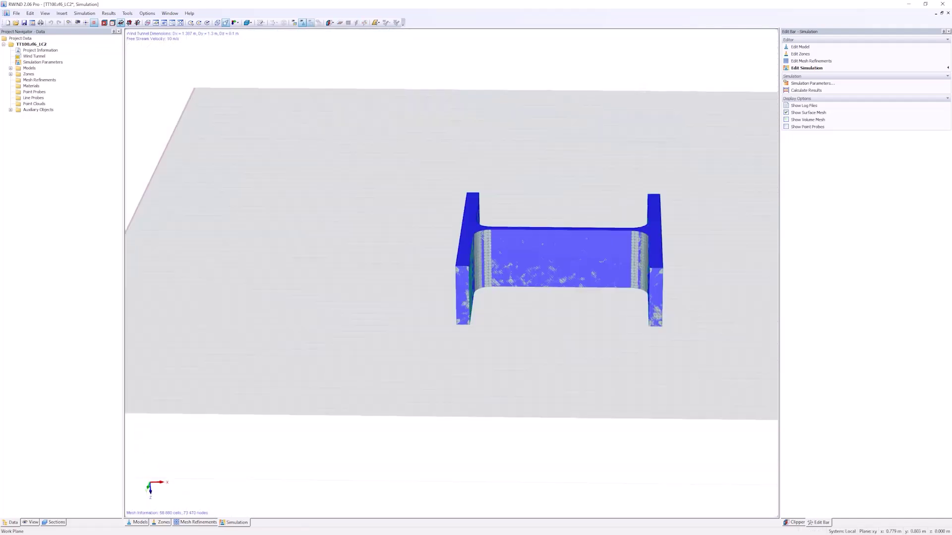
{"action": "middle_click_drag", "start_coordinate": [590, 233], "coordinate": [575, 224], "text": "ctrl"}
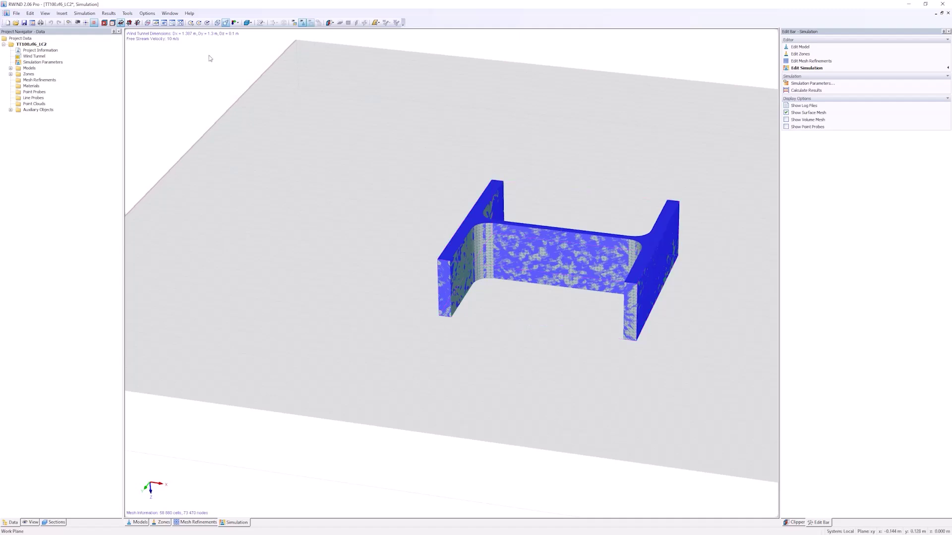
- Leave RWIND and open the column member's HEB 320 section for editing in RSECTION
{"action": "left_click", "coordinate": [943, 4]}
{"action": "left_click", "coordinate": [499, 287]}
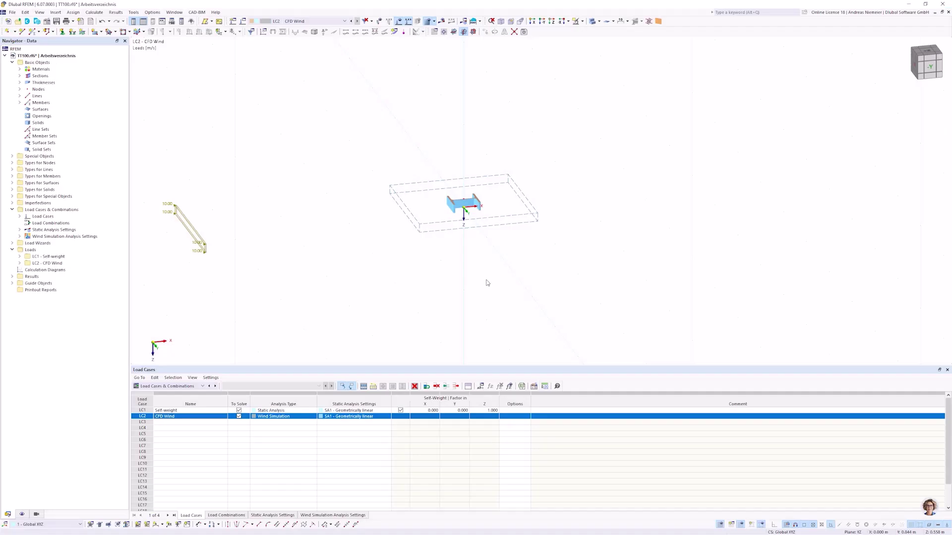
{"action": "scroll", "coordinate": [470, 212], "scroll_direction": "up", "scroll_amount": 1}
{"action": "scroll", "coordinate": [470, 212], "scroll_direction": "up", "scroll_amount": 3}
{"action": "middle_click_drag", "start_coordinate": [381, 198], "coordinate": [493, 257], "text": "ctrl"}
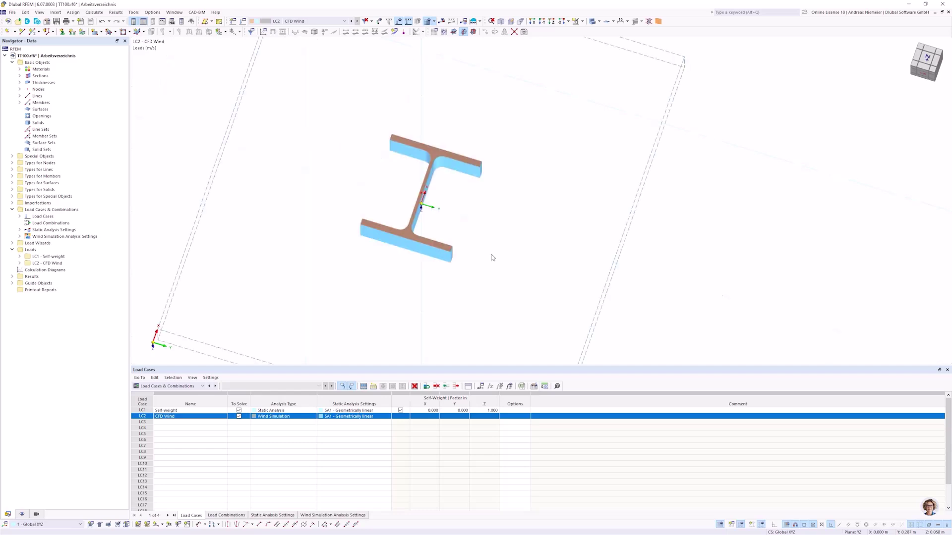
{"action": "double_click", "coordinate": [420, 252]}
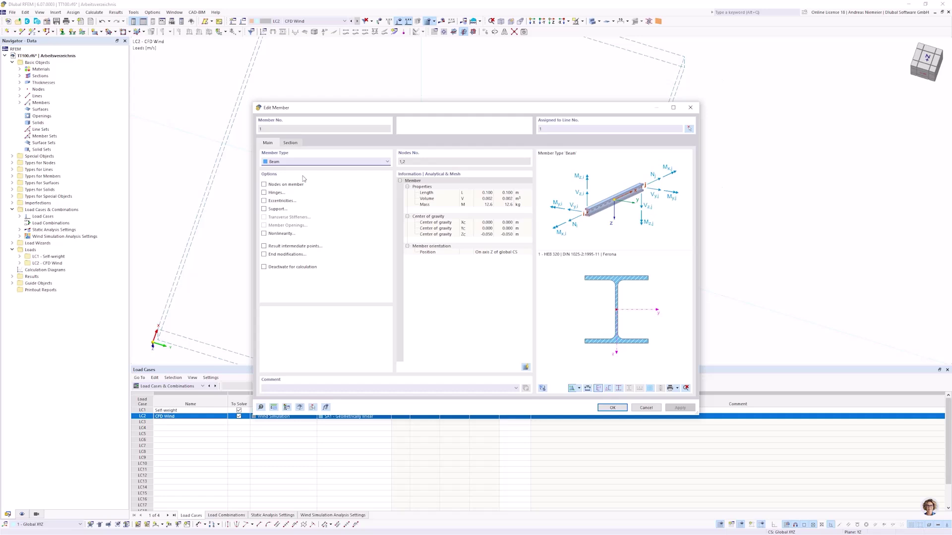
{"action": "key", "text": "ctrl+Tab"}
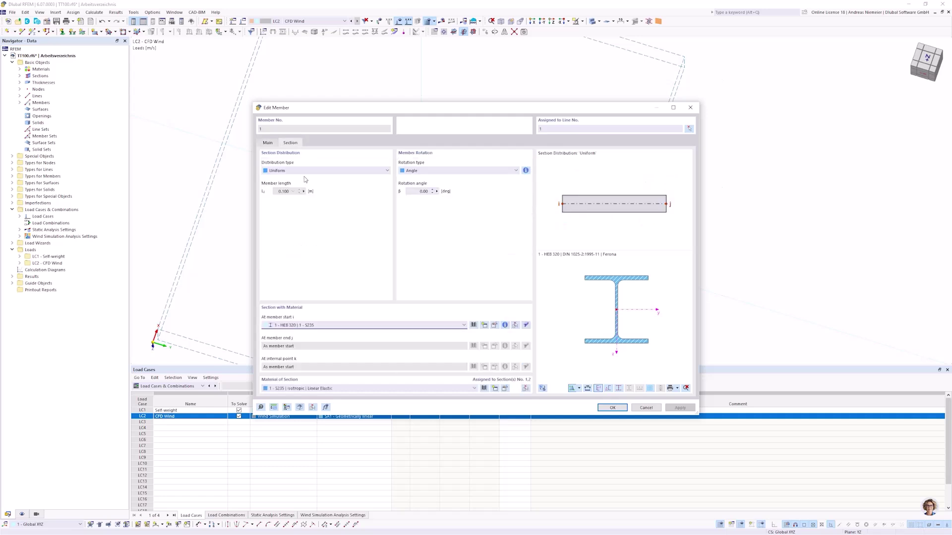
{"action": "left_click", "coordinate": [526, 326]}
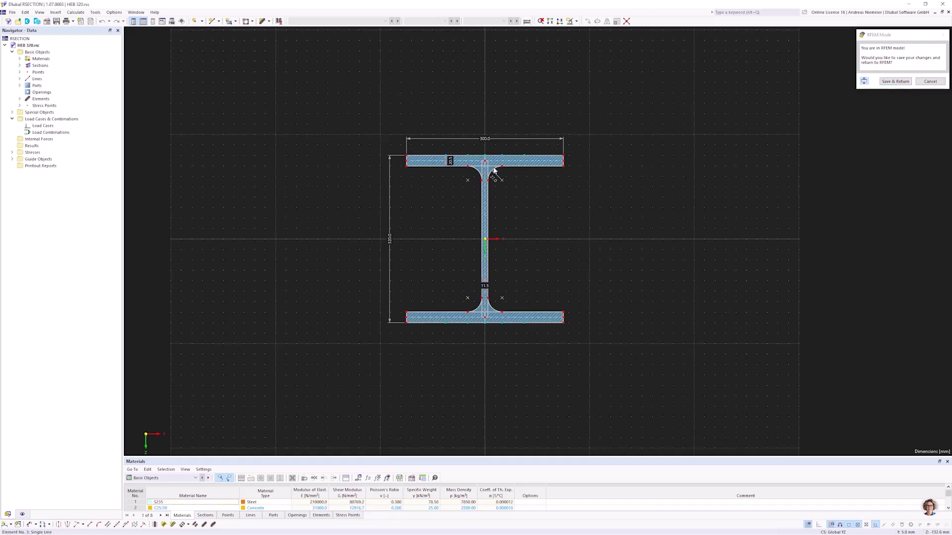
- Explode the HEB 320 section into its individual elements
{"action": "right_click", "coordinate": [494, 167]}
{"action": "mouse_move", "coordinate": [546, 169]}
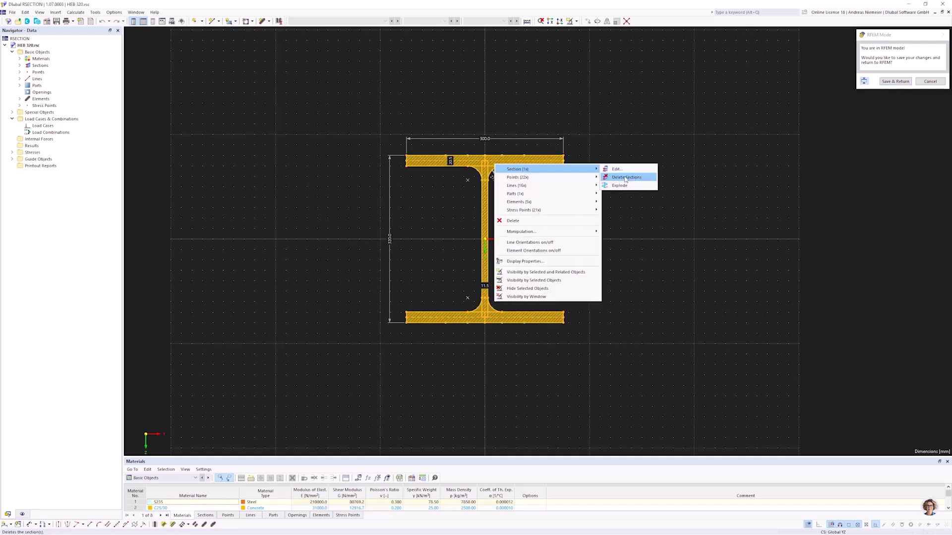
{"action": "left_click", "coordinate": [621, 186]}
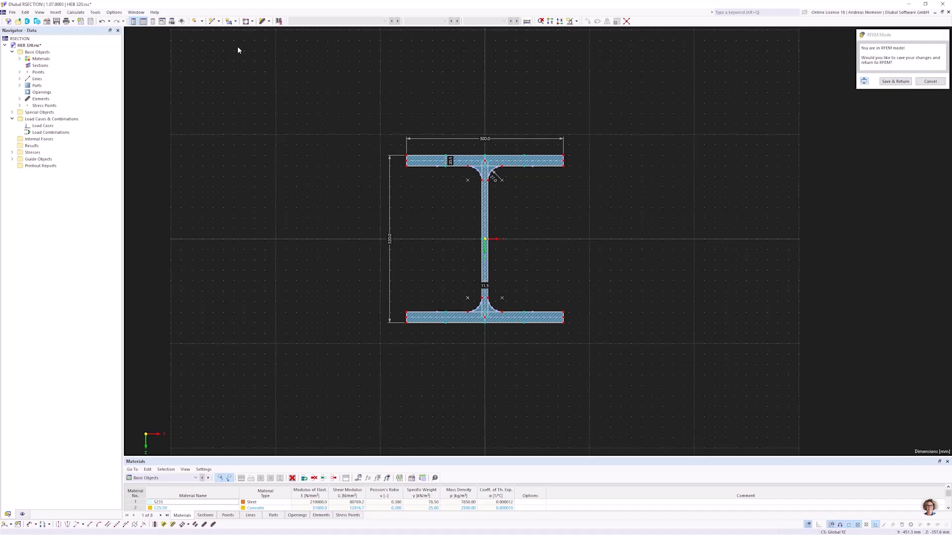
- Add a 10 mm thick single-line S235 element connecting the two flange ends on the positive Y side
{"action": "left_click", "coordinate": [261, 21]}
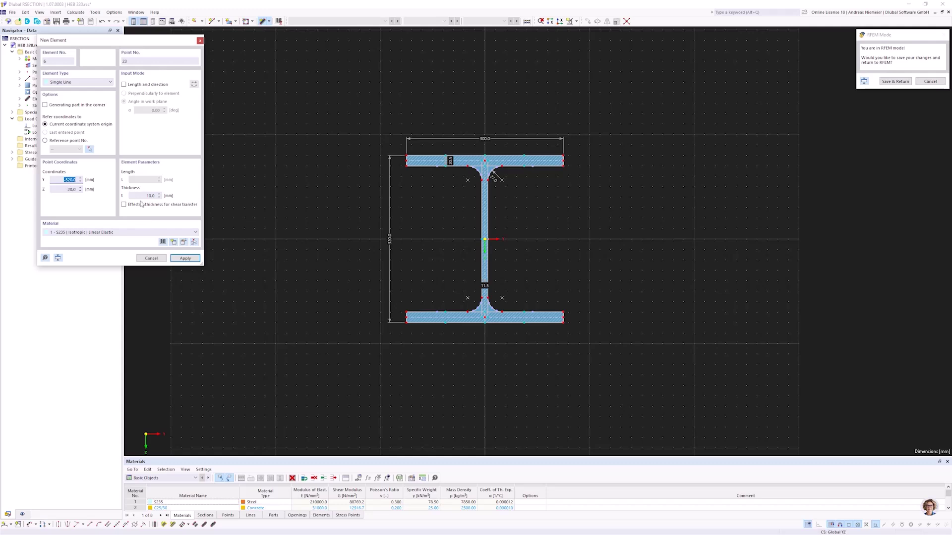
{"action": "scroll", "coordinate": [551, 299], "scroll_direction": "up", "scroll_amount": 3}
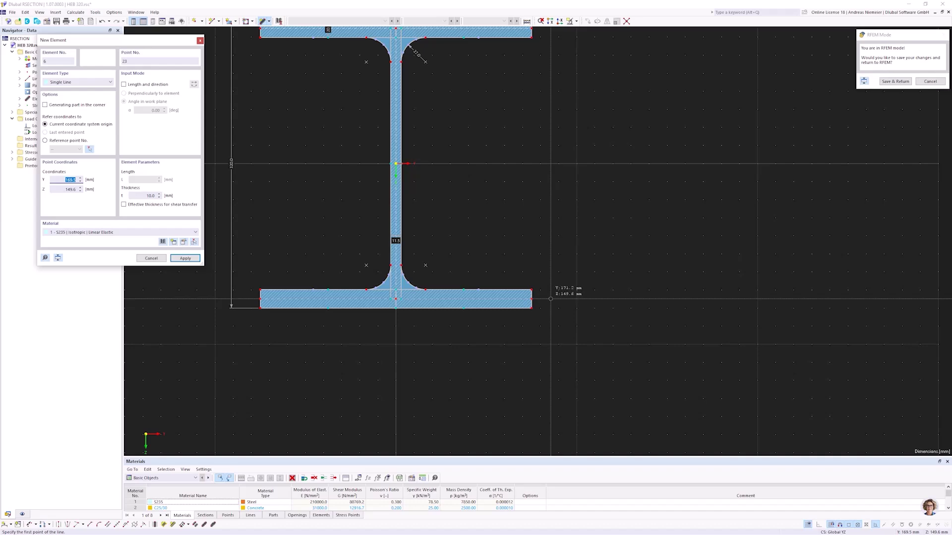
{"action": "left_click", "coordinate": [531, 297]}
{"action": "scroll", "coordinate": [570, 164], "scroll_direction": "up", "scroll_amount": 1}
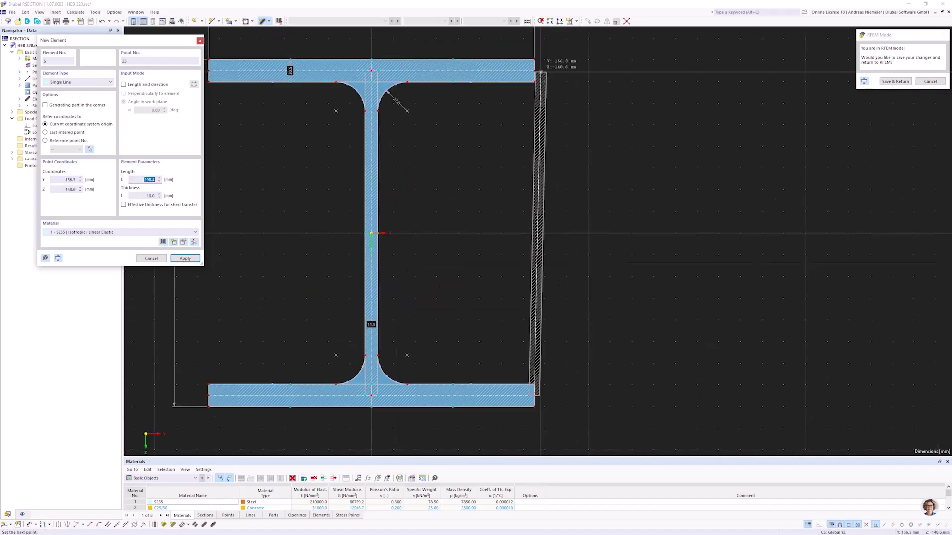
{"action": "scroll", "coordinate": [542, 73], "scroll_direction": "up", "scroll_amount": 2}
{"action": "left_click", "coordinate": [531, 72]}
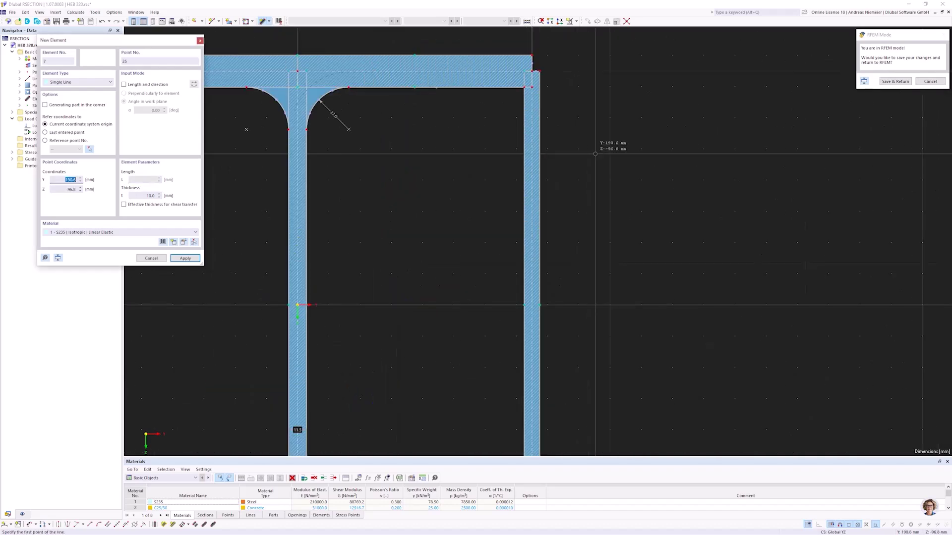
{"action": "key", "text": "Escape"}
{"action": "scroll", "coordinate": [509, 181], "scroll_direction": "down", "scroll_amount": 2}
{"action": "scroll", "coordinate": [541, 68], "scroll_direction": "up", "scroll_amount": 2}
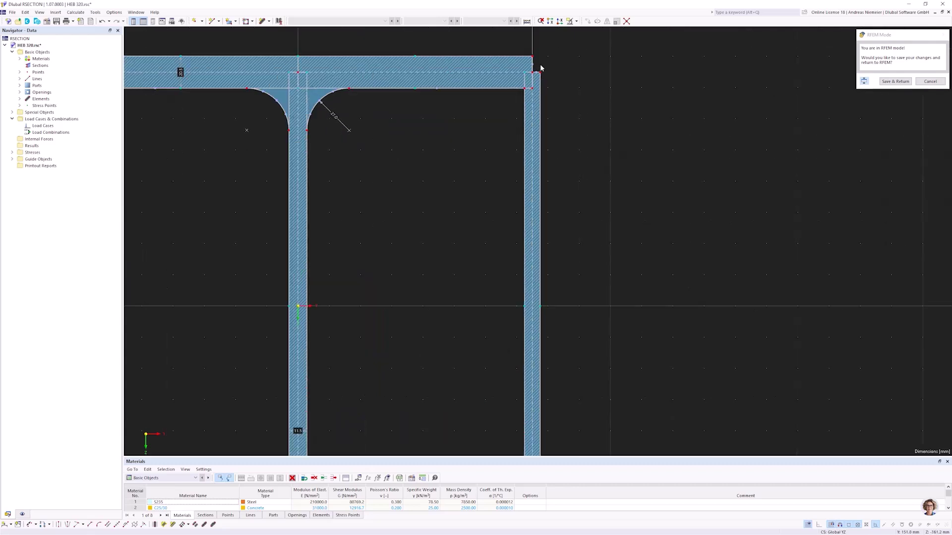
{"action": "scroll", "coordinate": [536, 108], "scroll_direction": "down", "scroll_amount": 2}
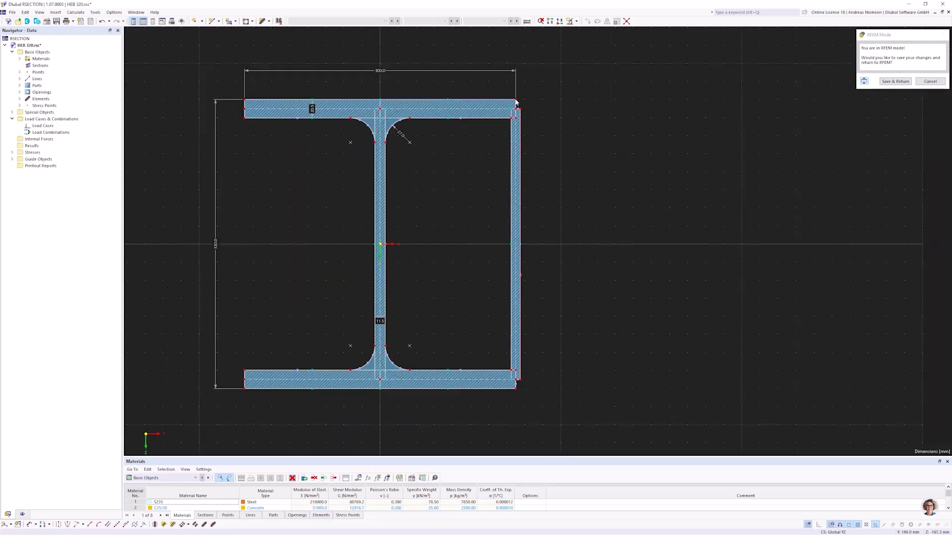
{"action": "scroll", "coordinate": [420, 278], "scroll_direction": "down", "scroll_amount": 1}
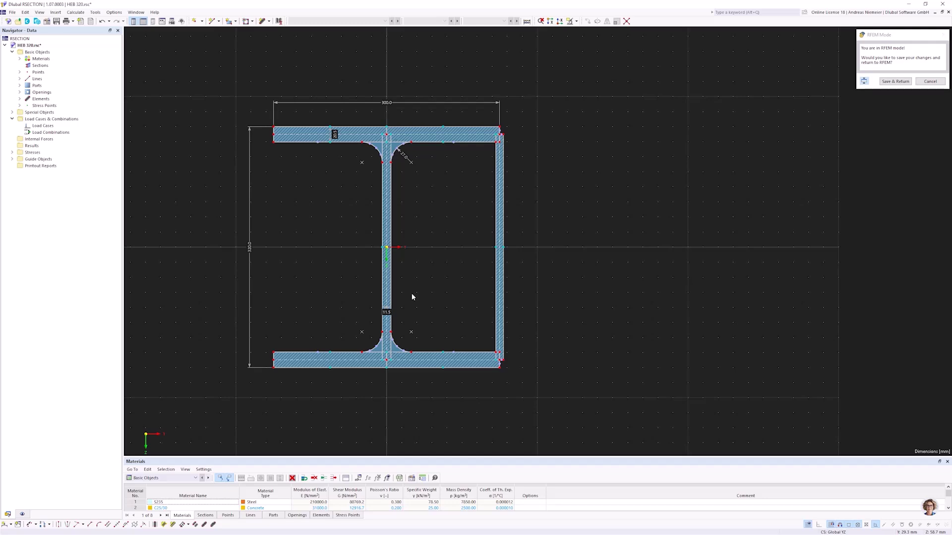
- Save the modified HEB 320 section, return to RFEM and assign it to the column member
{"action": "left_click", "coordinate": [895, 82]}
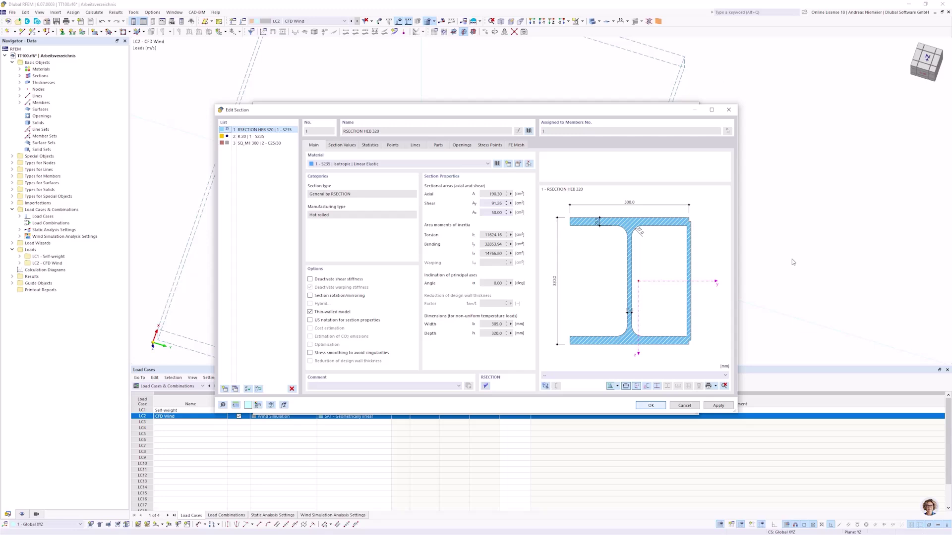
{"action": "left_click", "coordinate": [642, 408]}
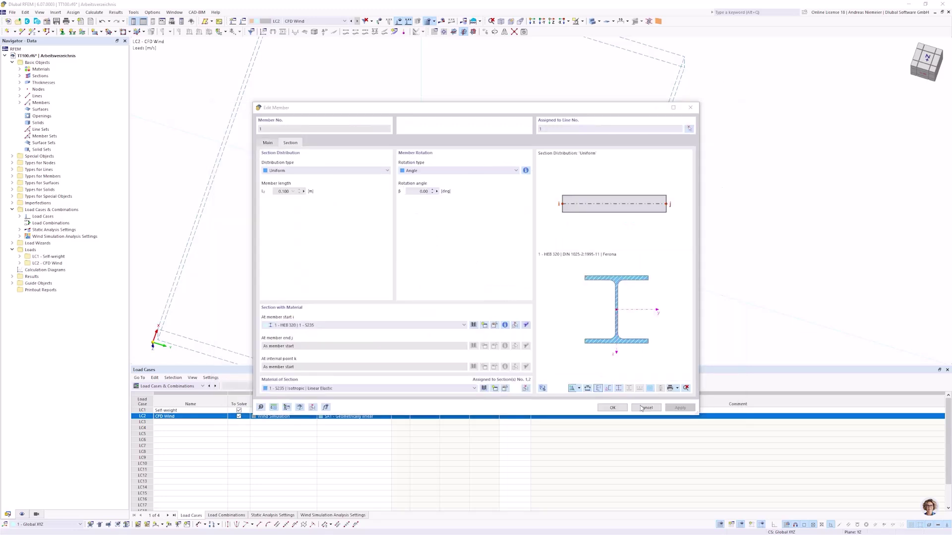
{"action": "left_click", "coordinate": [615, 408]}
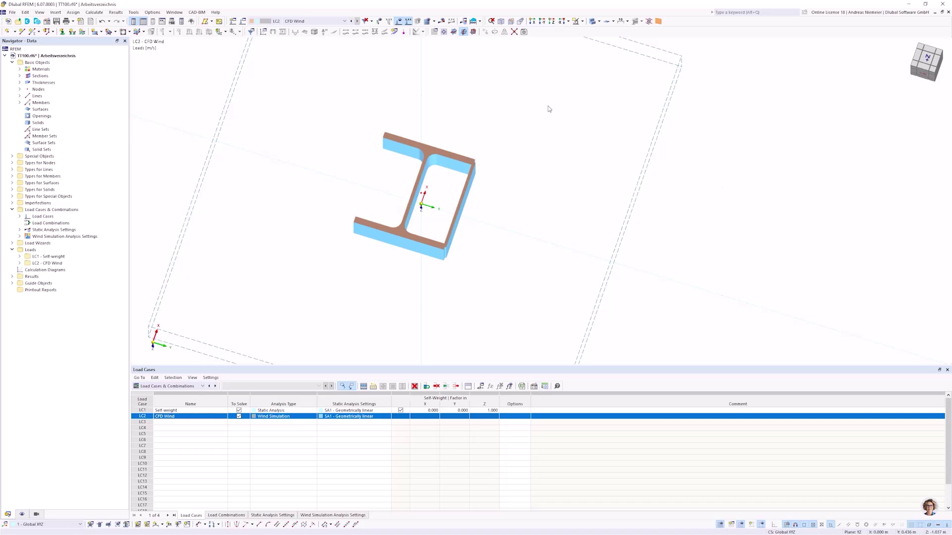
- Turn on model simplification in the wind simulation mesh settings
{"action": "left_click", "coordinate": [434, 21]}
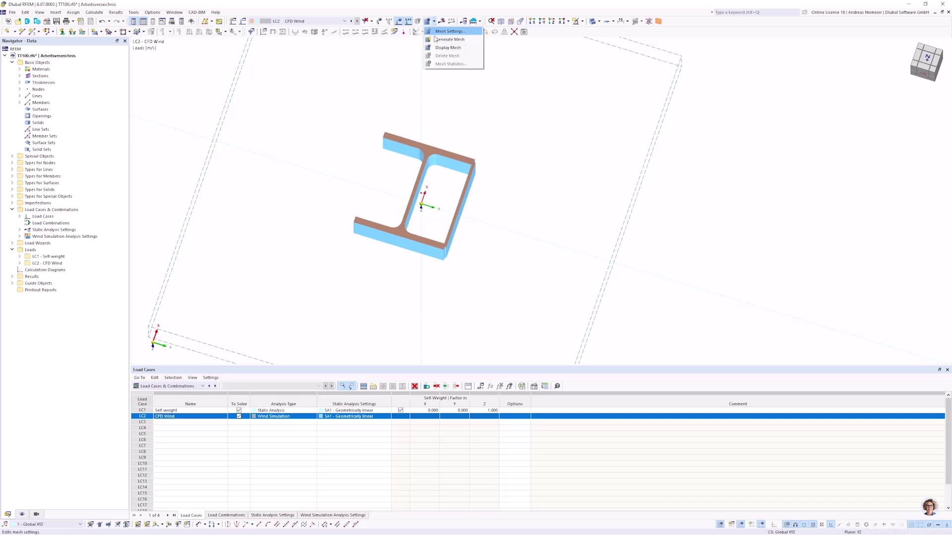
{"action": "scroll", "coordinate": [491, 144], "scroll_direction": "up", "scroll_amount": 2}
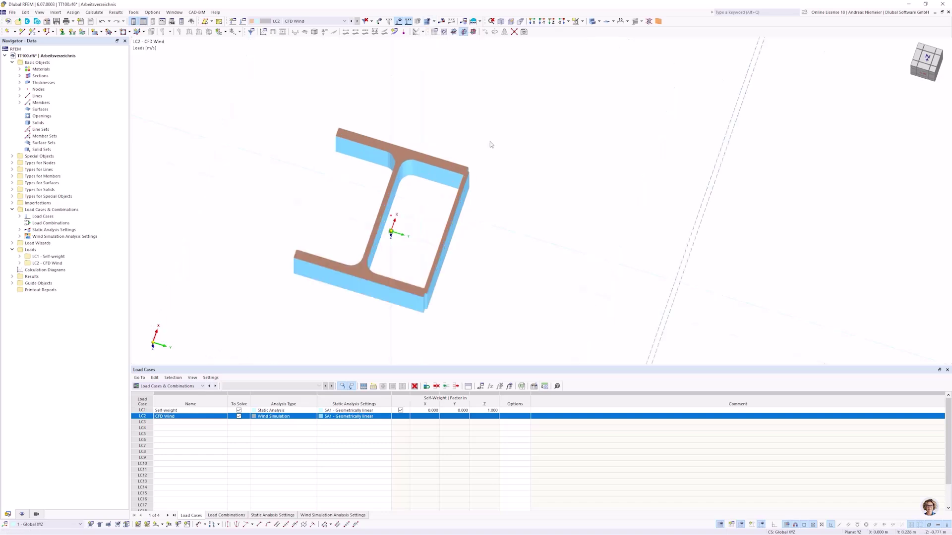
{"action": "scroll", "coordinate": [460, 187], "scroll_direction": "up", "scroll_amount": 4}
{"action": "scroll", "coordinate": [468, 149], "scroll_direction": "down", "scroll_amount": 4}
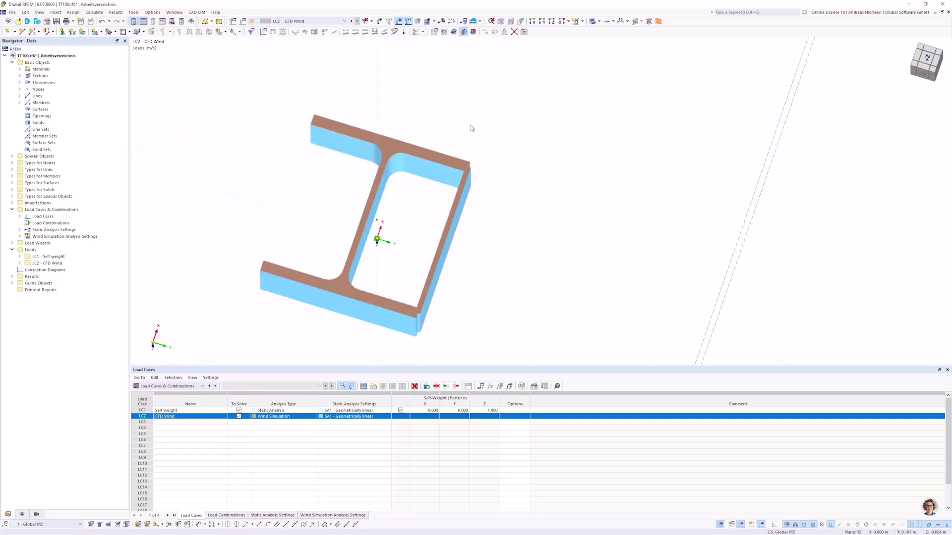
{"action": "left_click", "coordinate": [434, 21]}
{"action": "left_click", "coordinate": [449, 31]}
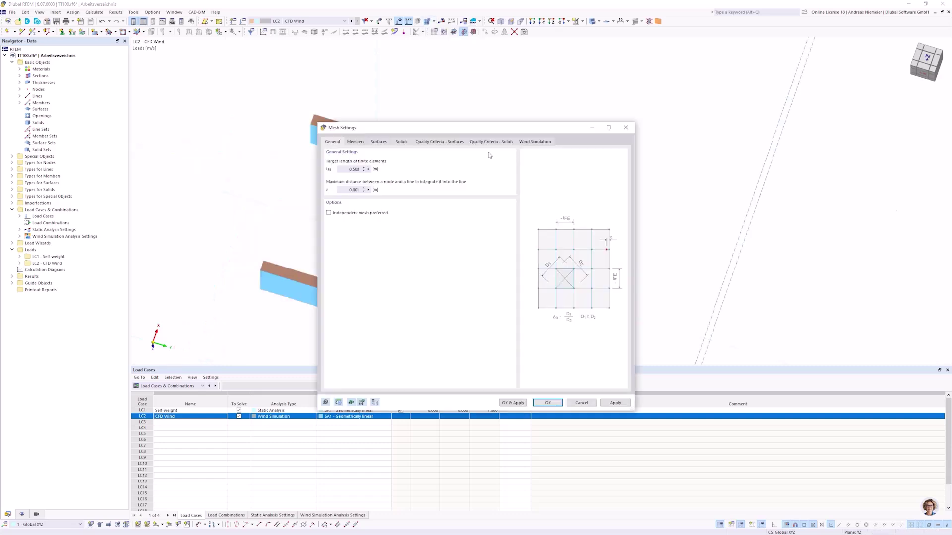
{"action": "left_click", "coordinate": [535, 142]}
{"action": "left_click", "coordinate": [328, 162]}
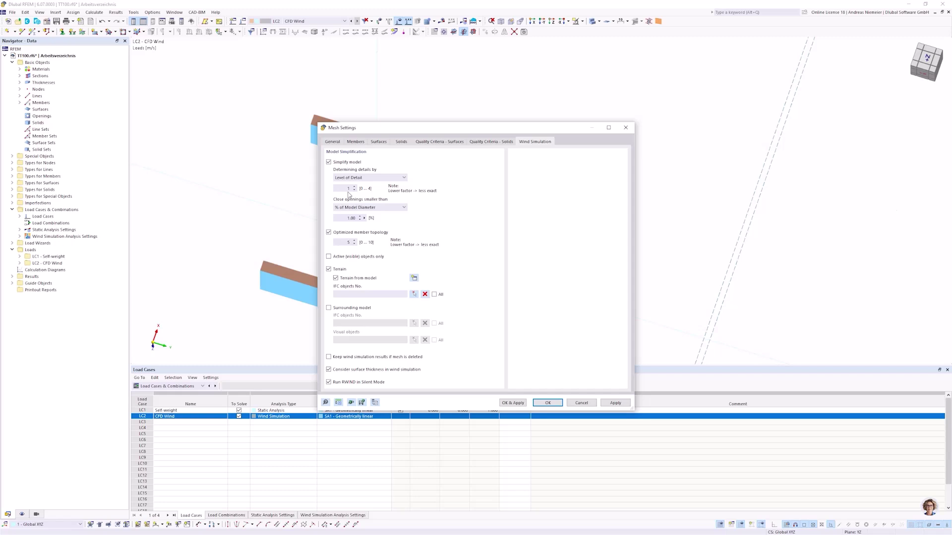
{"action": "left_click", "coordinate": [548, 403]}
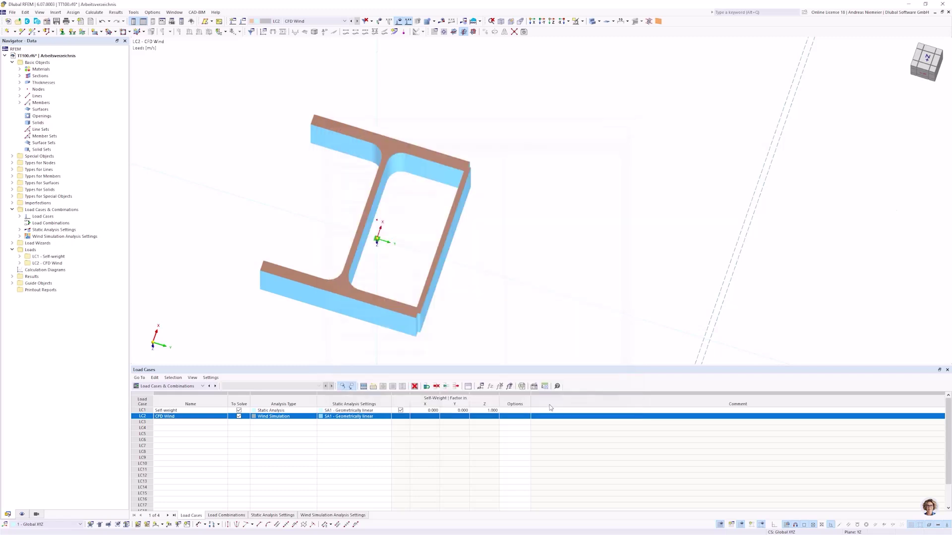
- Open the CFD Wind load case in RWIND and keep using the simplified model
{"action": "left_click", "coordinate": [93, 13]}
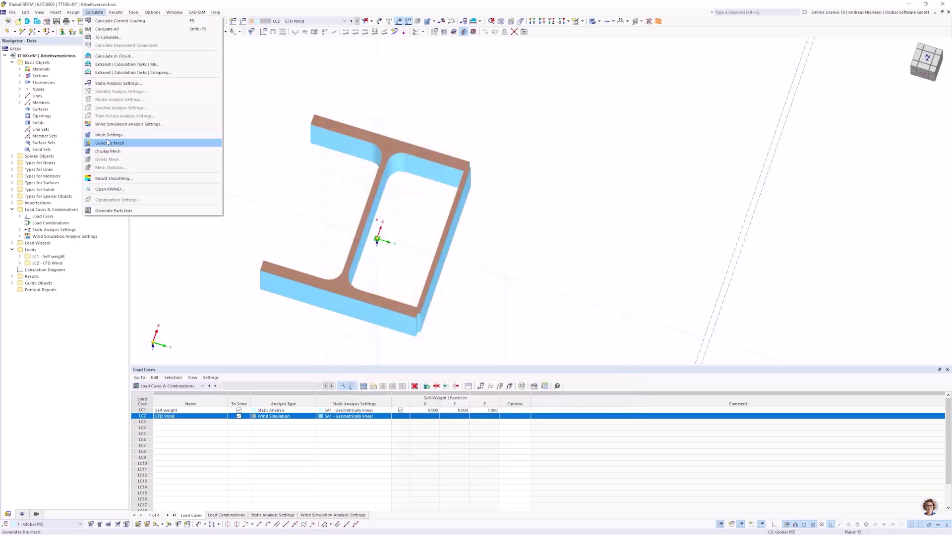
{"action": "left_click", "coordinate": [108, 189]}
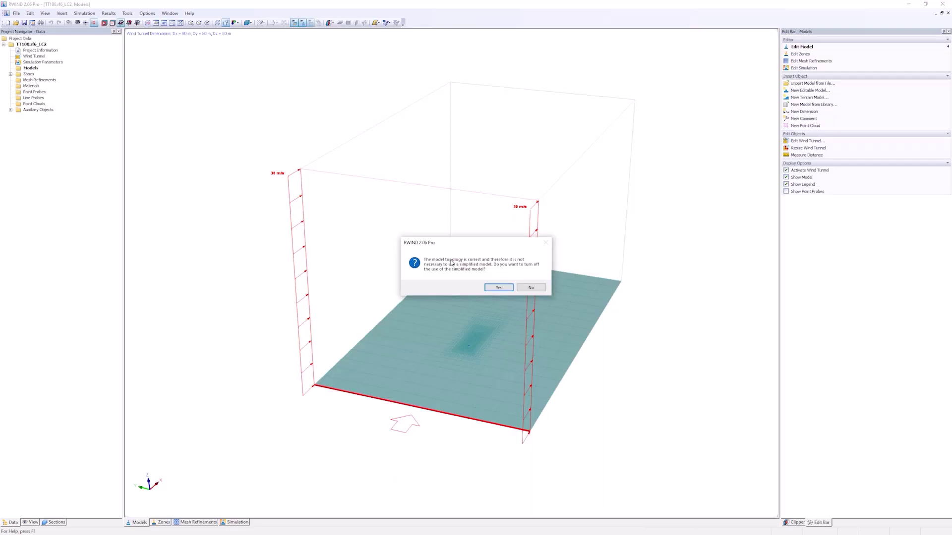
{"action": "left_click", "coordinate": [518, 289]}
- Generate the wind simulation mesh for the partially closed column, continuing with the smaller-than-recommended wind tunnel
{"action": "middle_click_drag", "start_coordinate": [507, 263], "coordinate": [503, 453], "text": "ctrl"}
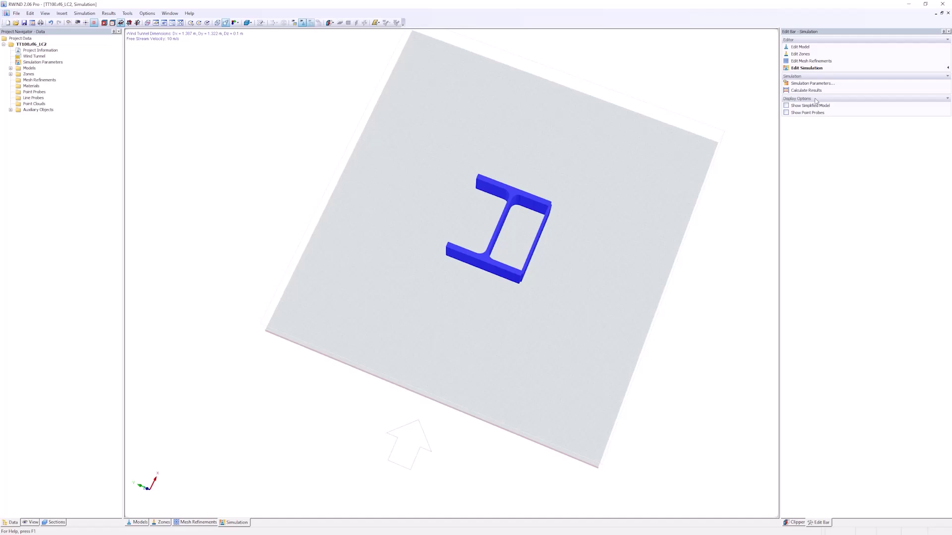
{"action": "left_click", "coordinate": [84, 12]}
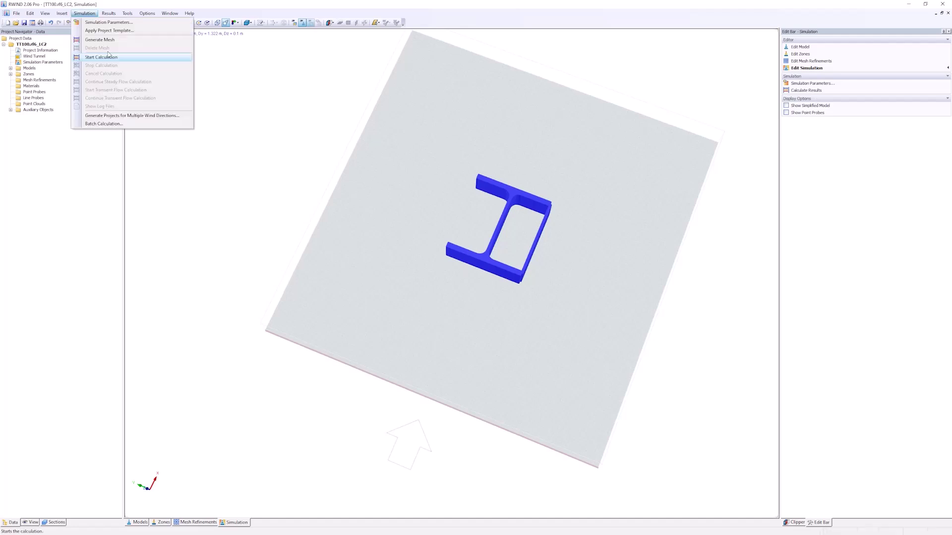
{"action": "left_click", "coordinate": [114, 41]}
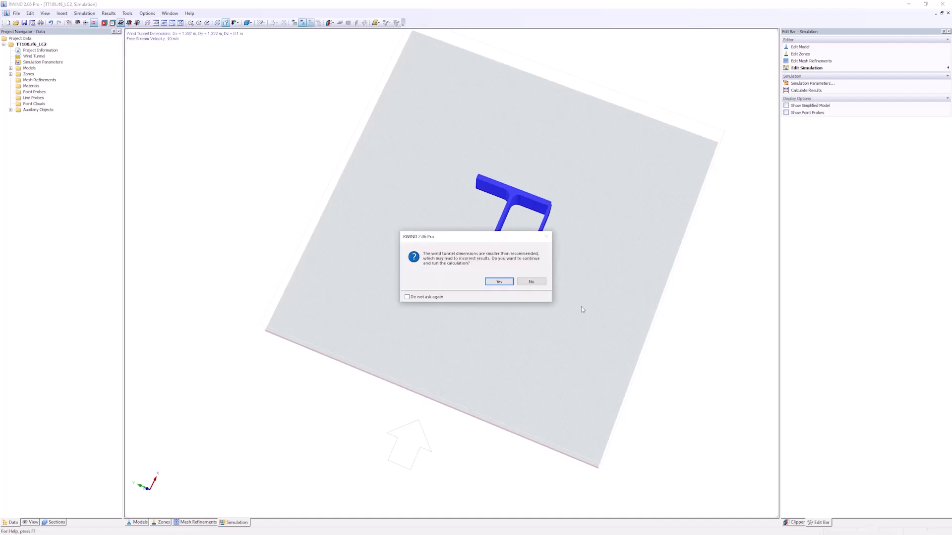
{"action": "left_click", "coordinate": [498, 281]}
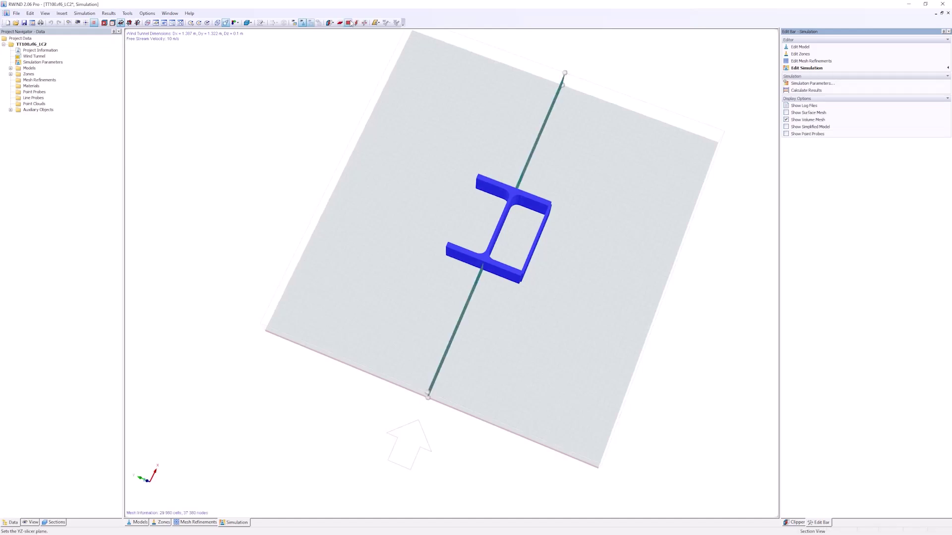
- Slice the volume mesh horizontally through the column and inspect from above the cells around the closed chamber and flange-plate corner
{"action": "left_click", "coordinate": [349, 23]}
{"action": "middle_click_drag", "start_coordinate": [383, 94], "coordinate": [517, 274]}
{"action": "scroll", "coordinate": [517, 274], "scroll_direction": "up", "scroll_amount": 3}
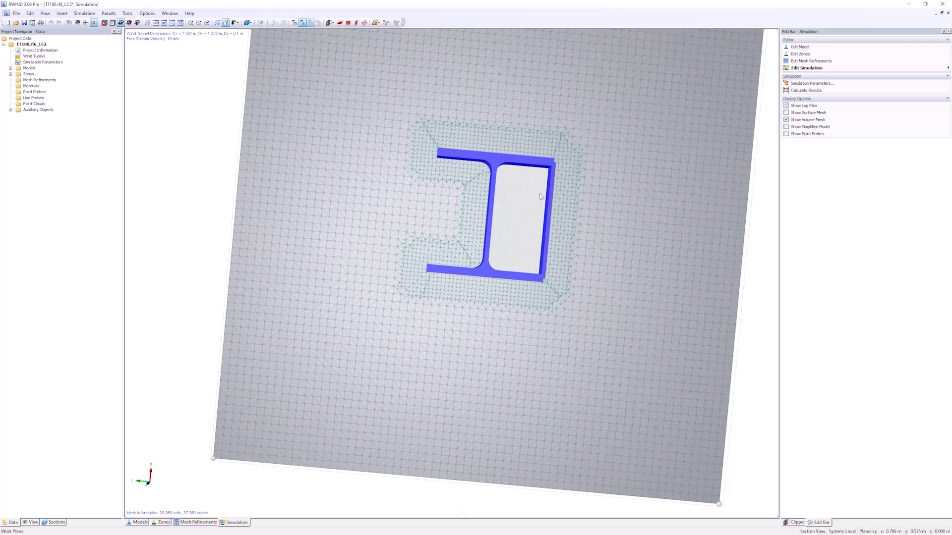
{"action": "scroll", "coordinate": [541, 196], "scroll_direction": "up", "scroll_amount": 3}
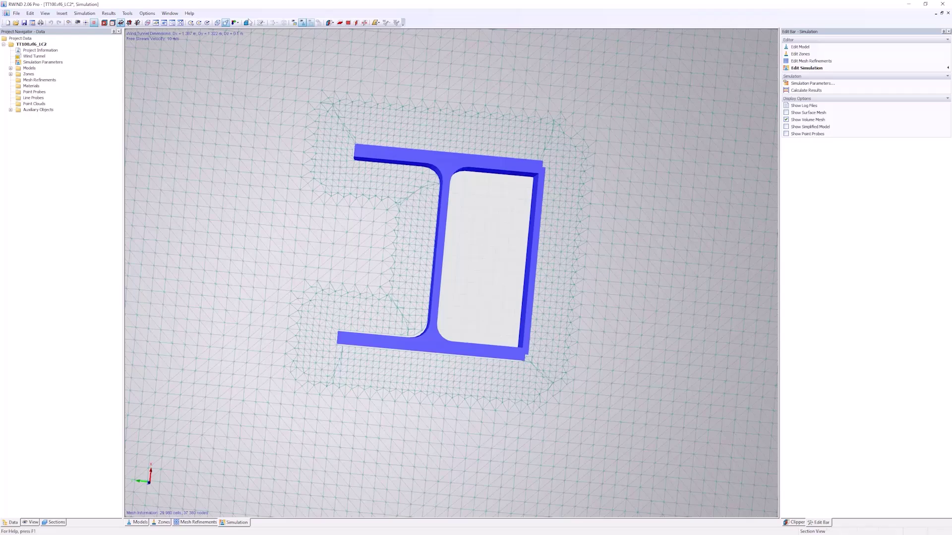
{"action": "left_click", "coordinate": [236, 23]}
{"action": "left_click", "coordinate": [258, 56]}
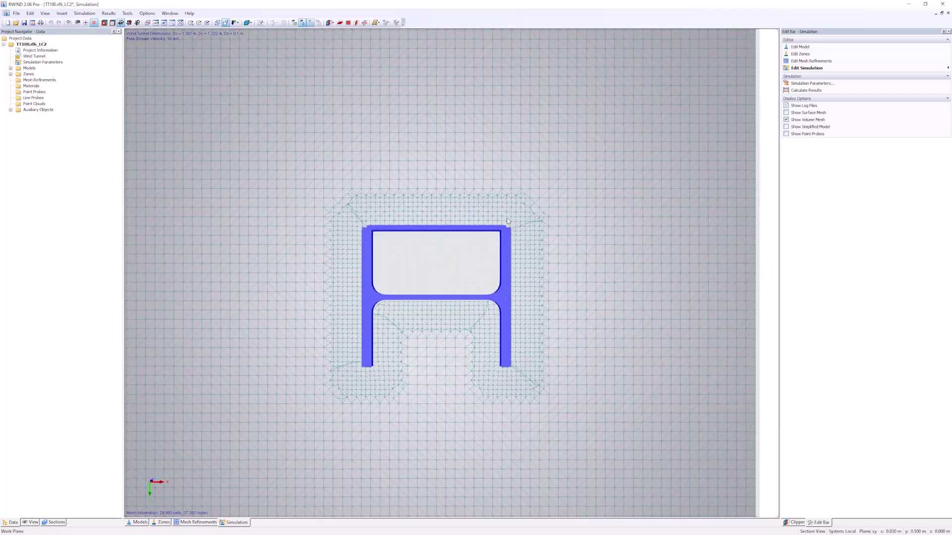
{"action": "scroll", "coordinate": [507, 219], "scroll_direction": "up", "scroll_amount": 5}
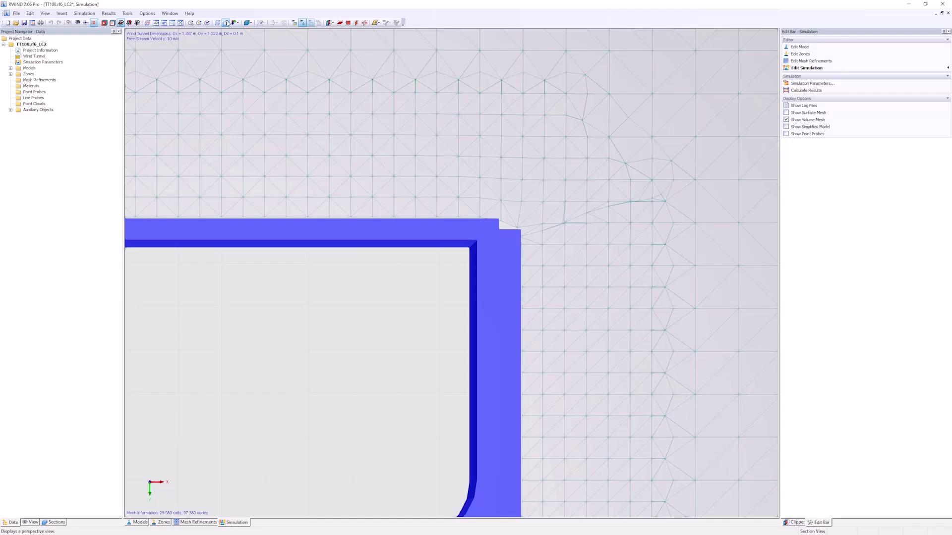
- Examine the volume mesh around the profile section, then close the RWIND simulation and save its changes
{"action": "scroll", "coordinate": [500, 215], "scroll_direction": "down", "scroll_amount": 5}
{"action": "scroll", "coordinate": [498, 213], "scroll_direction": "up", "scroll_amount": 3}
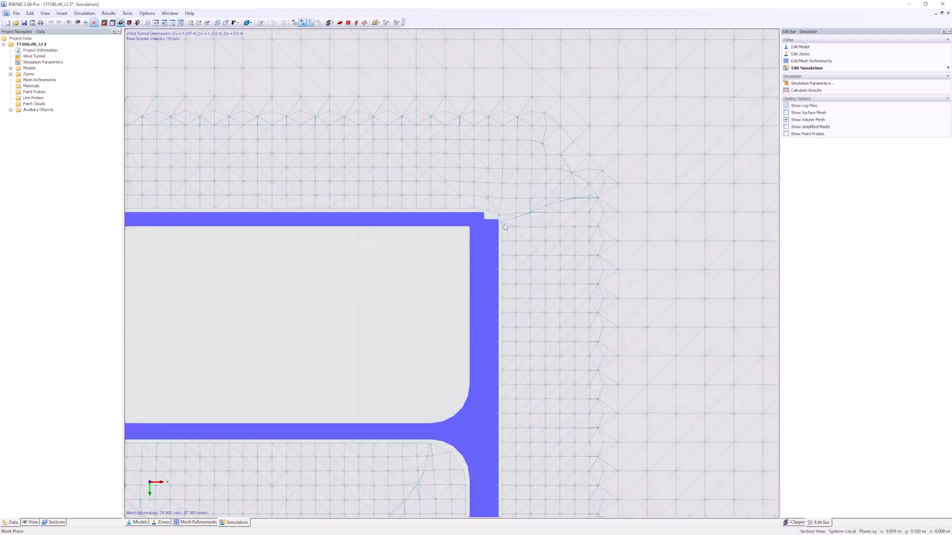
{"action": "scroll", "coordinate": [502, 267], "scroll_direction": "down", "scroll_amount": 2}
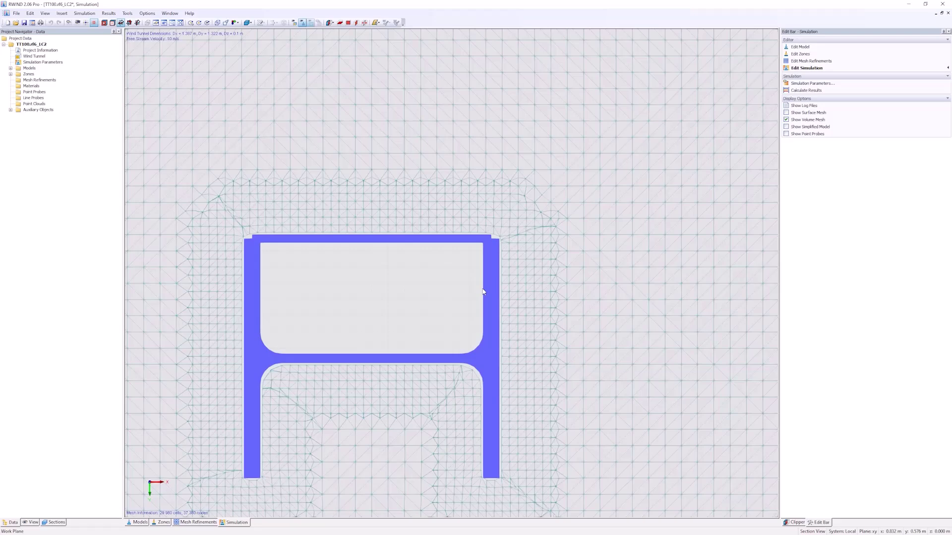
{"action": "scroll", "coordinate": [417, 308], "scroll_direction": "down", "scroll_amount": 2}
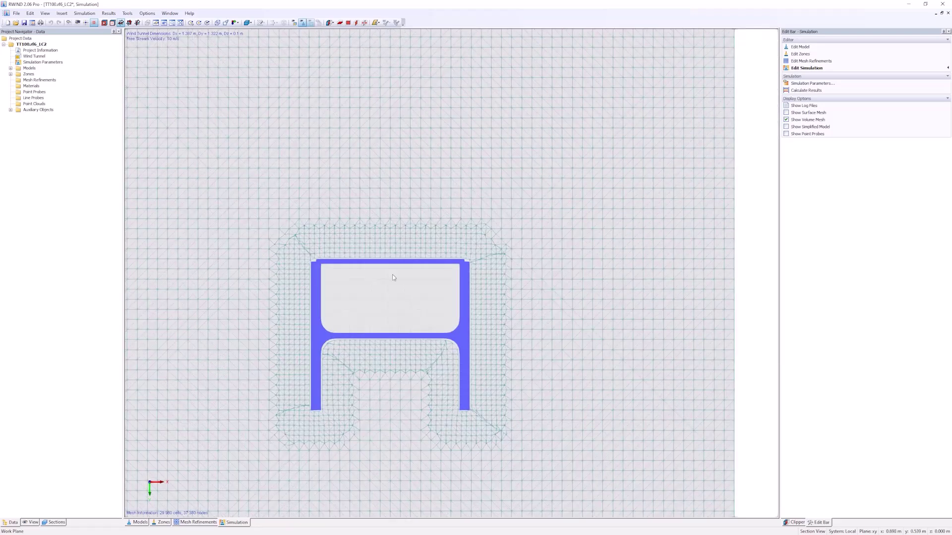
{"action": "left_click", "coordinate": [209, 22]}
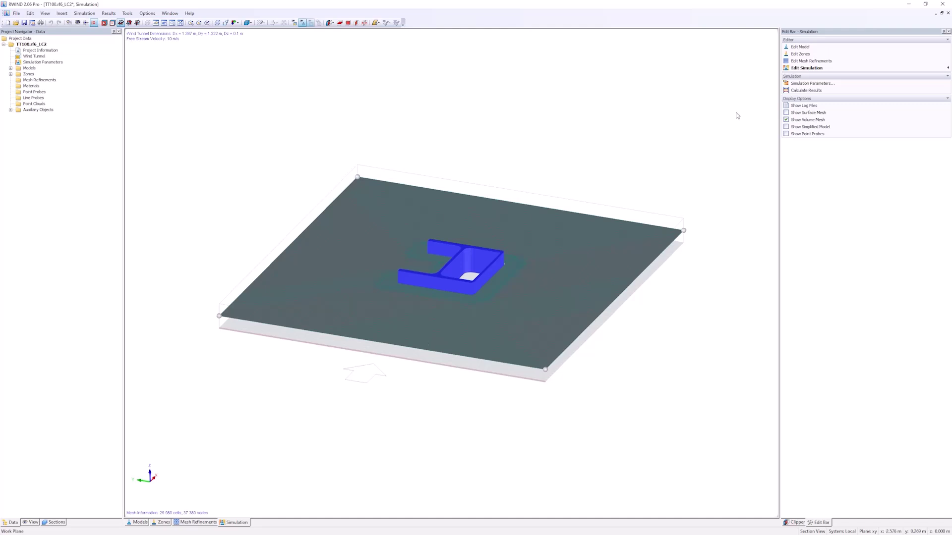
{"action": "left_click", "coordinate": [942, 46]}
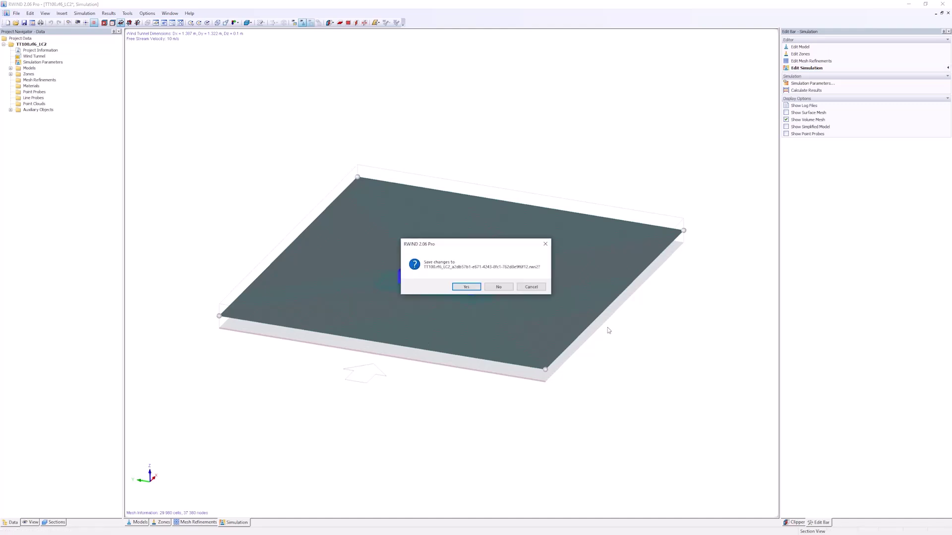
{"action": "key", "text": "Return"}
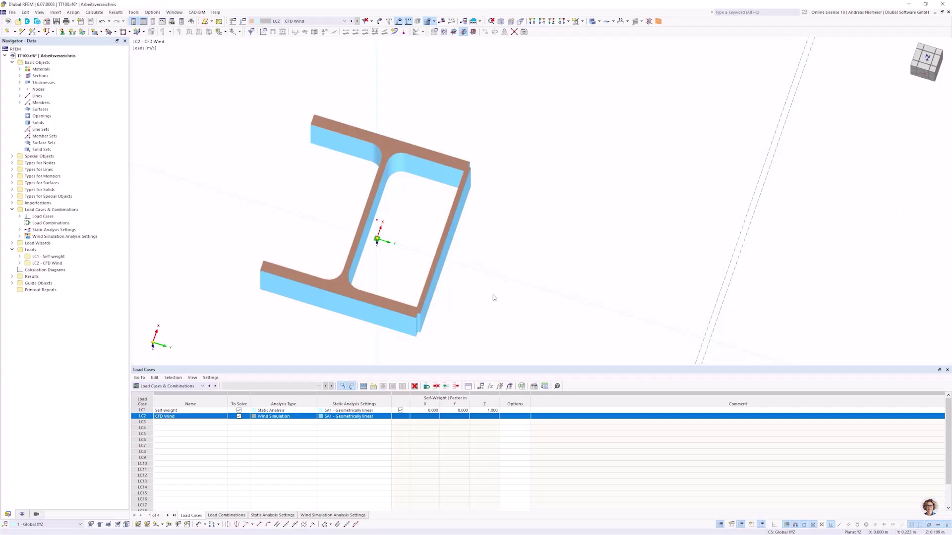
- Extend the short column by setting its upper node's Z coordinate to -0.5 m
{"action": "scroll", "coordinate": [494, 298], "scroll_direction": "down", "scroll_amount": 5}
{"action": "middle_click_drag", "start_coordinate": [550, 302], "coordinate": [519, 117], "text": "ctrl"}
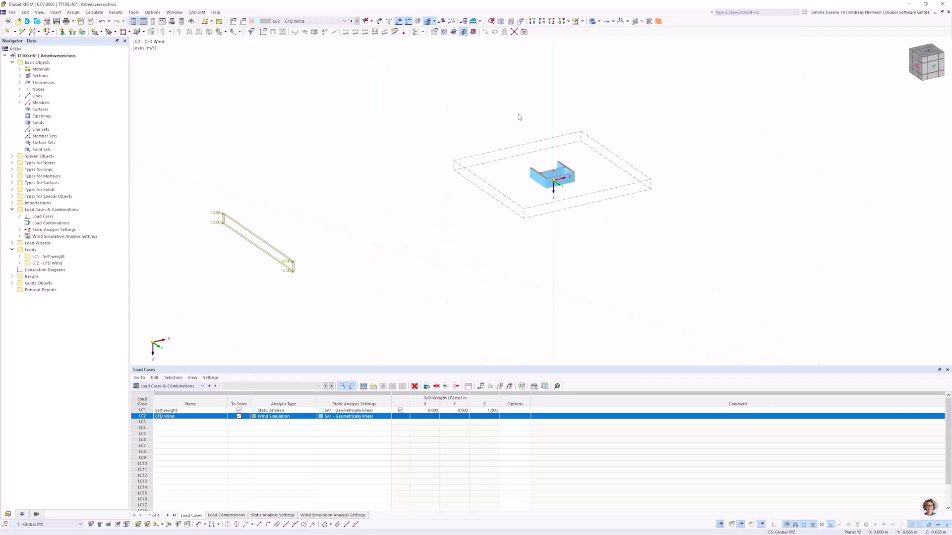
{"action": "scroll", "coordinate": [579, 157], "scroll_direction": "up", "scroll_amount": 3}
{"action": "double_click", "coordinate": [579, 157]}
{"action": "double_click", "coordinate": [420, 255]}
{"action": "key", "text": "BackSpace"}
{"action": "type", "text": "-0.5"}
{"action": "key", "text": "Return"}
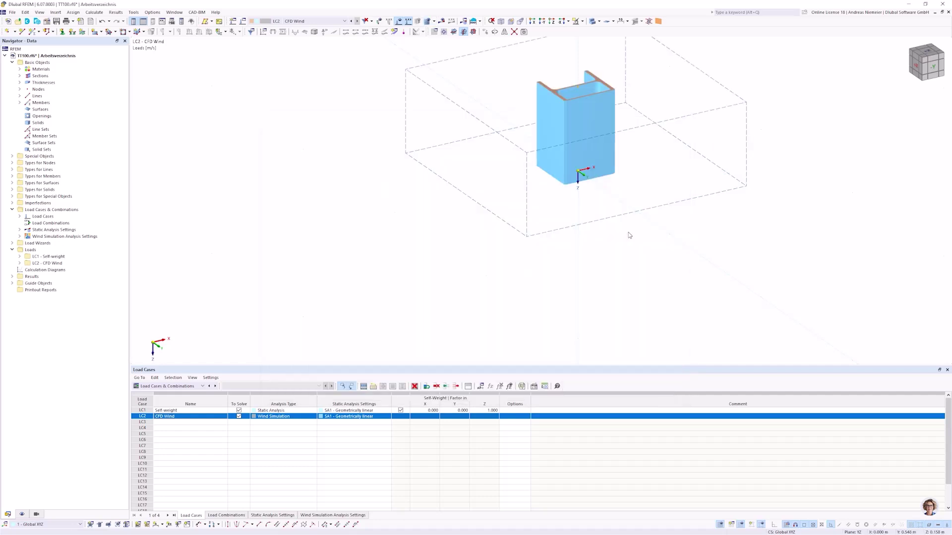
- Copy the column member upward and make the copy a horizontal beam by setting its end node to X 0.5 m, Z -0.5 m
{"action": "left_click_drag", "start_coordinate": [592, 112], "coordinate": [611, 299]}
{"action": "middle_click_drag", "start_coordinate": [611, 300], "coordinate": [572, 376]}
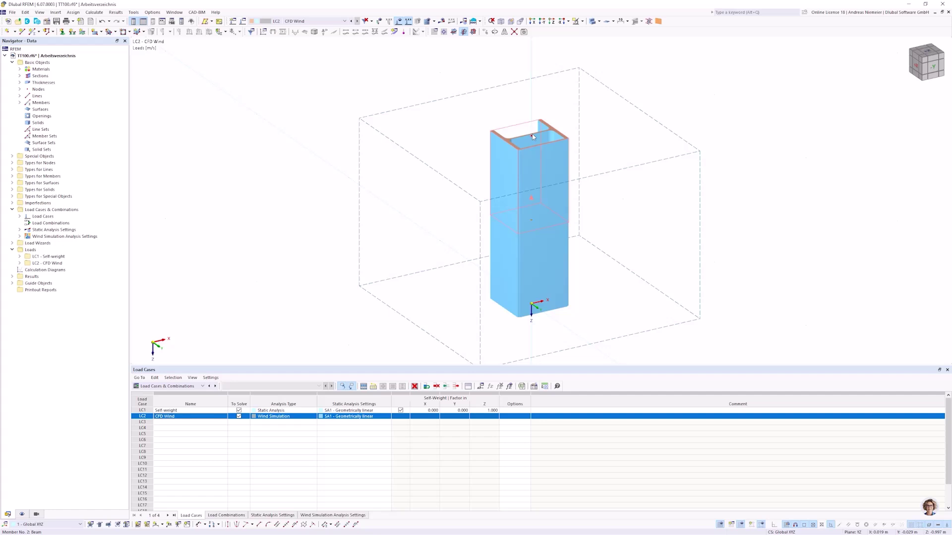
{"action": "double_click", "coordinate": [532, 139]}
{"action": "double_click", "coordinate": [424, 236]}
{"action": "type", "text": "0,5"}
{"action": "double_click", "coordinate": [420, 255]}
{"action": "type", "text": "-0,5"}
{"action": "key", "text": "Return"}
{"action": "middle_click_drag", "start_coordinate": [601, 296], "coordinate": [575, 192], "text": "ctrl"}
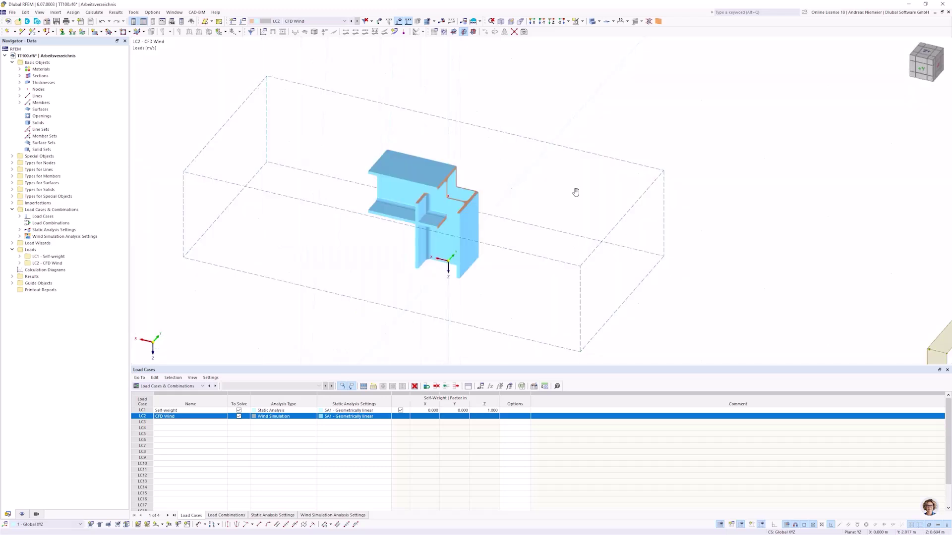
- Check the beam and column in line display and in solid rendering, and view them along the Y direction
{"action": "left_click", "coordinate": [592, 23]}
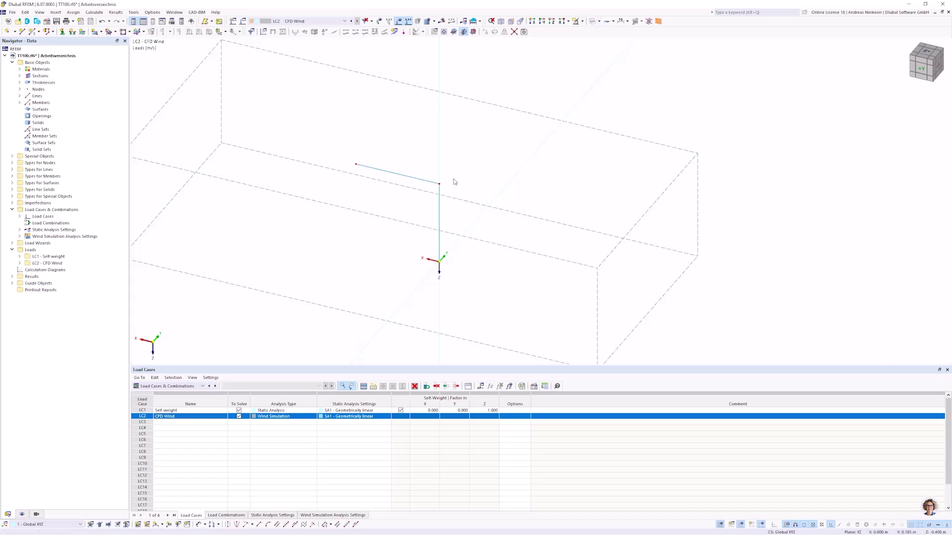
{"action": "left_click", "coordinate": [597, 22]}
{"action": "scroll", "coordinate": [456, 267], "scroll_direction": "up", "scroll_amount": 3}
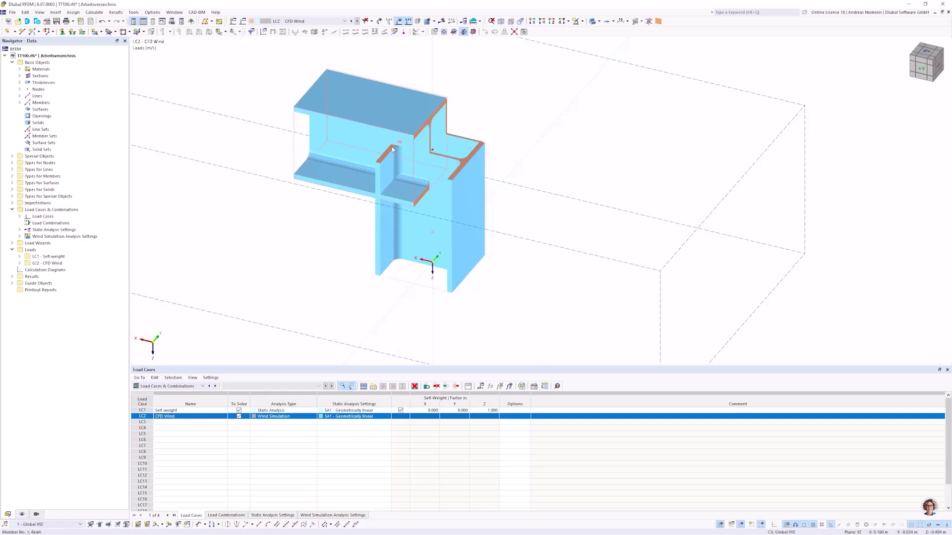
{"action": "middle_click_drag", "start_coordinate": [596, 186], "coordinate": [748, 167], "text": "ctrl"}
{"action": "scroll", "coordinate": [509, 169], "scroll_direction": "down", "scroll_amount": 3}
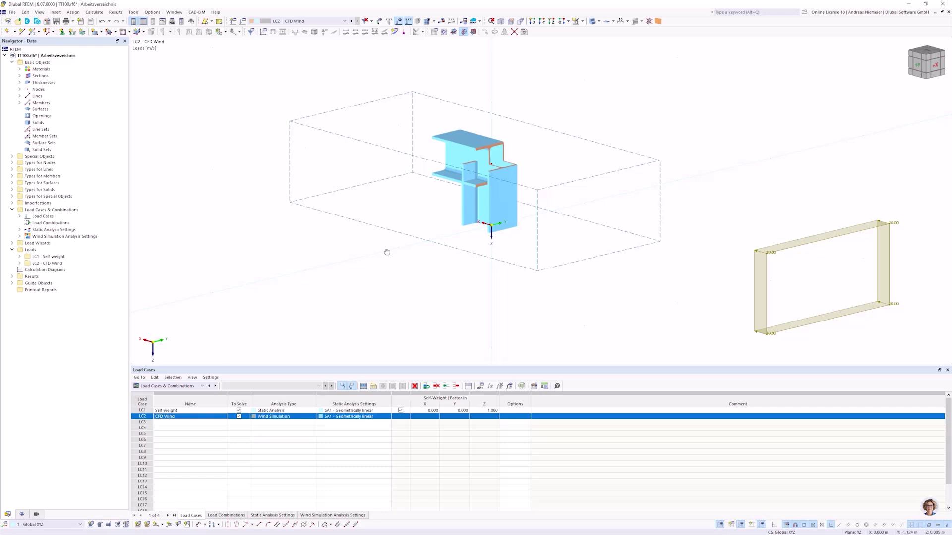
{"action": "key", "text": "ctrl+shift+y"}
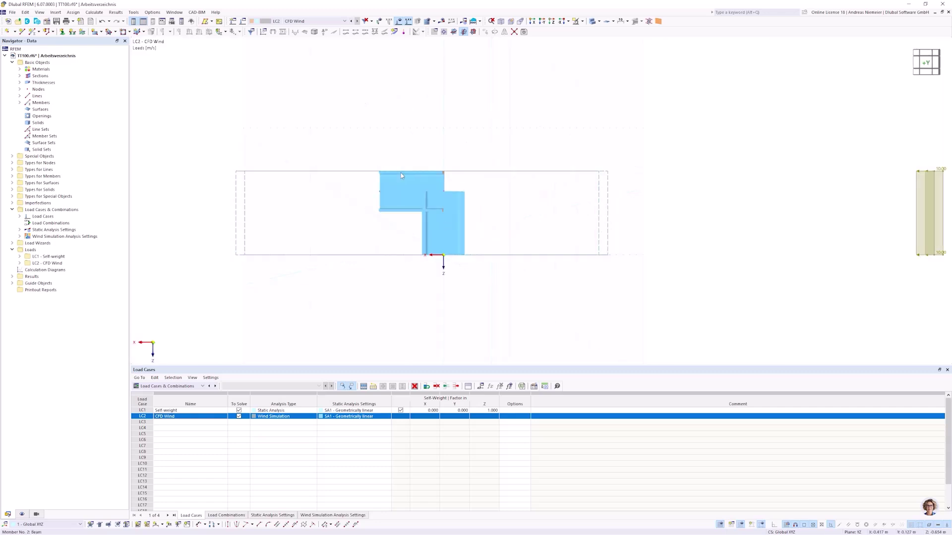
- Set the wind tunnel's extra height h+ to 0.5 m for the CFD Wind load case
{"action": "left_click", "coordinate": [143, 422]}
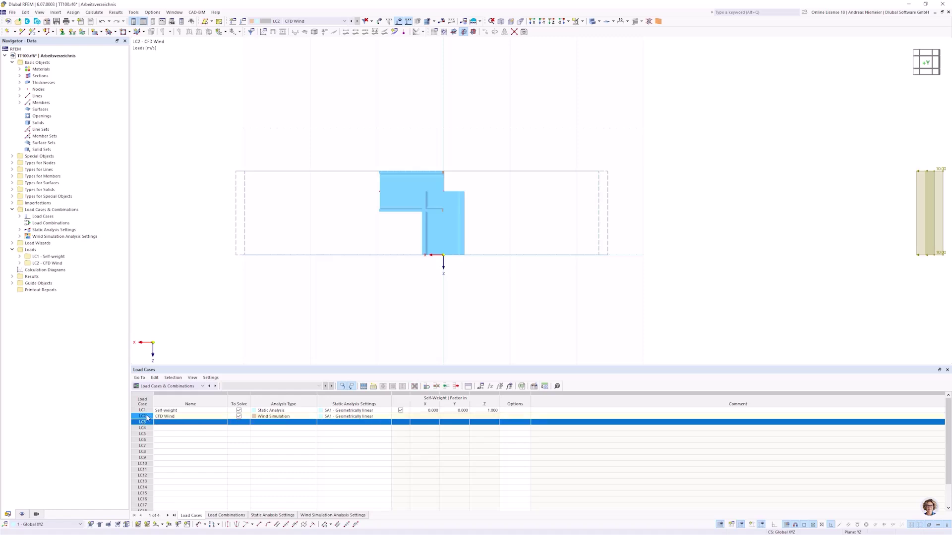
{"action": "double_click", "coordinate": [147, 416]}
{"action": "left_click", "coordinate": [427, 148]}
{"action": "left_click", "coordinate": [435, 282]}
{"action": "type", "text": "0.5"}
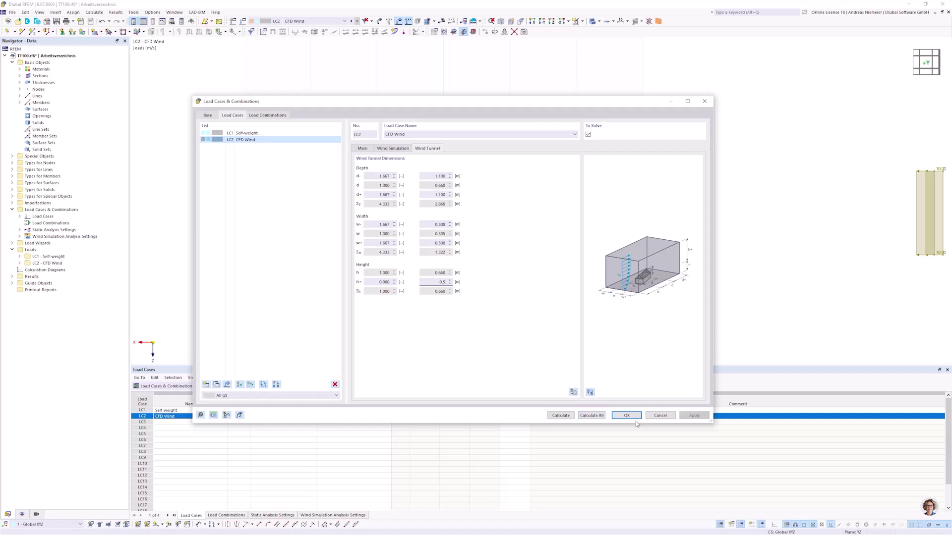
{"action": "key", "text": "Tab"}
{"action": "left_click", "coordinate": [626, 415]}
- Open the model in RWIND and generate its simulation mesh, accepting the smaller-than-recommended wind tunnel dimensions
{"action": "middle_click_drag", "start_coordinate": [617, 283], "coordinate": [535, 320], "text": "ctrl"}
{"action": "left_click", "coordinate": [94, 12]}
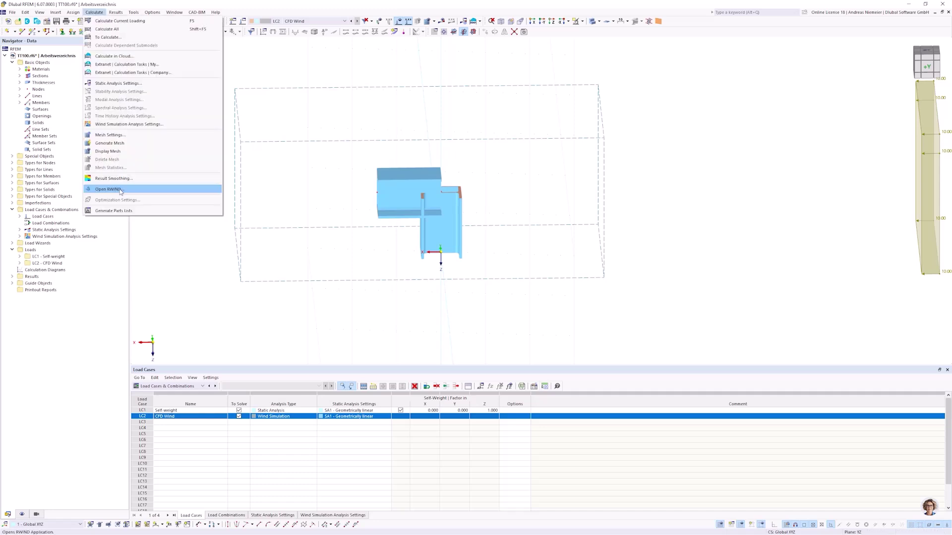
{"action": "left_click", "coordinate": [110, 189]}
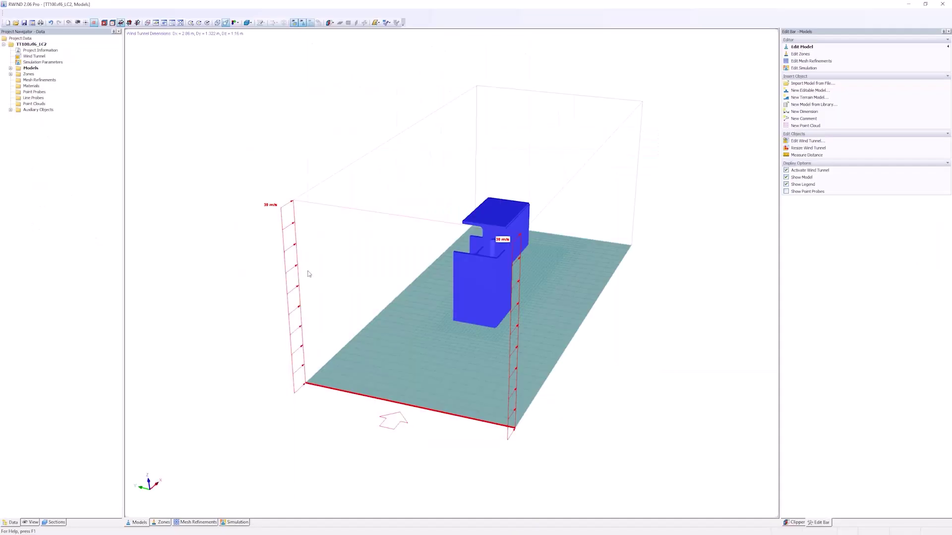
{"action": "middle_click_drag", "start_coordinate": [369, 210], "coordinate": [446, 211]}
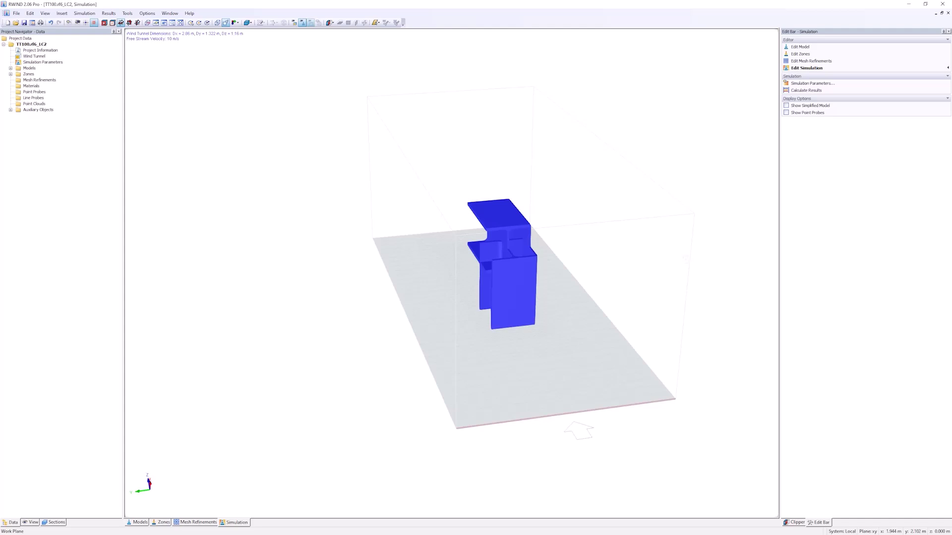
{"action": "left_click", "coordinate": [108, 13]}
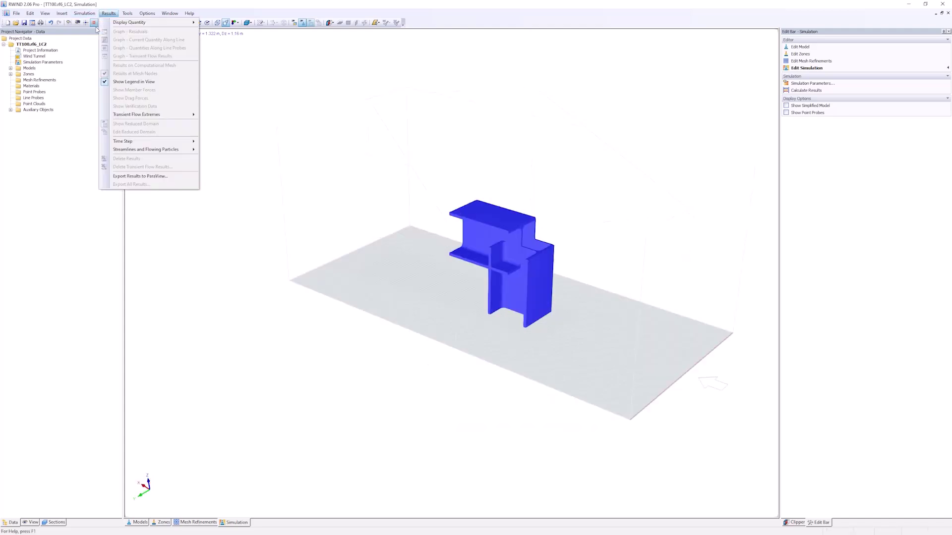
{"action": "mouse_move", "coordinate": [84, 13]}
{"action": "left_click", "coordinate": [102, 58]}
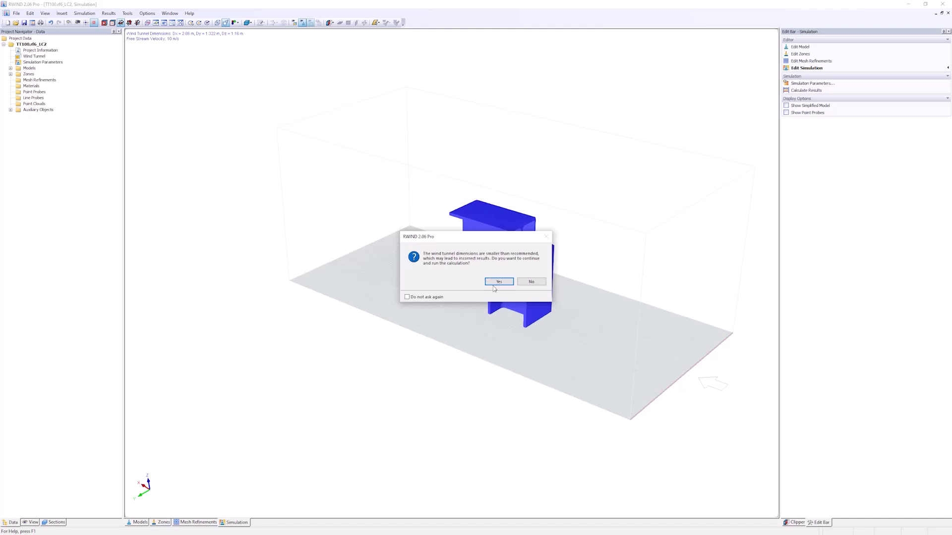
{"action": "left_click", "coordinate": [496, 282]}
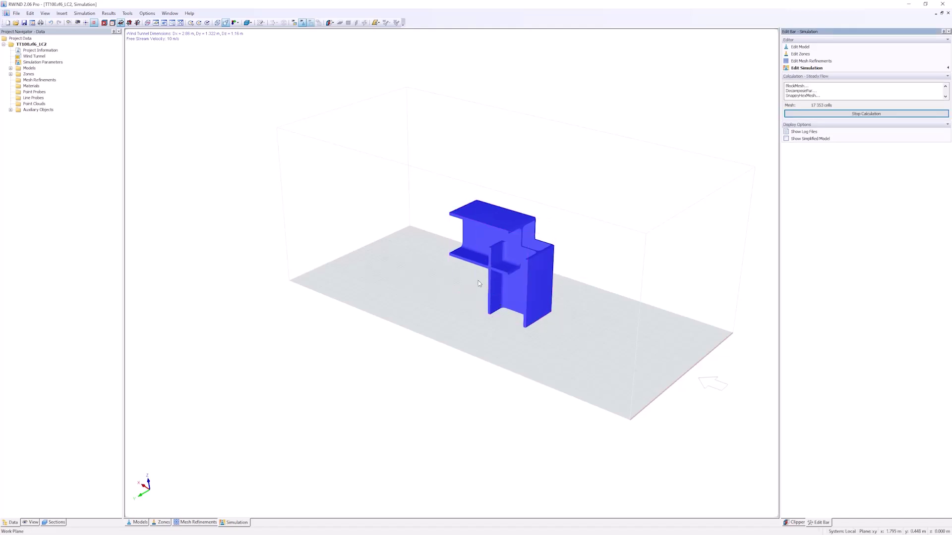
- Display the surface mesh of the beam-column model instead of the volume mesh
{"action": "scroll", "coordinate": [478, 283], "scroll_direction": "up", "scroll_amount": 5}
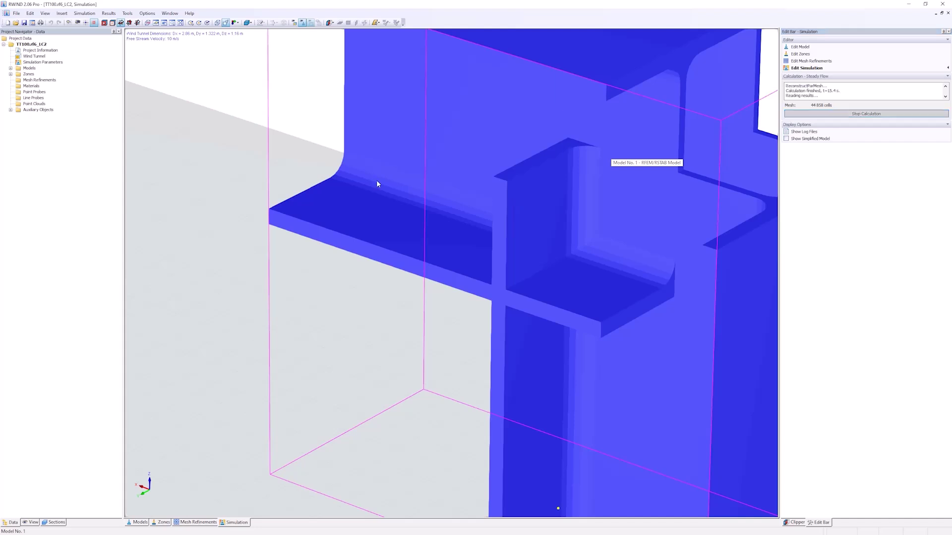
{"action": "scroll", "coordinate": [436, 242], "scroll_direction": "down", "scroll_amount": 5}
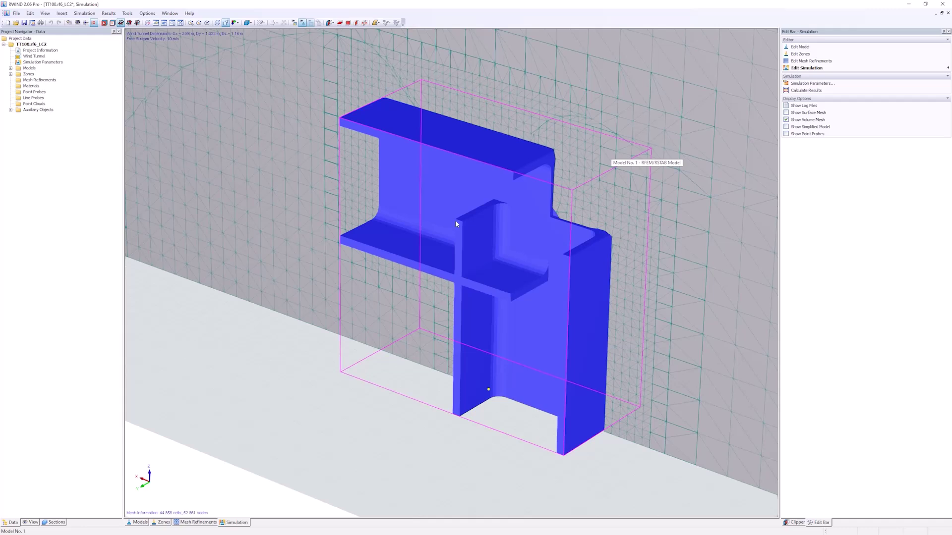
{"action": "scroll", "coordinate": [455, 221], "scroll_direction": "down", "scroll_amount": 3}
{"action": "right_click", "coordinate": [466, 301]}
{"action": "left_click", "coordinate": [529, 326]}
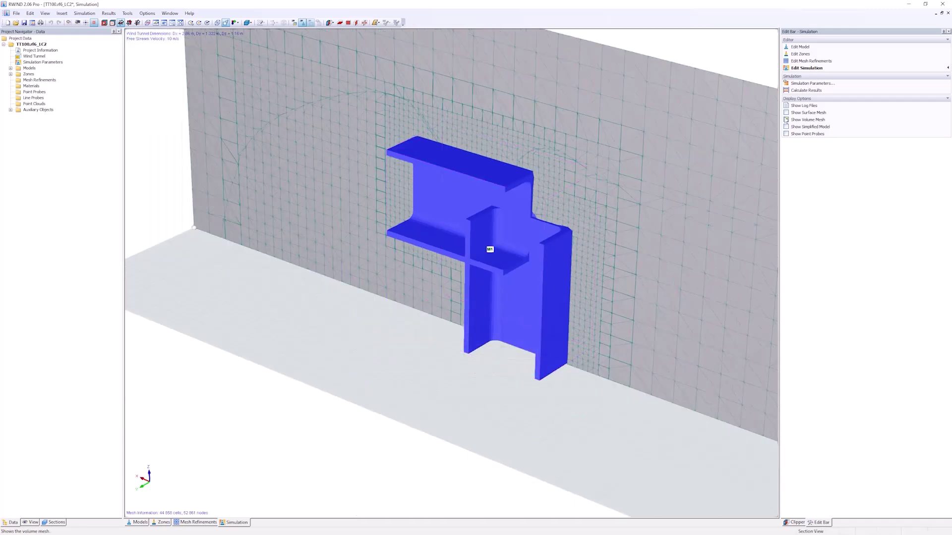
{"action": "left_click", "coordinate": [786, 112]}
- Examine the surface mesh around the beam-column joint from several sides, then close RWIND without saving
{"action": "middle_click_drag", "start_coordinate": [506, 343], "coordinate": [498, 309], "text": "ctrl"}
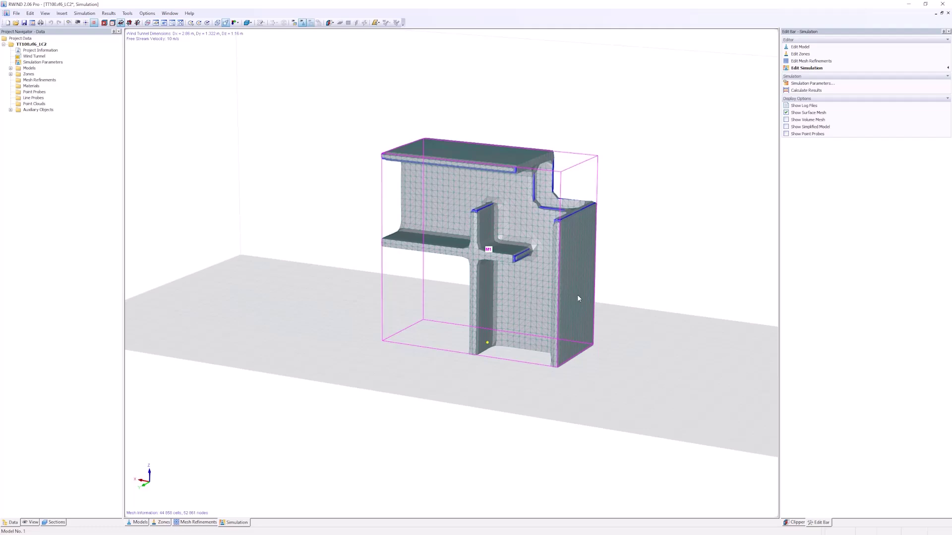
{"action": "middle_click_drag", "start_coordinate": [578, 298], "coordinate": [500, 300], "text": "ctrl"}
{"action": "scroll", "coordinate": [492, 198], "scroll_direction": "up", "scroll_amount": 3}
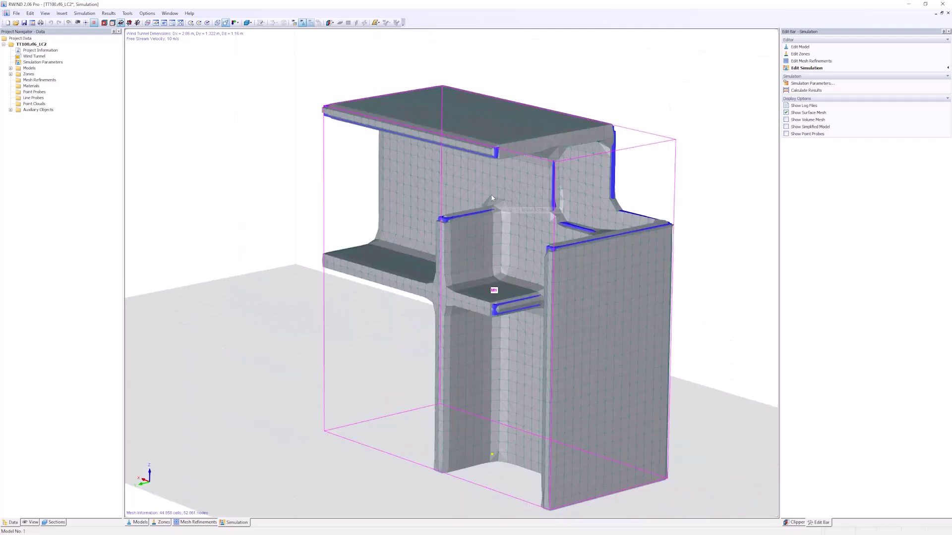
{"action": "middle_click_drag", "start_coordinate": [544, 215], "coordinate": [493, 186], "text": "ctrl"}
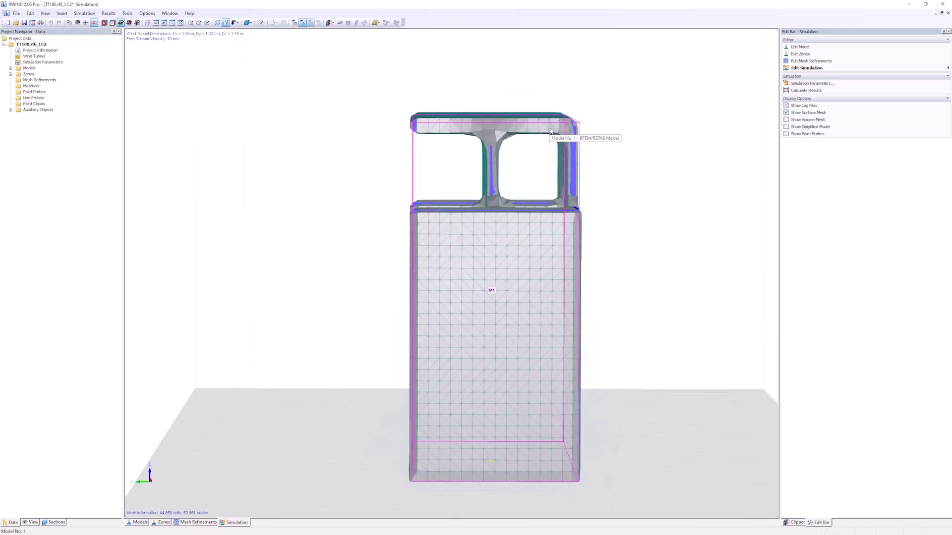
{"action": "middle_click_drag", "start_coordinate": [381, 148], "coordinate": [510, 203], "text": "shift"}
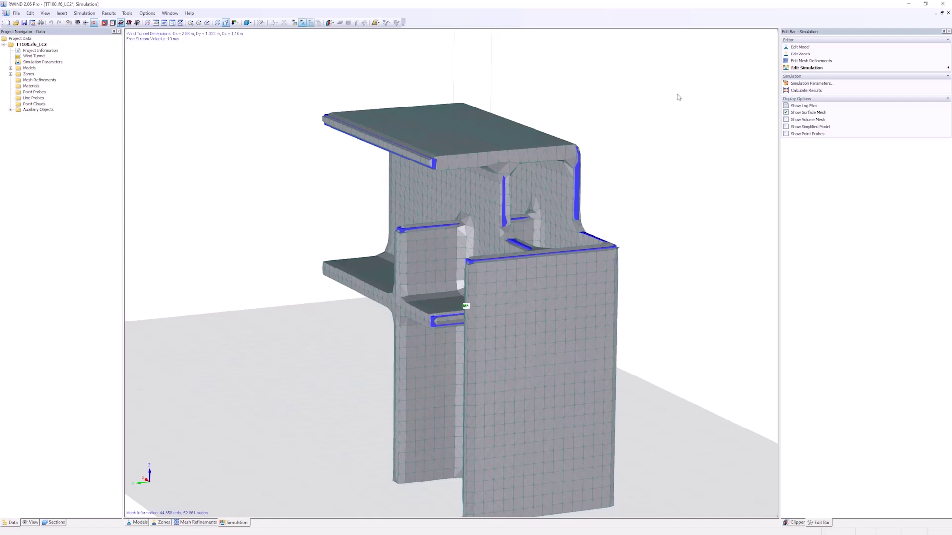
{"action": "left_click", "coordinate": [499, 286]}
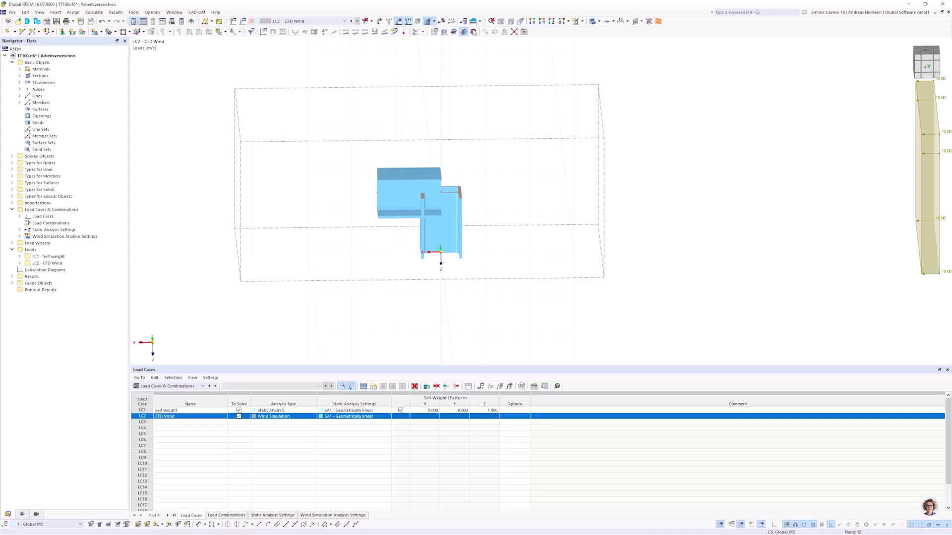
- Change the level of detail for the wind simulation's model simplification in the mesh settings
{"action": "left_click", "coordinate": [433, 22]}
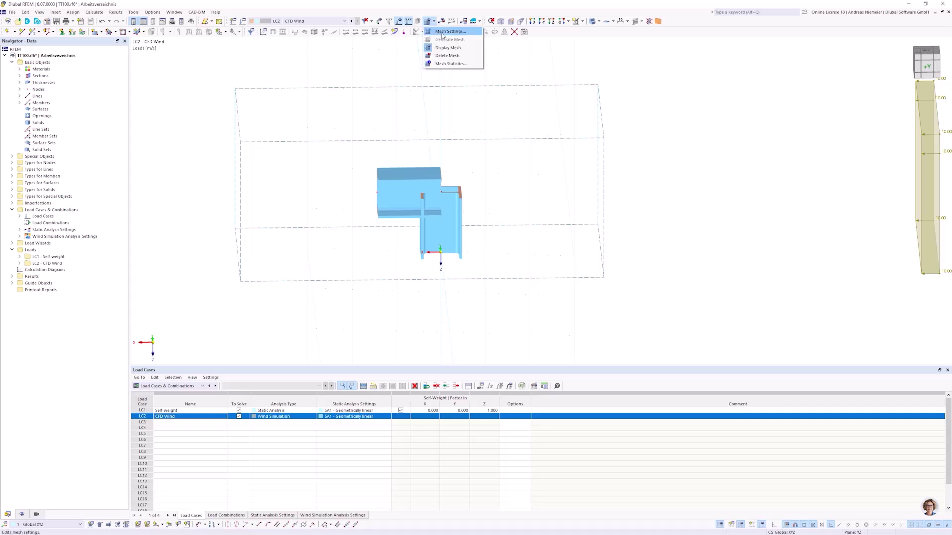
{"action": "left_click", "coordinate": [443, 32]}
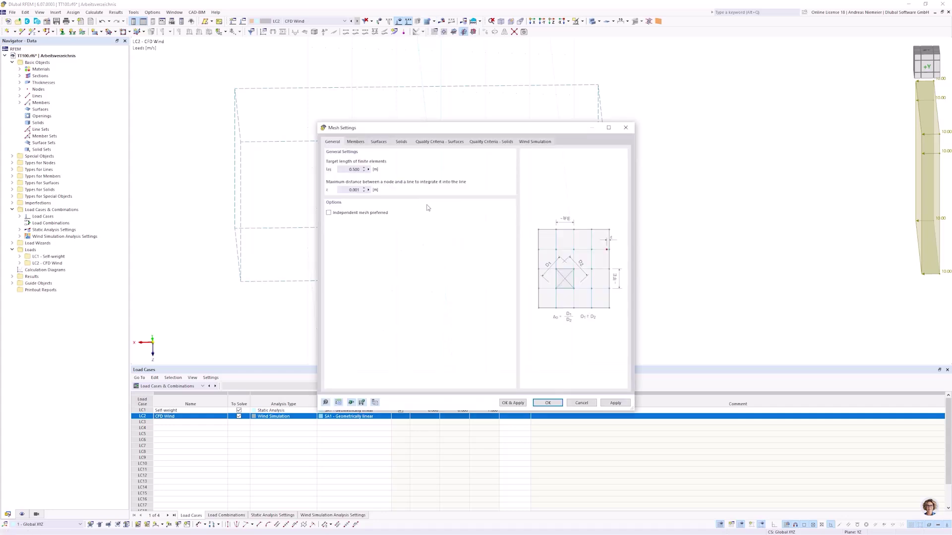
{"action": "left_click", "coordinate": [534, 141]}
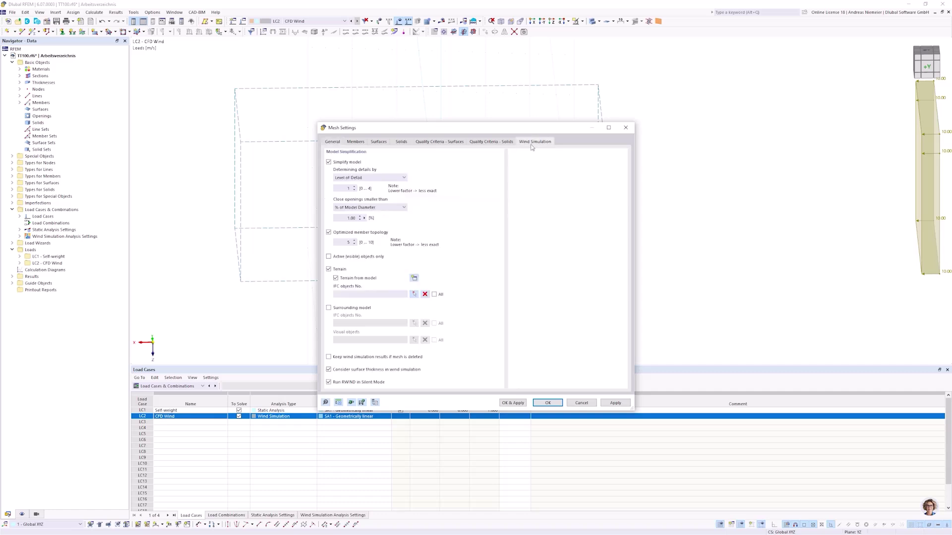
{"action": "double_click", "coordinate": [348, 188]}
{"action": "left_click", "coordinate": [548, 403]}
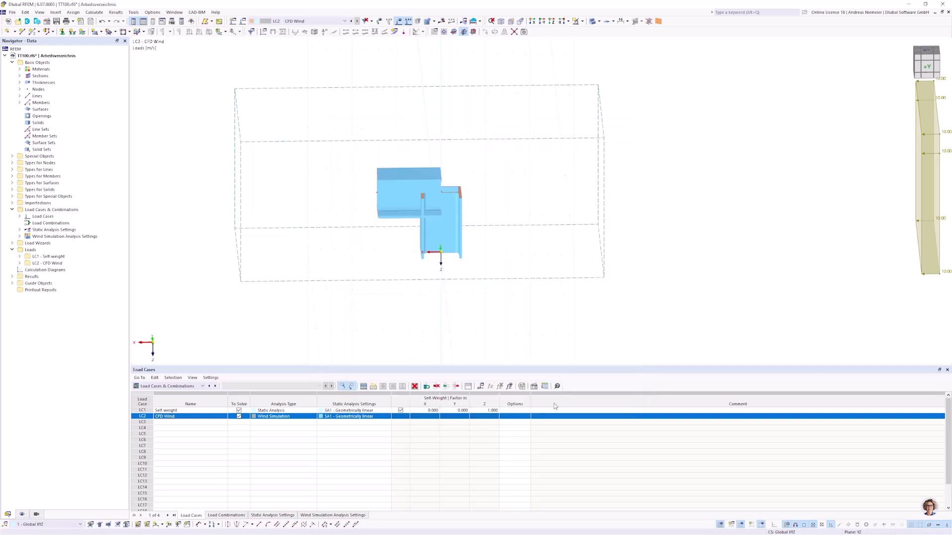
- Open the beam-column model in RWIND and generate its simulation mesh, continuing despite the smaller-than-recommended wind tunnel dimensions
{"action": "left_click", "coordinate": [94, 12]}
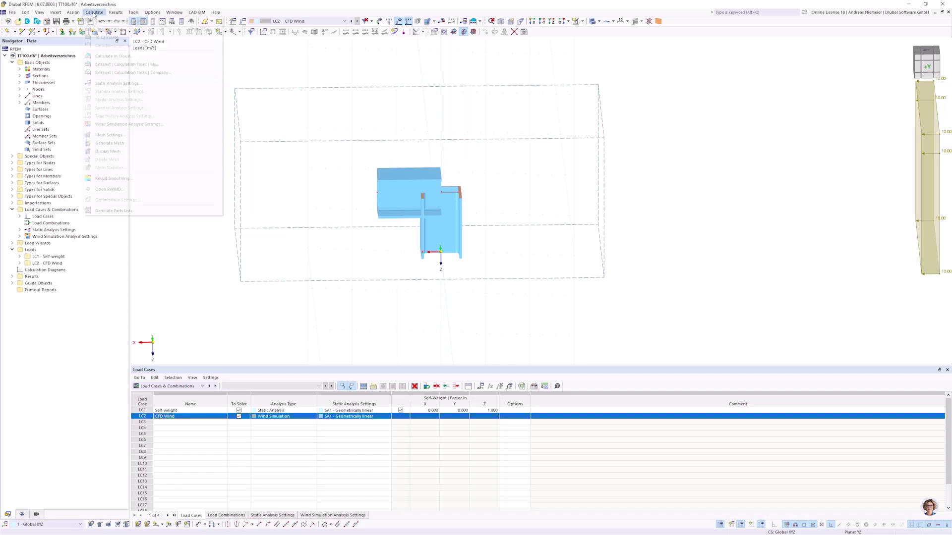
{"action": "left_click", "coordinate": [108, 190]}
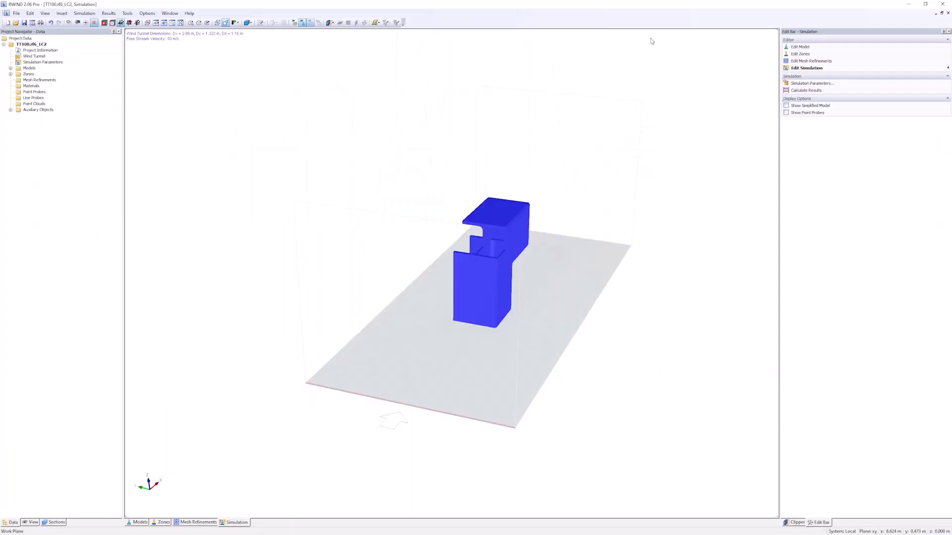
{"action": "left_click", "coordinate": [80, 13]}
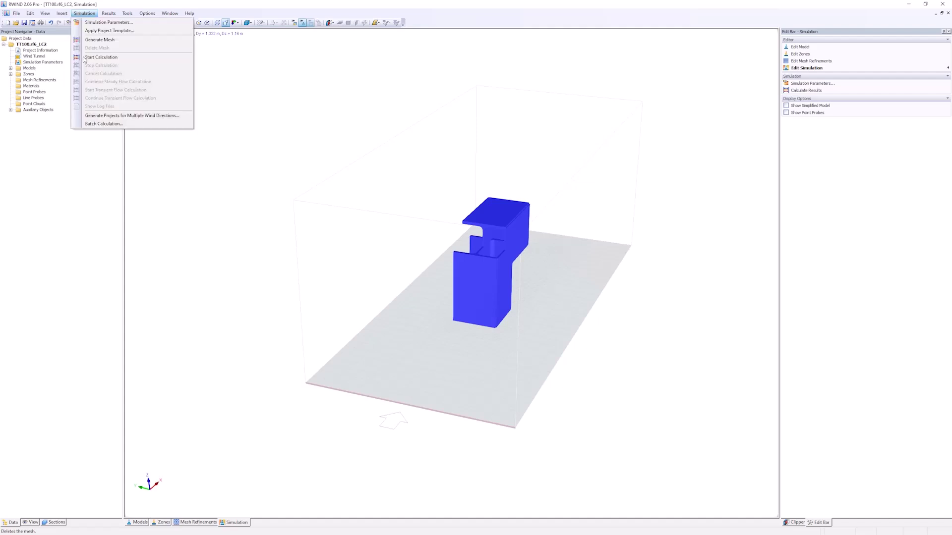
{"action": "left_click", "coordinate": [99, 40]}
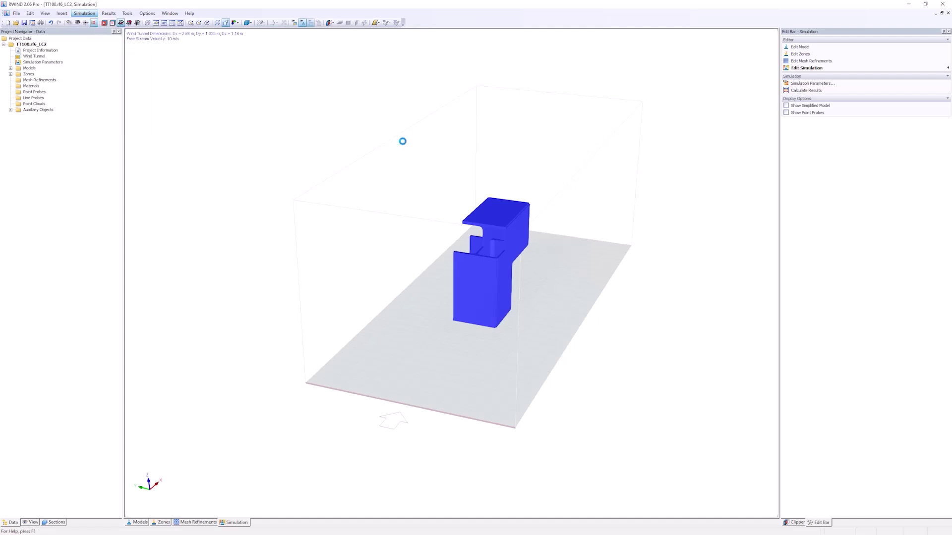
{"action": "left_click", "coordinate": [497, 282]}
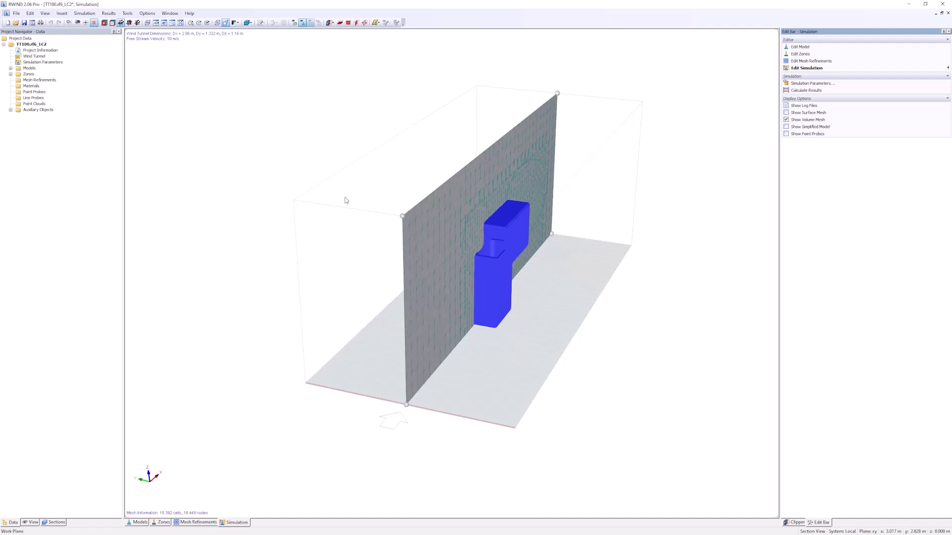
- Inspect the surface mesh around the beam-column joint in place of the volume mesh, then close RWIND without saving
{"action": "middle_click_drag", "start_coordinate": [346, 200], "coordinate": [396, 204], "text": "ctrl"}
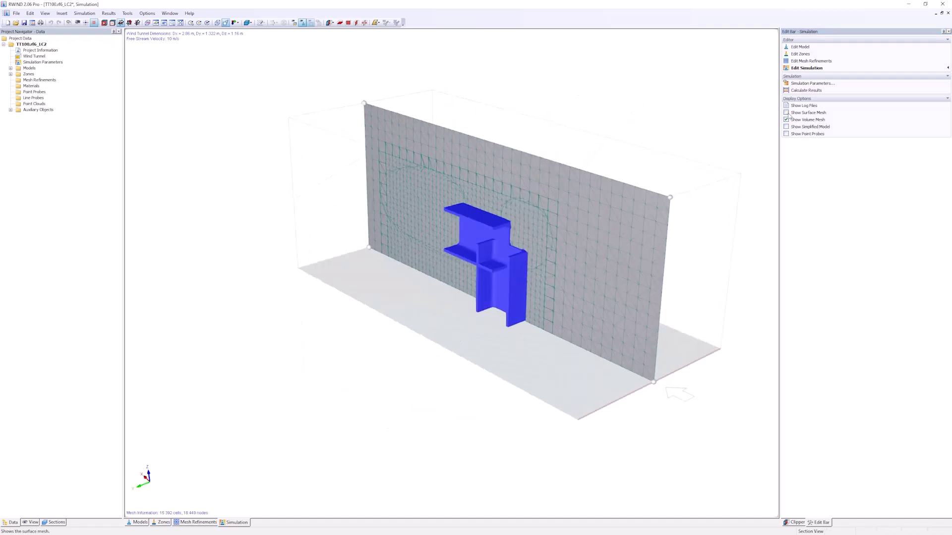
{"action": "left_click", "coordinate": [786, 113]}
{"action": "scroll", "coordinate": [518, 239], "scroll_direction": "up", "scroll_amount": 3}
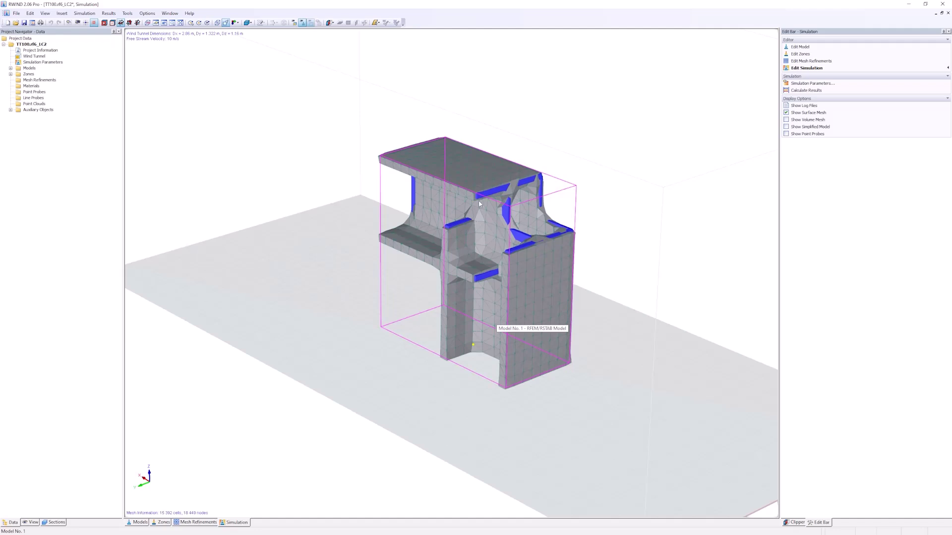
{"action": "middle_click_drag", "start_coordinate": [578, 240], "coordinate": [507, 184], "text": "ctrl"}
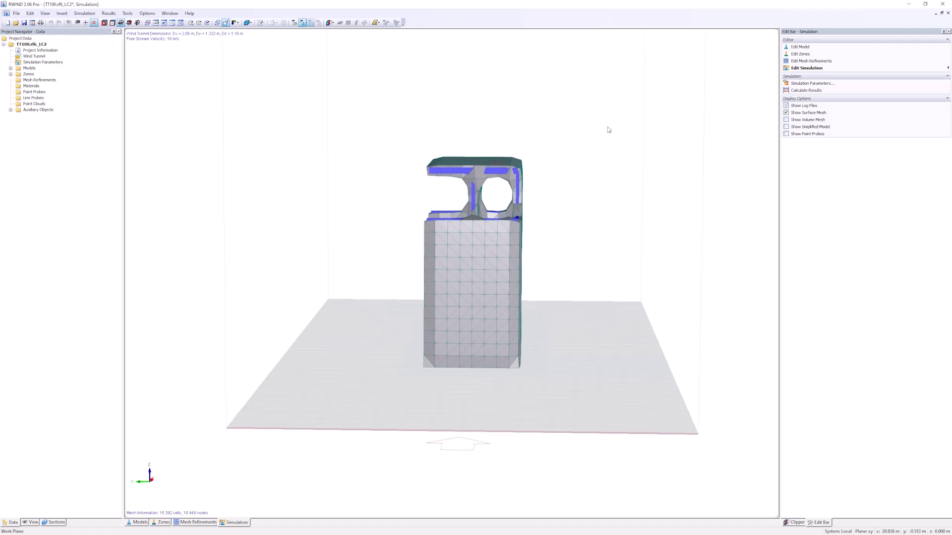
{"action": "left_click", "coordinate": [941, 4]}
{"action": "left_click", "coordinate": [498, 288]}
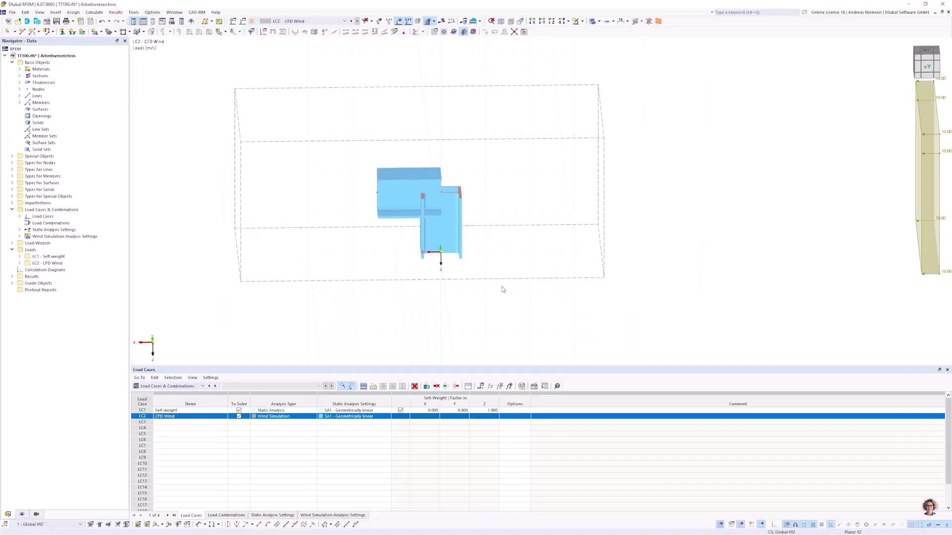
- Set the wind simulation's size limit for closing small openings to 0.1 in the mesh settings and regenerate the mesh
{"action": "left_click", "coordinate": [440, 32]}
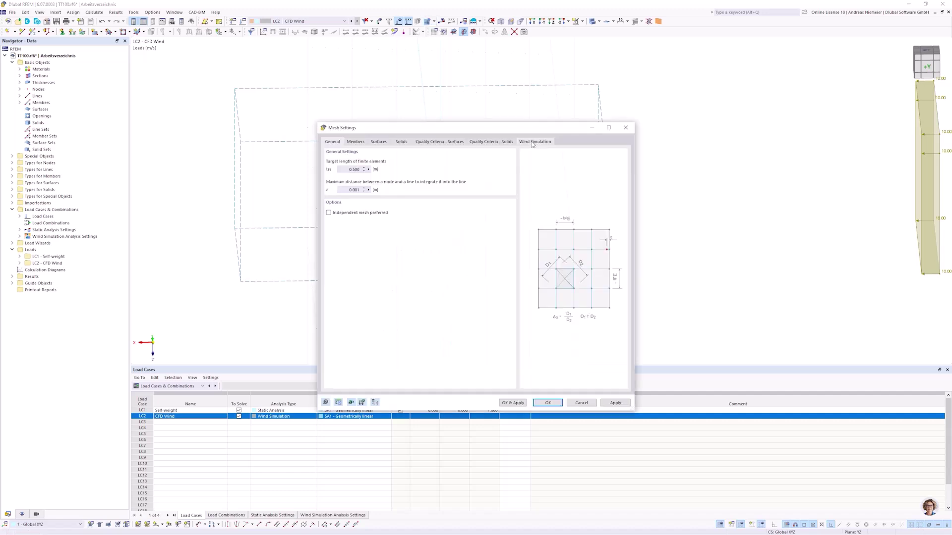
{"action": "left_click", "coordinate": [533, 142]}
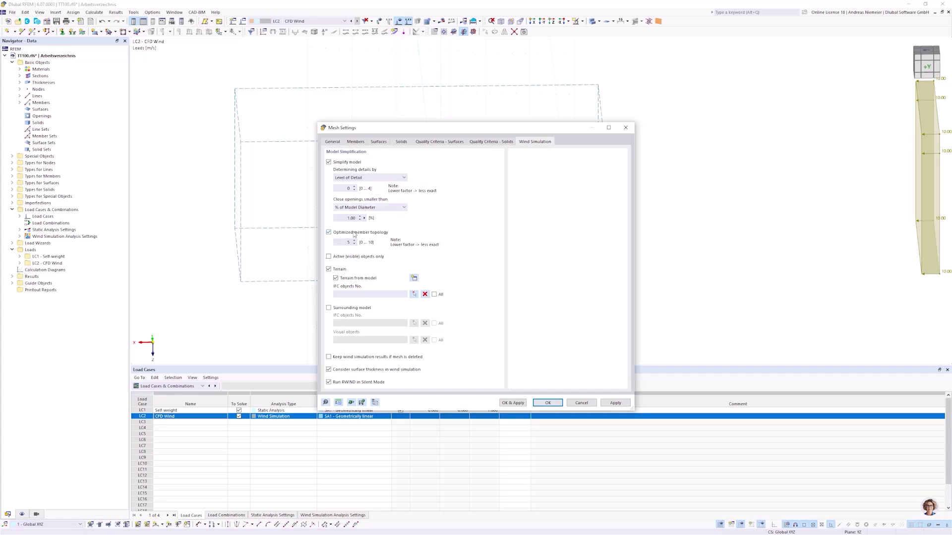
{"action": "left_click", "coordinate": [375, 208]}
{"action": "left_click", "coordinate": [352, 213]}
{"action": "scroll", "coordinate": [352, 210], "scroll_direction": "down", "scroll_amount": 1}
{"action": "left_click", "coordinate": [350, 218]}
{"action": "type", "text": "0,1"}
{"action": "left_click", "coordinate": [513, 403]}
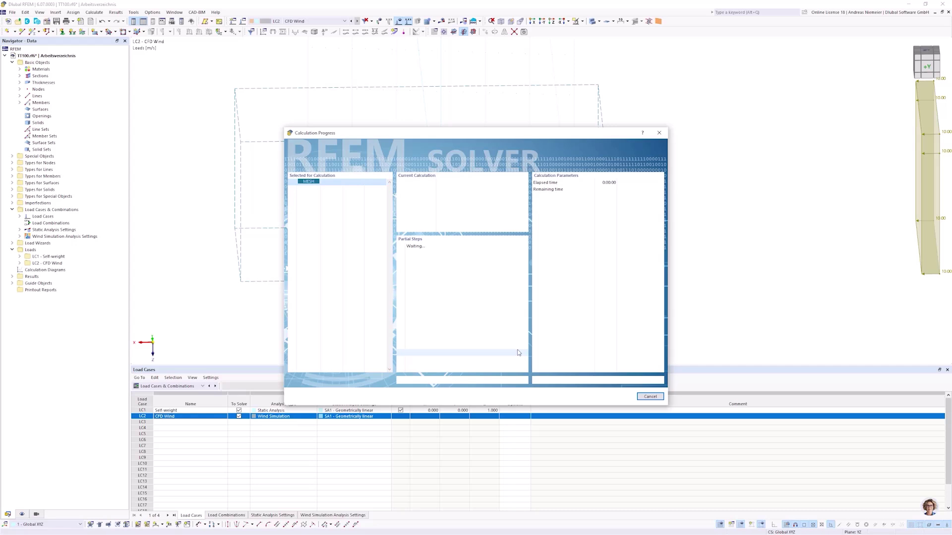
- Reopen the model in RWIND with the new opening limit and generate the simulation mesh, accepting the small wind tunnel dimensions
{"action": "left_click", "coordinate": [97, 13]}
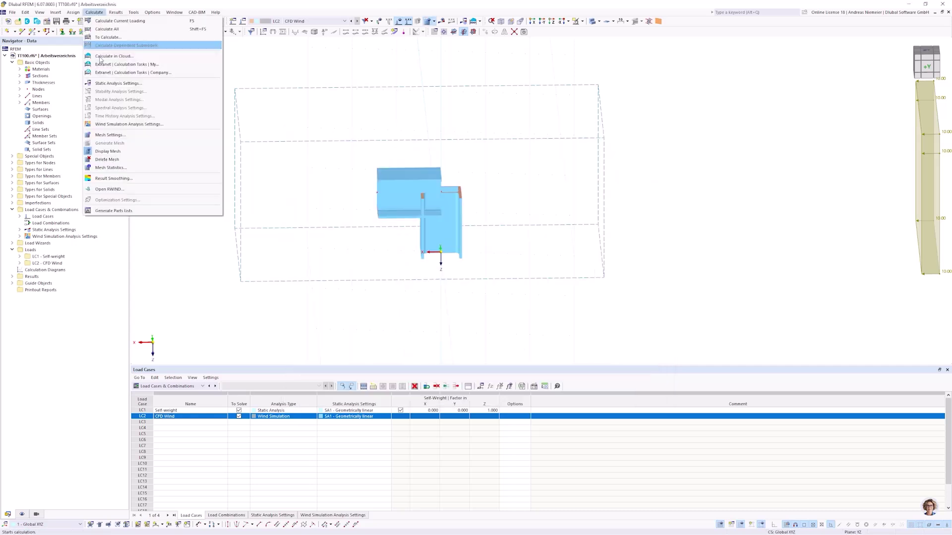
{"action": "left_click", "coordinate": [131, 190]}
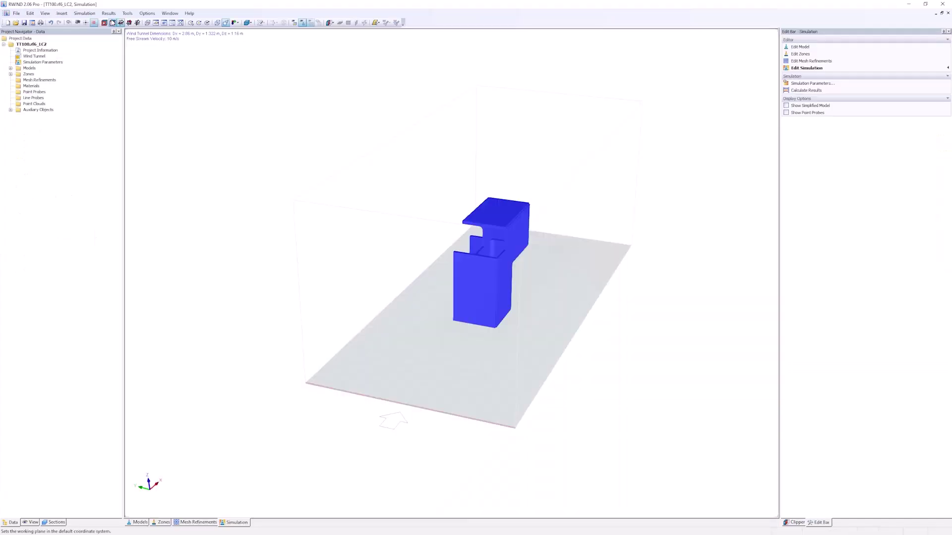
{"action": "left_click", "coordinate": [84, 13]}
{"action": "left_click", "coordinate": [101, 57]}
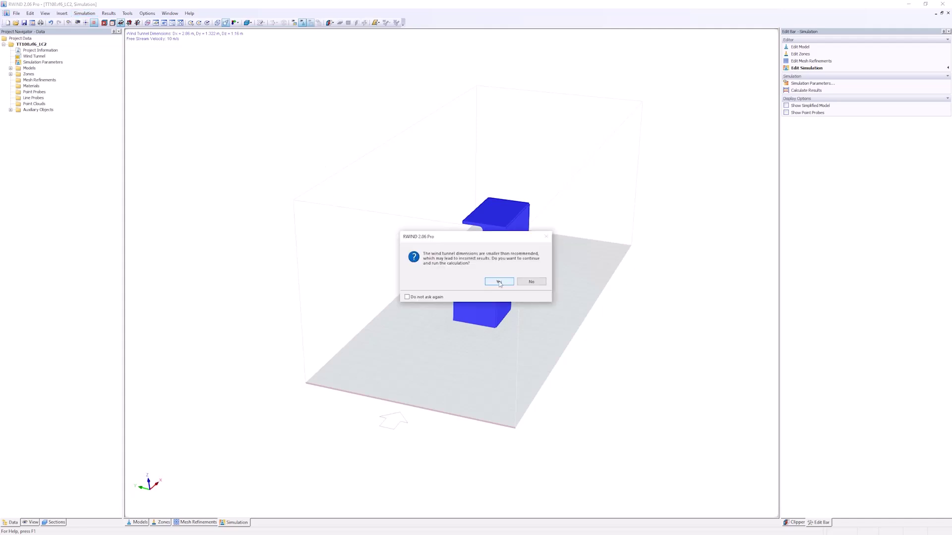
{"action": "left_click", "coordinate": [499, 283]}
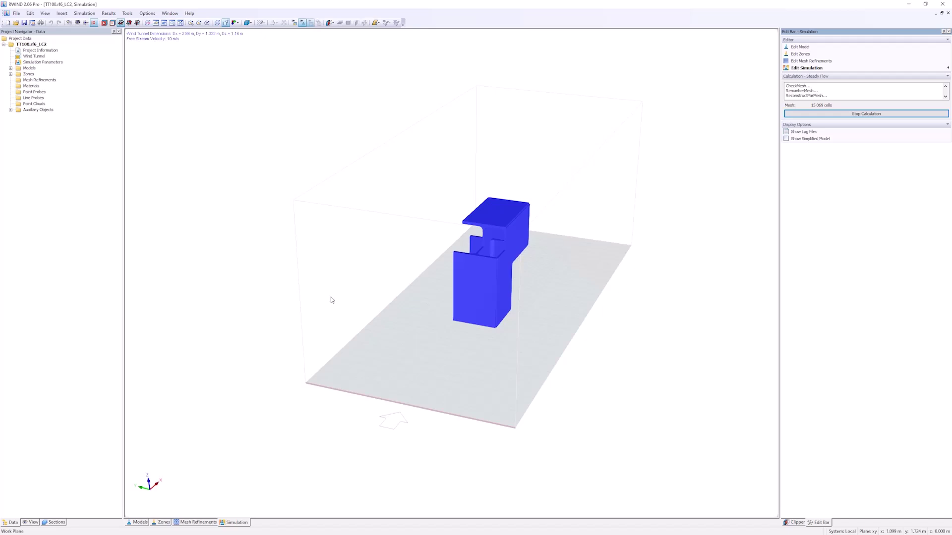
- Show the surface mesh of the beam-column model instead of the volume mesh
{"action": "middle_click_drag", "start_coordinate": [316, 292], "coordinate": [810, 147], "text": "ctrl"}
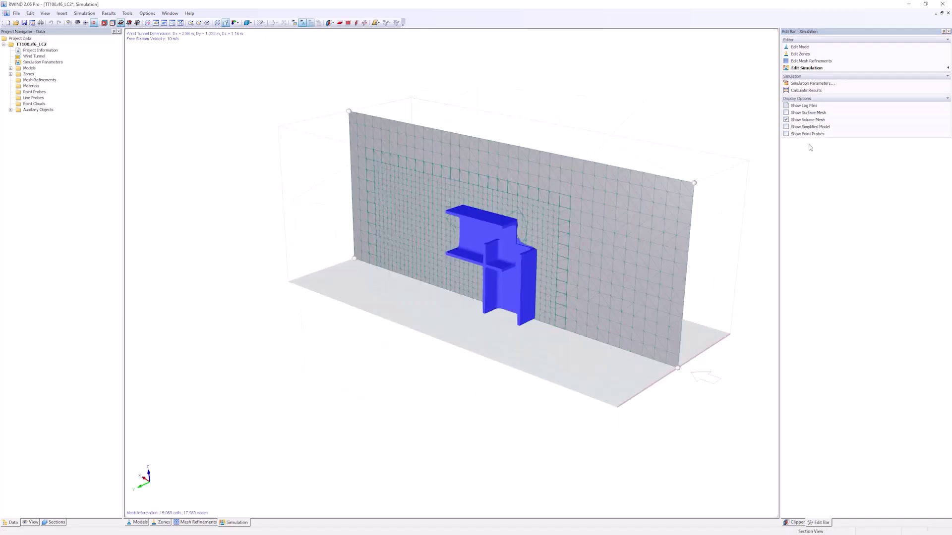
{"action": "left_click", "coordinate": [786, 113]}
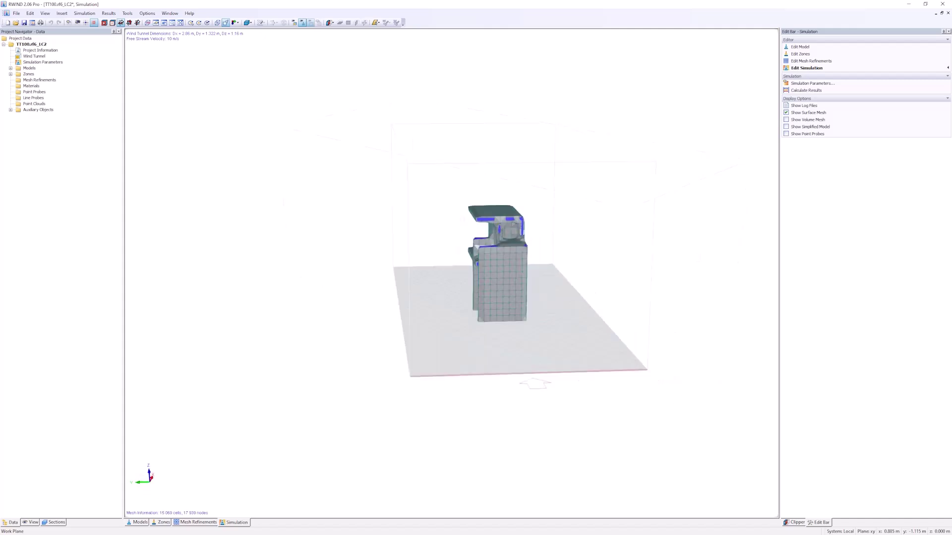
{"action": "scroll", "coordinate": [492, 206], "scroll_direction": "up", "scroll_amount": 3}
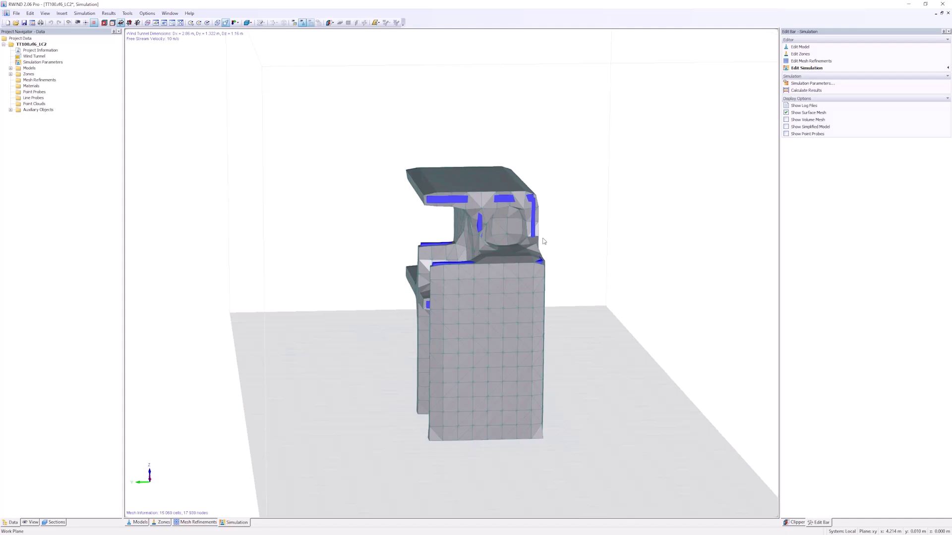
- Examine the surface mesh at the beam-column joint and its opening from several sides, then close RWIND without saving
{"action": "mouse_move", "coordinate": [436, 227]}
{"action": "middle_mouse_down"}
{"action": "mouse_move", "coordinate": [496, 227]}
{"action": "mouse_move", "coordinate": [436, 227]}
{"action": "middle_mouse_up"}
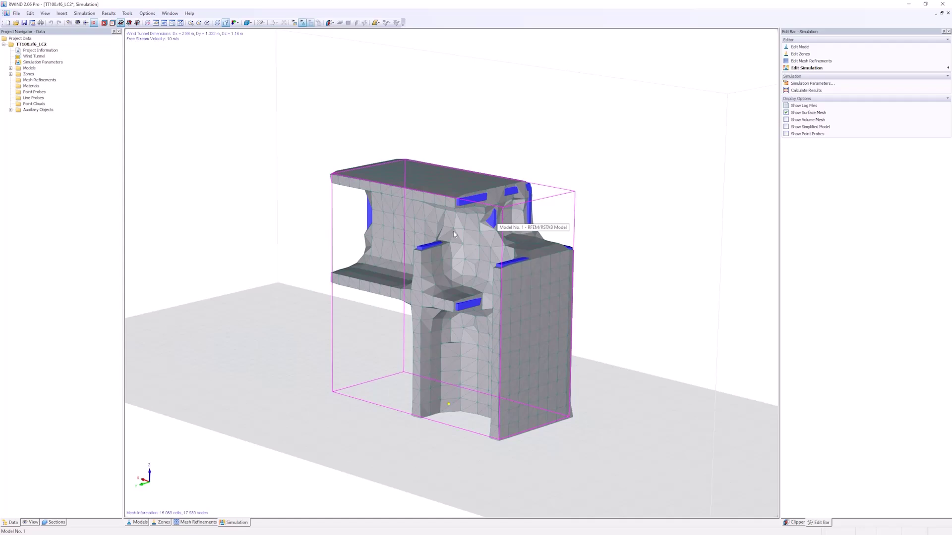
{"action": "middle_click_drag", "start_coordinate": [454, 234], "coordinate": [487, 204], "text": "ctrl"}
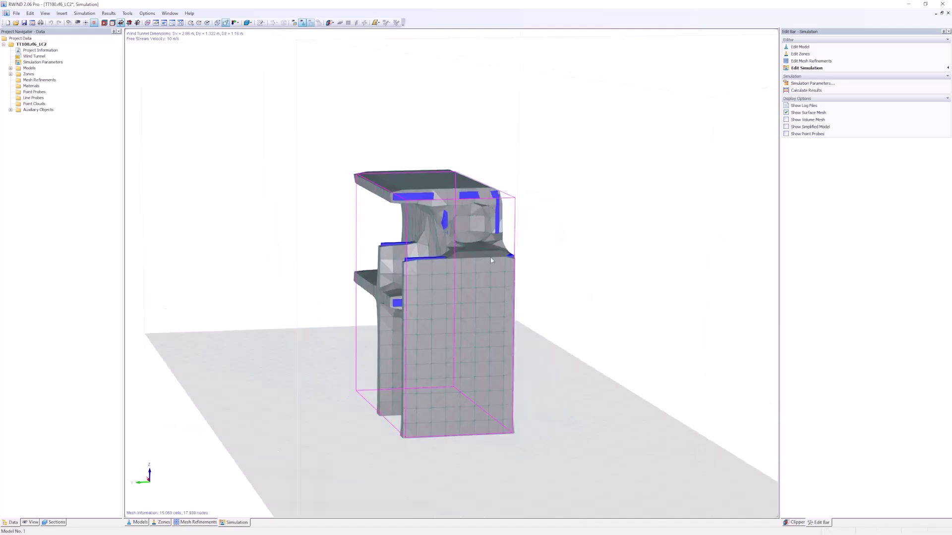
{"action": "scroll", "coordinate": [460, 216], "scroll_direction": "up", "scroll_amount": 2}
{"action": "scroll", "coordinate": [477, 244], "scroll_direction": "down", "scroll_amount": 3}
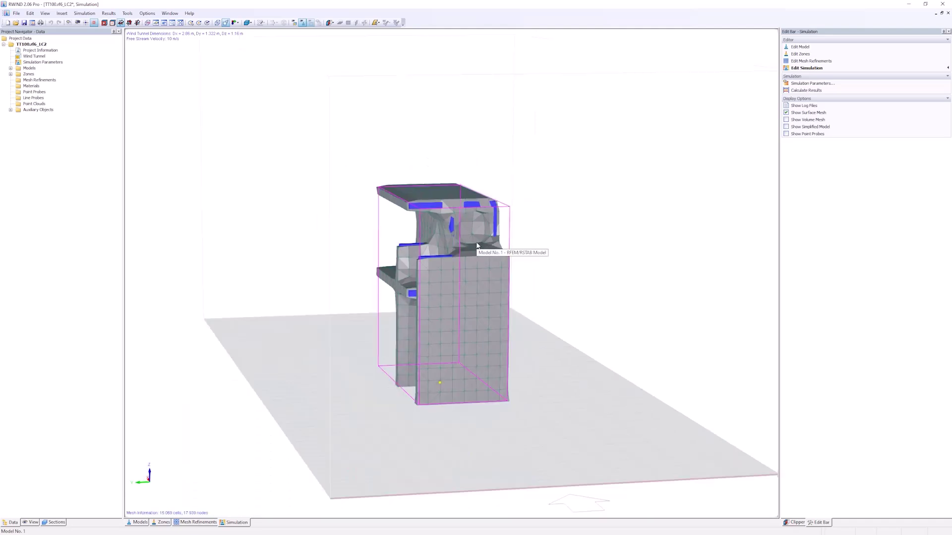
{"action": "middle_click_drag", "start_coordinate": [546, 278], "coordinate": [605, 282], "text": "ctrl"}
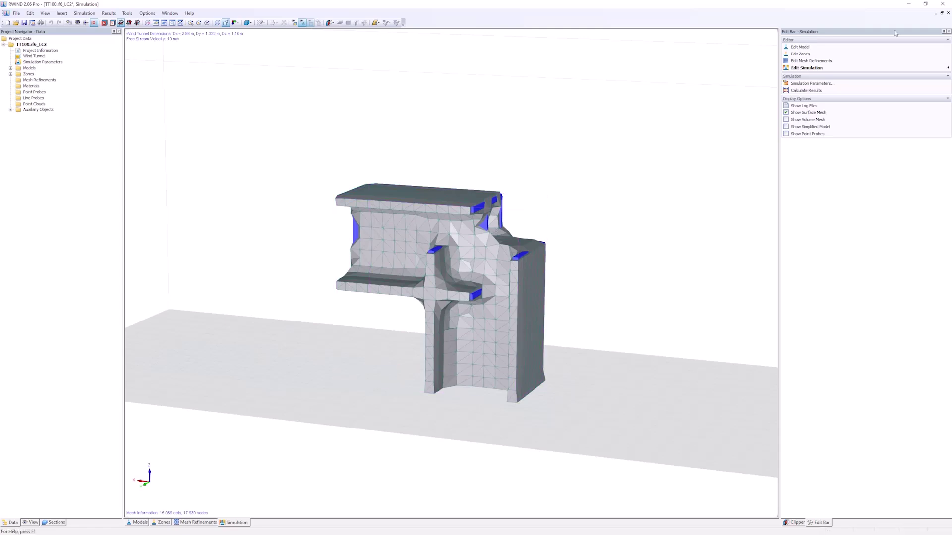
{"action": "left_click", "coordinate": [941, 5]}
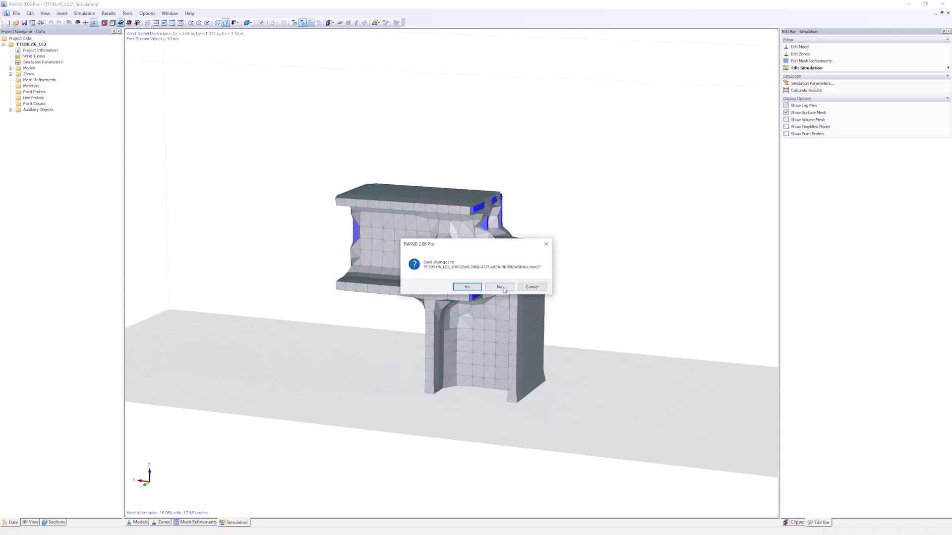
{"action": "left_click", "coordinate": [504, 289]}
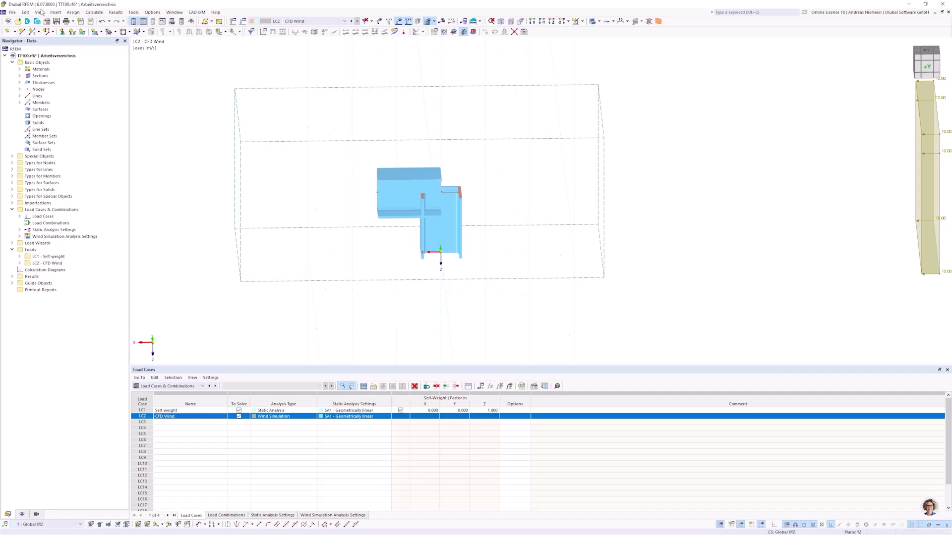
- Open the model file Mixed Model.rf6 from the RWIND Webinar Workflow folder
{"action": "left_click", "coordinate": [13, 12]}
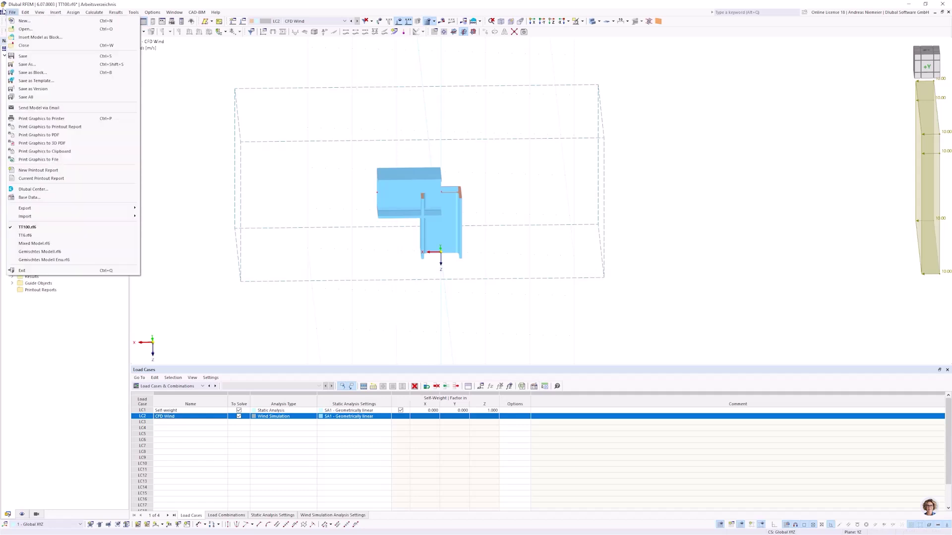
{"action": "key", "text": "Escape"}
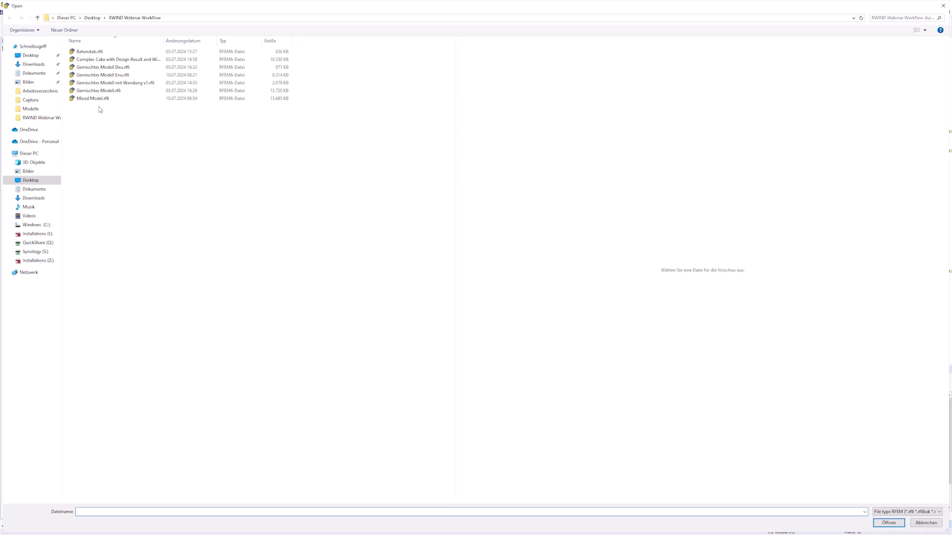
{"action": "left_click", "coordinate": [94, 98]}
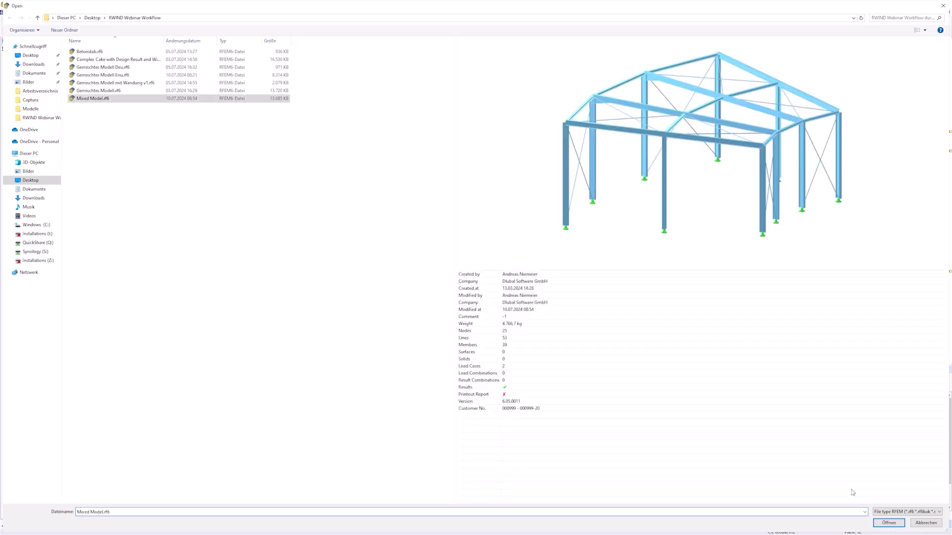
{"action": "left_click", "coordinate": [889, 523]}
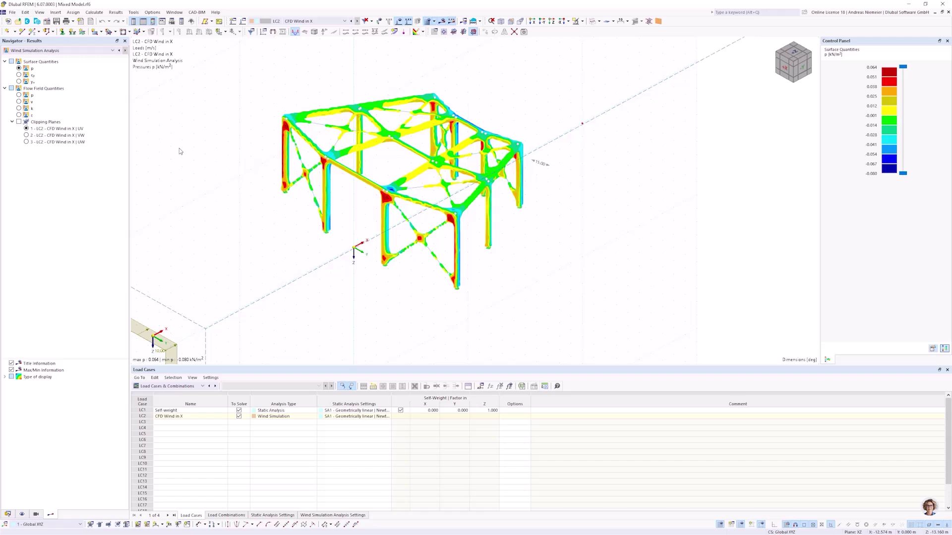
- Switch the displayed results from Wind Simulation Analysis to Static Analysis, then hide the results and loads
{"action": "left_click", "coordinate": [66, 51]}
{"action": "left_click", "coordinate": [67, 57]}
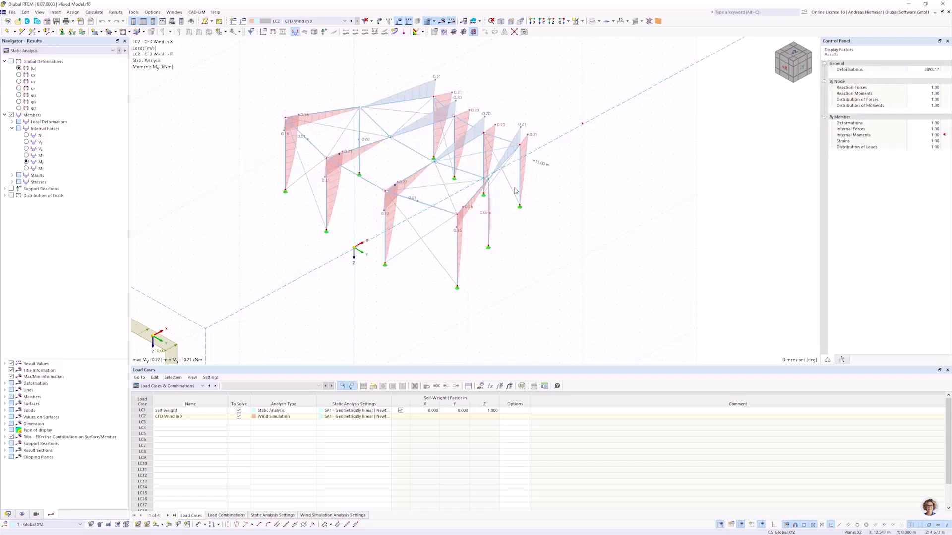
{"action": "left_click", "coordinate": [398, 21]}
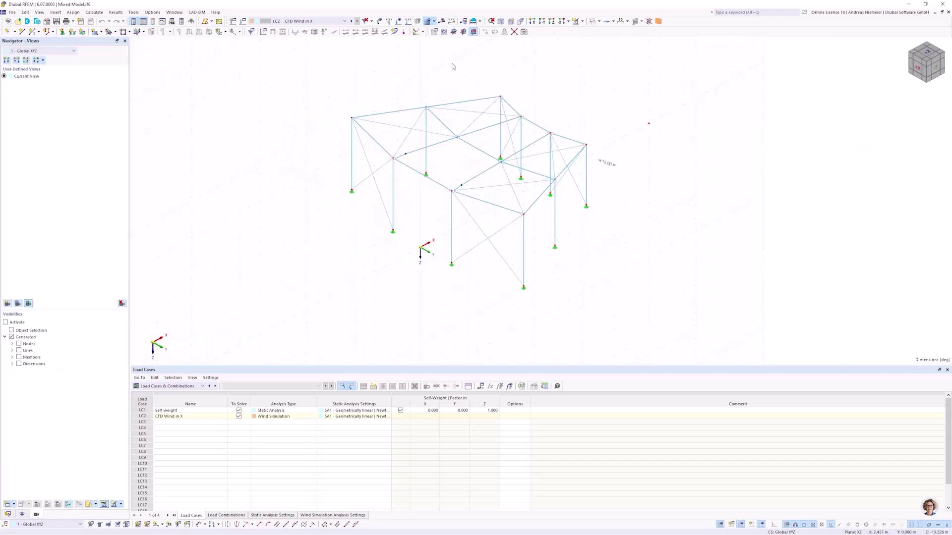
- Display the frame's members as solid rendered sections and view the structure from its gable side
{"action": "left_click", "coordinate": [594, 25]}
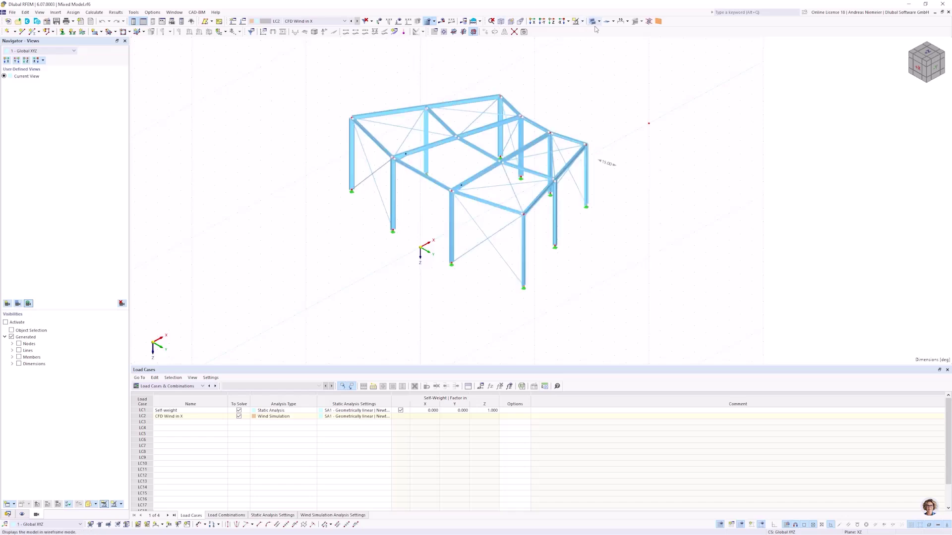
{"action": "middle_click_drag", "start_coordinate": [556, 149], "coordinate": [502, 247], "text": "ctrl"}
{"action": "middle_click_drag", "start_coordinate": [580, 215], "coordinate": [574, 249]}
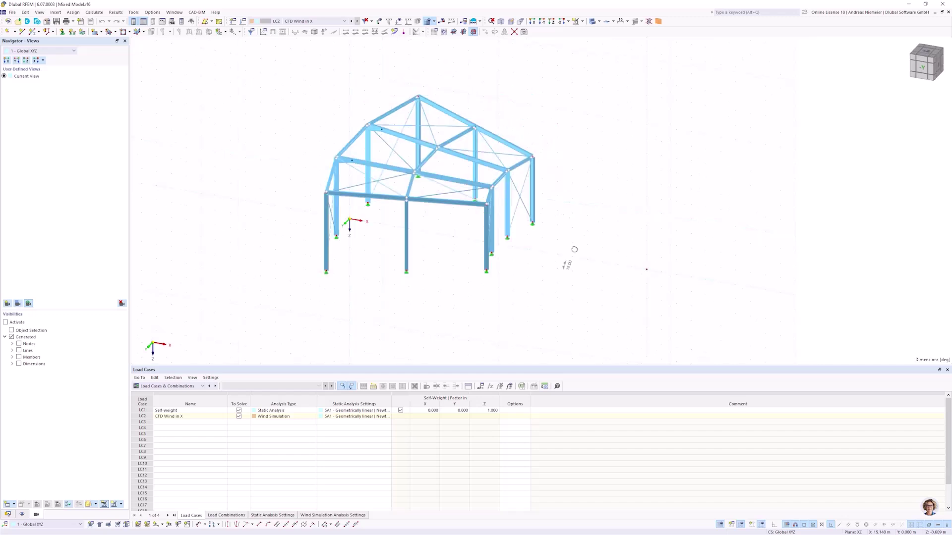
{"action": "scroll", "coordinate": [548, 170], "scroll_direction": "up", "scroll_amount": 2}
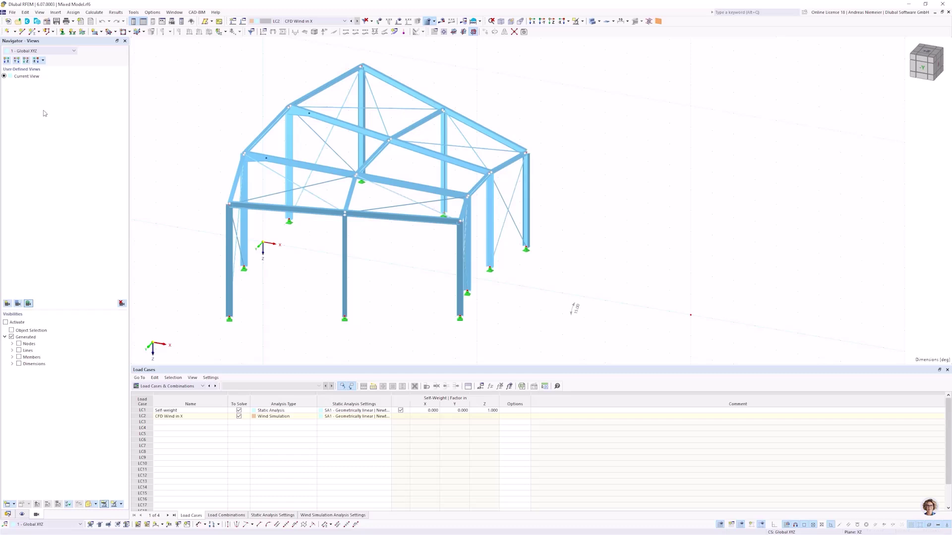
- Make LC1 Self-weight the active load case and view the whole frame from the side
{"action": "left_click", "coordinate": [313, 21]}
{"action": "left_click", "coordinate": [296, 40]}
{"action": "scroll", "coordinate": [289, 295], "scroll_direction": "down", "scroll_amount": 2}
{"action": "middle_click_drag", "start_coordinate": [289, 295], "coordinate": [321, 299], "text": "ctrl"}
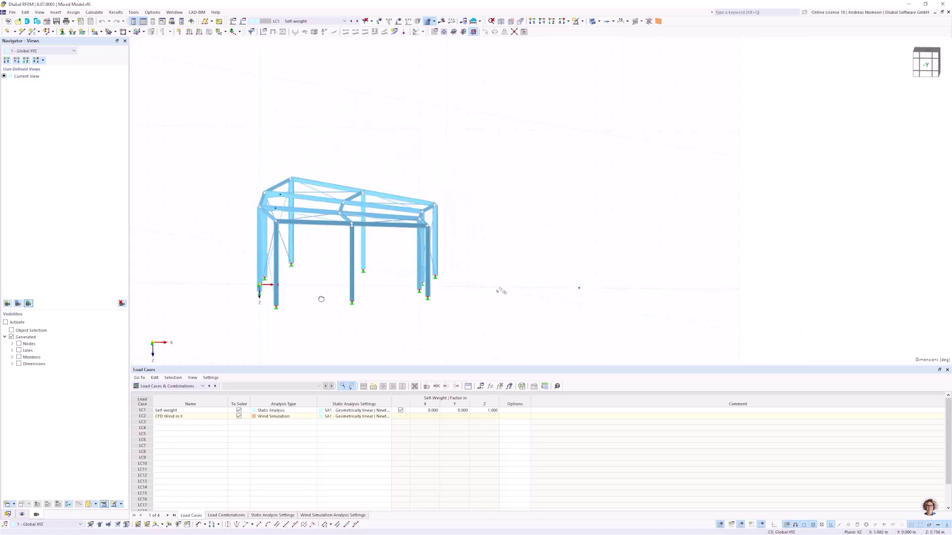
- Show the static analysis results of LC1 Self-weight with the member moments My, and view the frame obliquely from above
{"action": "key", "text": "F5"}
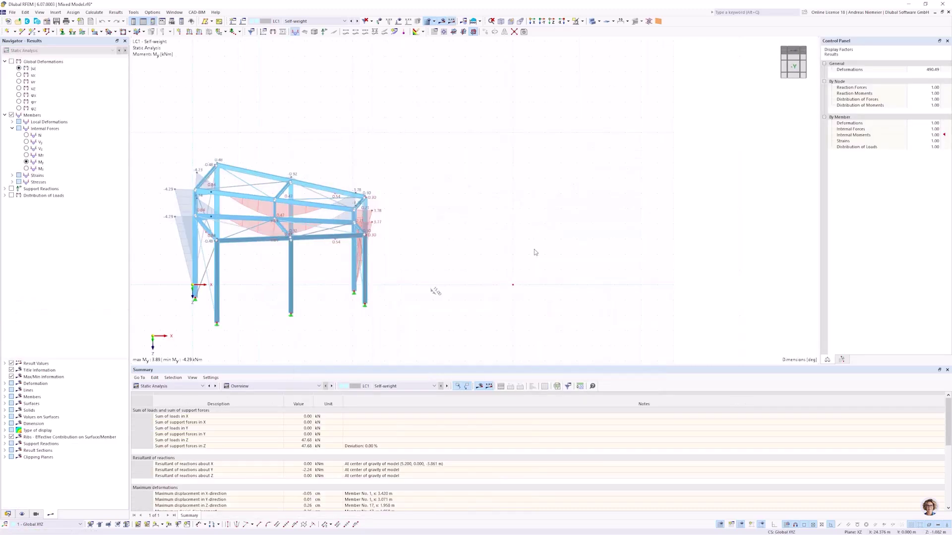
{"action": "middle_click_drag", "start_coordinate": [535, 252], "coordinate": [481, 232], "text": "ctrl"}
{"action": "scroll", "coordinate": [481, 232], "scroll_direction": "down", "scroll_amount": 1}
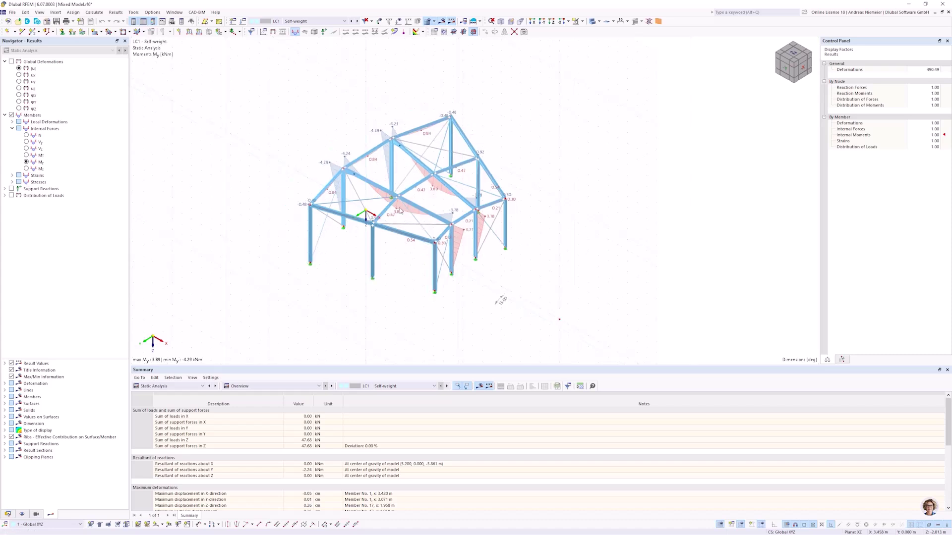
{"action": "scroll", "coordinate": [401, 211], "scroll_direction": "up", "scroll_amount": 2}
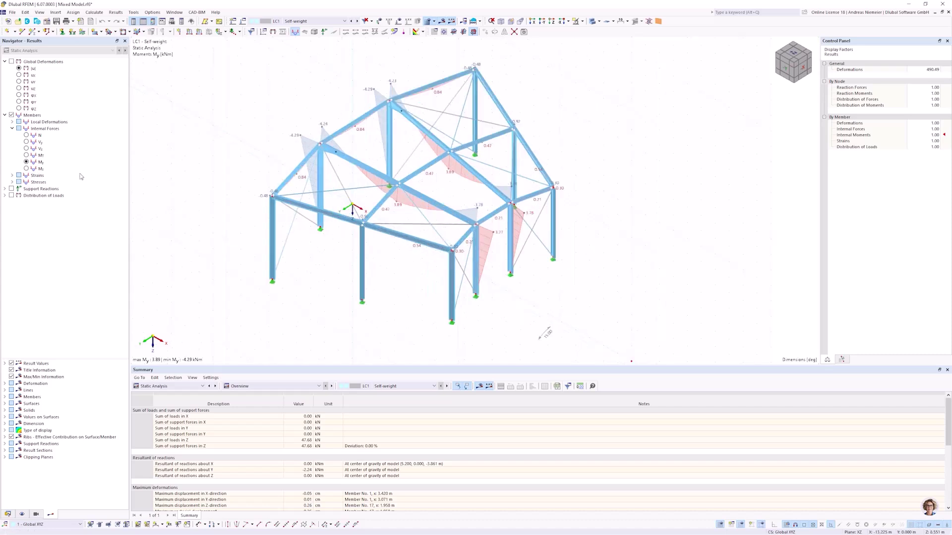
- Display the global deformations of the frame under LC1 Self-weight
{"action": "left_click", "coordinate": [6, 61]}
{"action": "left_click", "coordinate": [11, 62]}
{"action": "middle_click_drag", "start_coordinate": [277, 218], "coordinate": [305, 274], "text": "ctrl"}
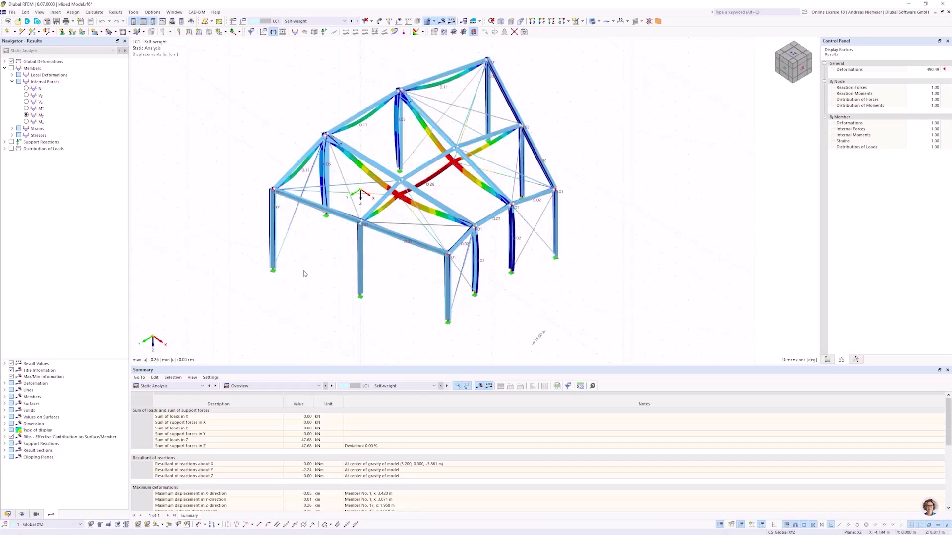
- Display the members' axial forces N, followed by their bending moments My, for LC1 Self-weight
{"action": "left_click", "coordinate": [26, 88]}
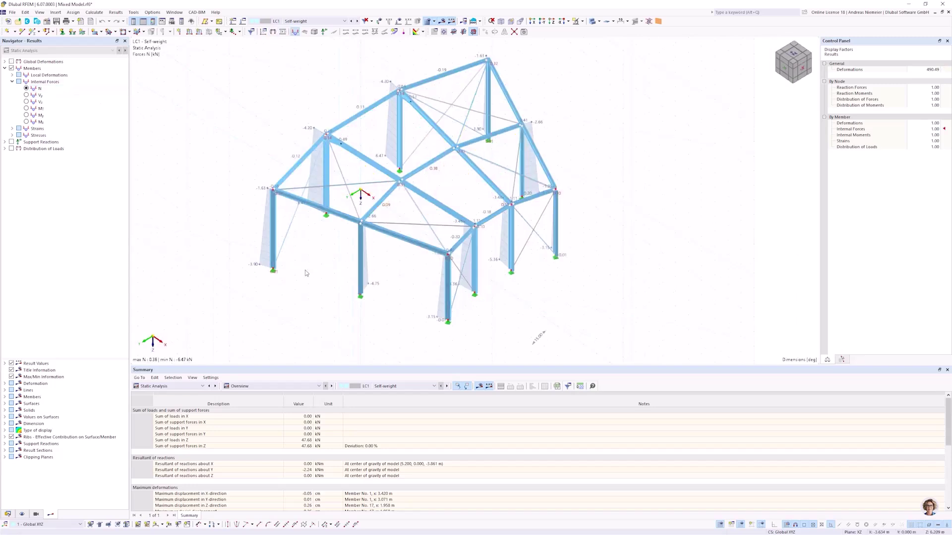
{"action": "middle_click_drag", "start_coordinate": [306, 273], "coordinate": [315, 282], "text": "ctrl"}
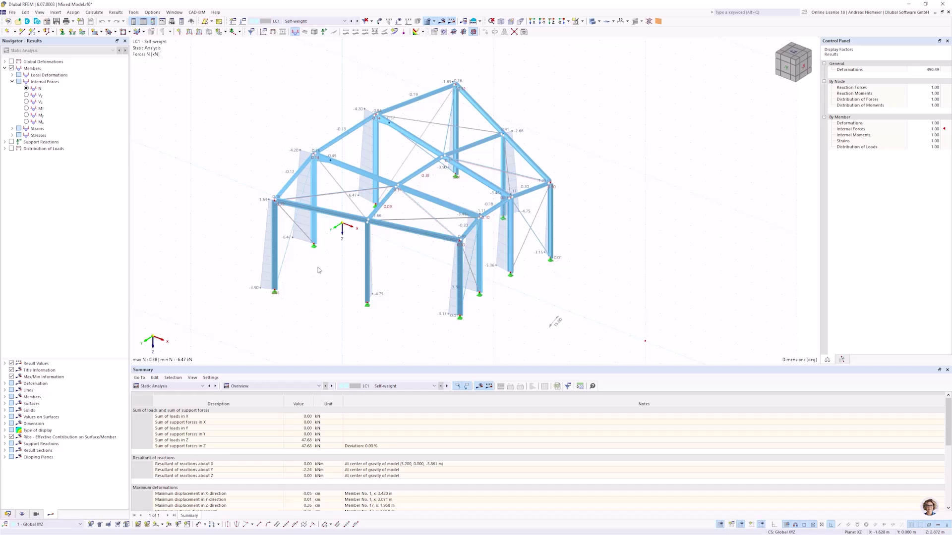
{"action": "left_click", "coordinate": [26, 115]}
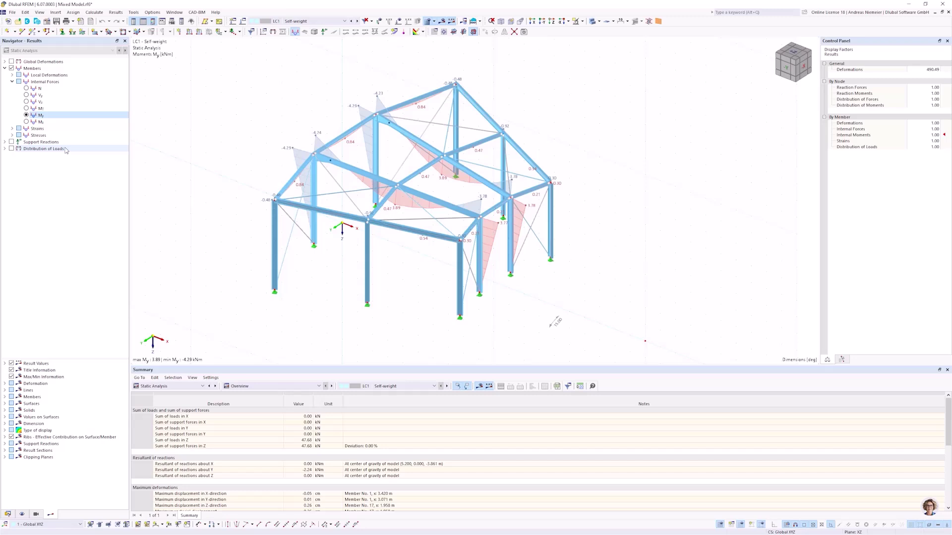
- Display the members' normal stresses σx and examine them closely around the roof beams
{"action": "left_click", "coordinate": [13, 129]}
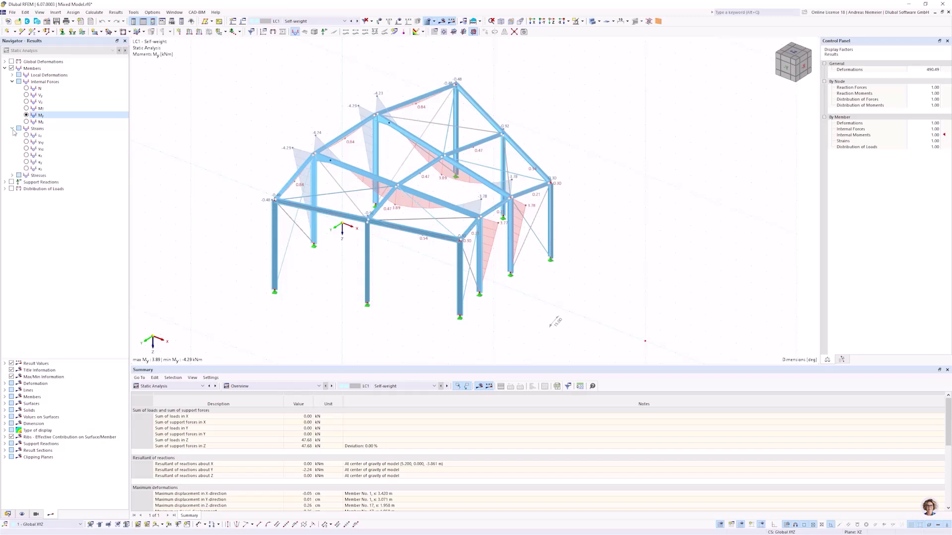
{"action": "left_click", "coordinate": [13, 129]}
{"action": "left_click", "coordinate": [12, 136]}
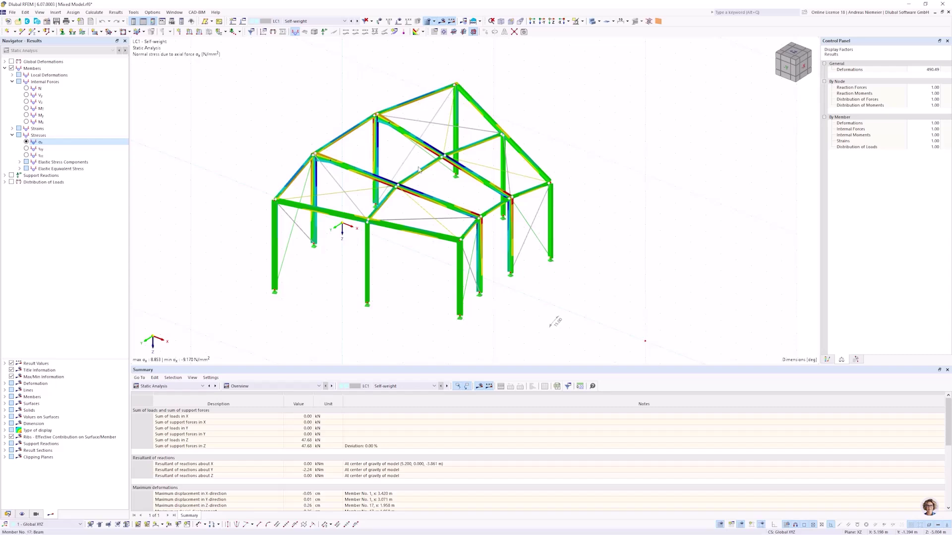
{"action": "scroll", "coordinate": [423, 186], "scroll_direction": "up", "scroll_amount": 5}
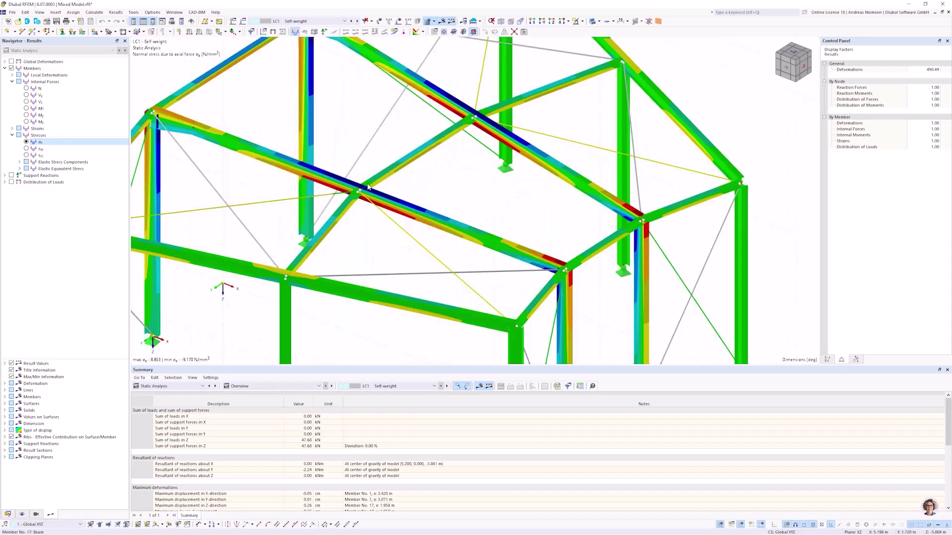
{"action": "scroll", "coordinate": [368, 186], "scroll_direction": "down", "scroll_amount": 4}
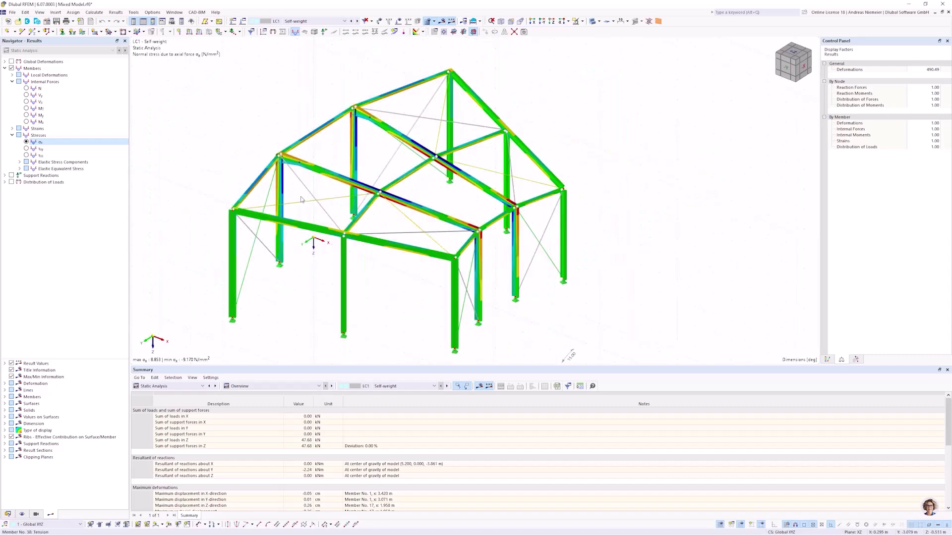
- Add the support reactions to the displayed results and view all column bases
{"action": "left_click", "coordinate": [11, 176]}
{"action": "scroll", "coordinate": [429, 168], "scroll_direction": "down", "scroll_amount": 1}
{"action": "middle_click_drag", "start_coordinate": [429, 168], "coordinate": [520, 262], "text": "ctrl"}
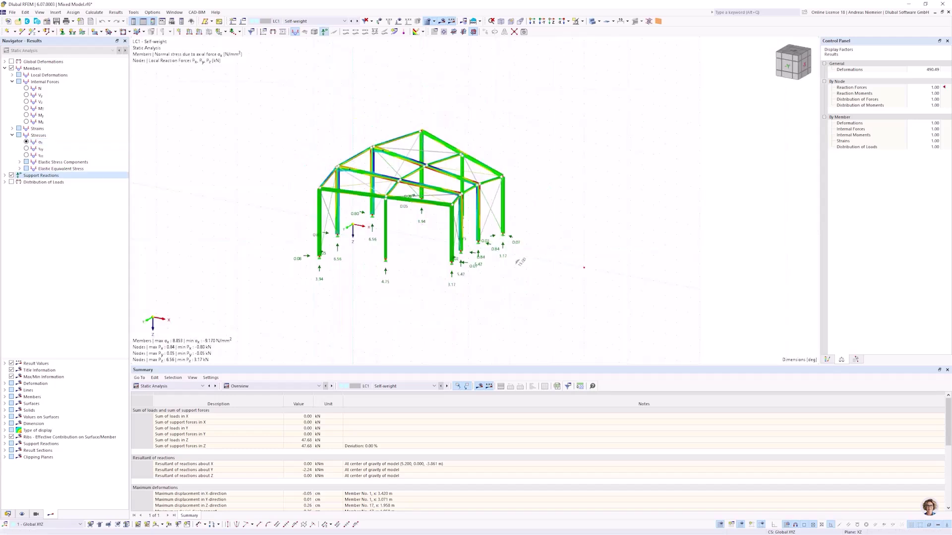
- Switch the member results to axial forces N, then hide the support reactions
{"action": "left_click", "coordinate": [26, 88]}
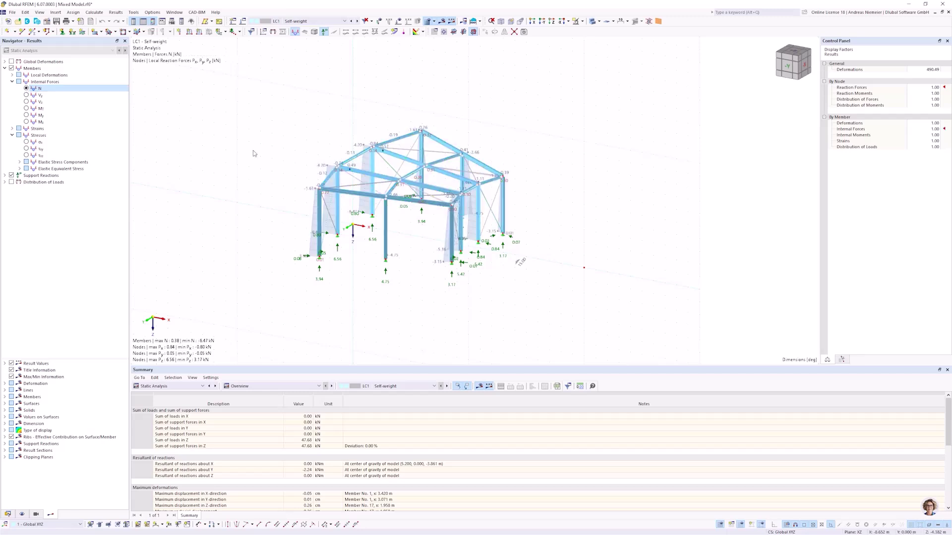
{"action": "mouse_move", "coordinate": [295, 162]}
{"action": "middle_mouse_down", "text": "ctrl"}
{"action": "mouse_move", "coordinate": [261, 189]}
{"action": "mouse_move", "coordinate": [297, 160]}
{"action": "middle_mouse_up", "text": "ctrl"}
{"action": "scroll", "coordinate": [298, 160], "scroll_direction": "up", "scroll_amount": 2}
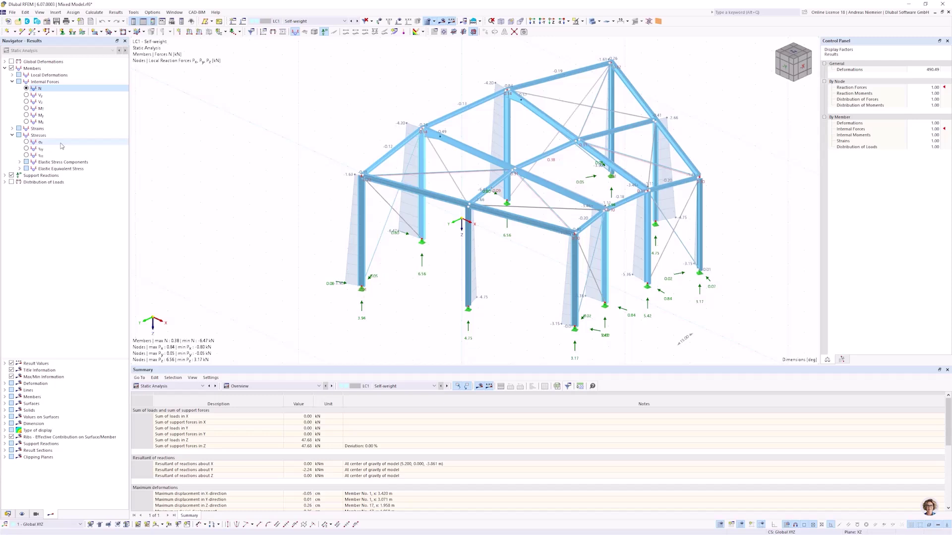
{"action": "left_click", "coordinate": [12, 176]}
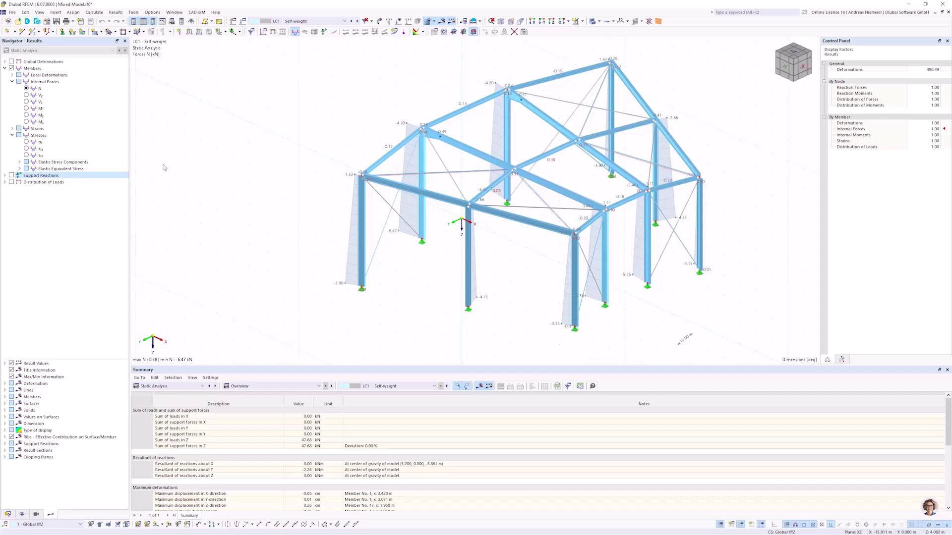
- Open the Load Cases & Combinations table and make LC2 CFD Wind in X the active load case
{"action": "left_click", "coordinate": [180, 388]}
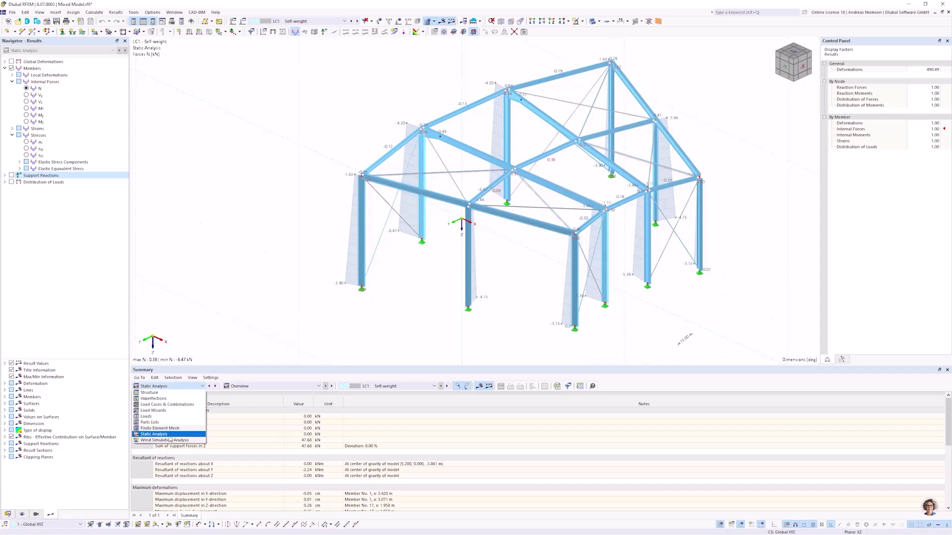
{"action": "left_click", "coordinate": [183, 405]}
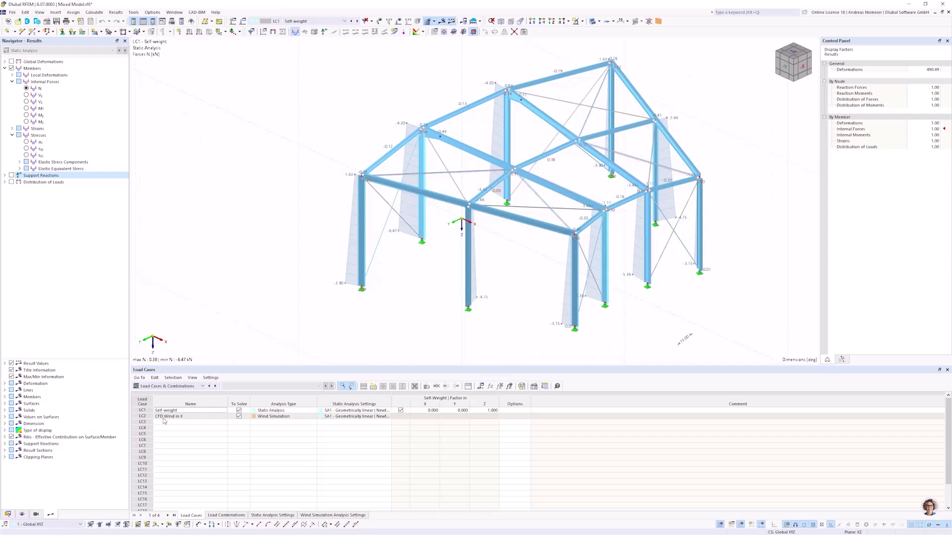
{"action": "left_click", "coordinate": [164, 416]}
{"action": "scroll", "coordinate": [244, 270], "scroll_direction": "down", "scroll_amount": 3}
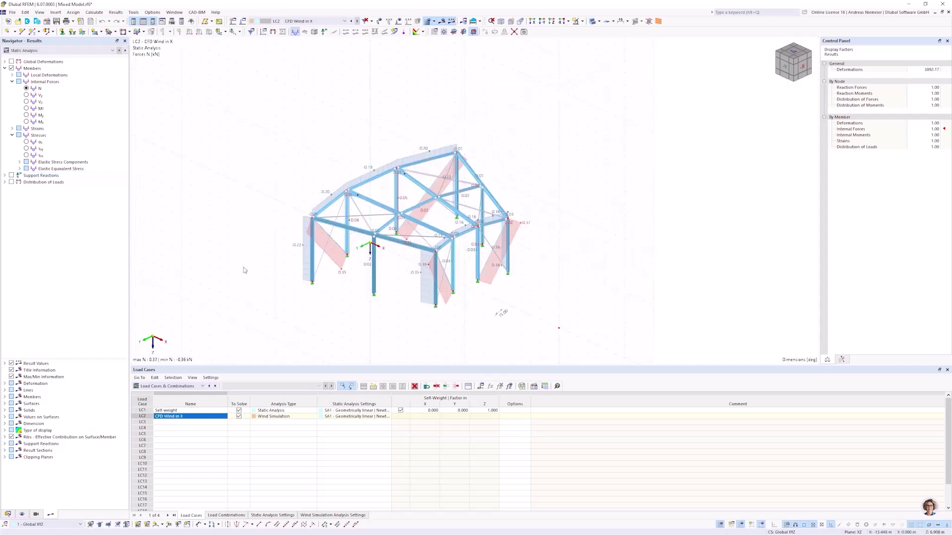
{"action": "scroll", "coordinate": [244, 270], "scroll_direction": "up", "scroll_amount": 2}
{"action": "left_click", "coordinate": [191, 418]}
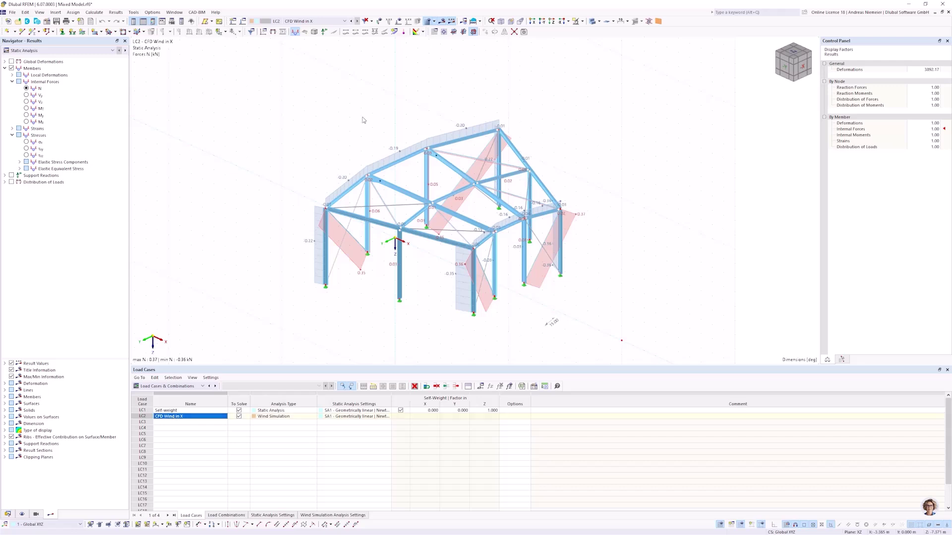
- Display the loads of LC2 and view the complete wind tunnel with its inflow wind profile around the frame
{"action": "left_click", "coordinate": [399, 21]}
{"action": "middle_click_drag", "start_coordinate": [409, 283], "coordinate": [271, 279], "text": "ctrl"}
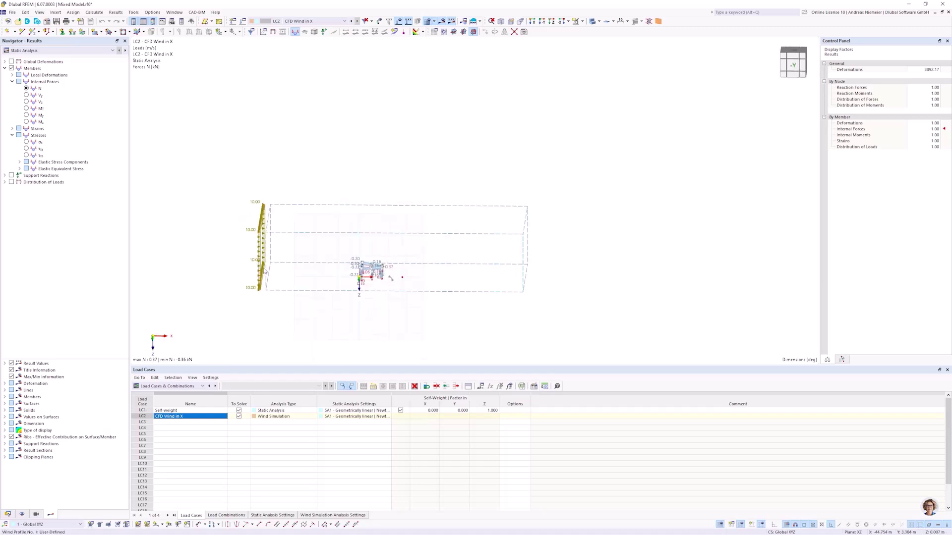
{"action": "middle_click_drag", "start_coordinate": [404, 320], "coordinate": [402, 289], "text": "ctrl"}
{"action": "scroll", "coordinate": [350, 291], "scroll_direction": "up", "scroll_amount": 2}
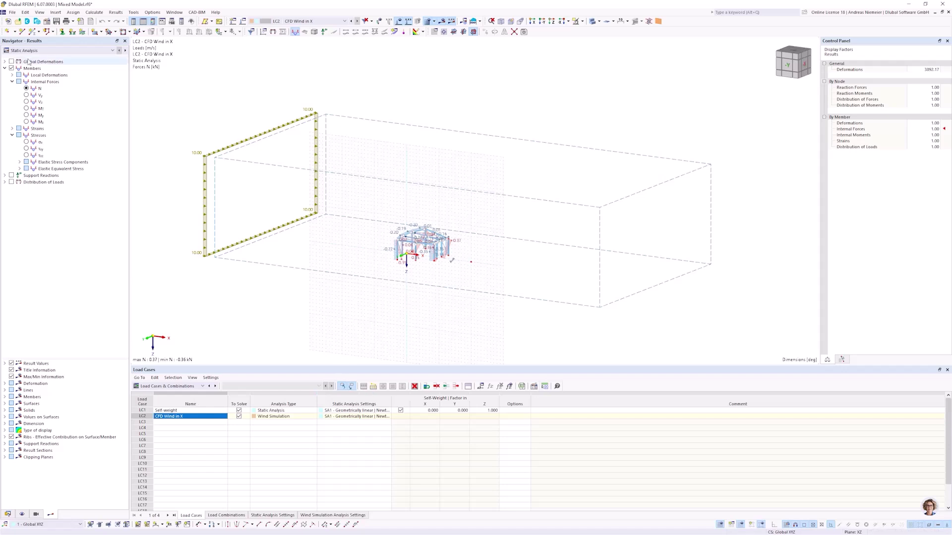
- Display the frame's global deformations under LC2, followed by the members' bending moments My
{"action": "left_click", "coordinate": [11, 61]}
{"action": "middle_click_drag", "start_coordinate": [319, 266], "coordinate": [525, 203], "text": "ctrl"}
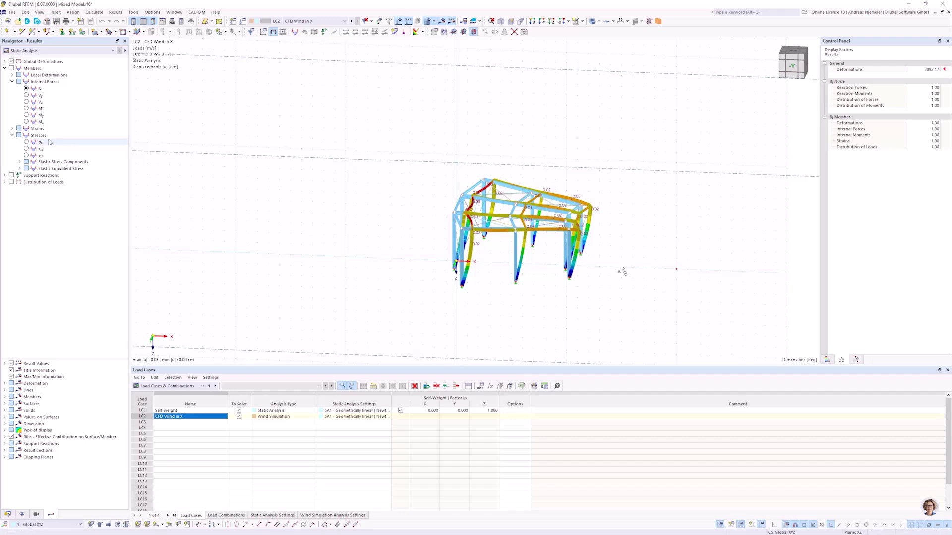
{"action": "left_click", "coordinate": [26, 115]}
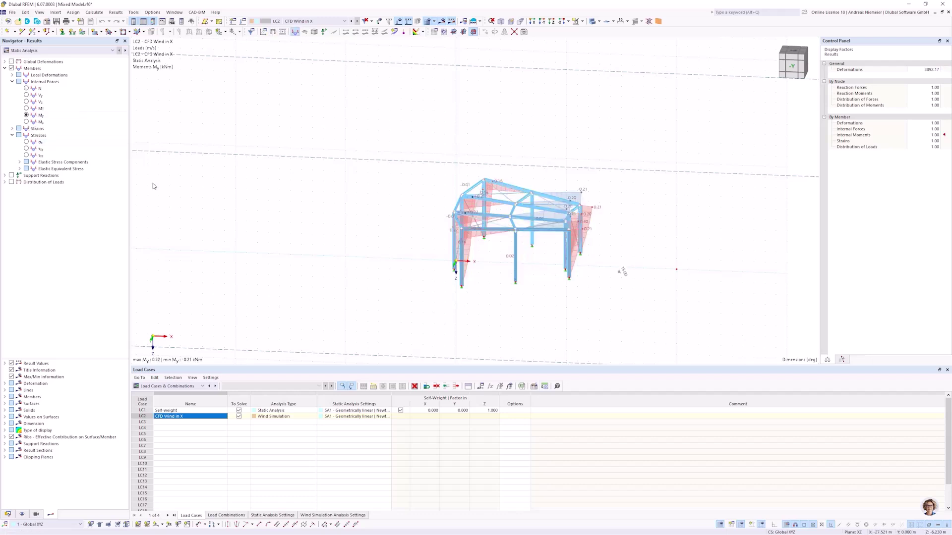
{"action": "scroll", "coordinate": [358, 200], "scroll_direction": "down", "scroll_amount": 3}
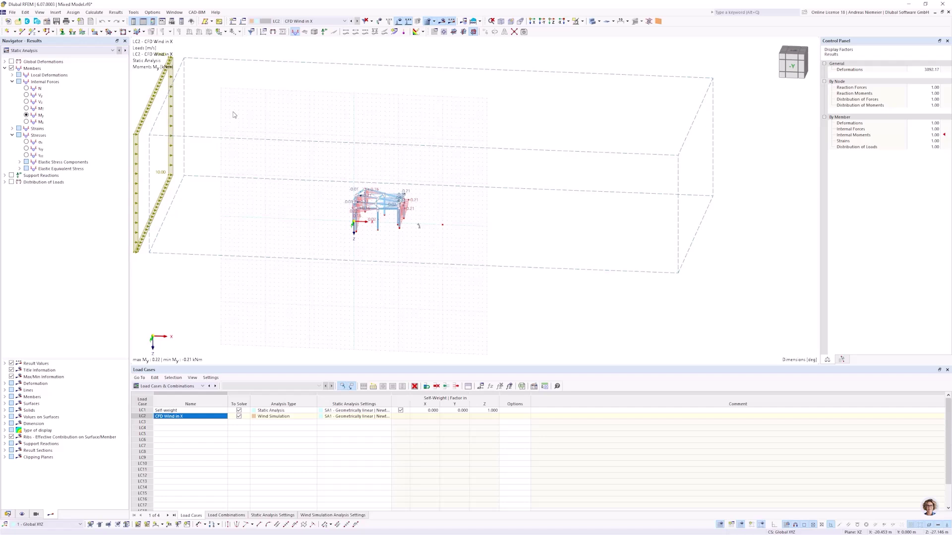
{"action": "scroll", "coordinate": [358, 223], "scroll_direction": "up", "scroll_amount": 1}
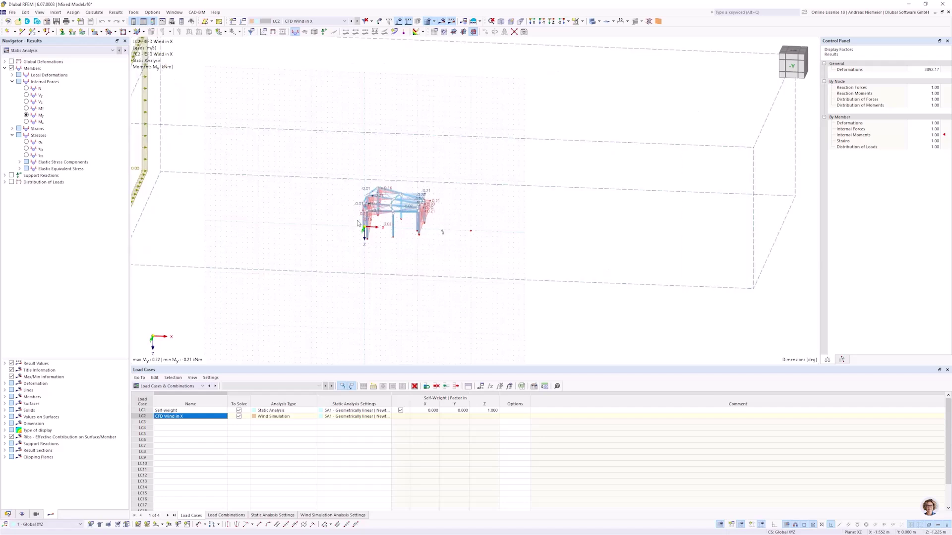
{"action": "scroll", "coordinate": [358, 223], "scroll_direction": "down", "scroll_amount": 1}
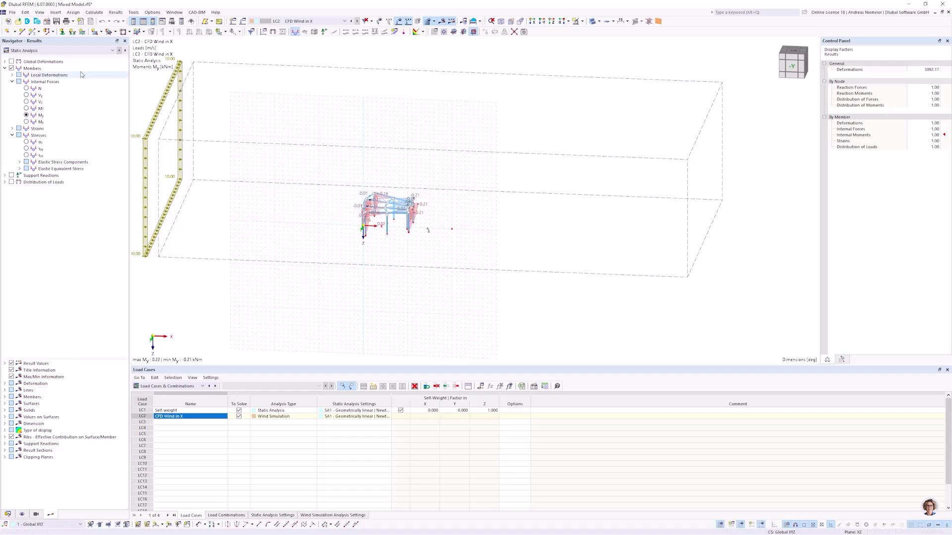
- Switch the displayed results to Wind Simulation Analysis and examine the surface pressures p on the frame members
{"action": "left_click", "coordinate": [82, 51]}
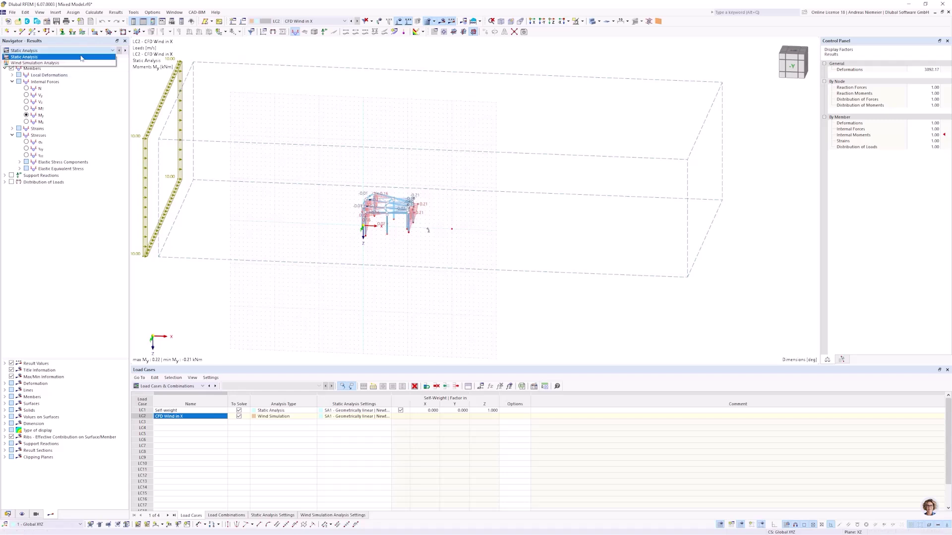
{"action": "left_click", "coordinate": [44, 63]}
{"action": "middle_click_drag", "start_coordinate": [263, 290], "coordinate": [410, 251], "text": "ctrl"}
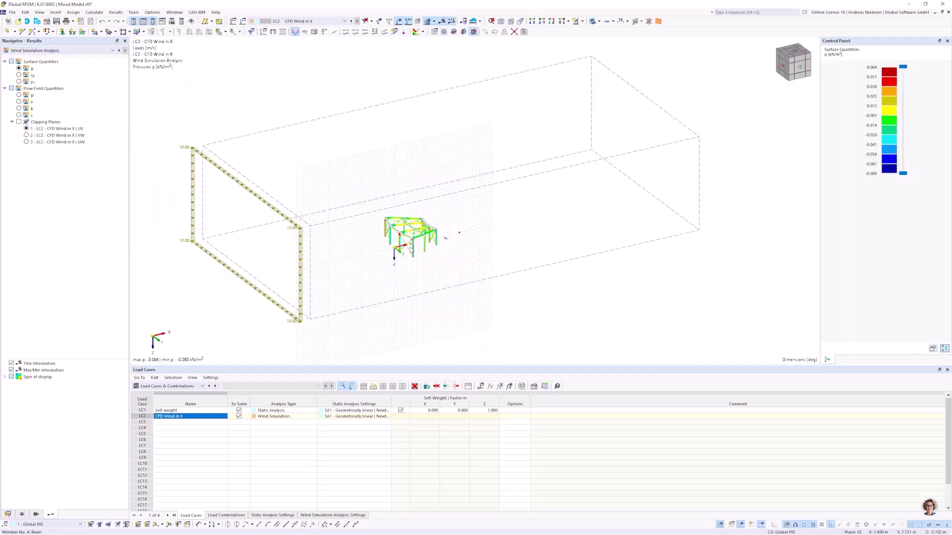
{"action": "scroll", "coordinate": [410, 251], "scroll_direction": "up", "scroll_amount": 3}
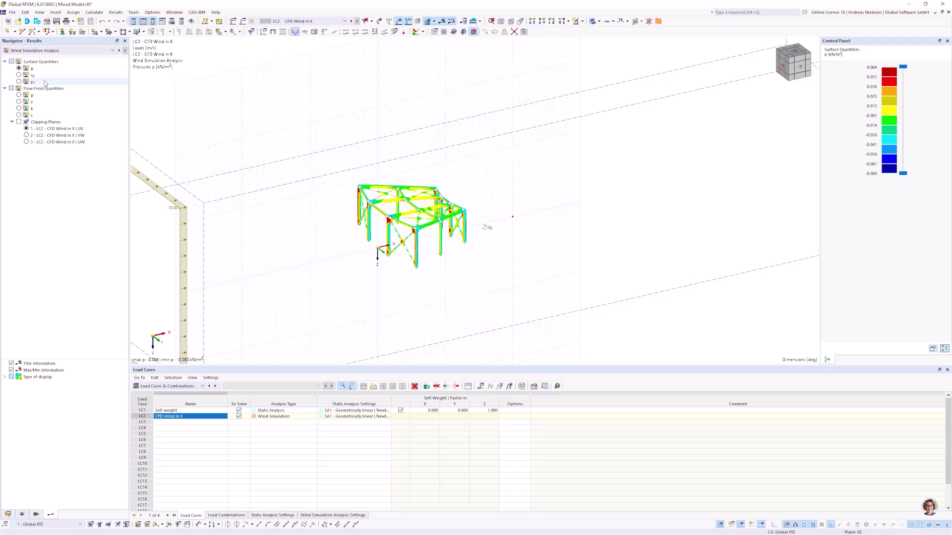
- Display the flow field pressure p on the UV clipping plane, followed by the VW clipping plane
{"action": "left_click", "coordinate": [19, 95]}
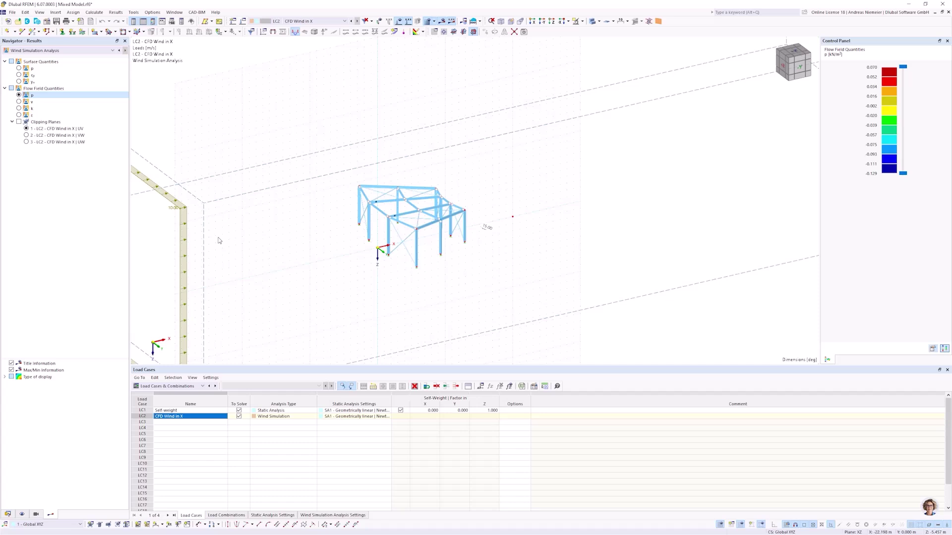
{"action": "left_click", "coordinate": [19, 122]}
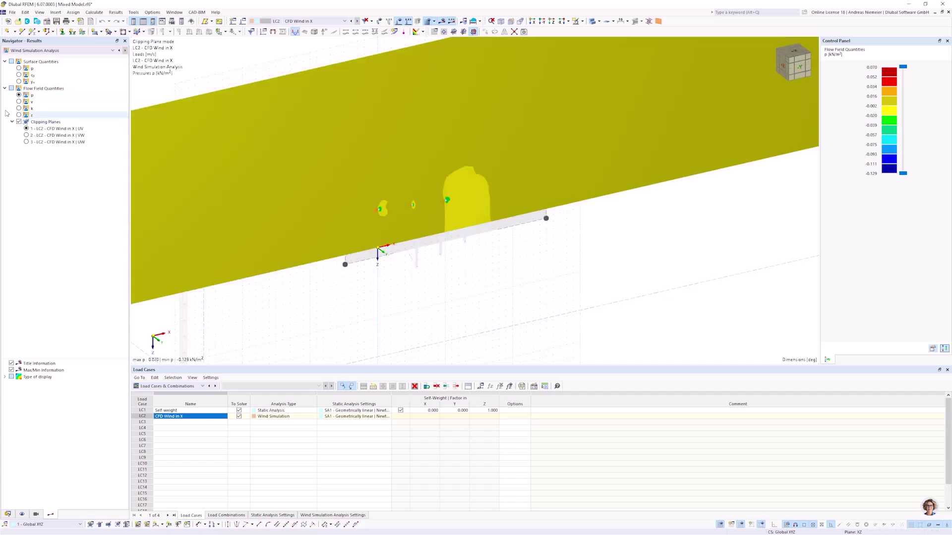
{"action": "left_click", "coordinate": [26, 135]}
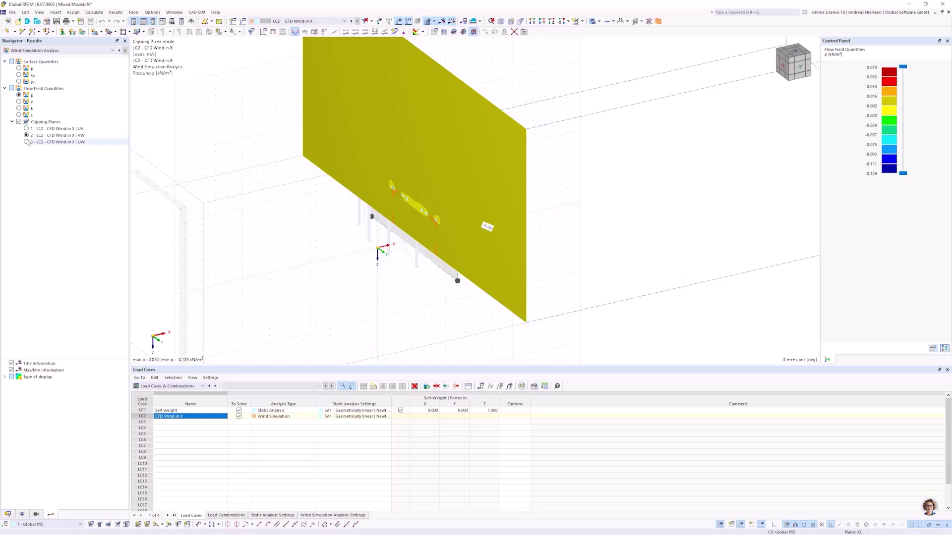
- Switch to the UW clipping plane, shift it slightly upward through the columns, and examine the pressures from above
{"action": "left_click", "coordinate": [26, 142]}
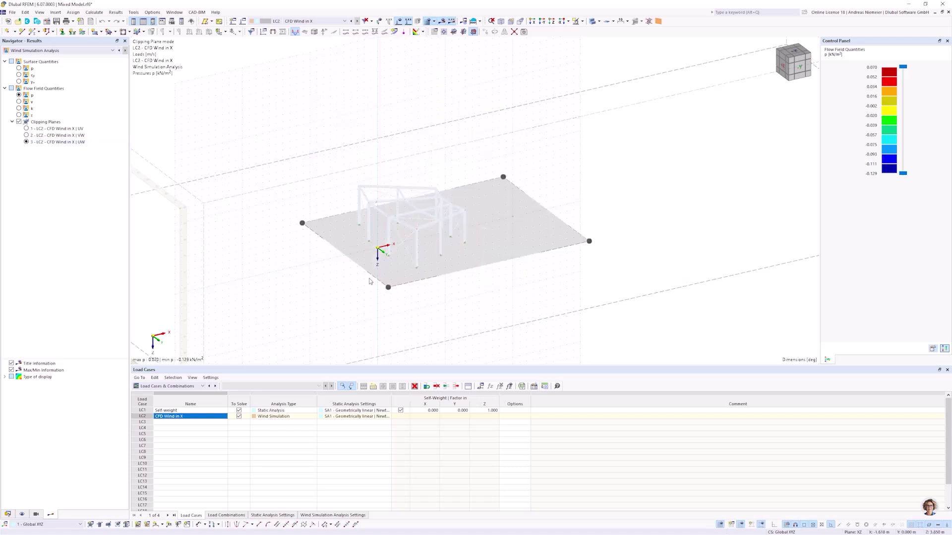
{"action": "left_click_drag", "start_coordinate": [389, 284], "coordinate": [388, 281]}
{"action": "middle_click_drag", "start_coordinate": [318, 92], "coordinate": [348, 179], "text": "ctrl"}
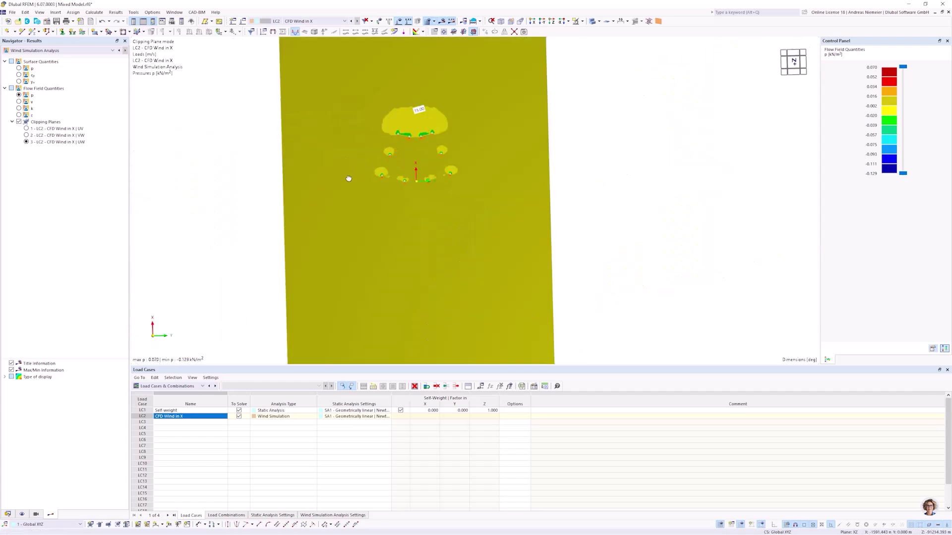
{"action": "scroll", "coordinate": [425, 274], "scroll_direction": "up", "scroll_amount": 5}
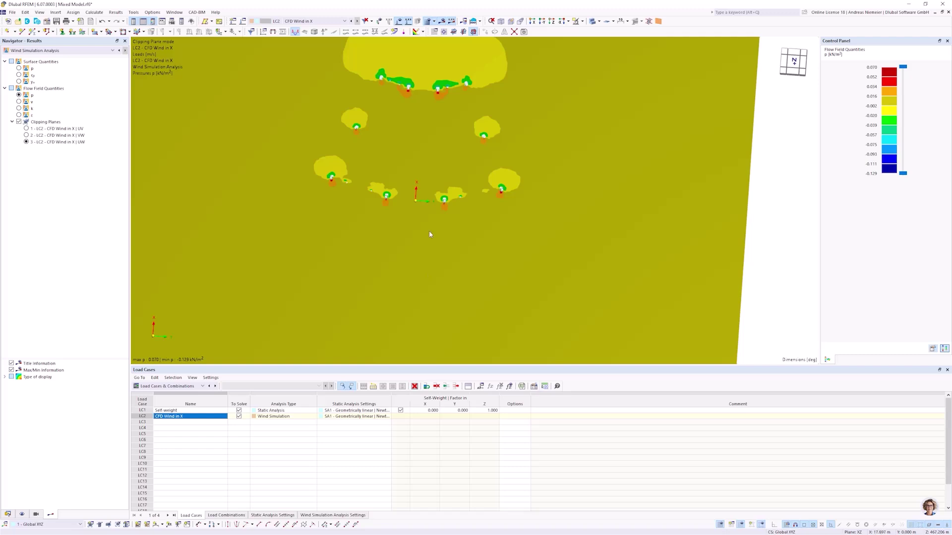
- Examine the pressure zones around the individual front columns on the UW clipping plane
{"action": "scroll", "coordinate": [333, 184], "scroll_direction": "up", "scroll_amount": 3}
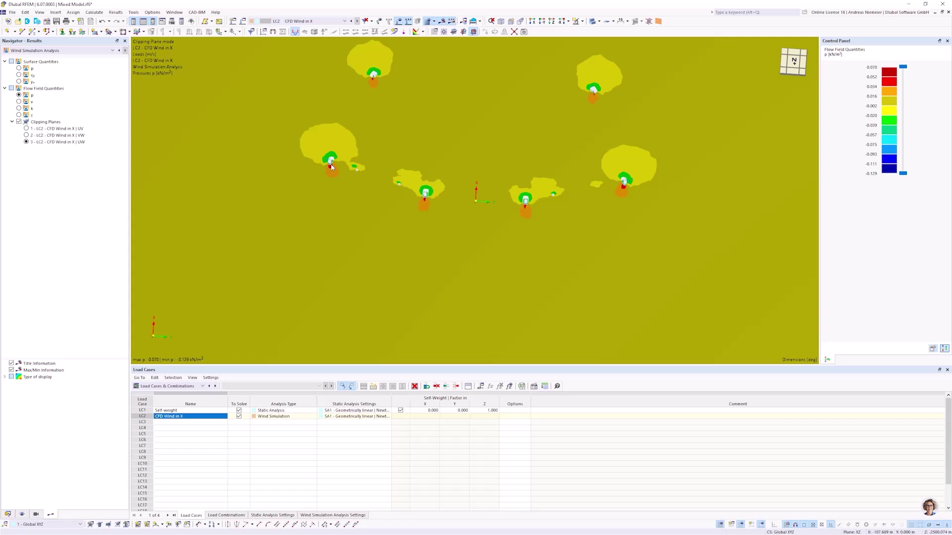
{"action": "scroll", "coordinate": [418, 175], "scroll_direction": "up", "scroll_amount": 9}
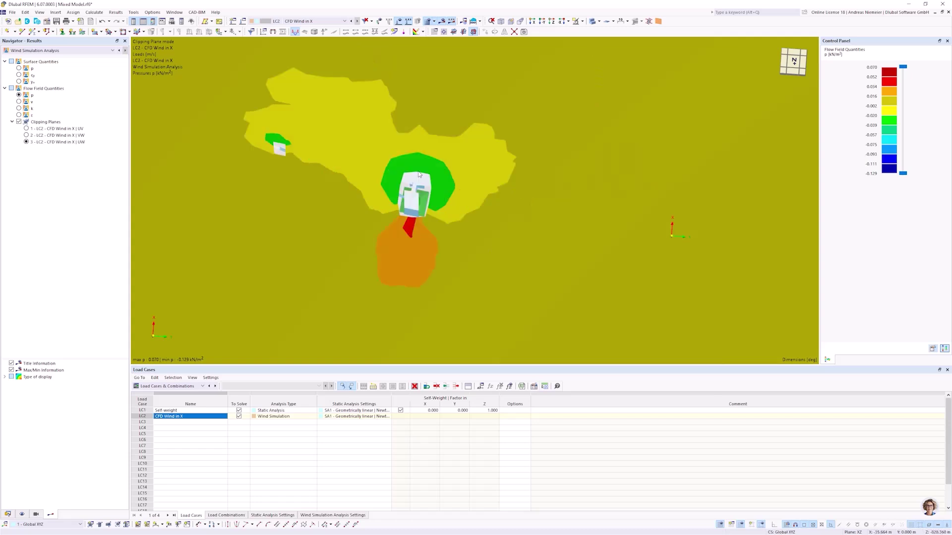
{"action": "scroll", "coordinate": [369, 223], "scroll_direction": "down", "scroll_amount": 5}
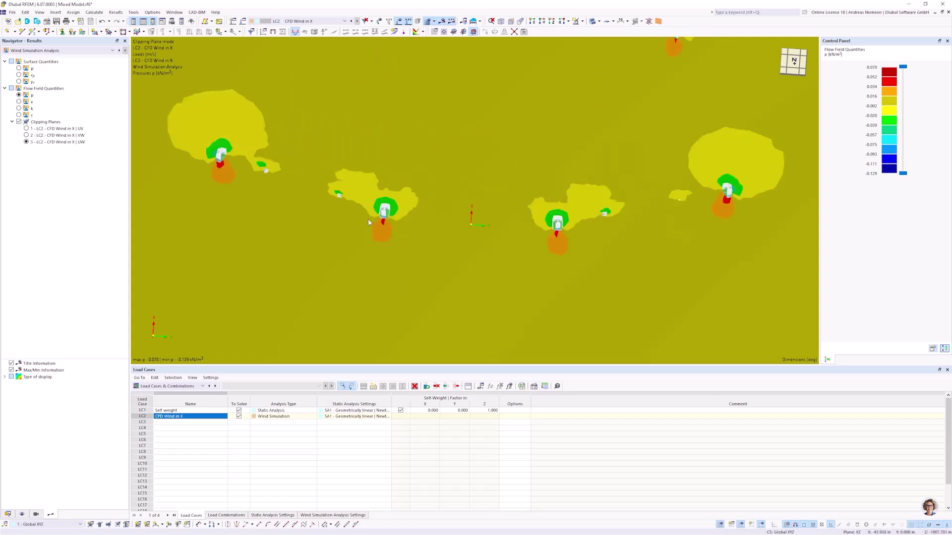
{"action": "scroll", "coordinate": [368, 222], "scroll_direction": "down", "scroll_amount": 4}
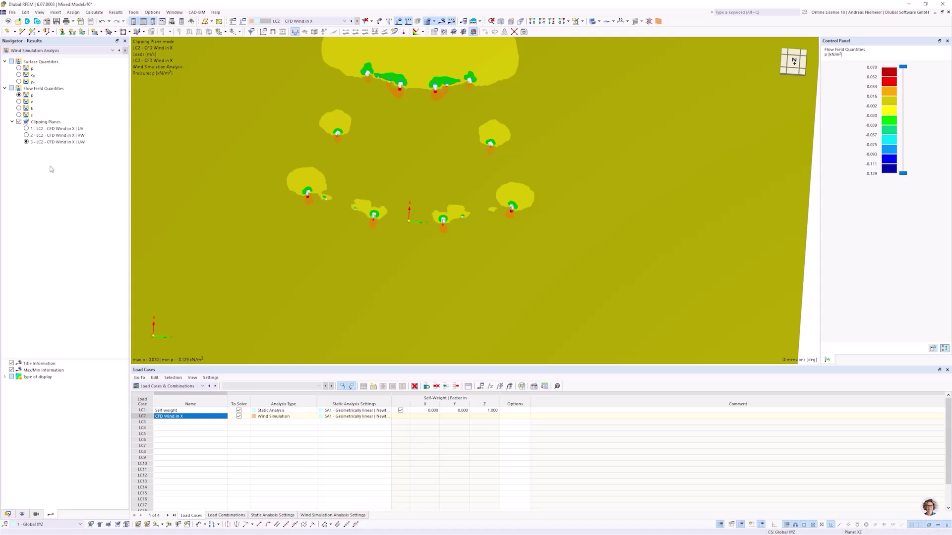
- Display the flow field velocity v on the UW clipping plane and examine the wakes behind the columns
{"action": "left_click", "coordinate": [19, 102]}
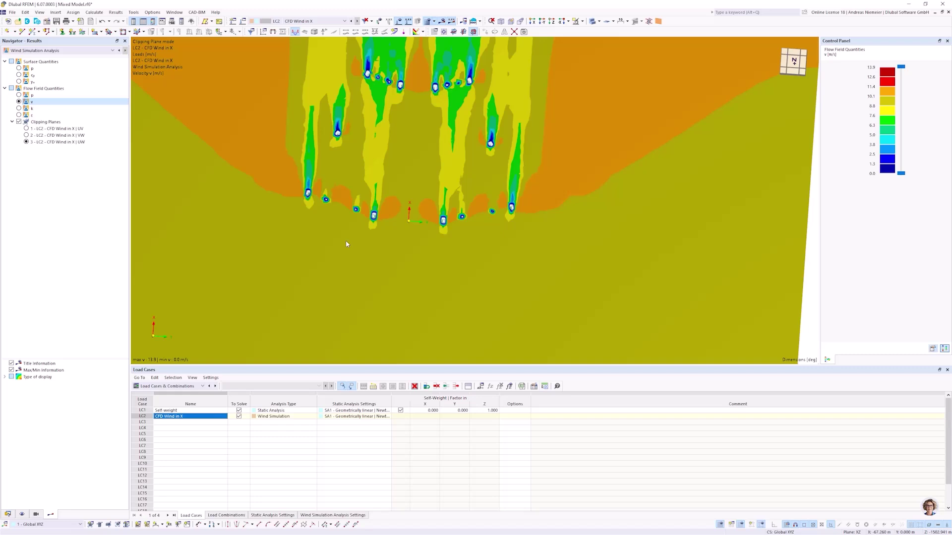
{"action": "scroll", "coordinate": [346, 242], "scroll_direction": "down", "scroll_amount": 2}
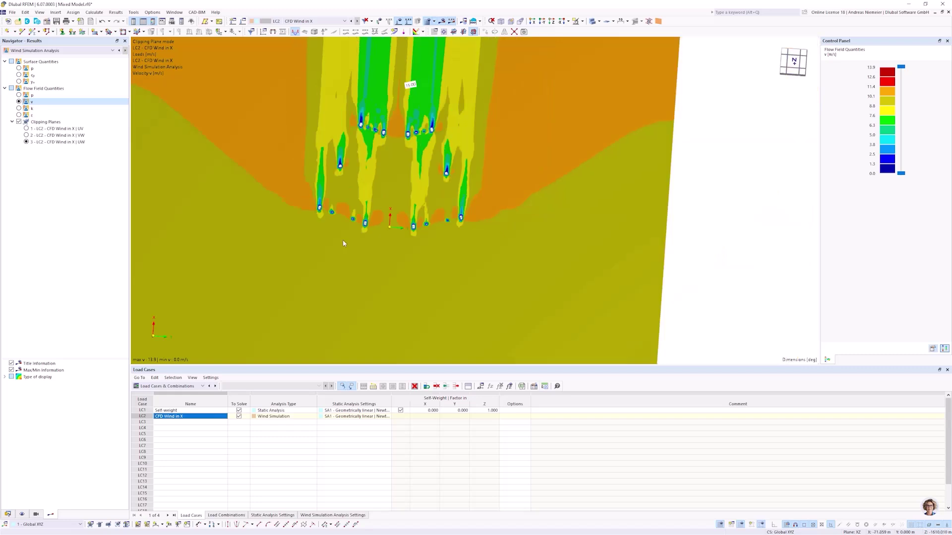
{"action": "scroll", "coordinate": [334, 156], "scroll_direction": "up", "scroll_amount": 1}
{"action": "scroll", "coordinate": [334, 155], "scroll_direction": "up", "scroll_amount": 3}
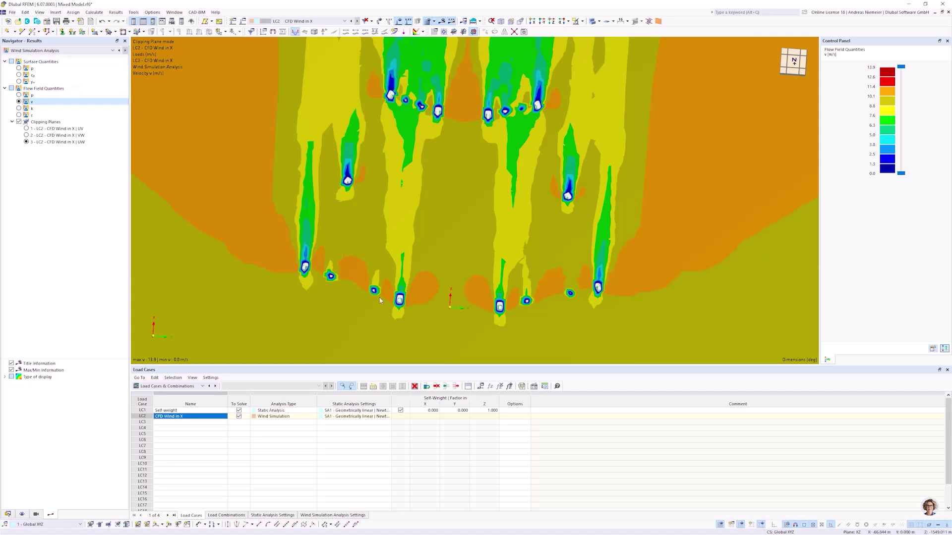
{"action": "mouse_move", "coordinate": [384, 296]}
{"action": "middle_click_drag", "start_coordinate": [337, 230], "coordinate": [347, 199], "text": "ctrl"}
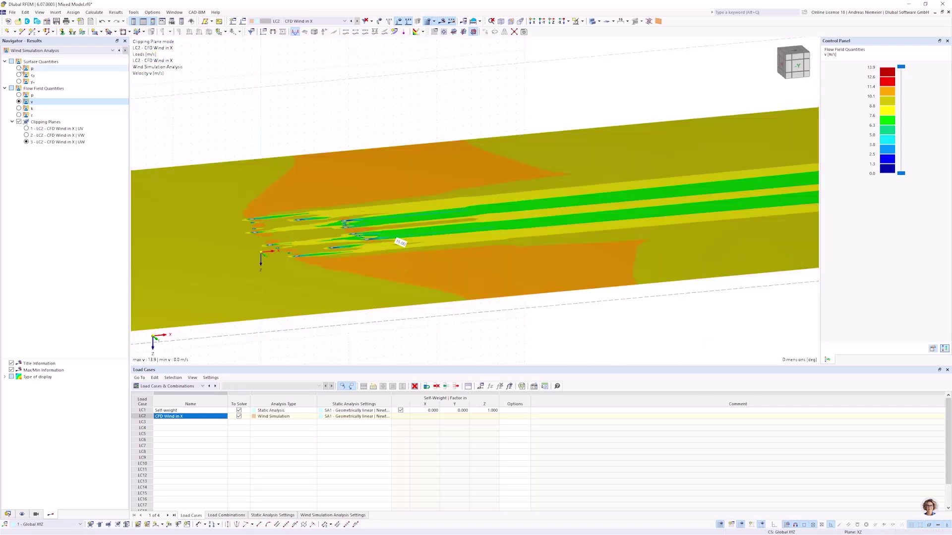
- Display the surface pressures p with the clipping planes hidden and examine them on the frame members
{"action": "left_click", "coordinate": [19, 69]}
{"action": "middle_click_drag", "start_coordinate": [237, 269], "coordinate": [553, 33], "text": "ctrl"}
{"action": "left_click", "coordinate": [584, 21]}
{"action": "left_click", "coordinate": [19, 122]}
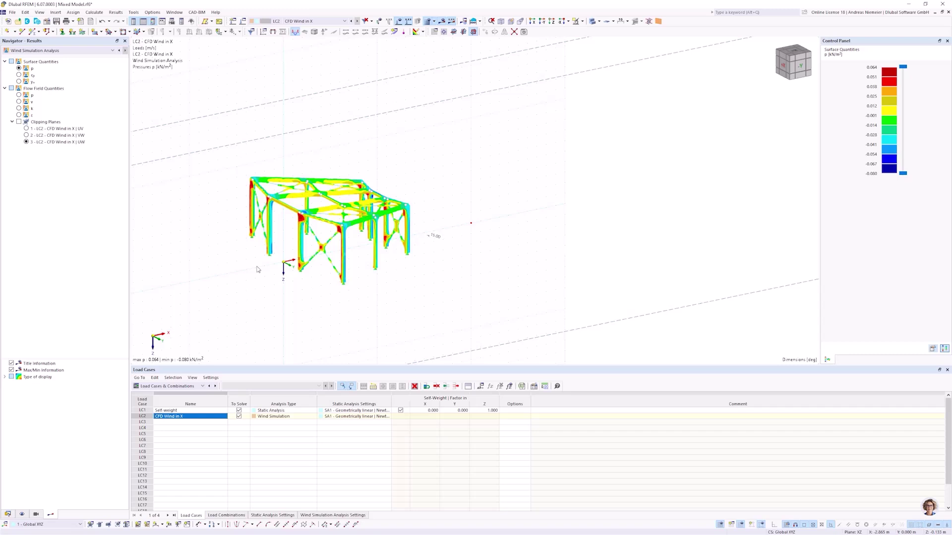
{"action": "scroll", "coordinate": [233, 198], "scroll_direction": "up", "scroll_amount": 2}
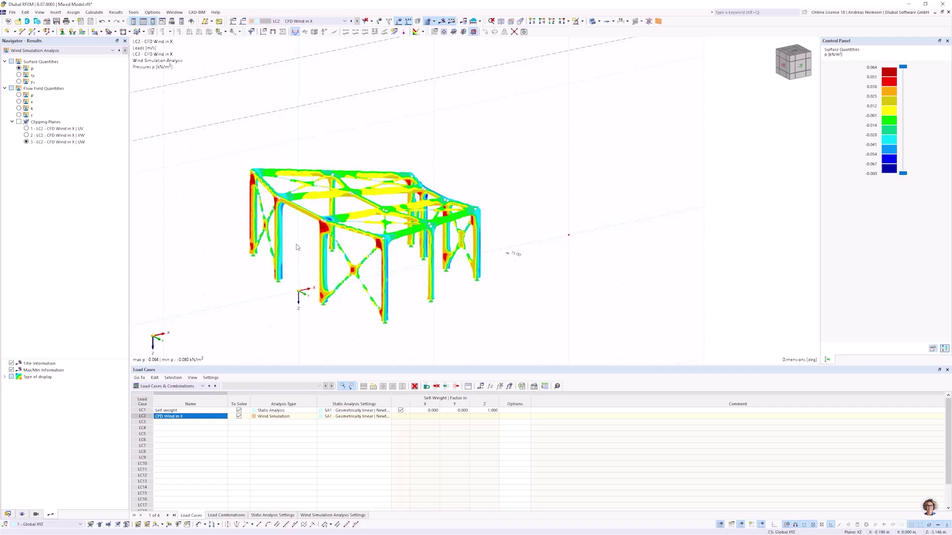
{"action": "scroll", "coordinate": [397, 189], "scroll_direction": "down", "scroll_amount": 2}
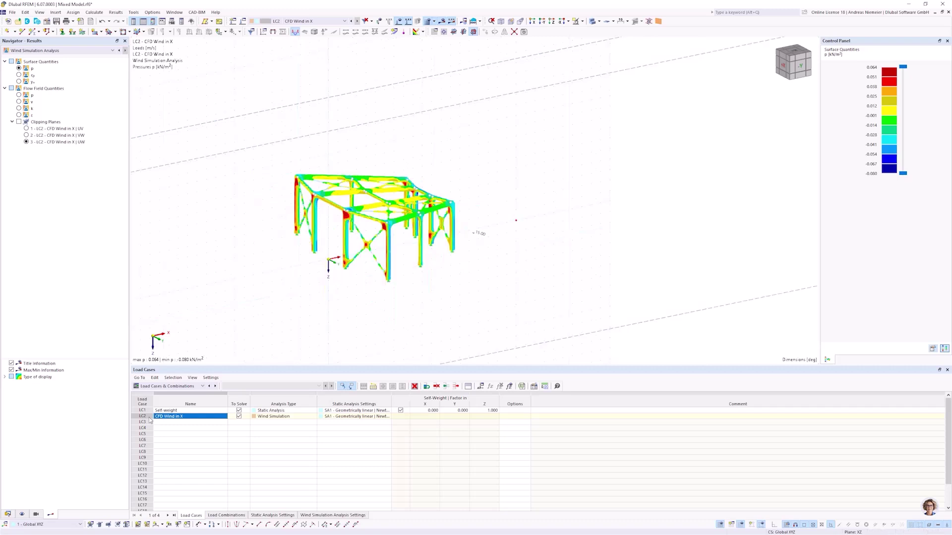
- Open the wind simulation in RWIND and display the streamlines around the frame
{"action": "left_click", "coordinate": [95, 12]}
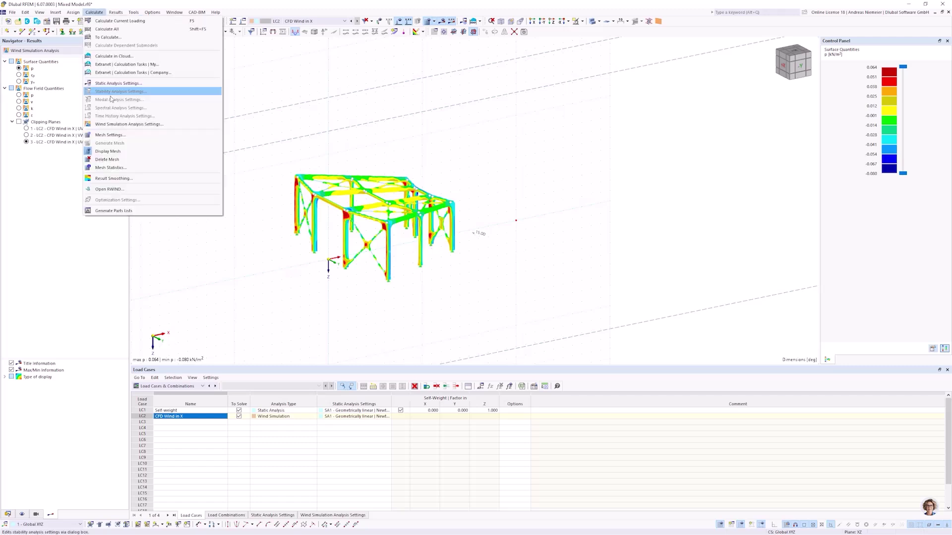
{"action": "left_click", "coordinate": [110, 188]}
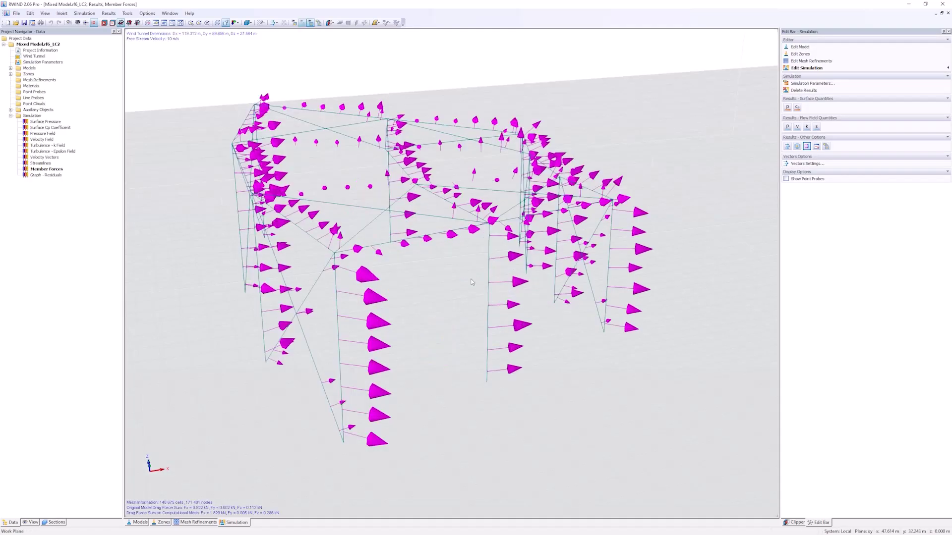
{"action": "left_click", "coordinate": [797, 147]}
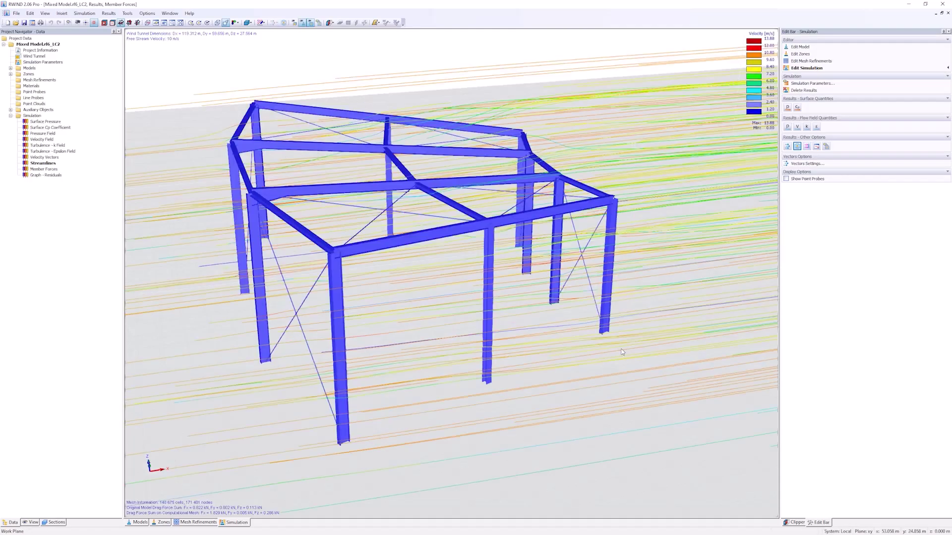
{"action": "middle_click_drag", "start_coordinate": [534, 291], "coordinate": [525, 441], "text": "ctrl"}
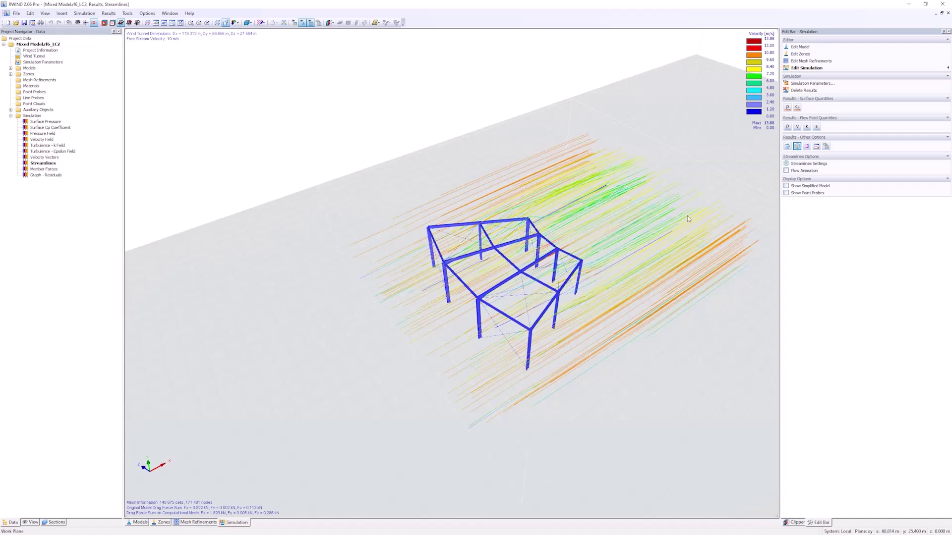
- Show the surface pressure on the frame in RWIND, and close RWIND to return to RFEM
{"action": "left_click", "coordinate": [787, 107]}
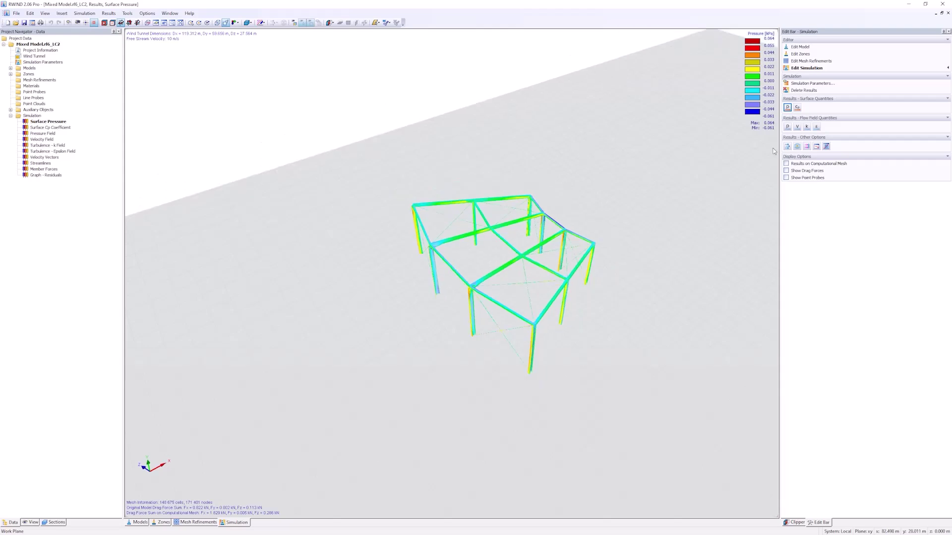
{"action": "mouse_move", "coordinate": [475, 307]}
{"action": "left_click", "coordinate": [942, 5]}
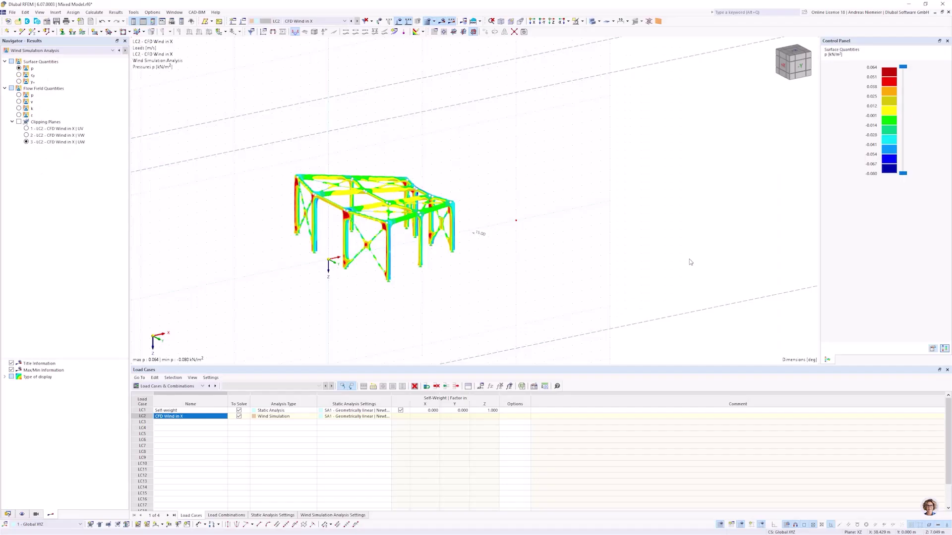
- Hide the wind simulation results and turn on the display of the model's lines
{"action": "left_click", "coordinate": [33, 51]}
{"action": "left_click", "coordinate": [33, 57]}
{"action": "middle_click_drag", "start_coordinate": [484, 152], "coordinate": [396, 82], "text": "ctrl"}
{"action": "left_click", "coordinate": [435, 23]}
{"action": "left_click", "coordinate": [435, 23]}
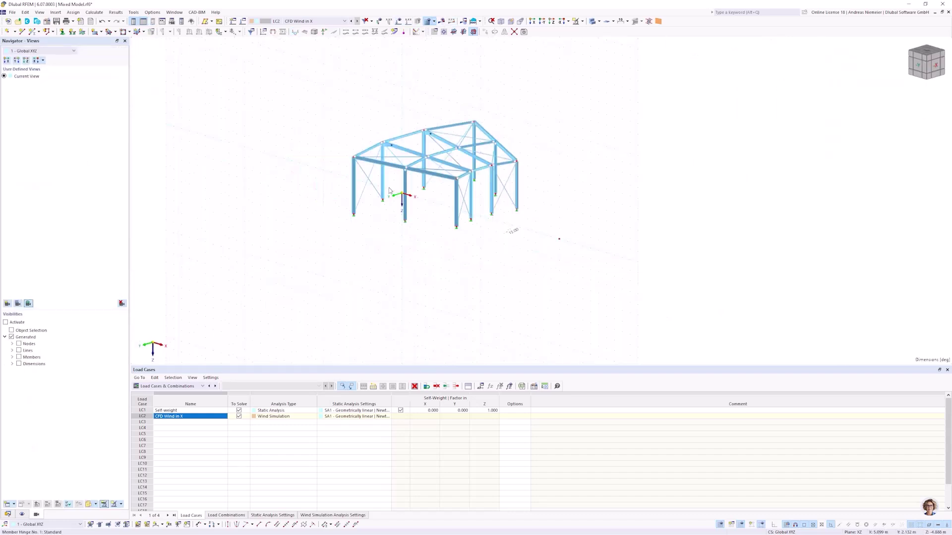
{"action": "left_click", "coordinate": [22, 515]}
{"action": "left_click", "coordinate": [26, 69]}
{"action": "middle_click_drag", "start_coordinate": [250, 217], "coordinate": [408, 299], "text": "ctrl"}
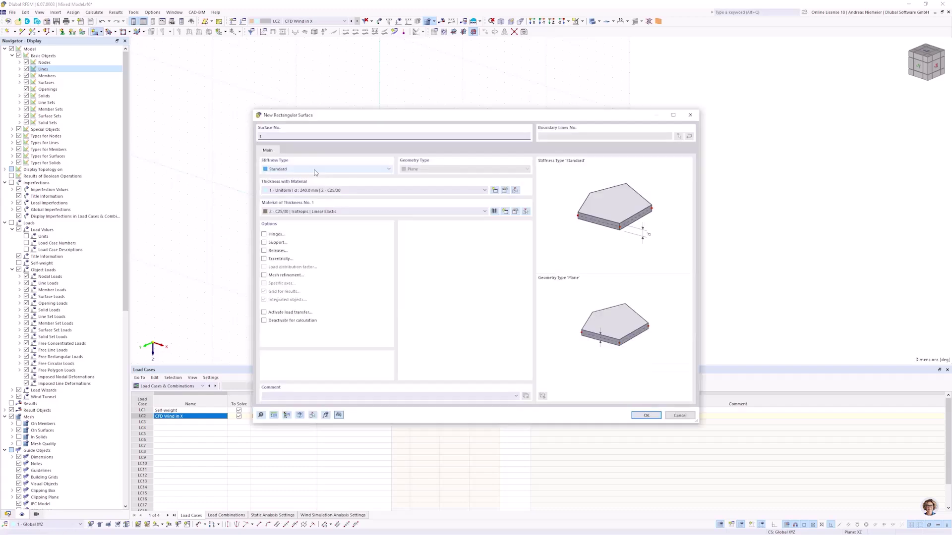
- Set the new surface's stiffness type to Load Transfer with load transfer direction x & y | Stripes
{"action": "left_click", "coordinate": [314, 170]}
{"action": "left_click", "coordinate": [282, 205]}
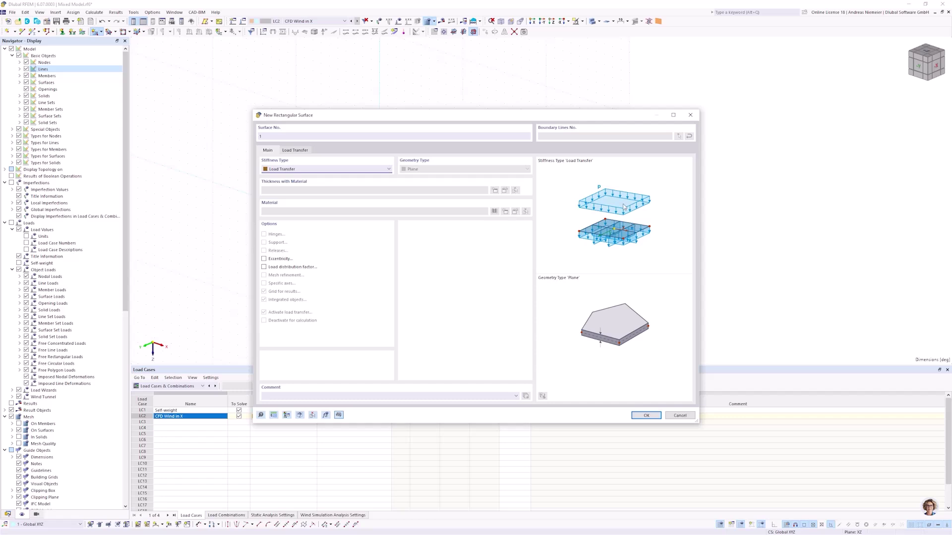
{"action": "left_click", "coordinate": [295, 150]}
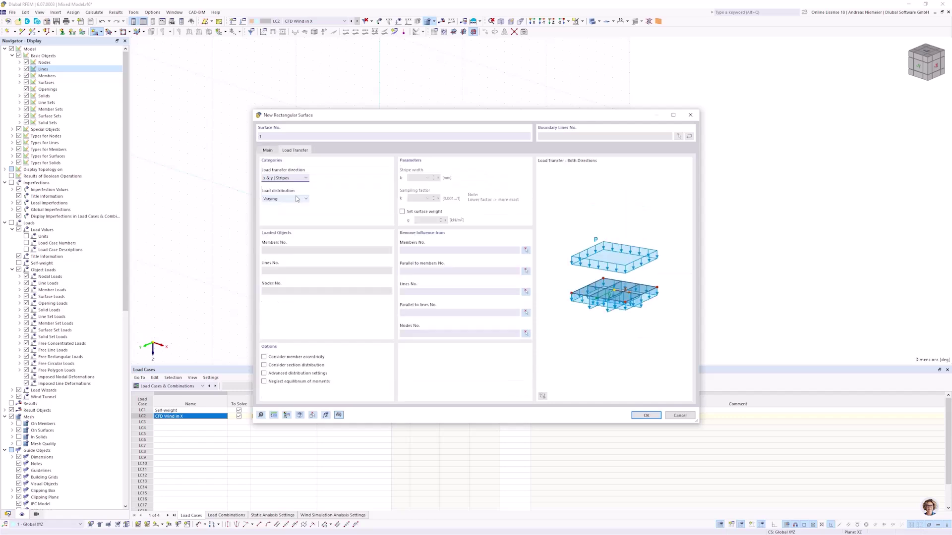
{"action": "left_click", "coordinate": [283, 178]}
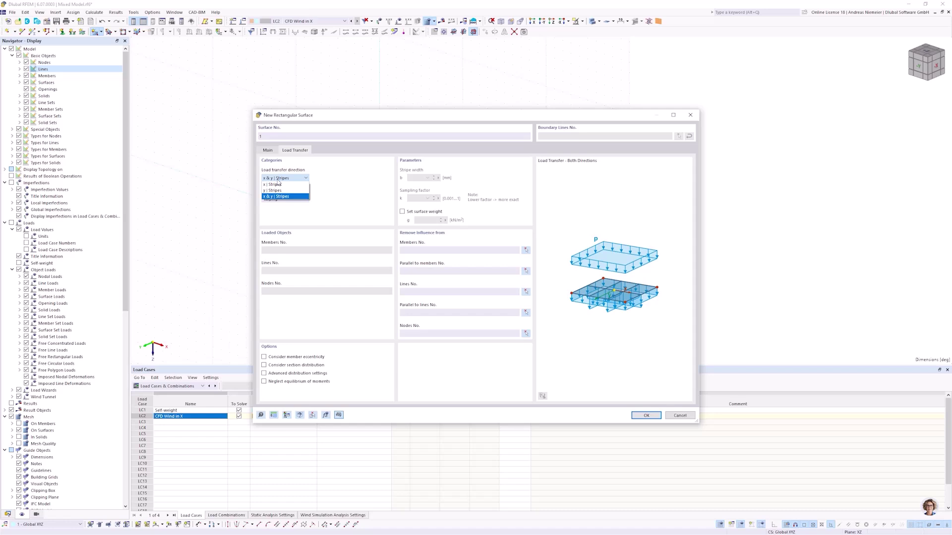
{"action": "left_click", "coordinate": [283, 196]}
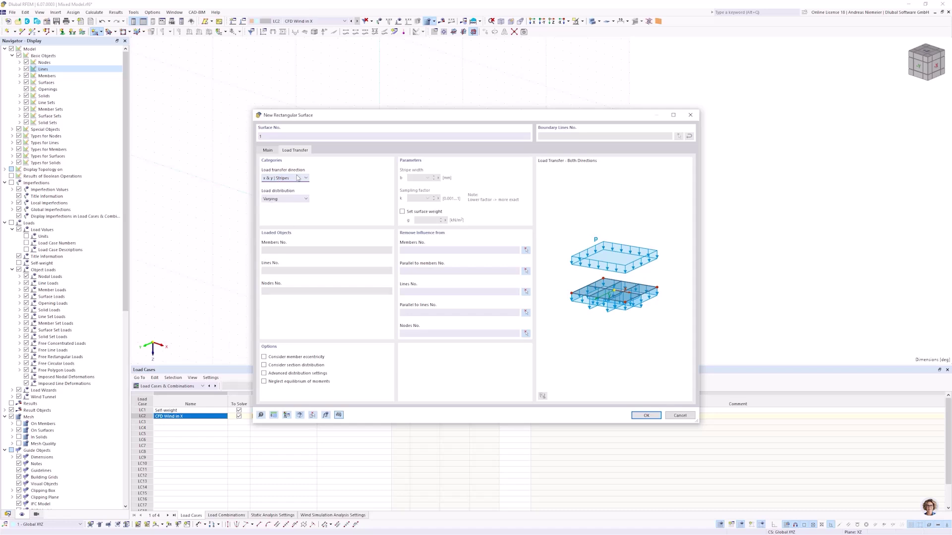
{"action": "left_click", "coordinate": [268, 150]}
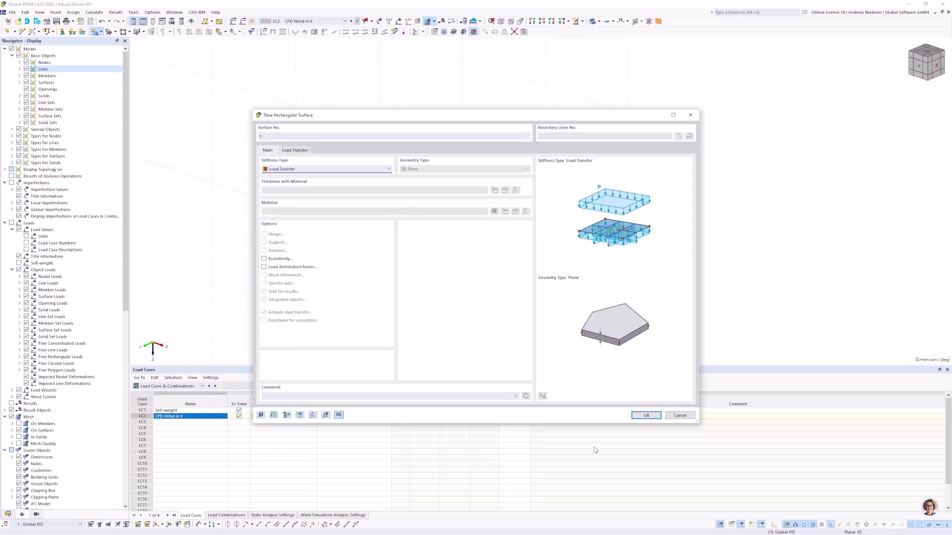
{"action": "key", "text": "Escape"}
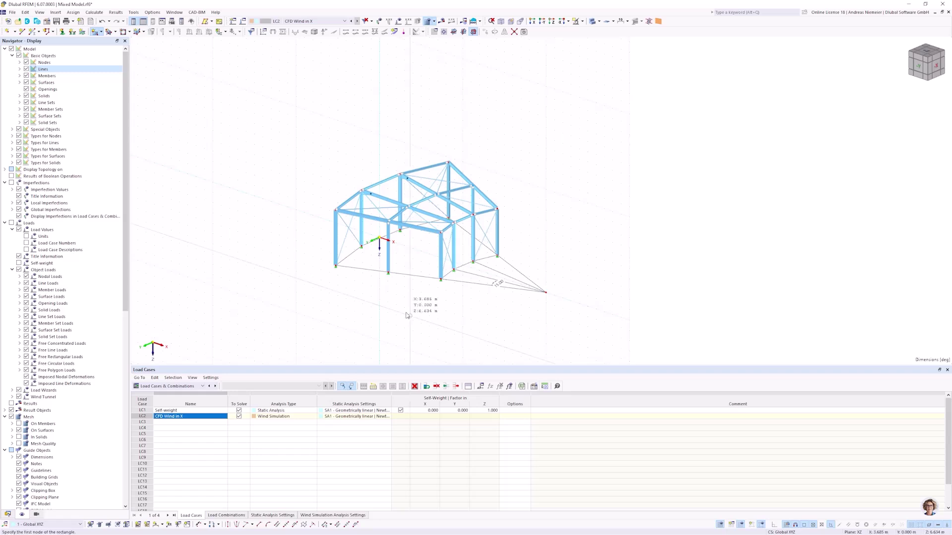
- Create a Load Transfer surface on the long wall spanning three columns by selecting its boundary lines
{"action": "left_click", "coordinate": [101, 31]}
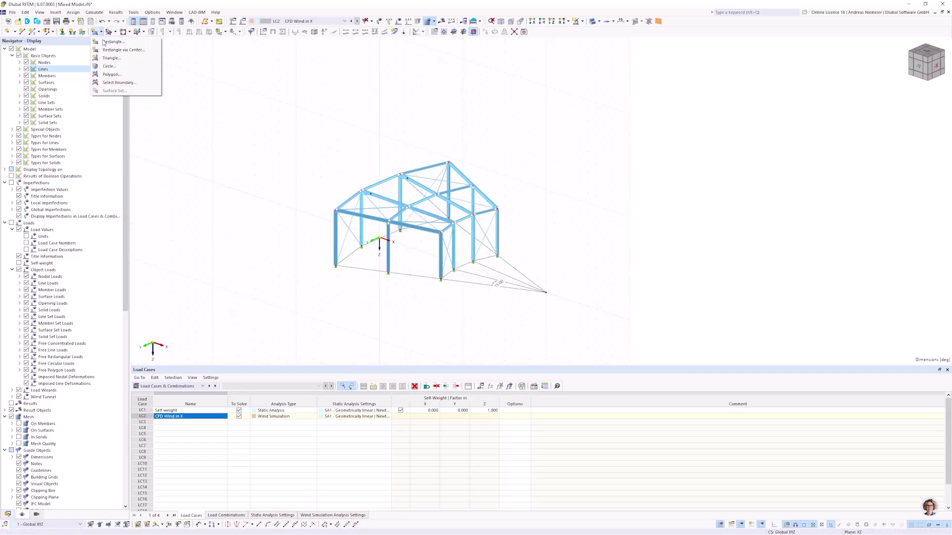
{"action": "left_click", "coordinate": [105, 42]}
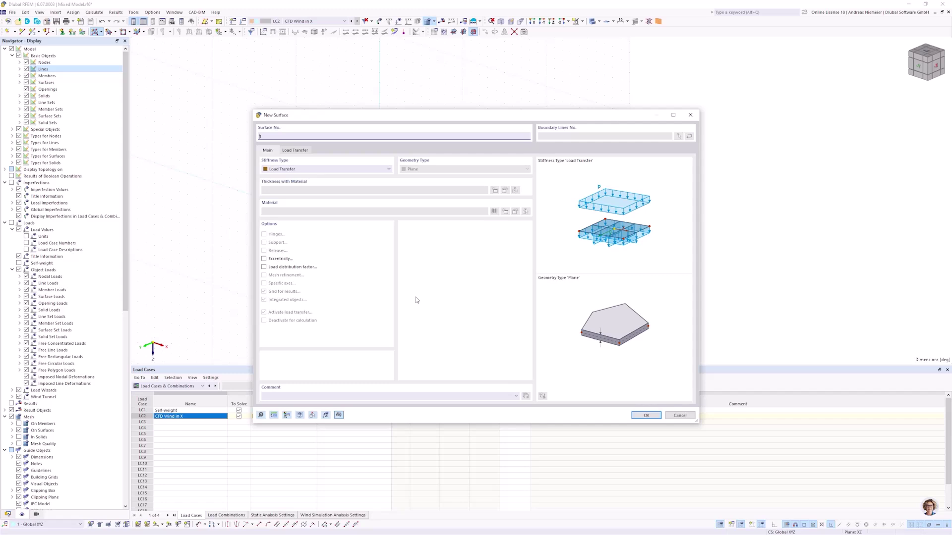
{"action": "left_click", "coordinate": [645, 416]}
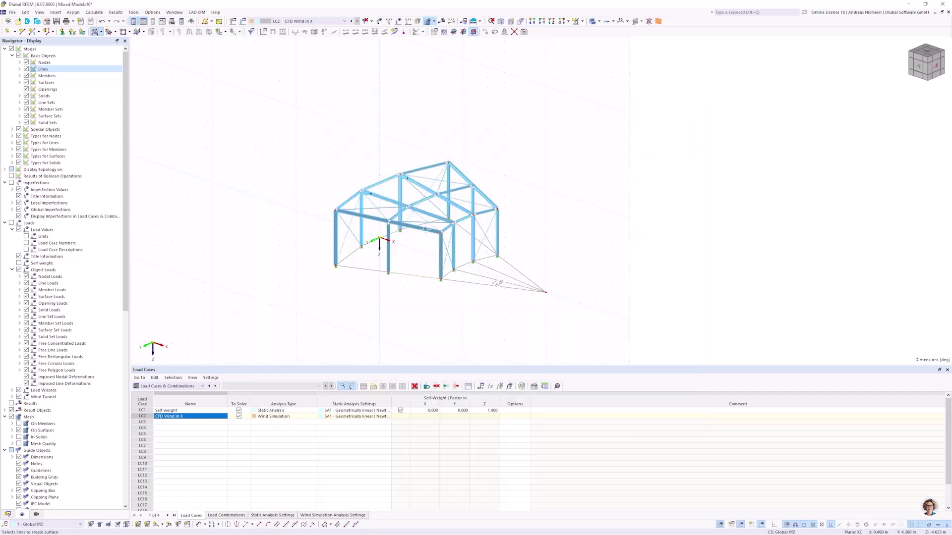
{"action": "left_click", "coordinate": [363, 268]}
{"action": "left_click", "coordinate": [507, 313]}
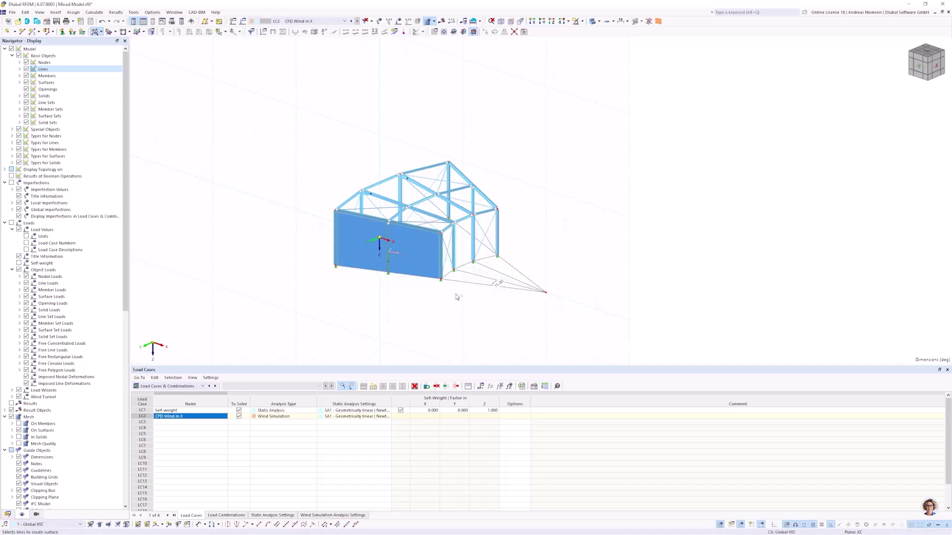
- Add Load Transfer surfaces on the adjoining short wall and the roof bay, accepting the deletion of the mesh
{"action": "scroll", "coordinate": [456, 297], "scroll_direction": "up", "scroll_amount": 3}
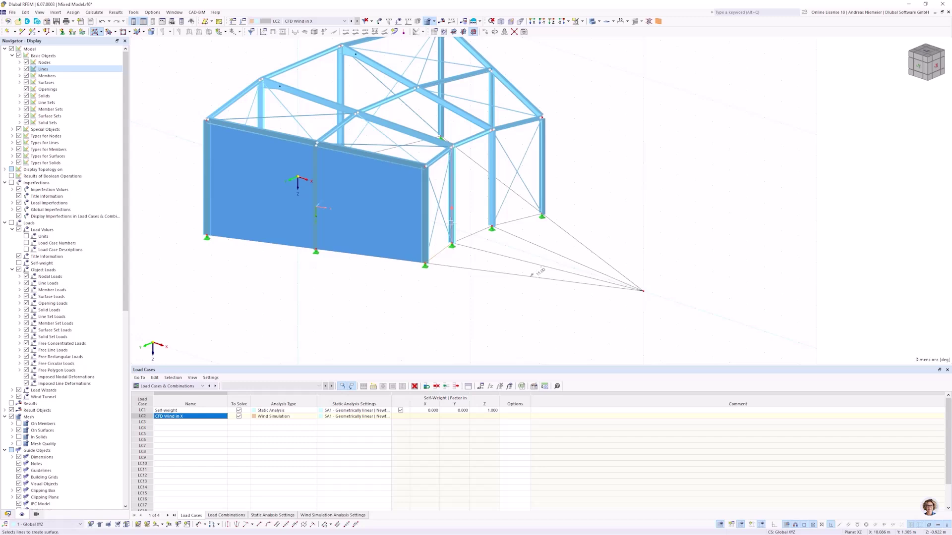
{"action": "left_click", "coordinate": [424, 187]}
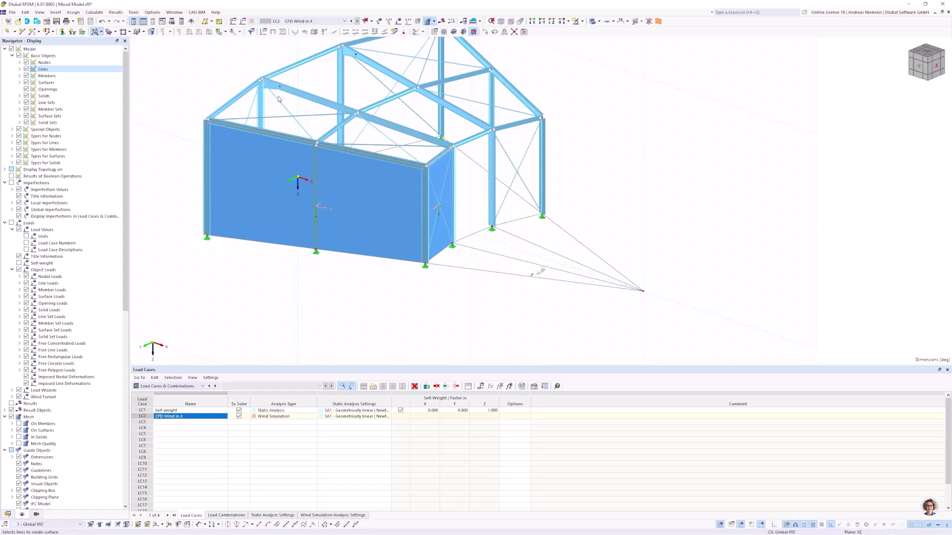
{"action": "left_click", "coordinate": [278, 209]}
{"action": "left_click", "coordinate": [505, 303]}
{"action": "left_click", "coordinate": [510, 303]}
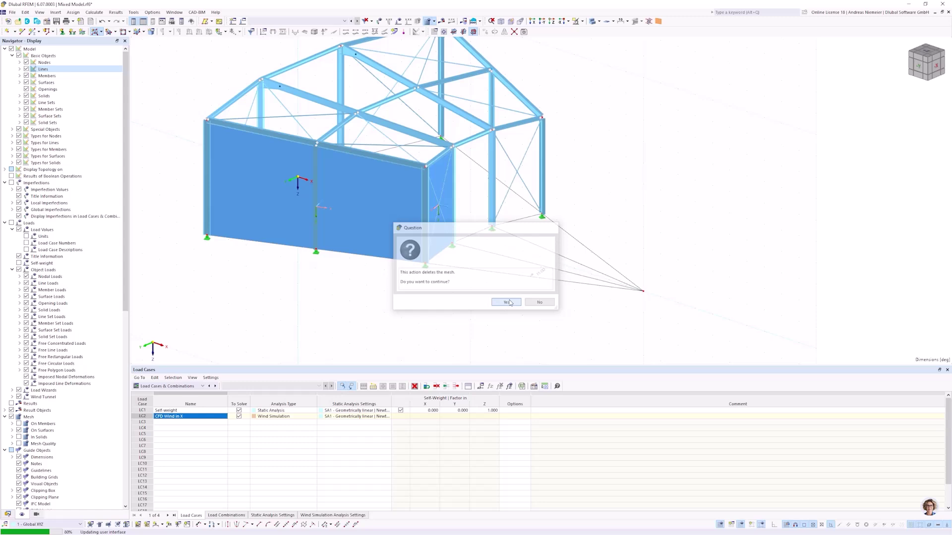
- Create a Load Transfer surface on the opposite short wall of the same bay and end the command
{"action": "middle_click_drag", "start_coordinate": [282, 327], "coordinate": [317, 249], "text": "ctrl"}
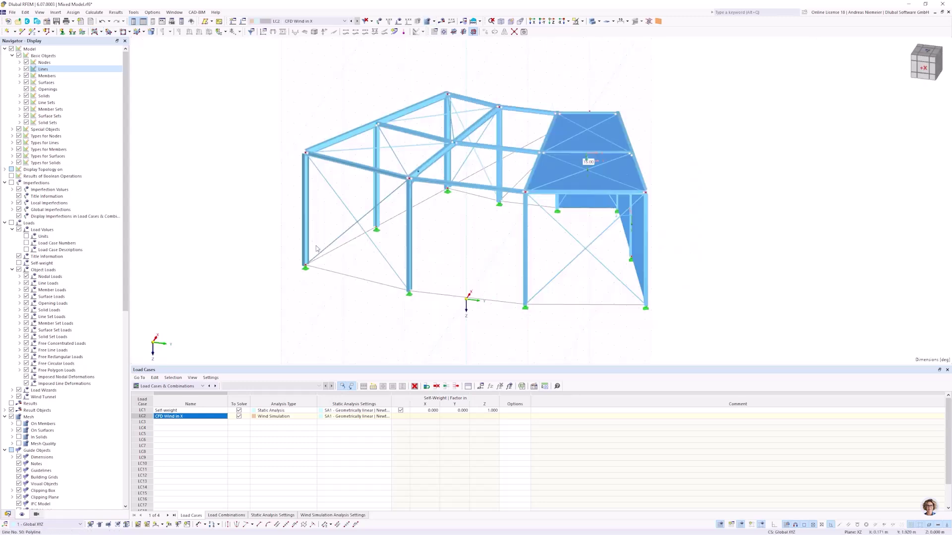
{"action": "left_click", "coordinate": [94, 32]}
{"action": "left_click", "coordinate": [647, 416]}
{"action": "left_click", "coordinate": [626, 317]}
{"action": "middle_click_drag", "start_coordinate": [626, 317], "coordinate": [485, 266], "text": "ctrl"}
{"action": "key", "text": "Escape"}
- Copy the bay's two short walls and roof surface in 2 steps, rotated 15° about the Z axis through the construction lines' common node
{"action": "scroll", "coordinate": [485, 265], "scroll_direction": "down", "scroll_amount": 1}
{"action": "left_click", "coordinate": [437, 221]}
{"action": "left_click", "coordinate": [429, 128], "text": "ctrl"}
{"action": "middle_click_drag", "start_coordinate": [430, 128], "coordinate": [560, 308], "text": "ctrl"}
{"action": "left_click", "coordinate": [560, 308], "text": "ctrl"}
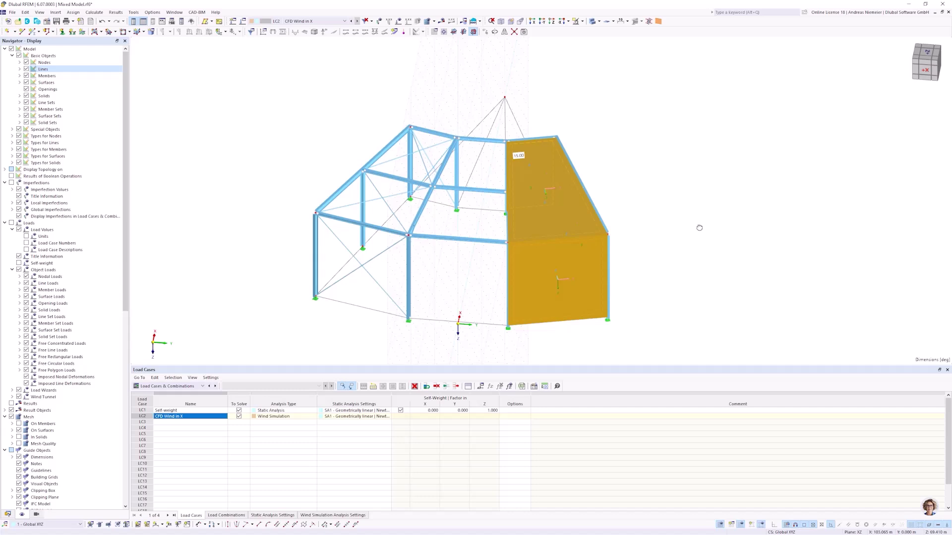
{"action": "middle_click_drag", "start_coordinate": [699, 228], "coordinate": [508, 165], "text": "ctrl"}
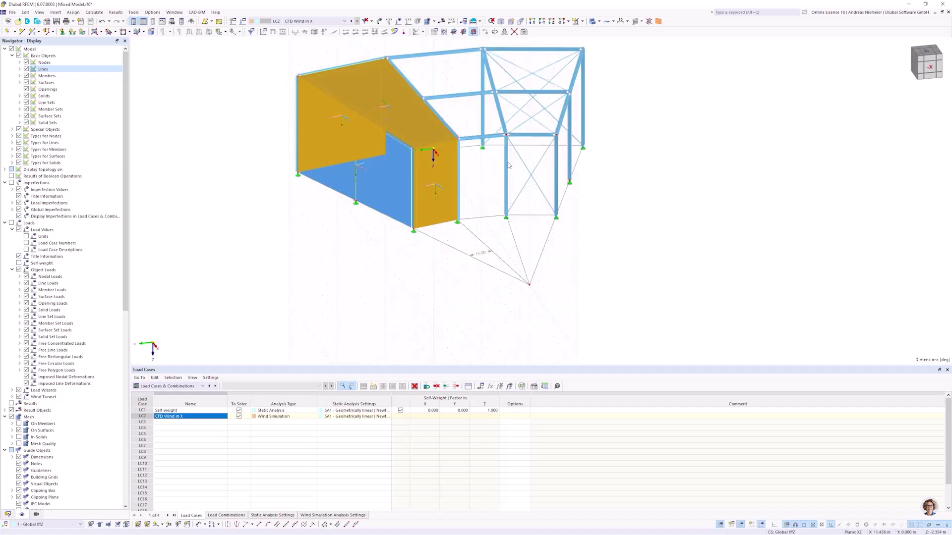
{"action": "left_click", "coordinate": [494, 33]}
{"action": "left_click", "coordinate": [367, 204]}
{"action": "left_click", "coordinate": [458, 209]}
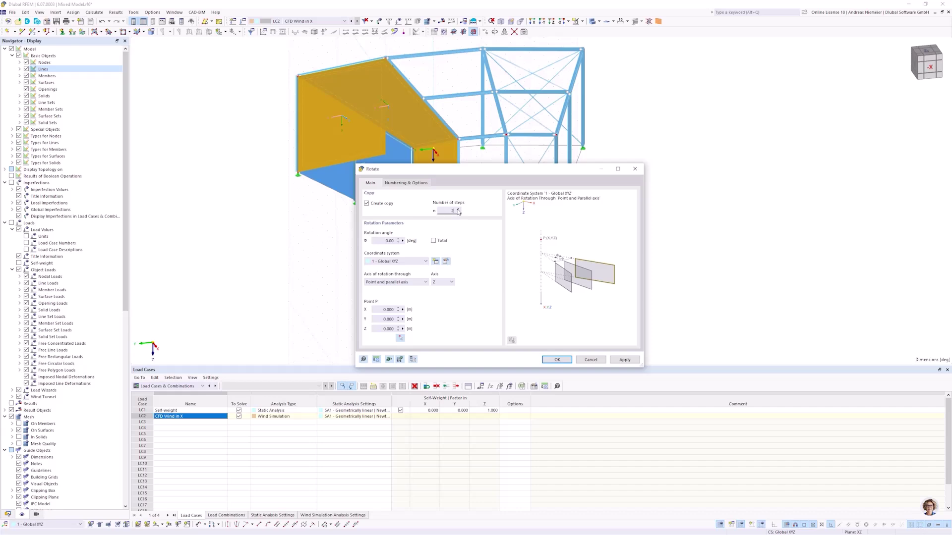
{"action": "left_click_drag", "start_coordinate": [609, 175], "coordinate": [725, 160]}
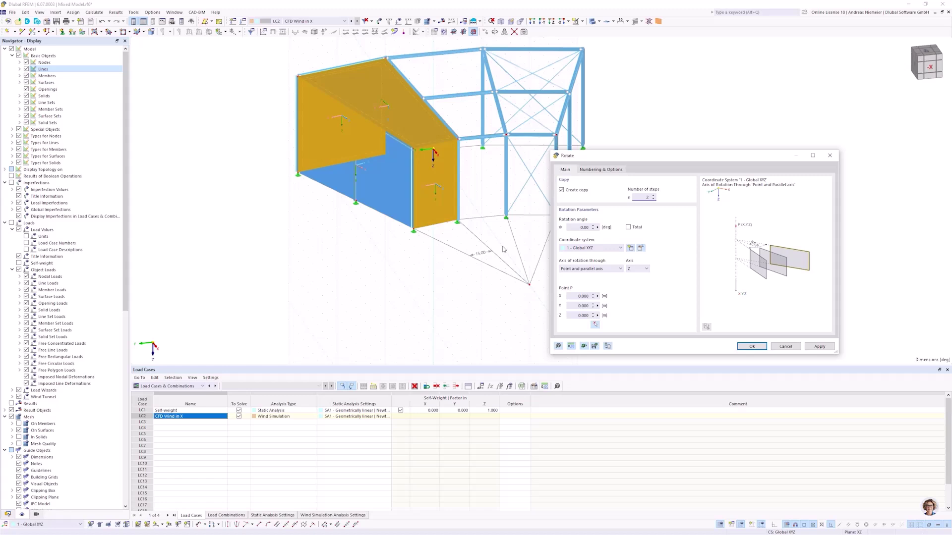
{"action": "left_click", "coordinate": [580, 227]}
{"action": "type", "text": "15"}
{"action": "left_click", "coordinate": [595, 326]}
{"action": "left_click", "coordinate": [529, 284]}
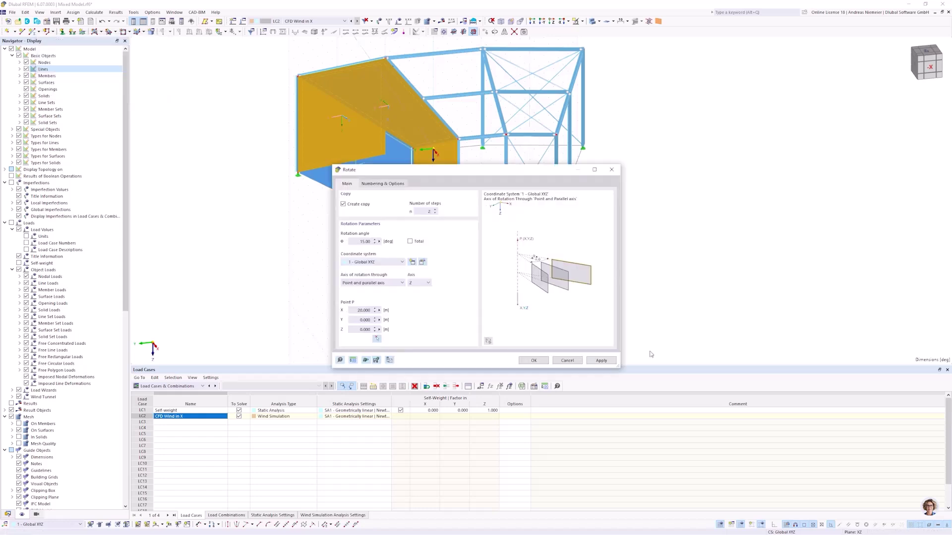
{"action": "left_click", "coordinate": [543, 361]}
{"action": "key", "text": "Escape"}
- Copy the long end wall surface once, rotated 45° about the same axis point, to close the opposite end
{"action": "left_click", "coordinate": [409, 212]}
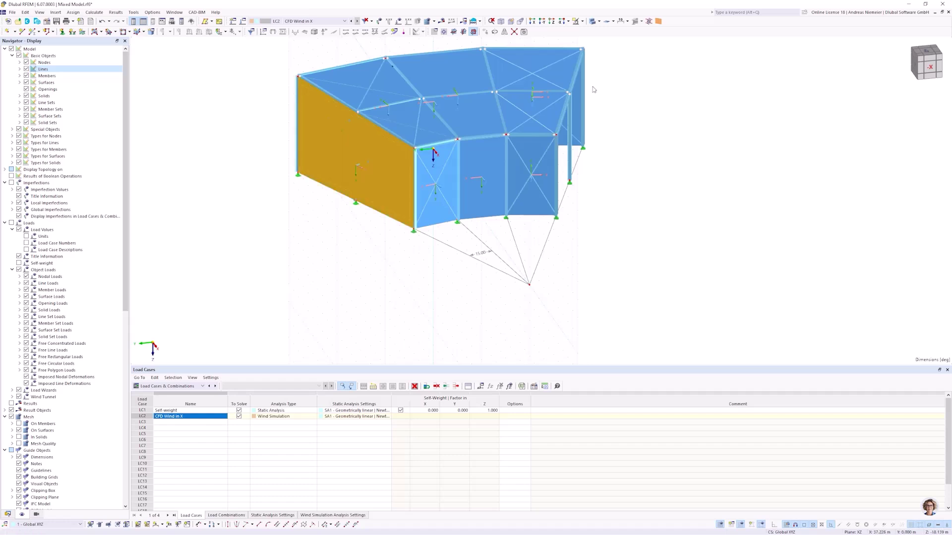
{"action": "left_click", "coordinate": [495, 32]}
{"action": "left_click", "coordinate": [449, 211]}
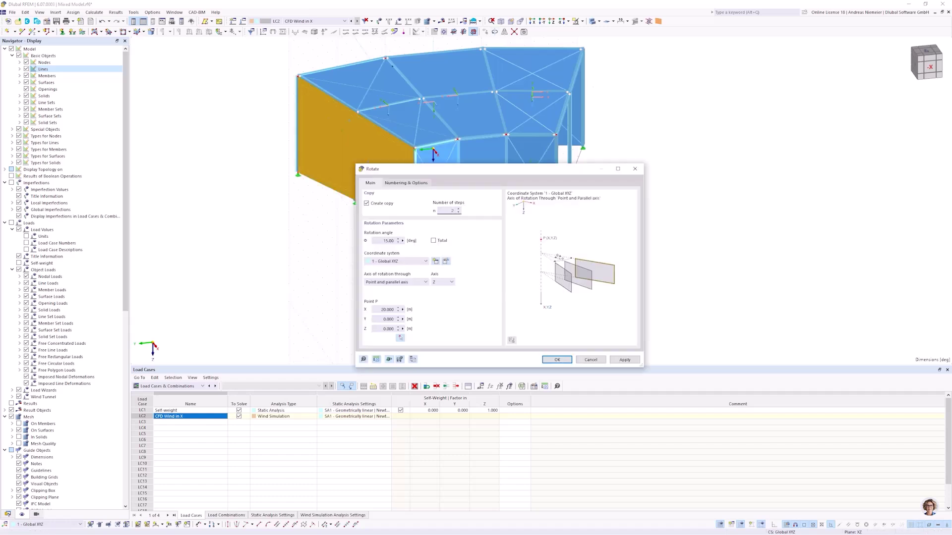
{"action": "key", "text": "BackSpace"}
{"action": "type", "text": "1"}
{"action": "key", "text": "Tab"}
{"action": "type", "text": "45"}
{"action": "left_click", "coordinate": [555, 362]}
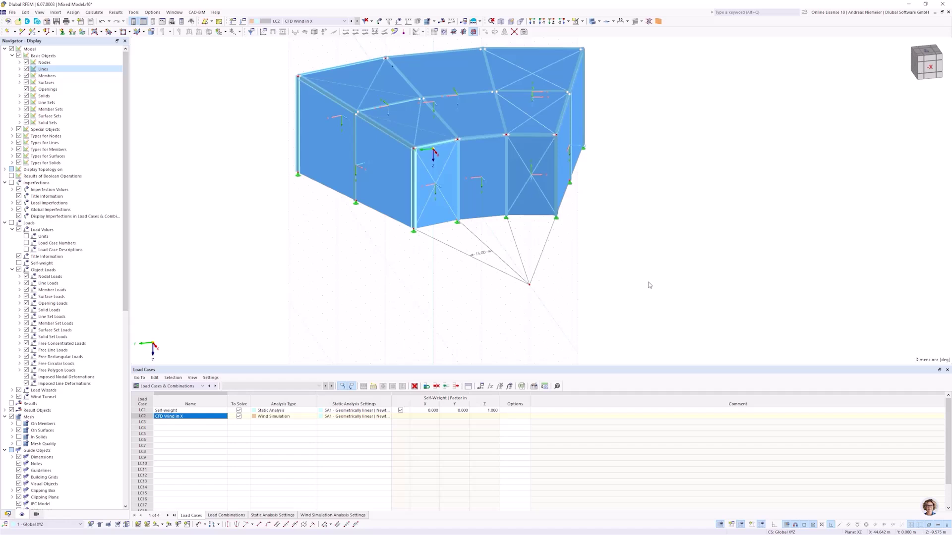
- In load case LC1 Self-weight, apply a uniform 1 kN/m² surface load in global X on true area to the middle outer wall
{"action": "middle_click_drag", "start_coordinate": [257, 260], "coordinate": [458, 309], "text": "ctrl"}
{"action": "middle_click_drag", "start_coordinate": [334, 298], "coordinate": [484, 257]}
{"action": "left_click", "coordinate": [318, 22]}
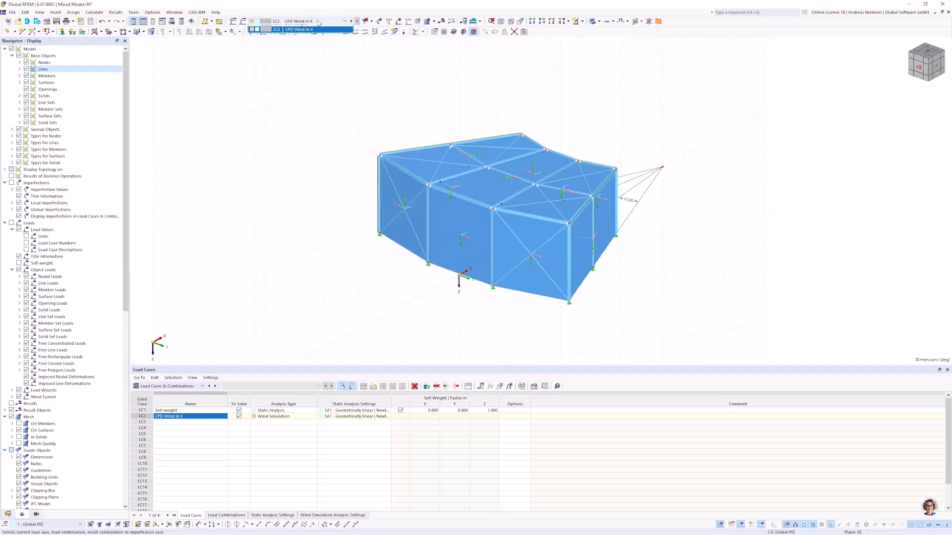
{"action": "left_click", "coordinate": [316, 29]}
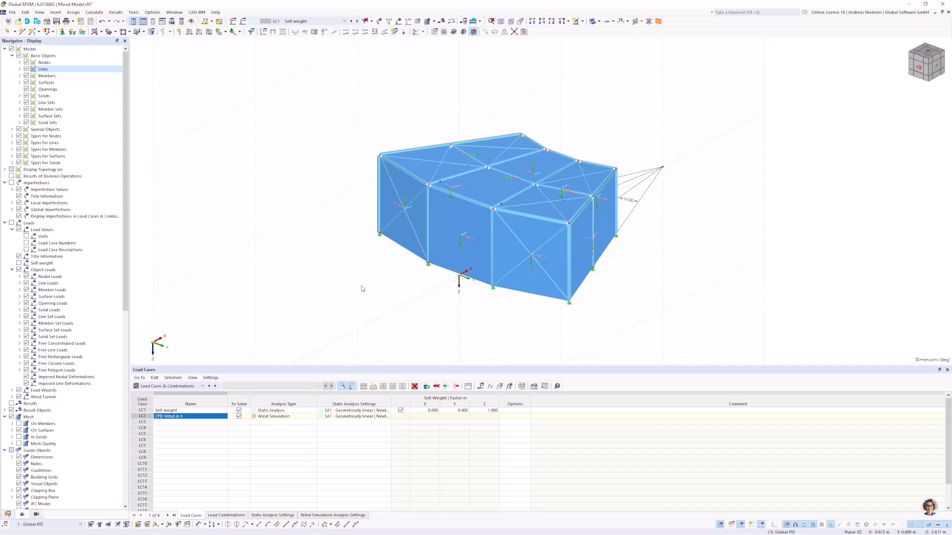
{"action": "left_click", "coordinate": [209, 31]}
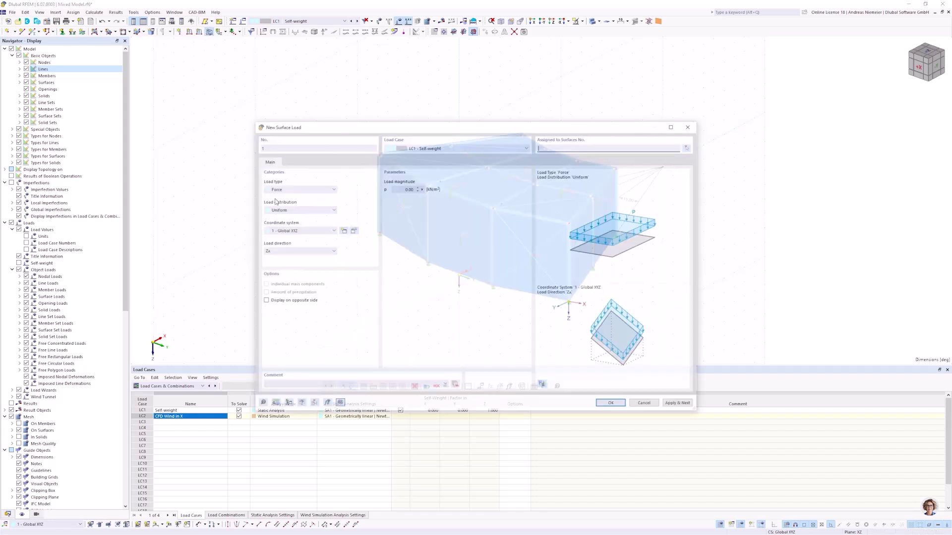
{"action": "left_click", "coordinate": [276, 251]}
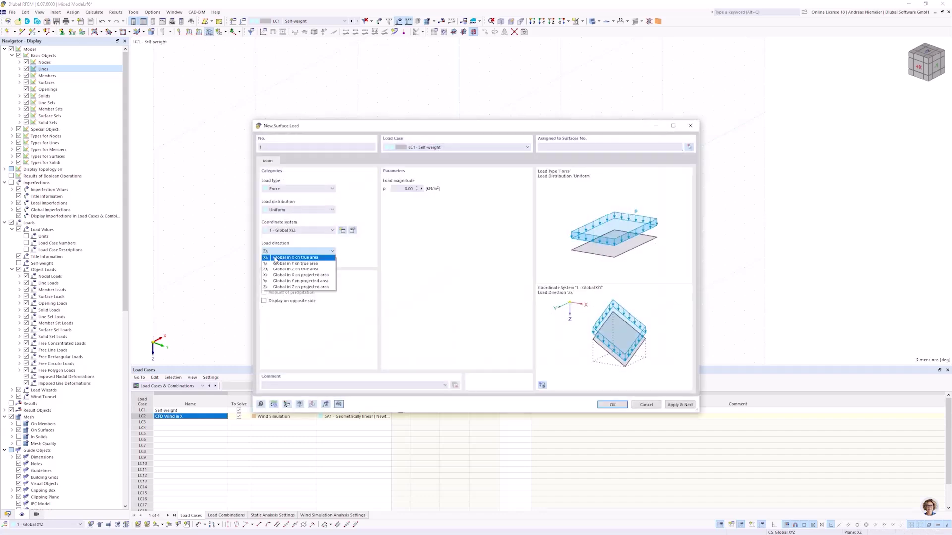
{"action": "left_click", "coordinate": [275, 257]}
{"action": "left_click", "coordinate": [410, 189]}
{"action": "type", "text": "1"}
{"action": "left_click", "coordinate": [612, 405]}
{"action": "left_click", "coordinate": [479, 256]}
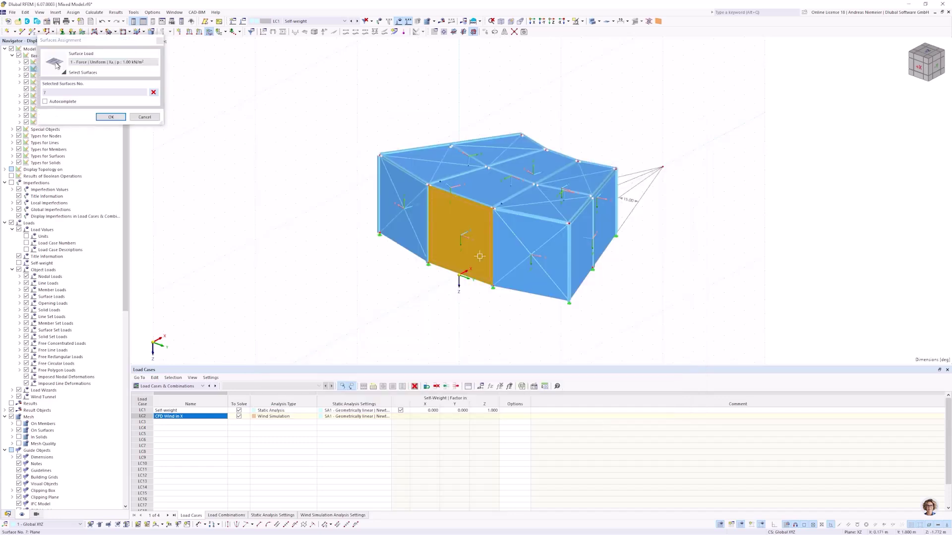
{"action": "left_click", "coordinate": [109, 118]}
- Display the loads from the distribution surface for the middle outer wall and examine how they reach the members
{"action": "middle_click_drag", "start_coordinate": [461, 335], "coordinate": [395, 283], "text": "ctrl"}
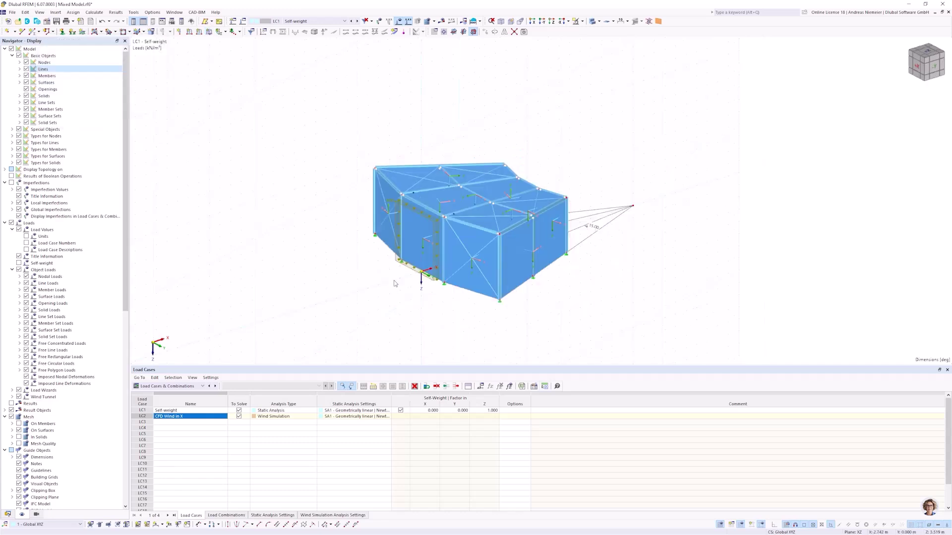
{"action": "scroll", "coordinate": [394, 283], "scroll_direction": "up", "scroll_amount": 3}
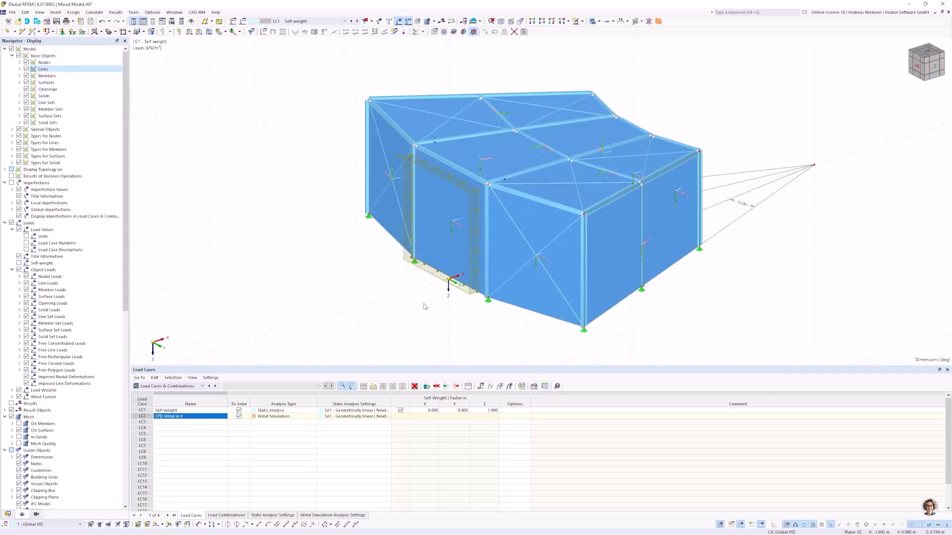
{"action": "right_click", "coordinate": [451, 255]}
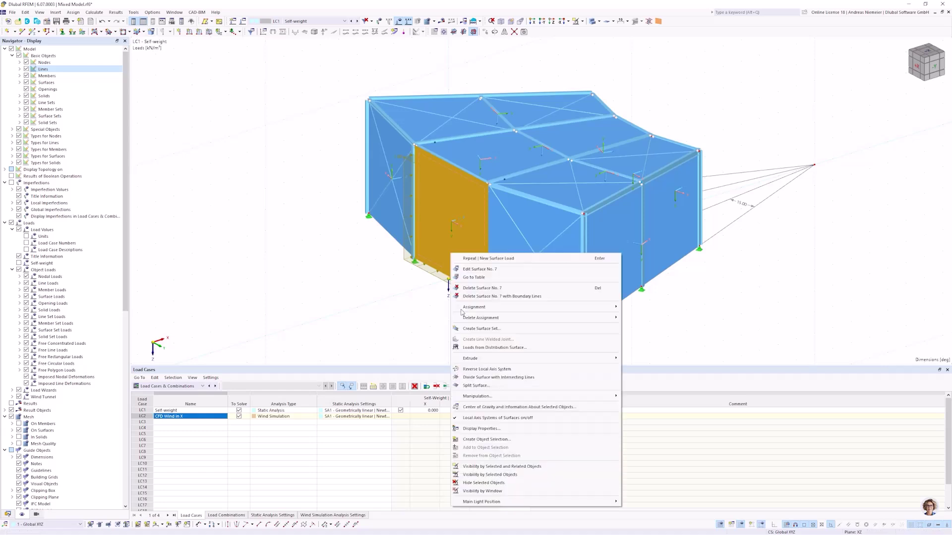
{"action": "left_click", "coordinate": [480, 348]}
{"action": "middle_click_drag", "start_coordinate": [471, 338], "coordinate": [414, 300], "text": "ctrl"}
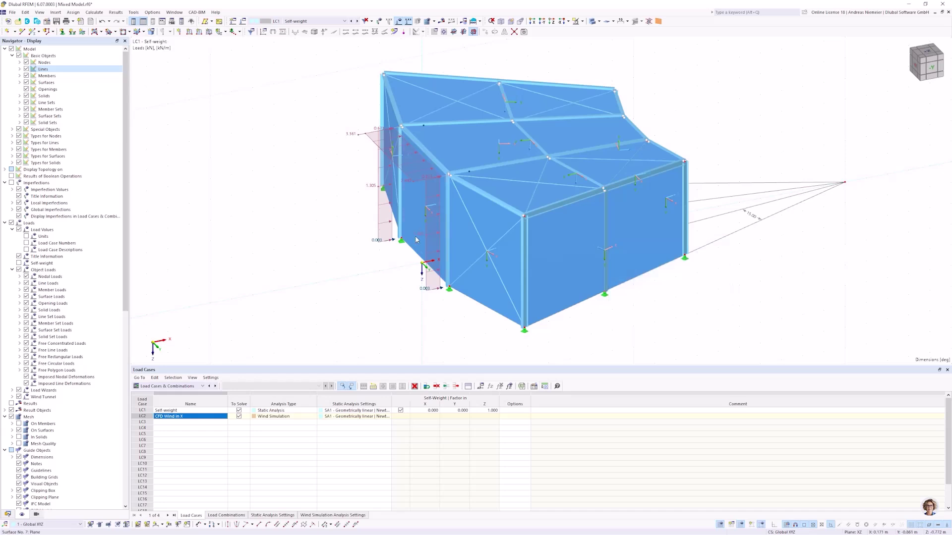
{"action": "scroll", "coordinate": [416, 240], "scroll_direction": "up", "scroll_amount": 2}
{"action": "middle_click_drag", "start_coordinate": [391, 273], "coordinate": [452, 227], "text": "ctrl"}
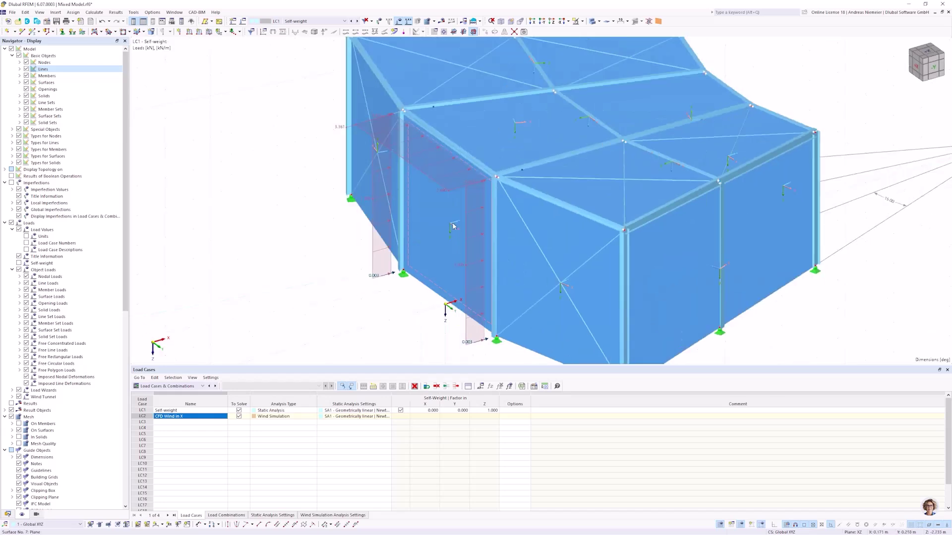
- Set the middle outer wall surface's load transfer direction to x | Stripes
{"action": "double_click", "coordinate": [453, 227]}
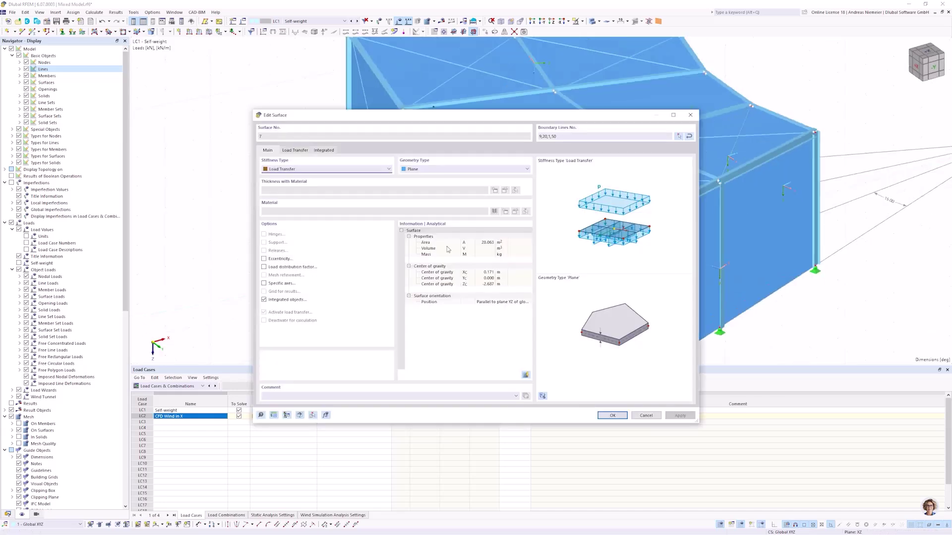
{"action": "left_click", "coordinate": [295, 150]}
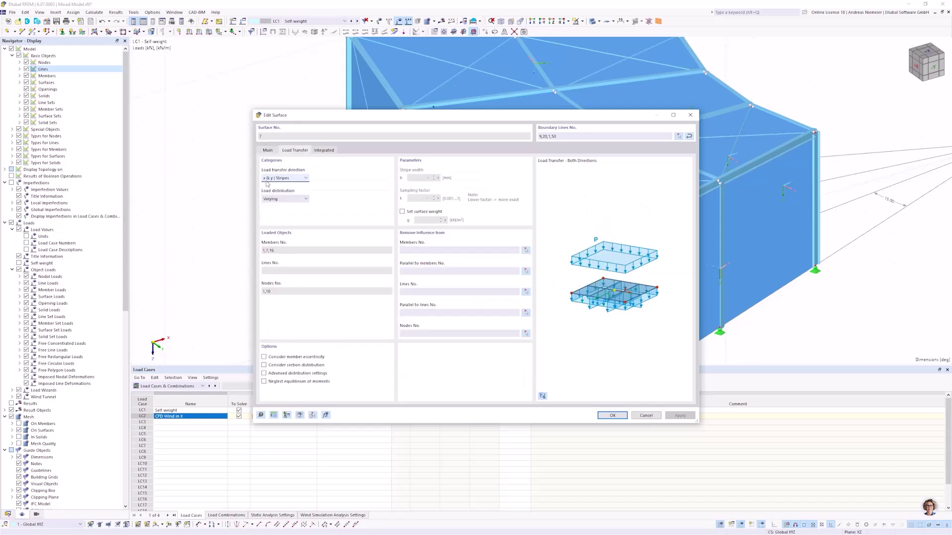
{"action": "left_click", "coordinate": [274, 178]}
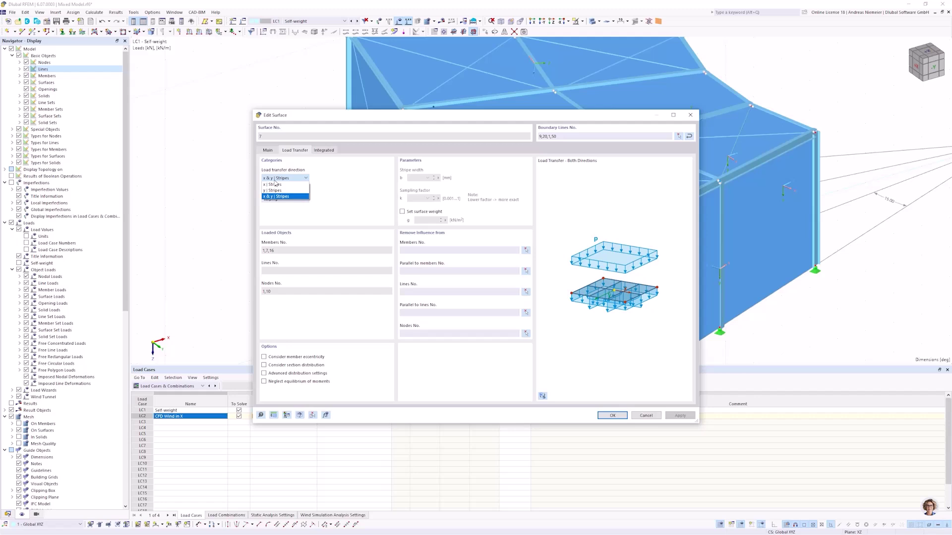
{"action": "left_click", "coordinate": [385, 118]}
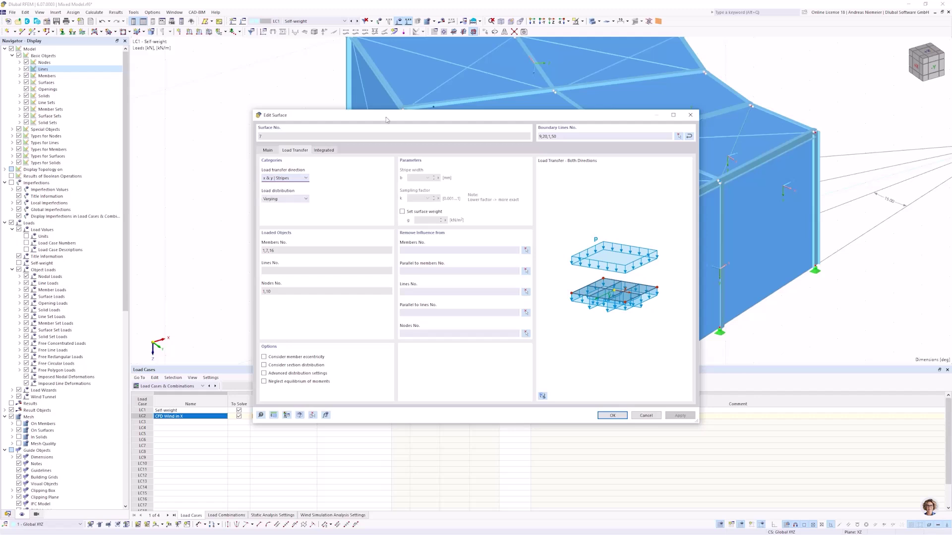
{"action": "left_click_drag", "start_coordinate": [385, 117], "coordinate": [372, 271]}
{"action": "left_click", "coordinate": [286, 332]}
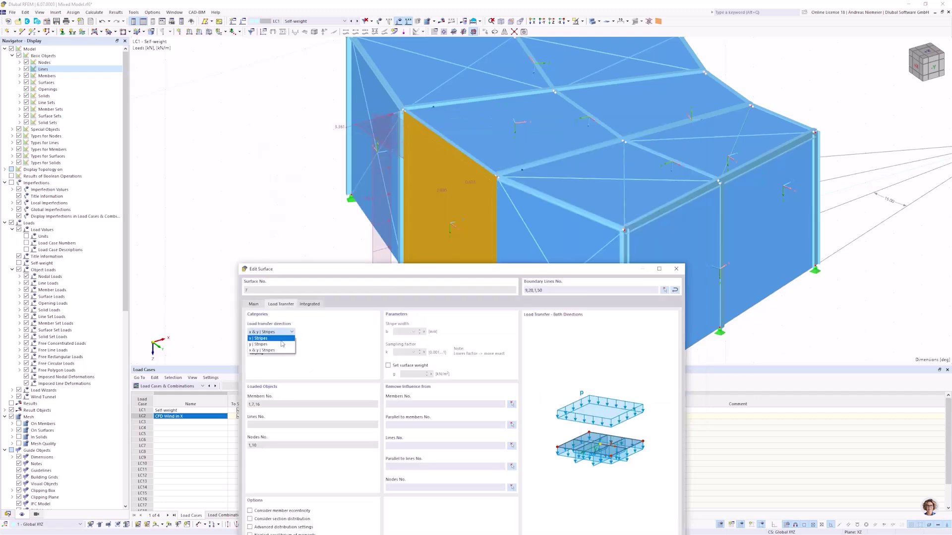
{"action": "left_click", "coordinate": [281, 338]}
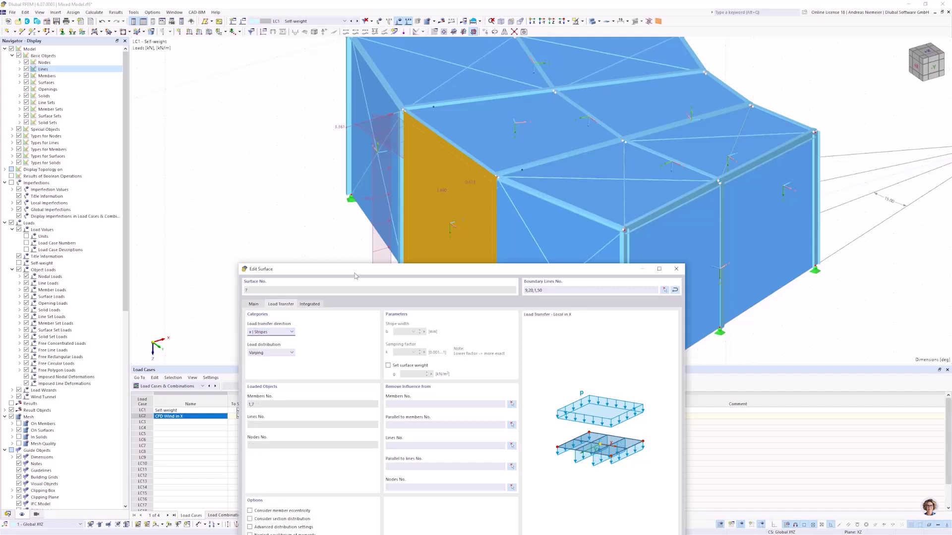
{"action": "left_click_drag", "start_coordinate": [355, 276], "coordinate": [341, 109]}
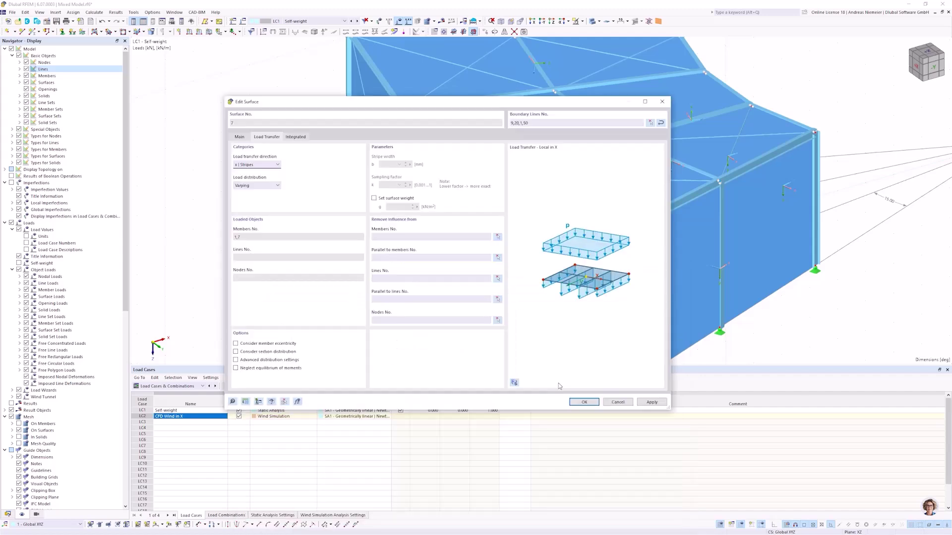
{"action": "left_click", "coordinate": [581, 402]}
- Inspect the wall's distributed loads, switch back to the surface load display and delete the test load
{"action": "scroll", "coordinate": [337, 303], "scroll_direction": "down", "scroll_amount": 3}
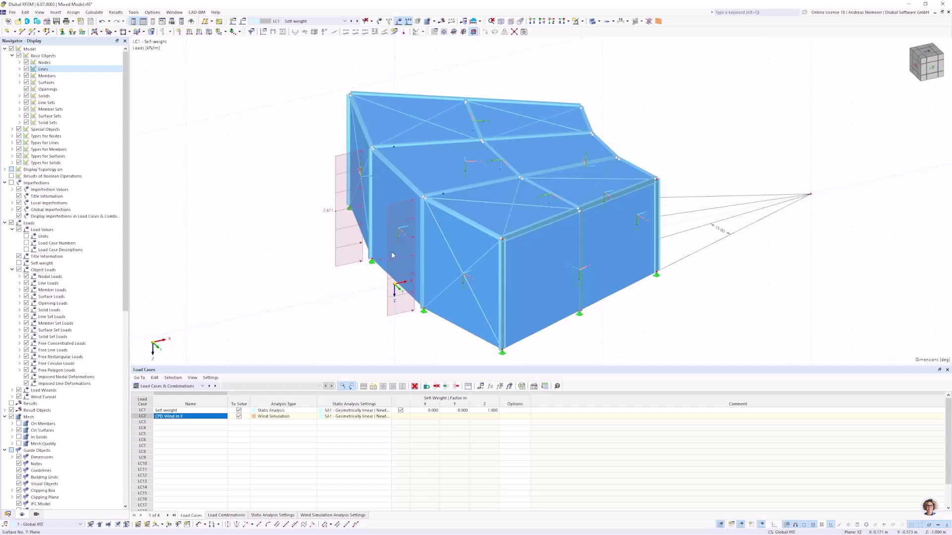
{"action": "middle_click_drag", "start_coordinate": [391, 254], "coordinate": [386, 308], "text": "shift"}
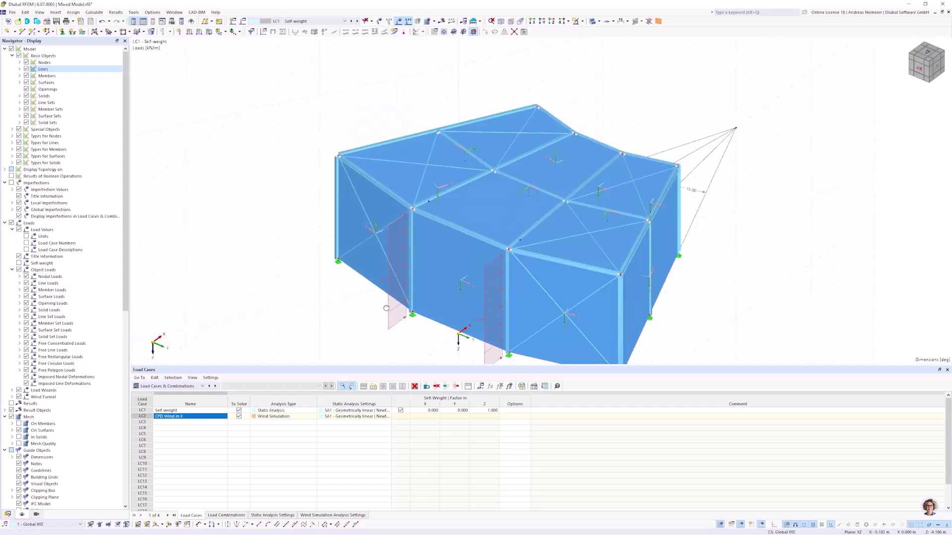
{"action": "right_click", "coordinate": [442, 286]}
{"action": "left_click", "coordinate": [480, 124]}
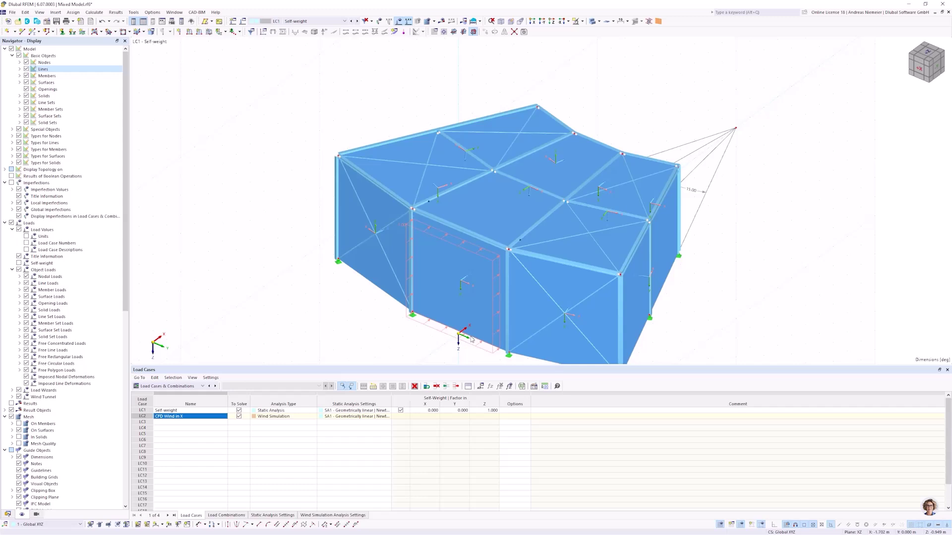
{"action": "middle_click_drag", "start_coordinate": [471, 340], "coordinate": [449, 315]}
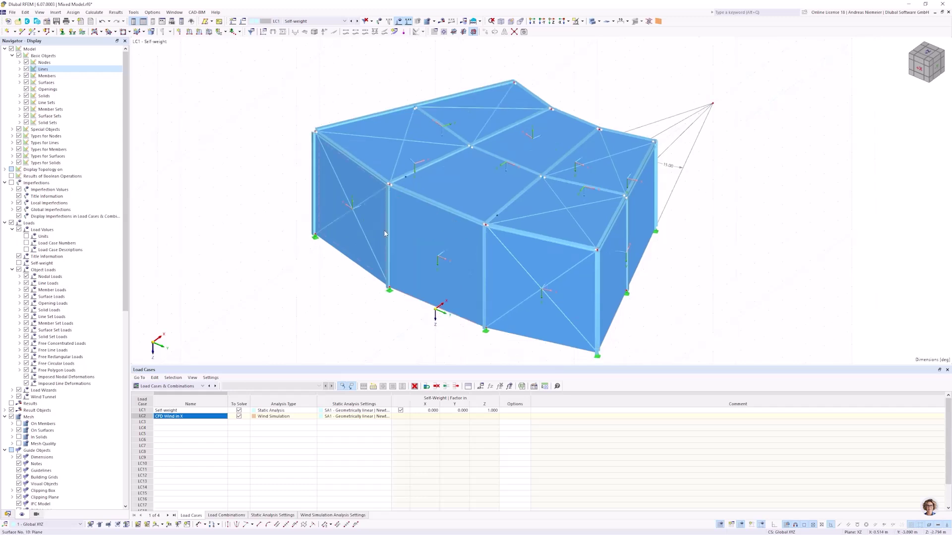
- Set the load transfer direction of all 11 surfaces together to x | Stripes and clear the selection
{"action": "middle_click_drag", "start_coordinate": [685, 299], "coordinate": [470, 201], "text": "ctrl"}
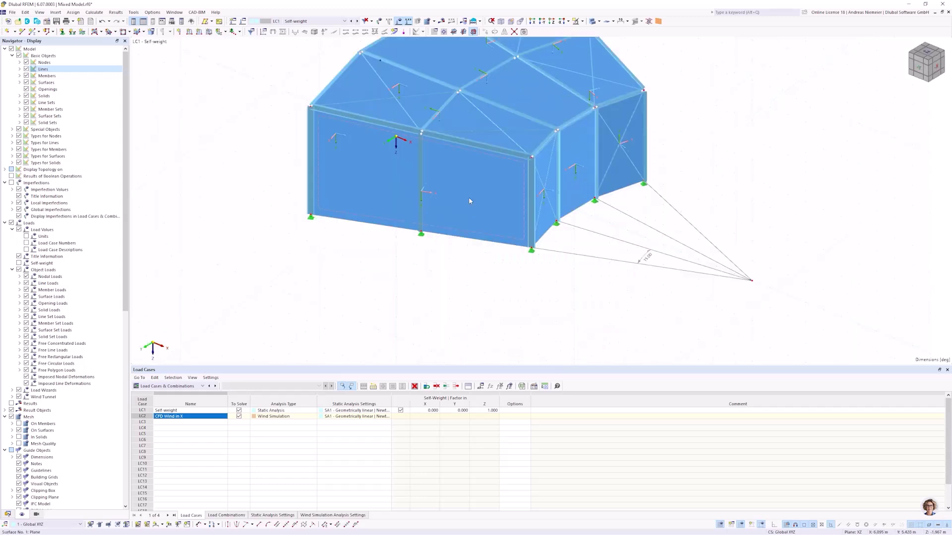
{"action": "middle_click_drag", "start_coordinate": [500, 114], "coordinate": [653, 273], "text": "ctrl"}
{"action": "left_click_drag", "start_coordinate": [653, 273], "coordinate": [394, 68]}
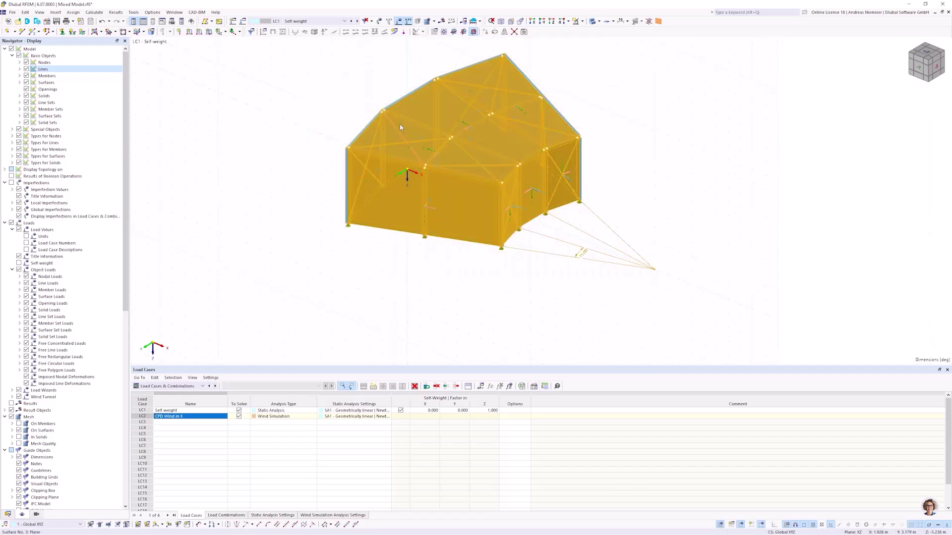
{"action": "right_click", "coordinate": [401, 128]}
{"action": "mouse_move", "coordinate": [449, 165]}
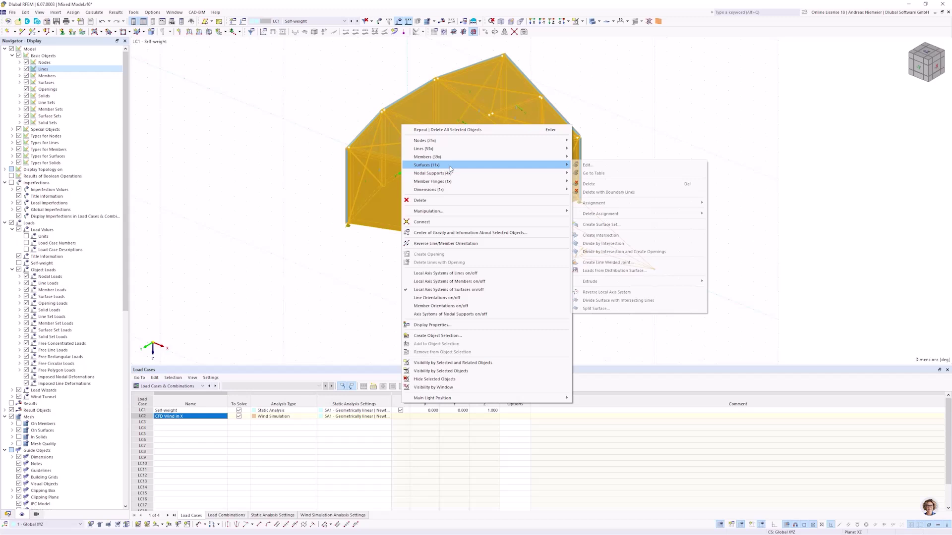
{"action": "left_click", "coordinate": [616, 166]}
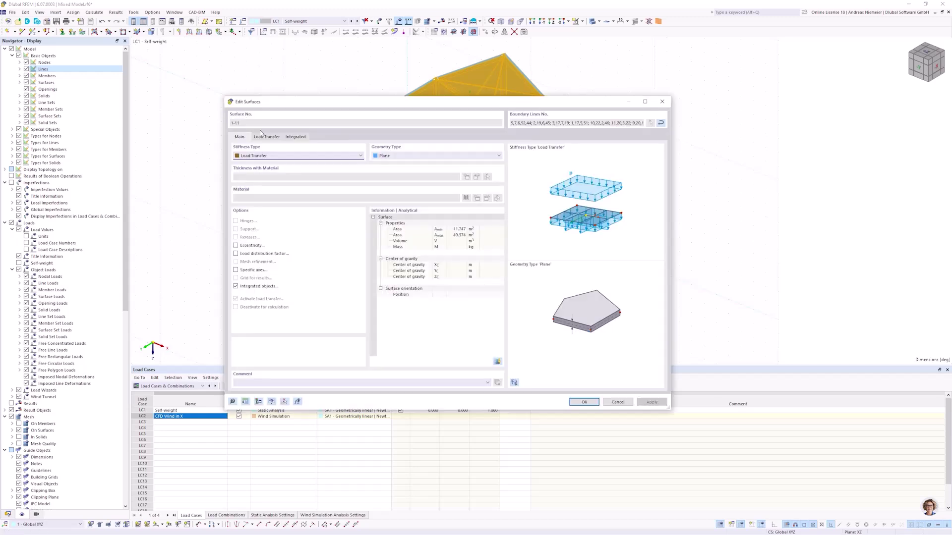
{"action": "left_click", "coordinate": [265, 137]}
{"action": "left_click", "coordinate": [253, 164]}
{"action": "left_click", "coordinate": [245, 177]}
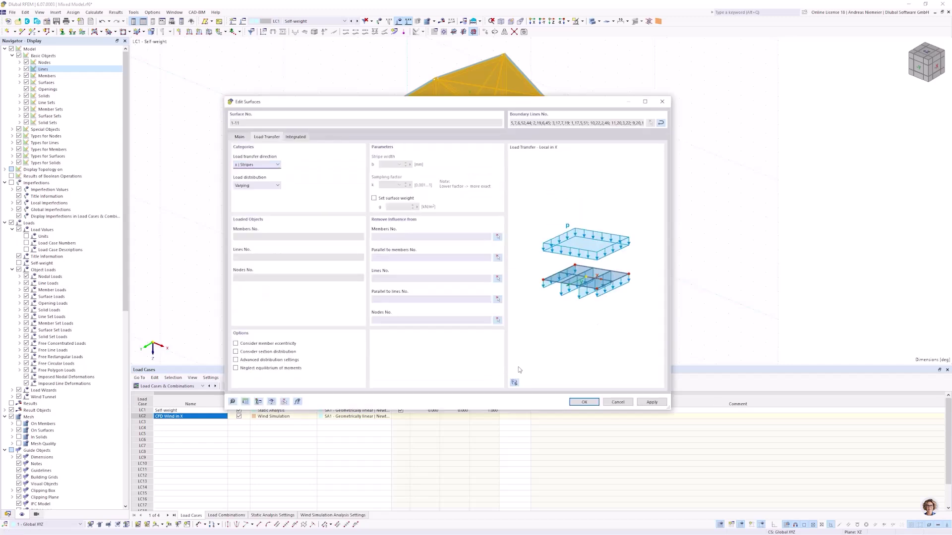
{"action": "key", "text": "Return"}
{"action": "left_click", "coordinate": [343, 291]}
{"action": "mouse_move", "coordinate": [343, 291]}
{"action": "middle_mouse_down", "text": "ctrl"}
{"action": "mouse_move", "coordinate": [324, 291]}
{"action": "mouse_move", "coordinate": [342, 299]}
{"action": "middle_mouse_up", "text": "ctrl"}
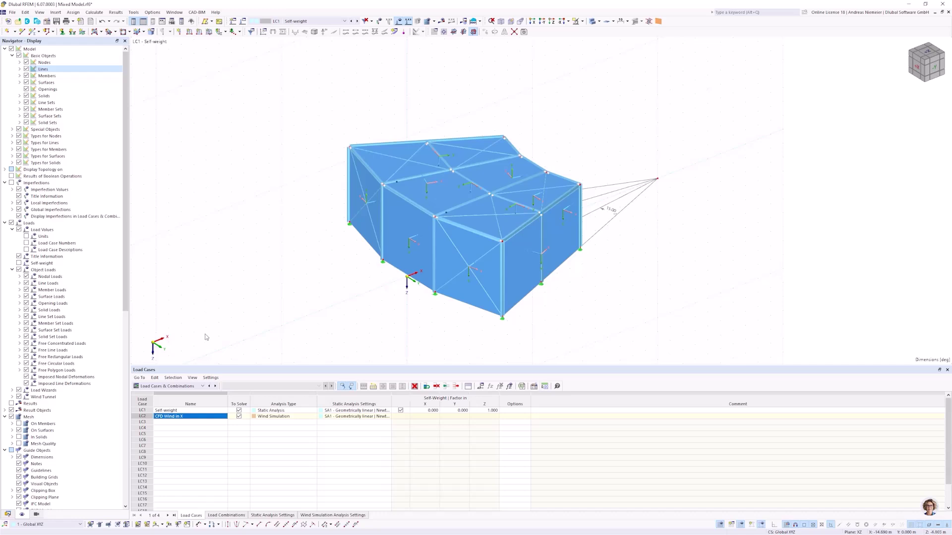
- Open load case LC2 CFD Wind in X and launch its wind simulation model in RWIND to view the structure in the tunnel
{"action": "left_click", "coordinate": [143, 417]}
{"action": "double_click", "coordinate": [141, 417]}
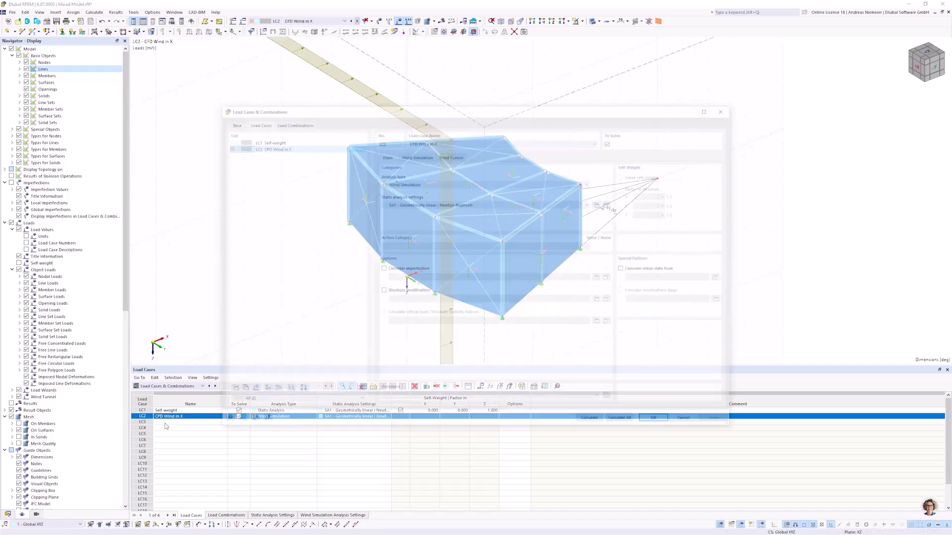
{"action": "left_click", "coordinate": [416, 155]}
{"action": "left_click", "coordinate": [597, 235]}
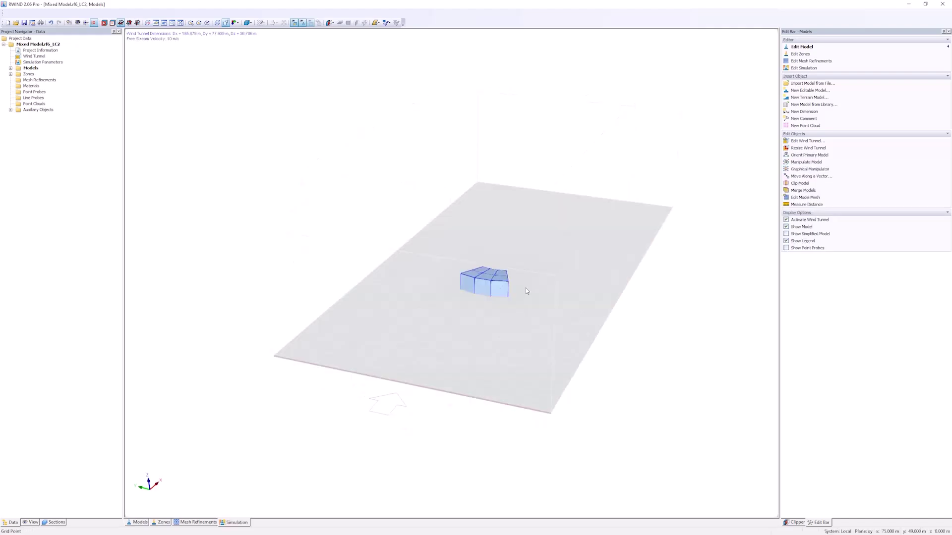
{"action": "mouse_move", "coordinate": [481, 307]}
{"action": "middle_mouse_down", "text": "ctrl"}
{"action": "mouse_move", "coordinate": [374, 324]}
{"action": "mouse_move", "coordinate": [503, 294]}
{"action": "middle_mouse_up", "text": "ctrl"}
{"action": "scroll", "coordinate": [503, 294], "scroll_direction": "up", "scroll_amount": 2}
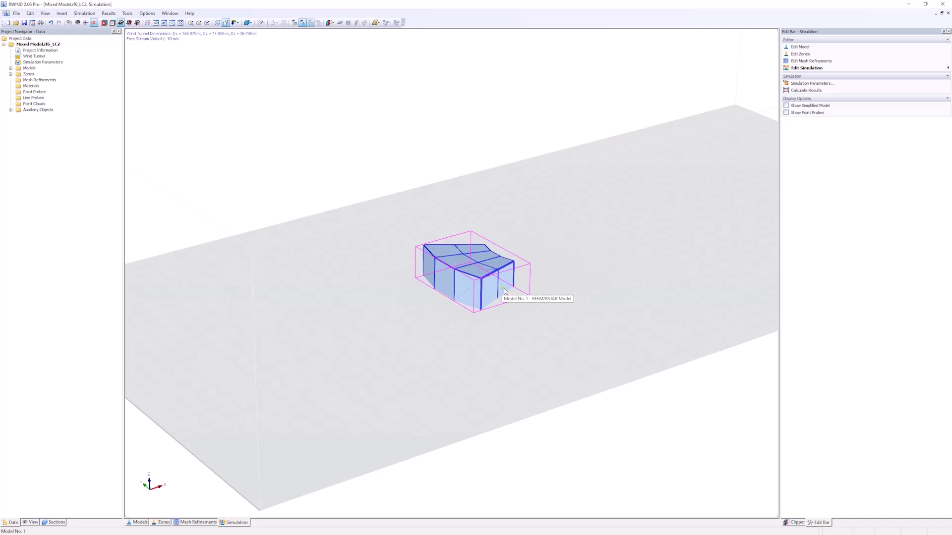
{"action": "scroll", "coordinate": [499, 283], "scroll_direction": "up", "scroll_amount": 2}
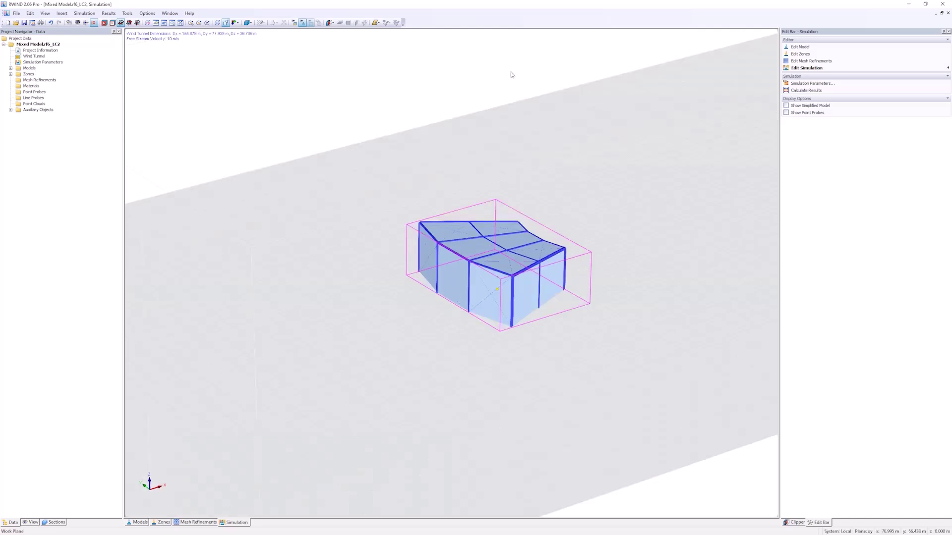
- Start the steady flow calculation for the RFEM model in the wind tunnel
{"action": "left_click", "coordinate": [79, 13]}
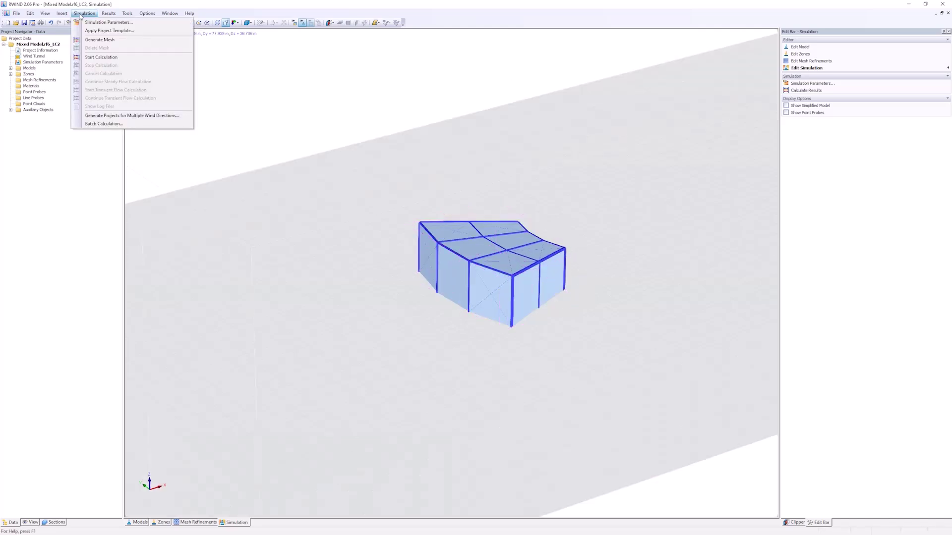
{"action": "left_click", "coordinate": [101, 57]}
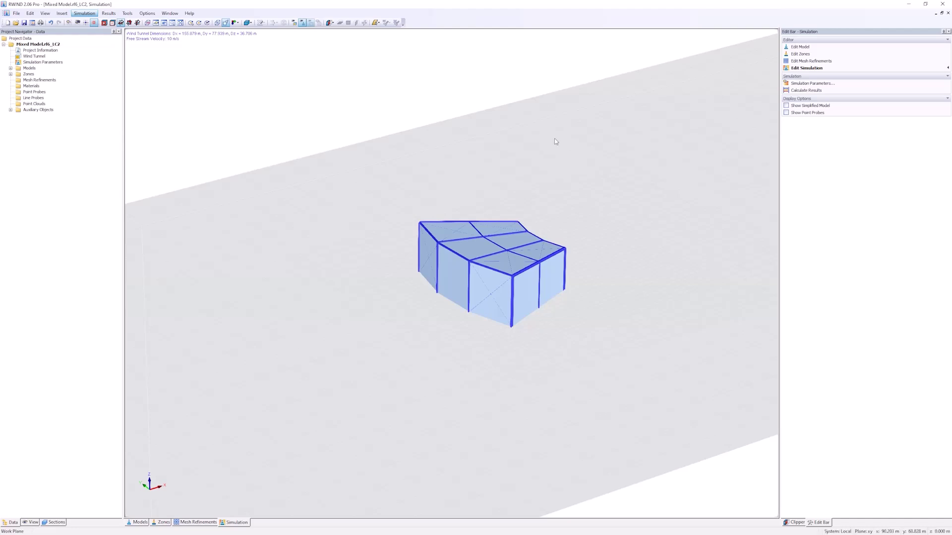
{"action": "left_click", "coordinate": [806, 90]}
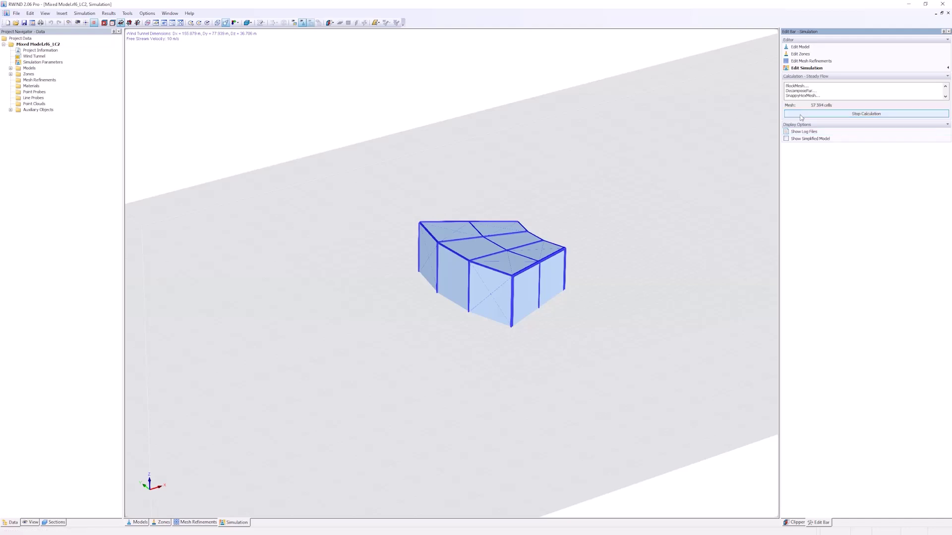
{"action": "scroll", "coordinate": [538, 252], "scroll_direction": "down", "scroll_amount": 3}
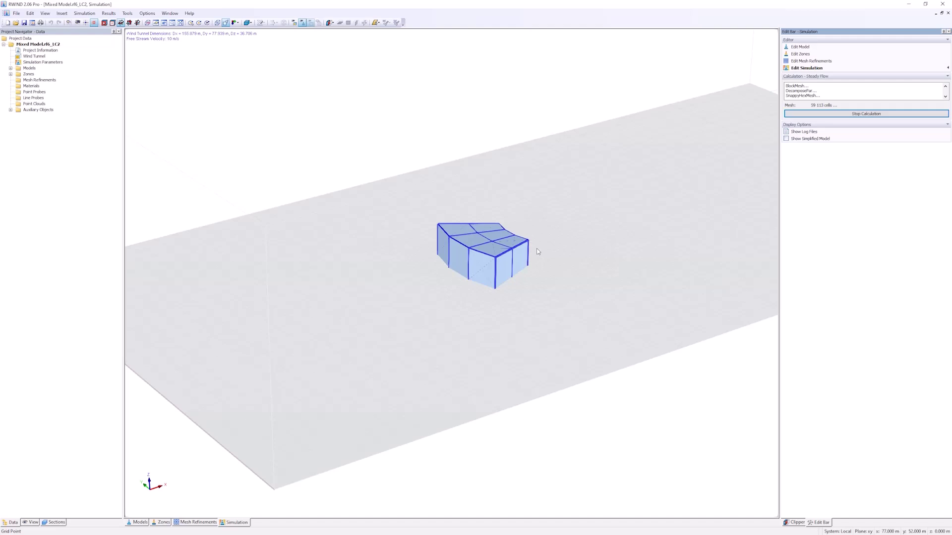
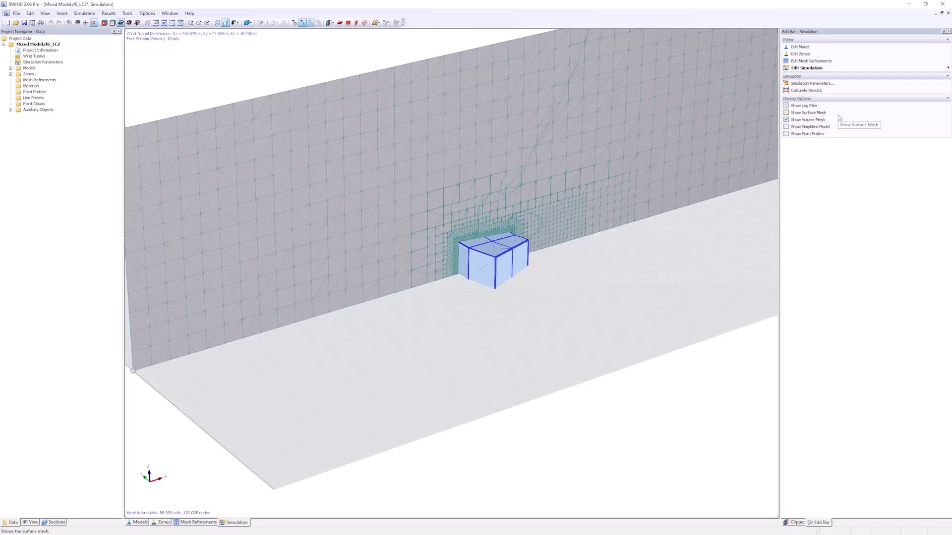
- Show the surface mesh instead of the volume mesh and examine it on the building's roof and walls
{"action": "scroll", "coordinate": [476, 235], "scroll_direction": "up", "scroll_amount": 1}
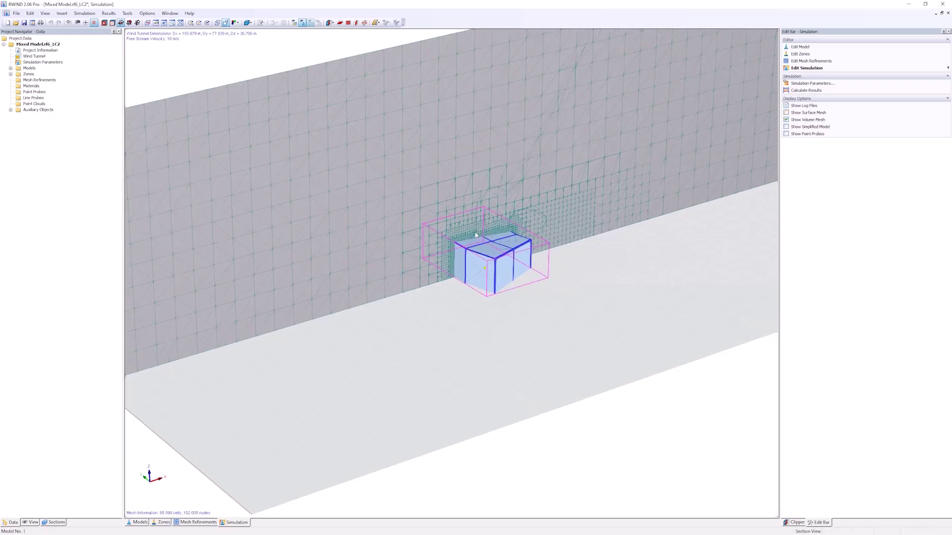
{"action": "scroll", "coordinate": [467, 244], "scroll_direction": "up", "scroll_amount": 1}
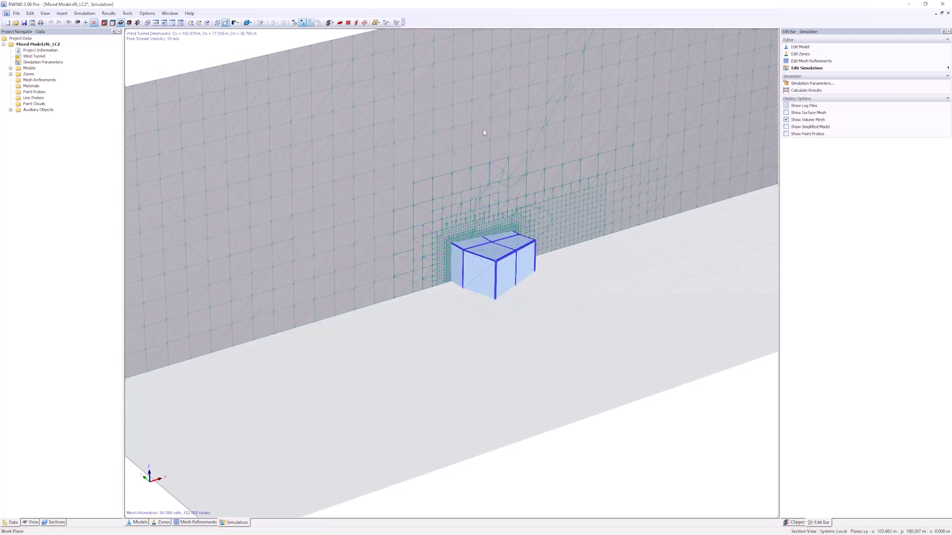
{"action": "left_click", "coordinate": [786, 113]}
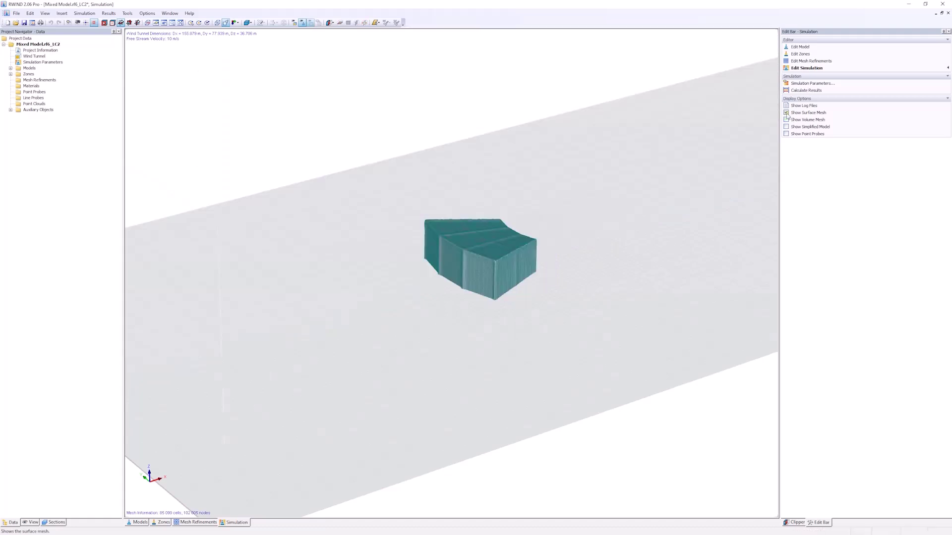
{"action": "middle_click_drag", "start_coordinate": [395, 256], "coordinate": [412, 258], "text": "ctrl"}
{"action": "middle_click_drag", "start_coordinate": [510, 342], "coordinate": [458, 346], "text": "ctrl"}
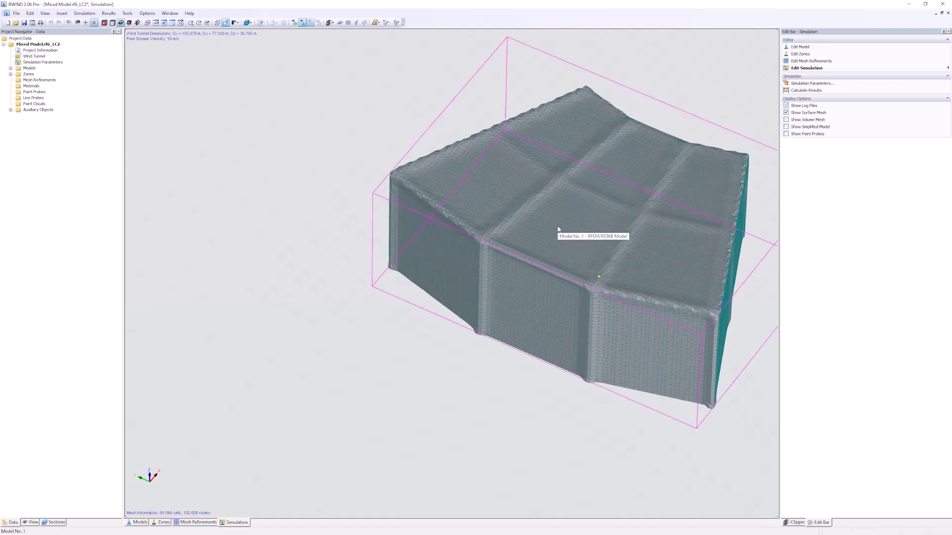
- Show the volume mesh again and examine its refinement up close where it meets the building's wall
{"action": "left_click", "coordinate": [787, 119]}
{"action": "scroll", "coordinate": [588, 342], "scroll_direction": "up", "scroll_amount": 1}
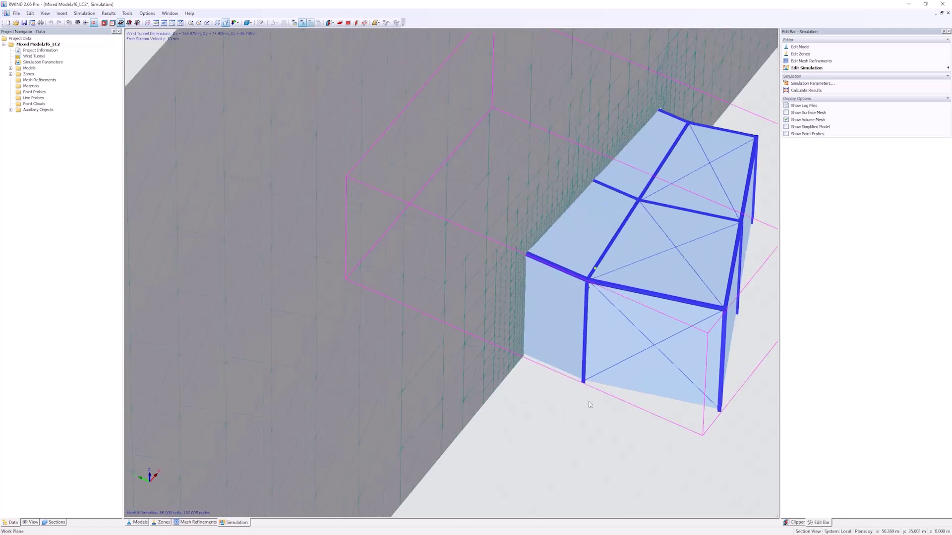
{"action": "scroll", "coordinate": [590, 405], "scroll_direction": "up", "scroll_amount": 5}
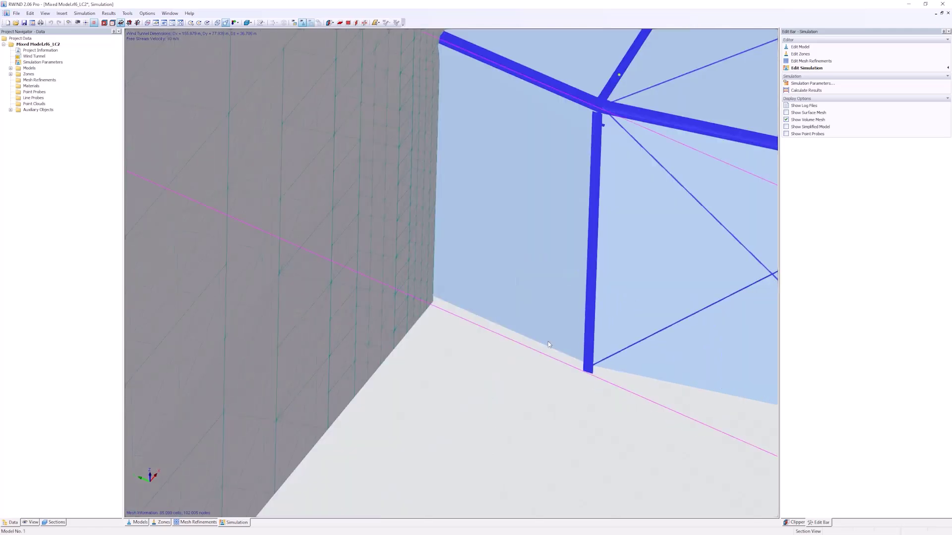
{"action": "scroll", "coordinate": [606, 351], "scroll_direction": "up", "scroll_amount": 2}
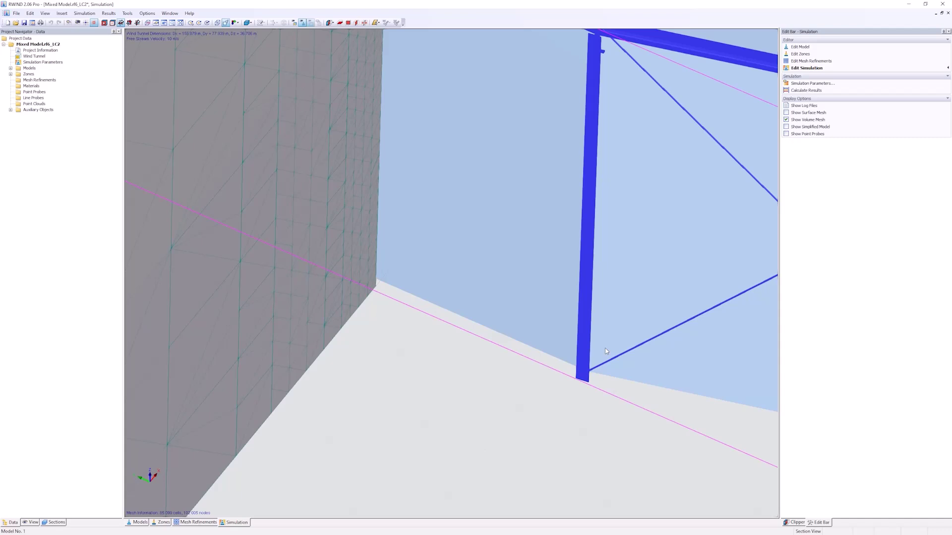
{"action": "scroll", "coordinate": [606, 351], "scroll_direction": "down", "scroll_amount": 2}
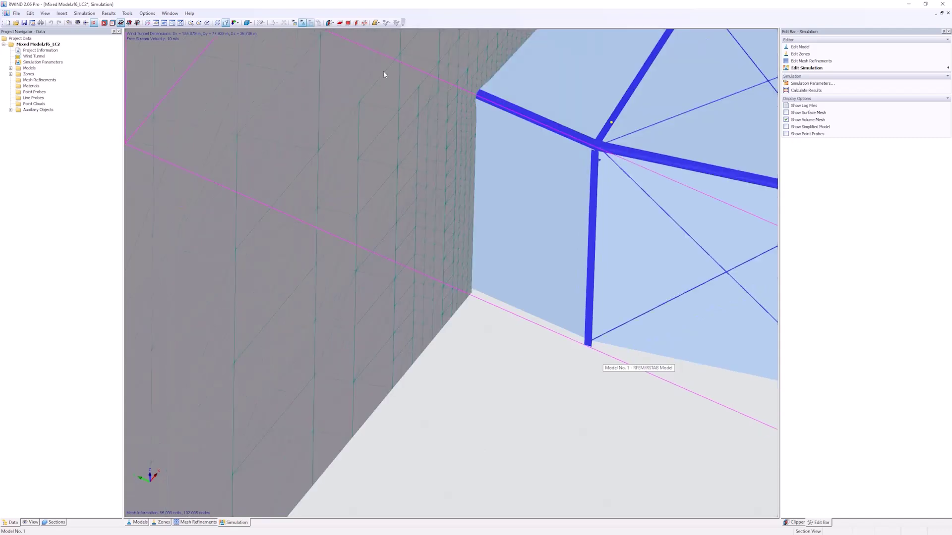
- View the model in the Z-direction and compare the mesh density near the structure with the surrounding tunnel
{"action": "left_click", "coordinate": [235, 23]}
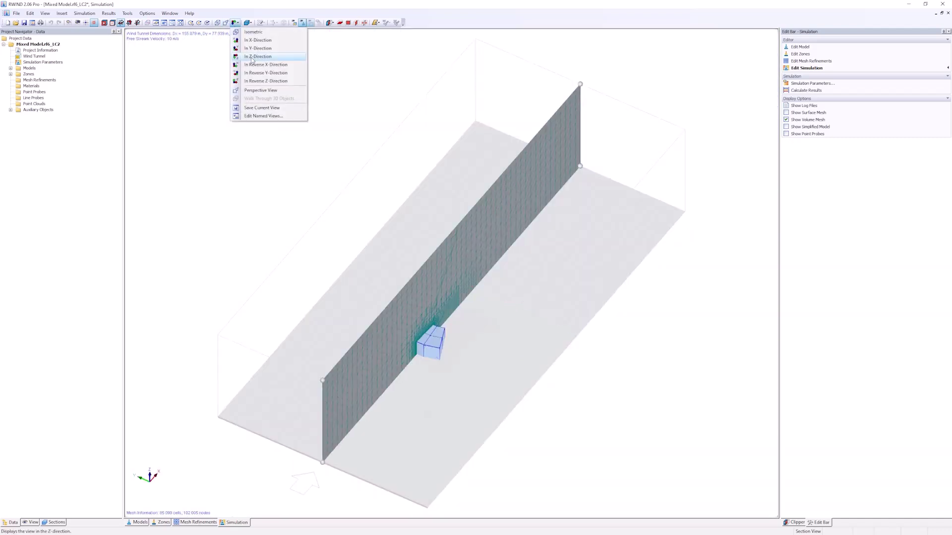
{"action": "left_click", "coordinate": [257, 57]}
{"action": "scroll", "coordinate": [380, 262], "scroll_direction": "up", "scroll_amount": 5}
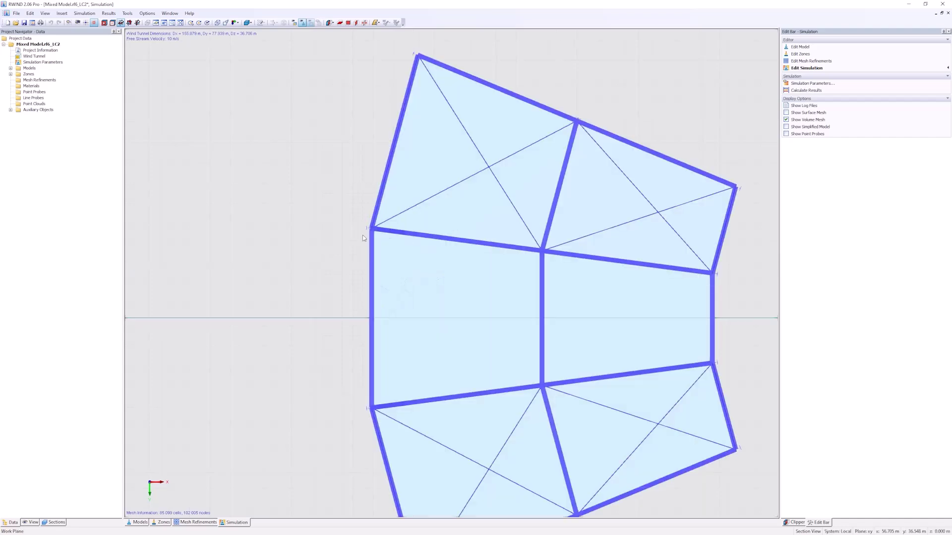
{"action": "scroll", "coordinate": [365, 233], "scroll_direction": "up", "scroll_amount": 3}
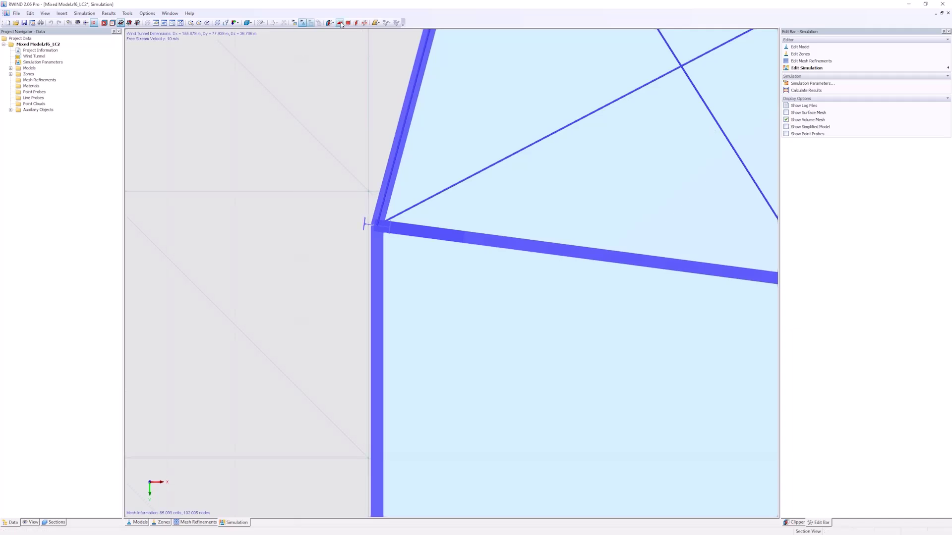
{"action": "scroll", "coordinate": [348, 279], "scroll_direction": "down", "scroll_amount": 2}
{"action": "scroll", "coordinate": [348, 279], "scroll_direction": "down", "scroll_amount": 3}
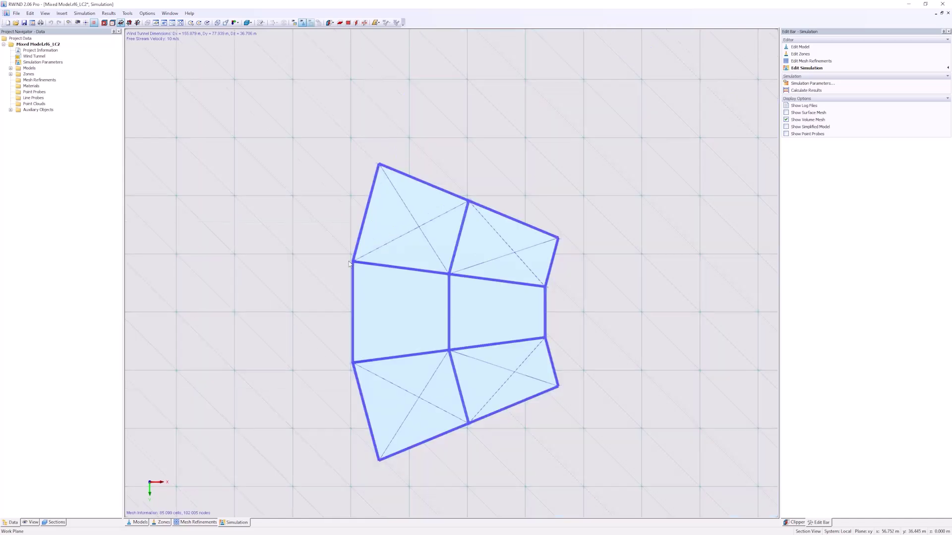
{"action": "scroll", "coordinate": [355, 224], "scroll_direction": "down", "scroll_amount": 4}
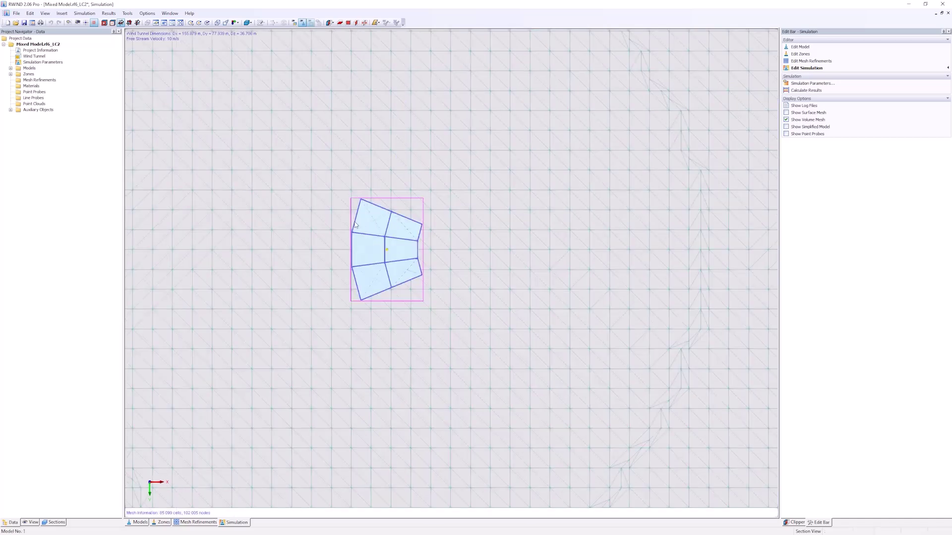
{"action": "scroll", "coordinate": [355, 224], "scroll_direction": "down", "scroll_amount": 4}
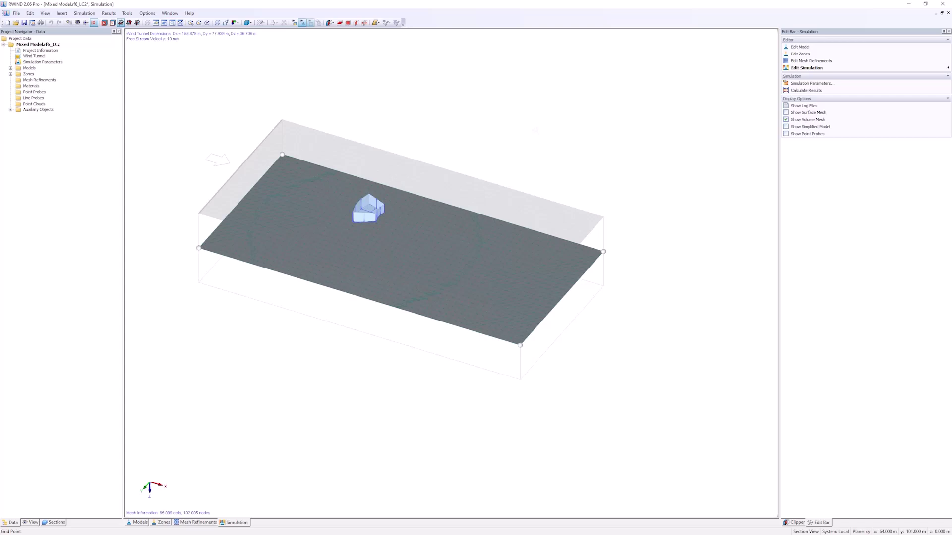
- Move the horizontal mesh section plane to the level of the structure and inspect the refined mesh in the Z-direction view
{"action": "mouse_move", "coordinate": [193, 228]}
{"action": "left_mouse_down"}
{"action": "mouse_move", "coordinate": [198, 240]}
{"action": "mouse_move", "coordinate": [199, 215]}
{"action": "left_mouse_up"}
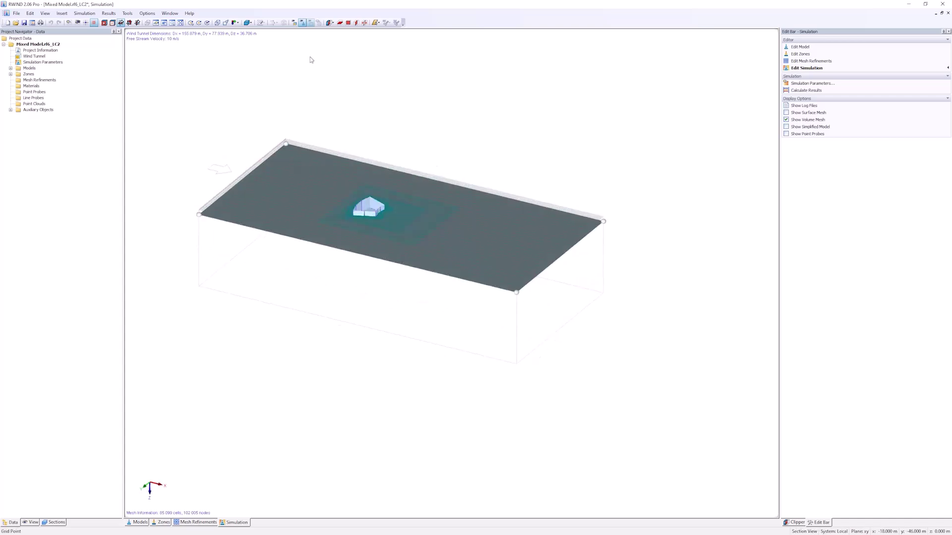
{"action": "left_click", "coordinate": [235, 22]}
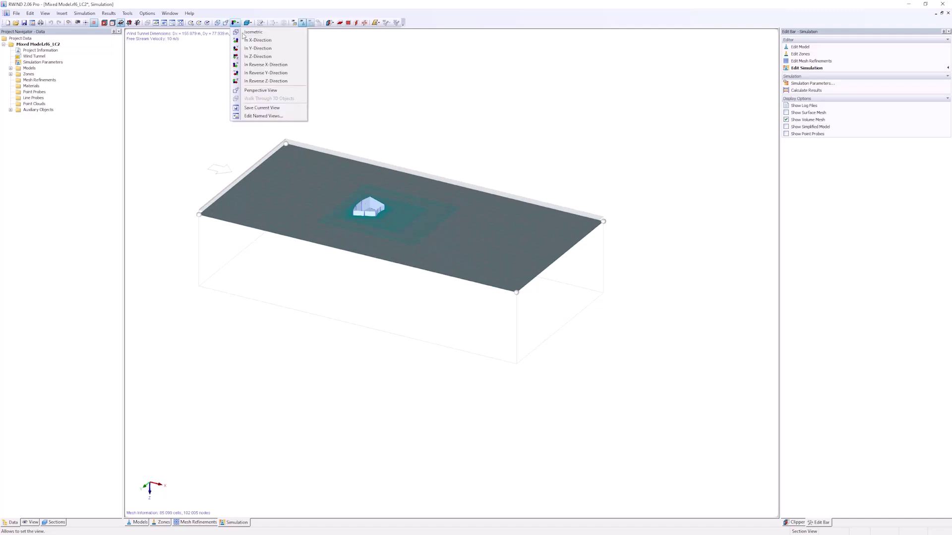
{"action": "left_click", "coordinate": [258, 56]}
{"action": "scroll", "coordinate": [382, 262], "scroll_direction": "up", "scroll_amount": 5}
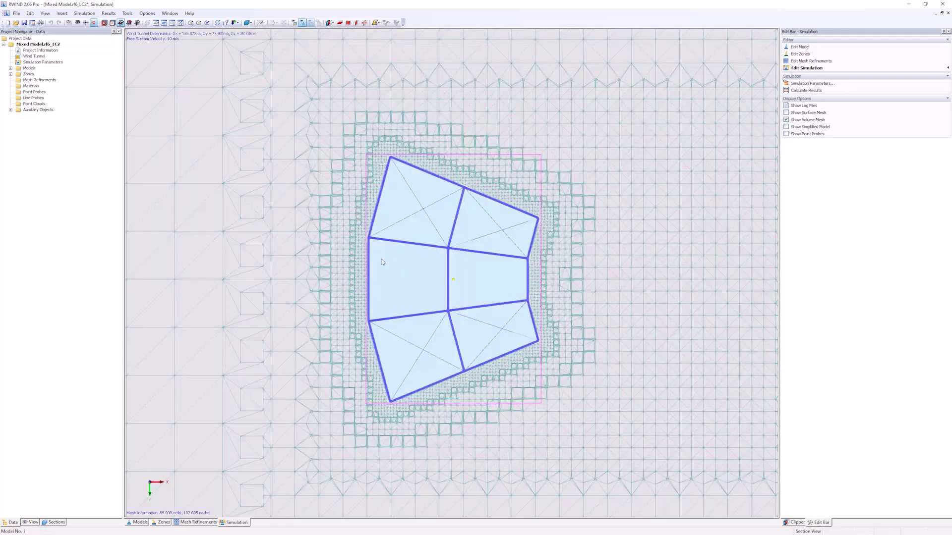
{"action": "scroll", "coordinate": [375, 246], "scroll_direction": "up", "scroll_amount": 5}
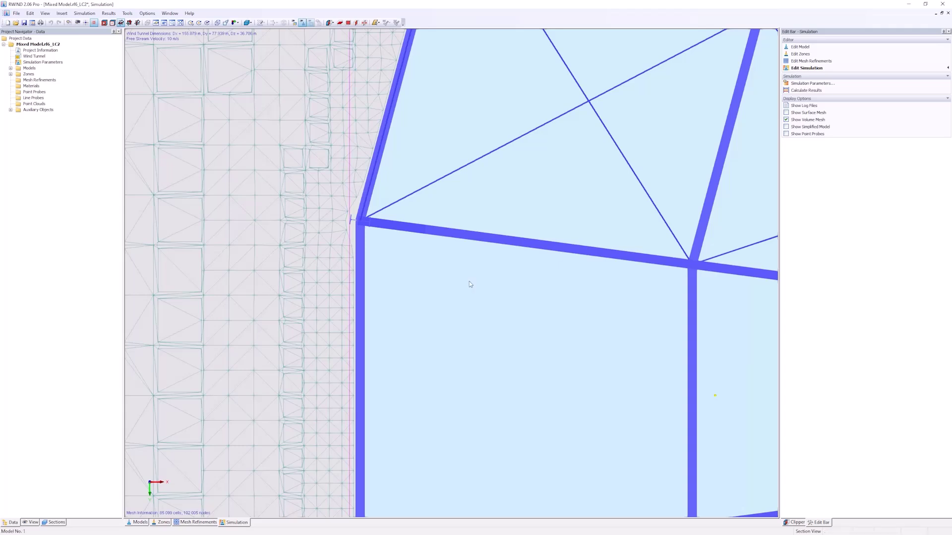
- Close RWIND, return to RFEM and confirm the load case settings
{"action": "left_click", "coordinate": [945, 5]}
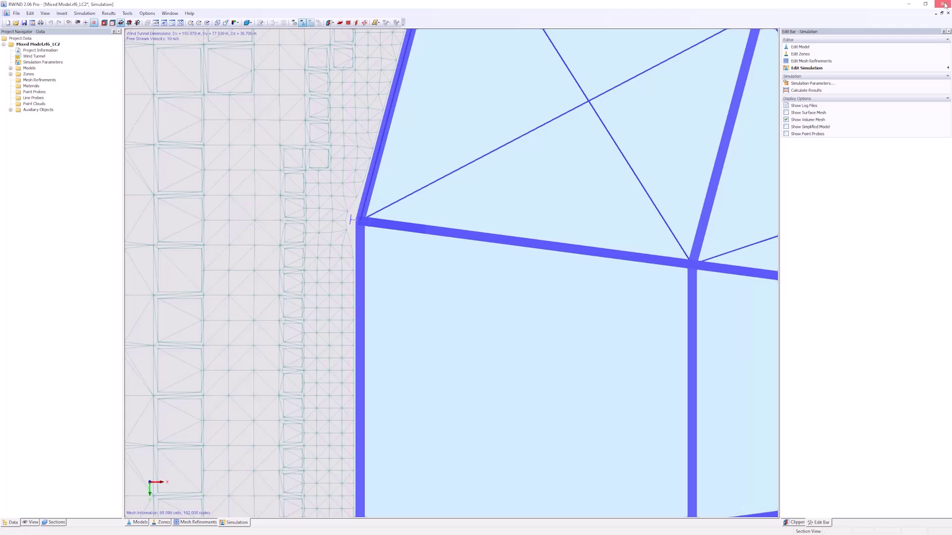
{"action": "left_click", "coordinate": [497, 288]}
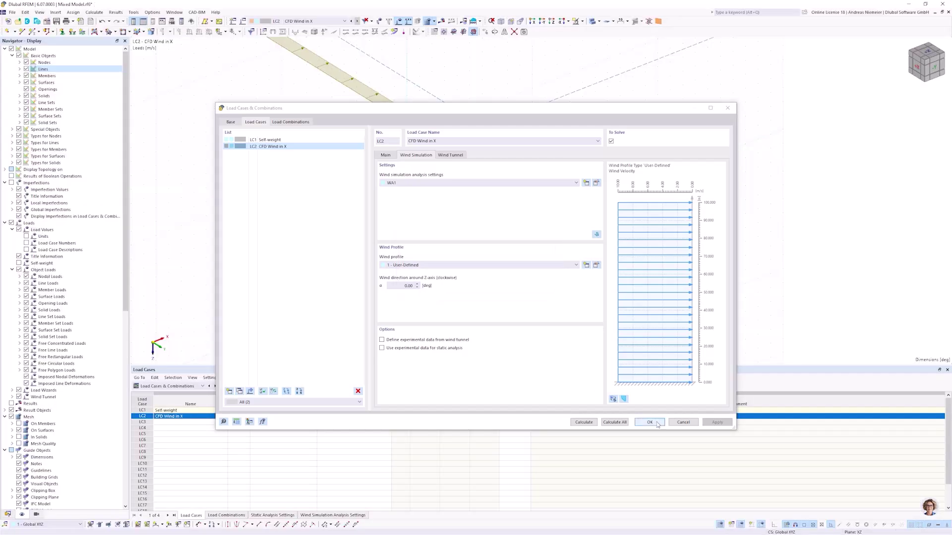
{"action": "left_click", "coordinate": [657, 424]}
- Review the wind simulation options in the mesh settings, particularly Active (visible) objects only, and accept the settings
{"action": "left_click", "coordinate": [435, 21]}
{"action": "left_click", "coordinate": [447, 32]}
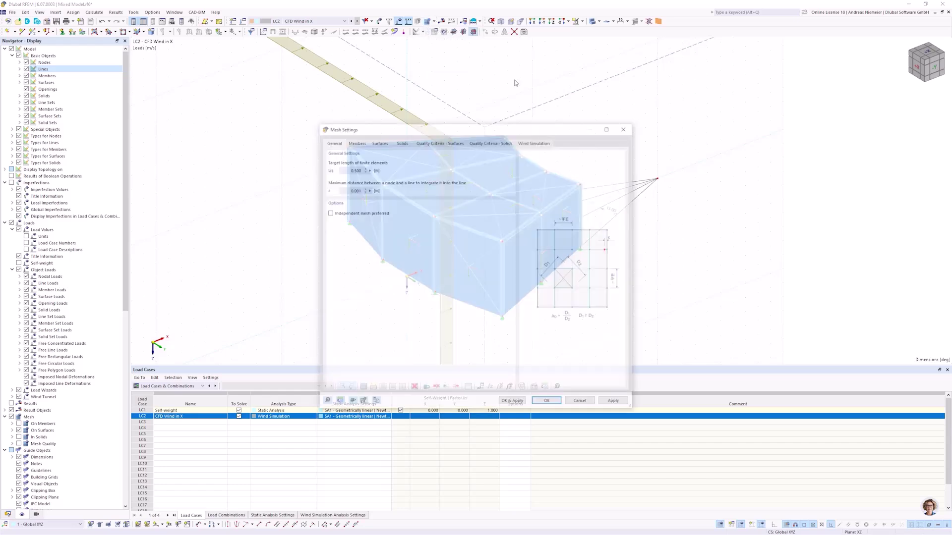
{"action": "left_click", "coordinate": [534, 144]}
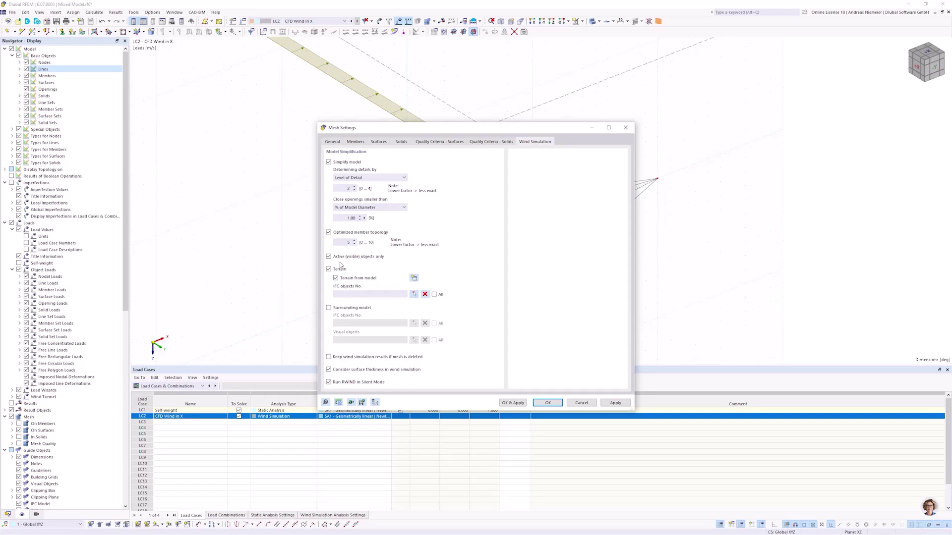
{"action": "left_click", "coordinate": [548, 403]}
- Activate visibility mode and show only the Load Transfer surfaces generated by stiffness type
{"action": "left_click", "coordinate": [36, 514]}
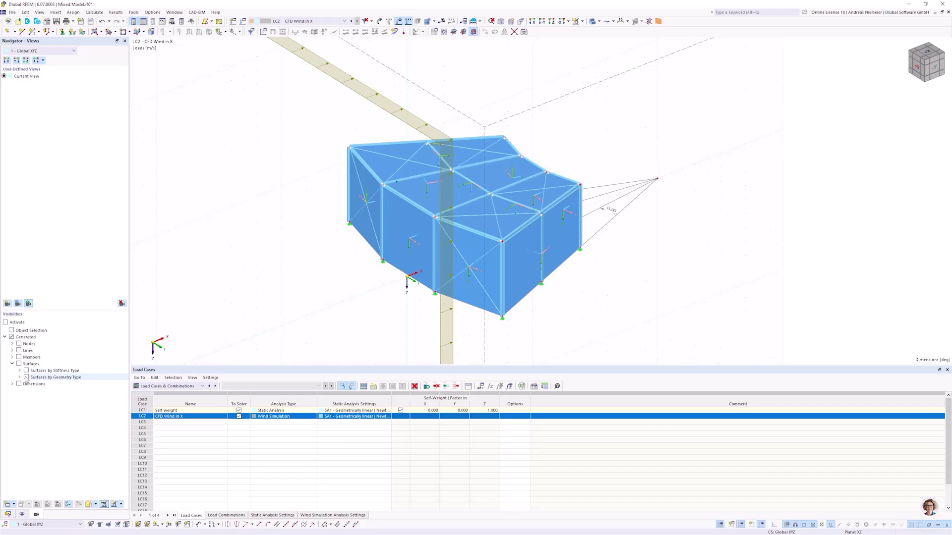
{"action": "left_click", "coordinate": [5, 323]}
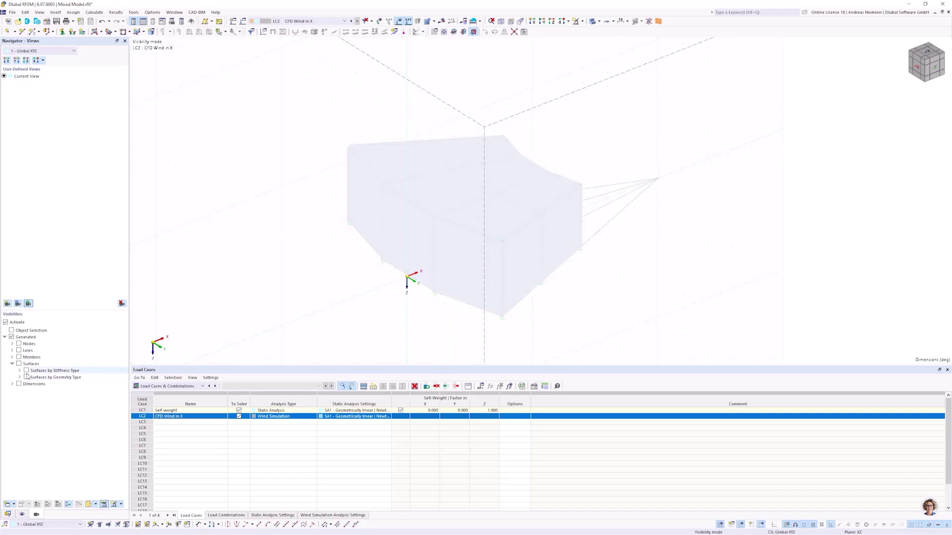
{"action": "left_click", "coordinate": [20, 371]}
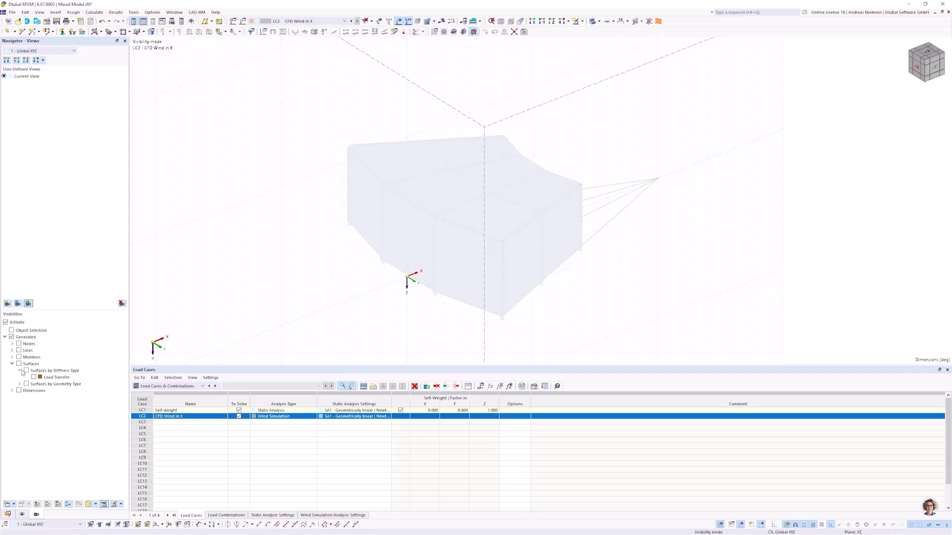
{"action": "left_click", "coordinate": [34, 378]}
{"action": "middle_click_drag", "start_coordinate": [289, 357], "coordinate": [504, 247]}
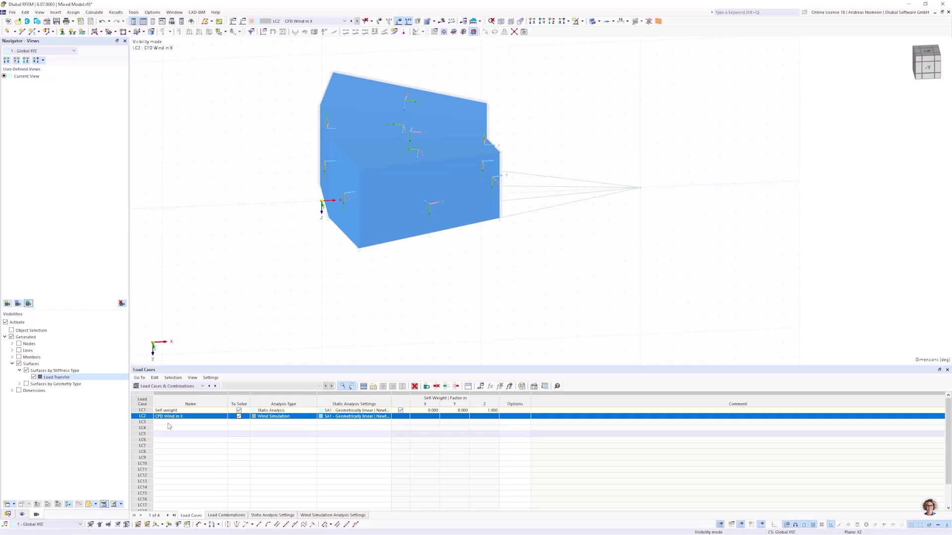
- Calculate load case LC2 CFD Wind in X with only the load transfer surfaces visible
{"action": "left_click", "coordinate": [442, 21]}
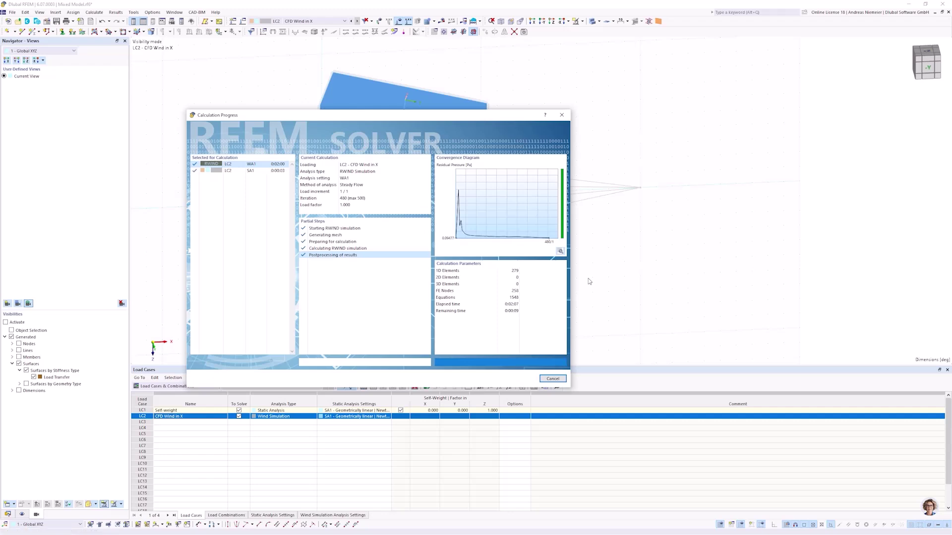
{"action": "mouse_move", "coordinate": [572, 295]}
{"action": "middle_mouse_down"}
{"action": "mouse_move", "coordinate": [602, 274]}
{"action": "mouse_move", "coordinate": [564, 305]}
{"action": "middle_mouse_up"}
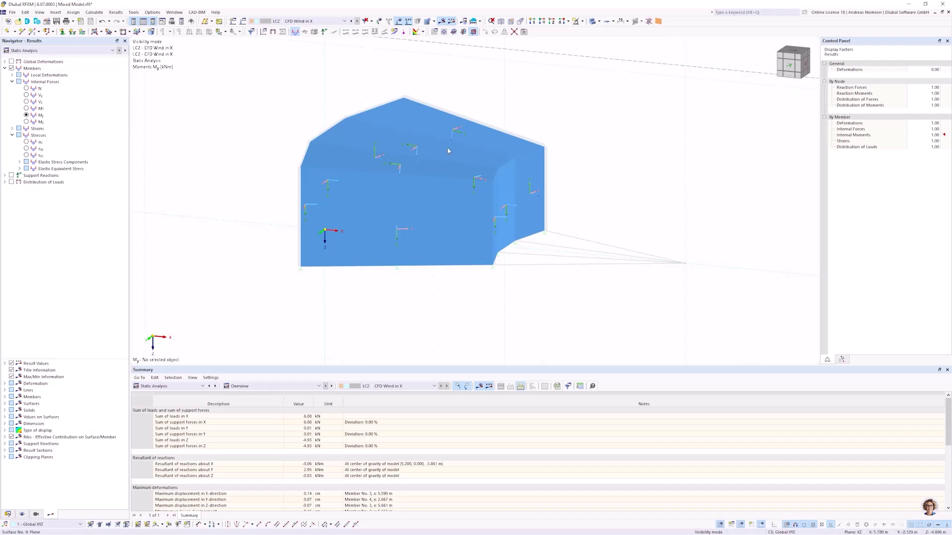
- Turn off visibility mode to show the whole structure and display the model as a wireframe
{"action": "left_click", "coordinate": [582, 21]}
{"action": "left_click", "coordinate": [594, 85]}
{"action": "middle_click_drag", "start_coordinate": [490, 324], "coordinate": [379, 347], "text": "ctrl"}
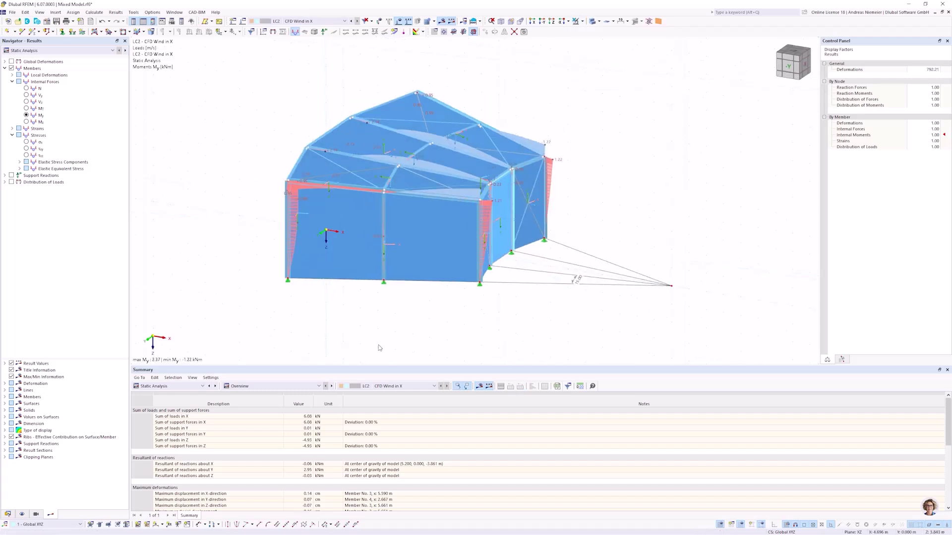
{"action": "left_click", "coordinate": [598, 20]}
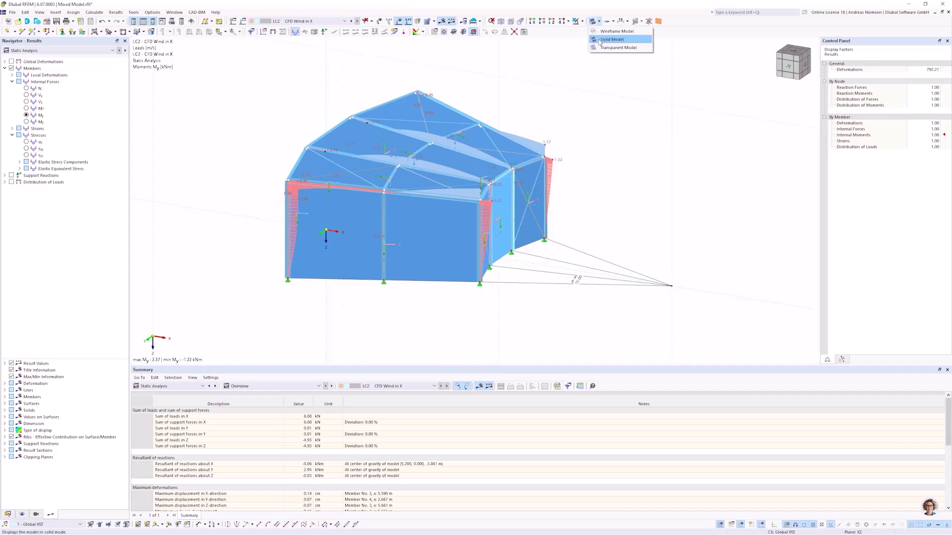
{"action": "left_click", "coordinate": [600, 39]}
{"action": "middle_click_drag", "start_coordinate": [593, 186], "coordinate": [580, 208]}
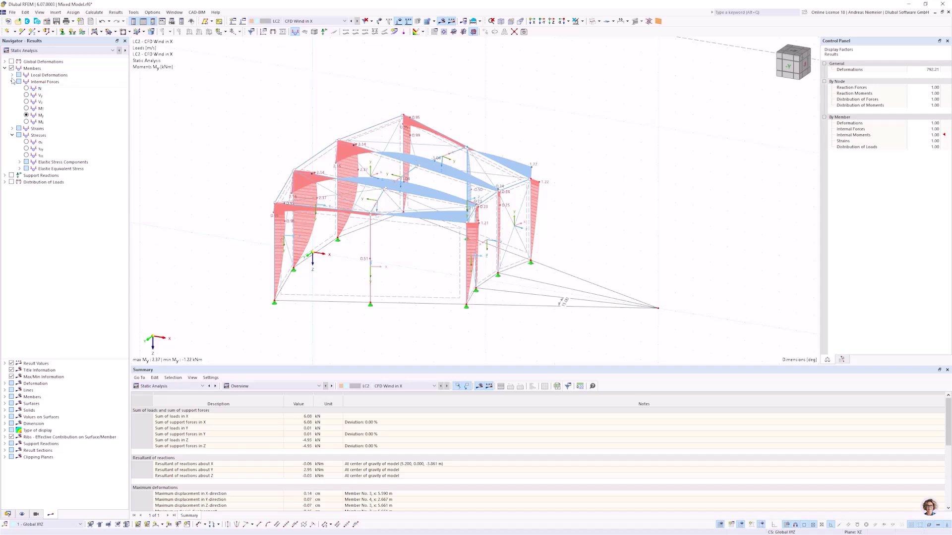
- Display the global deformations |u| of the structure for LC2 and examine the deformed frame
{"action": "left_click", "coordinate": [5, 61]}
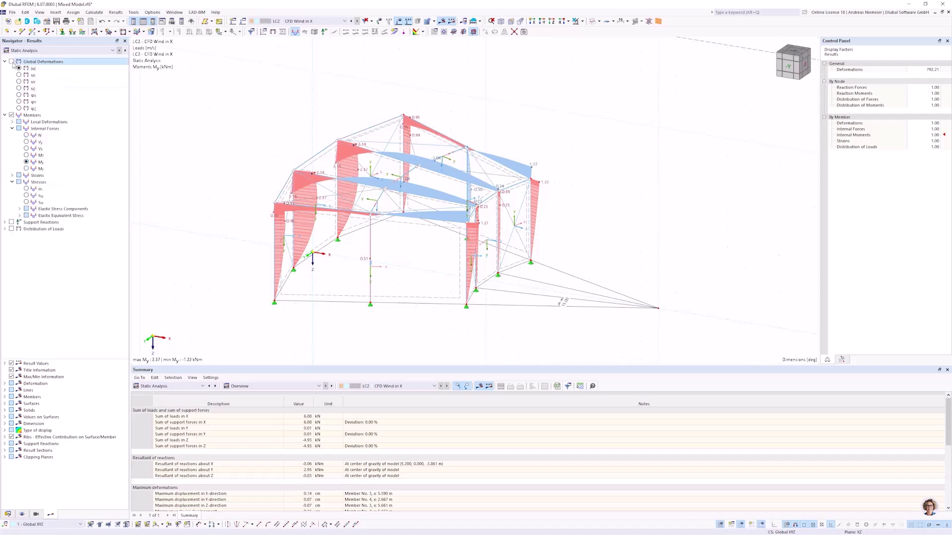
{"action": "left_click", "coordinate": [11, 62]}
{"action": "scroll", "coordinate": [271, 175], "scroll_direction": "down", "scroll_amount": 2}
{"action": "middle_click_drag", "start_coordinate": [271, 175], "coordinate": [404, 250]}
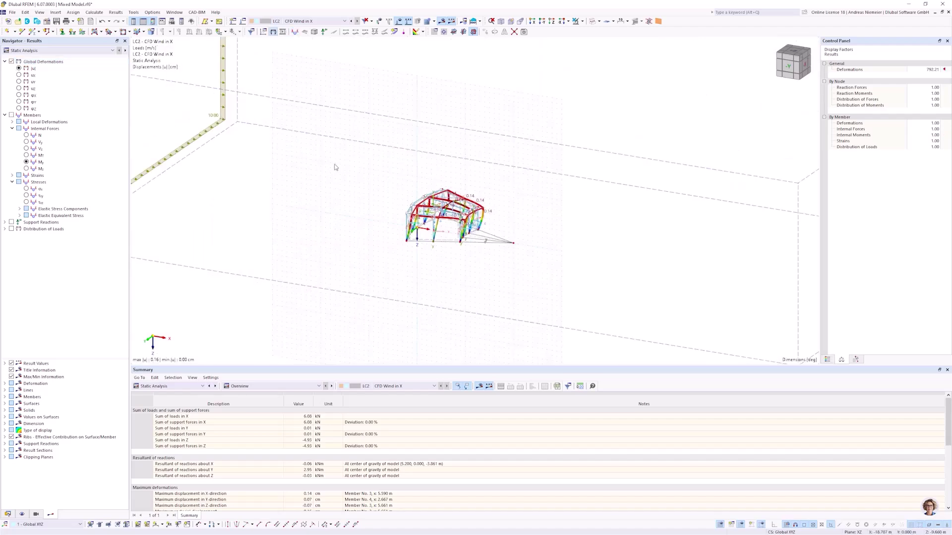
{"action": "scroll", "coordinate": [433, 203], "scroll_direction": "up", "scroll_amount": 3}
{"action": "scroll", "coordinate": [333, 177], "scroll_direction": "up", "scroll_amount": 2}
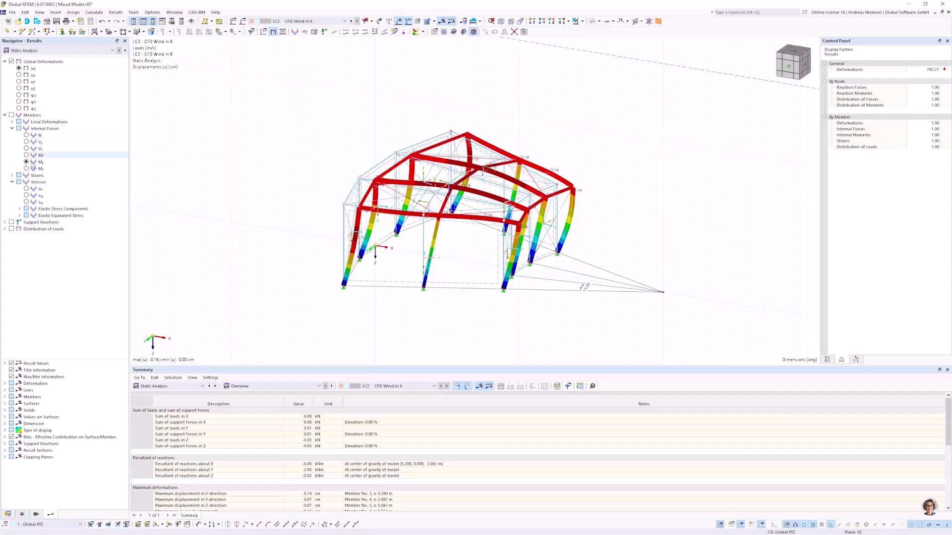
- Examine the member axial forces N and the bending moments My for LC2
{"action": "left_click", "coordinate": [27, 135]}
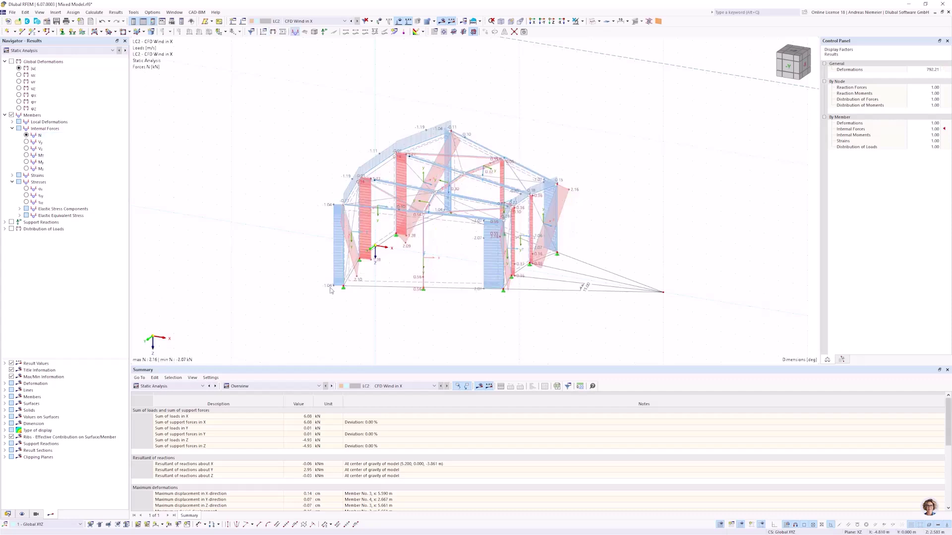
{"action": "middle_click_drag", "start_coordinate": [382, 259], "coordinate": [359, 237]}
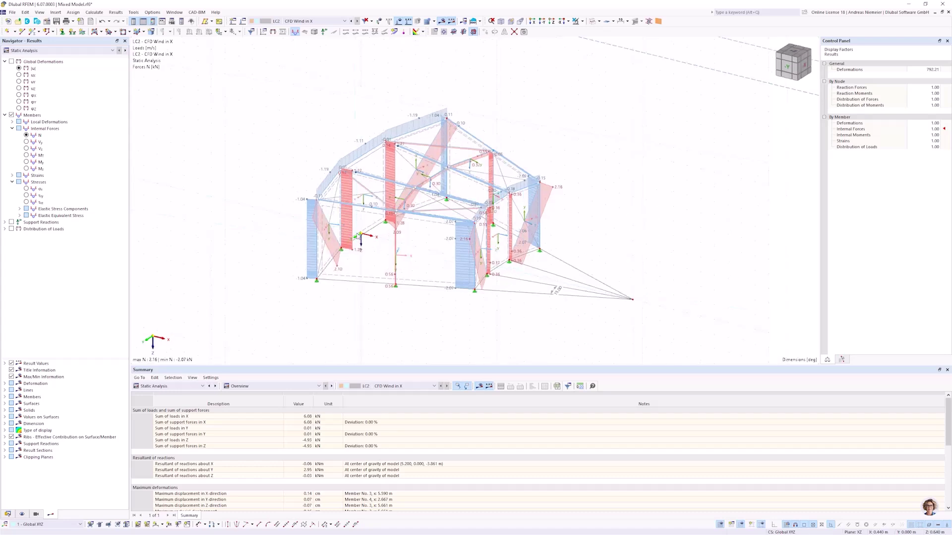
{"action": "scroll", "coordinate": [353, 236], "scroll_direction": "up", "scroll_amount": 2}
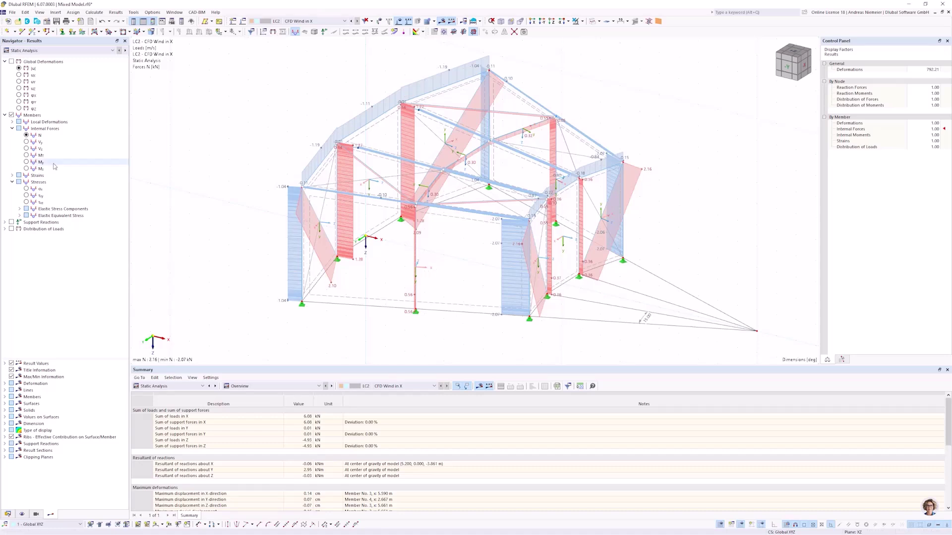
{"action": "left_click", "coordinate": [26, 163]}
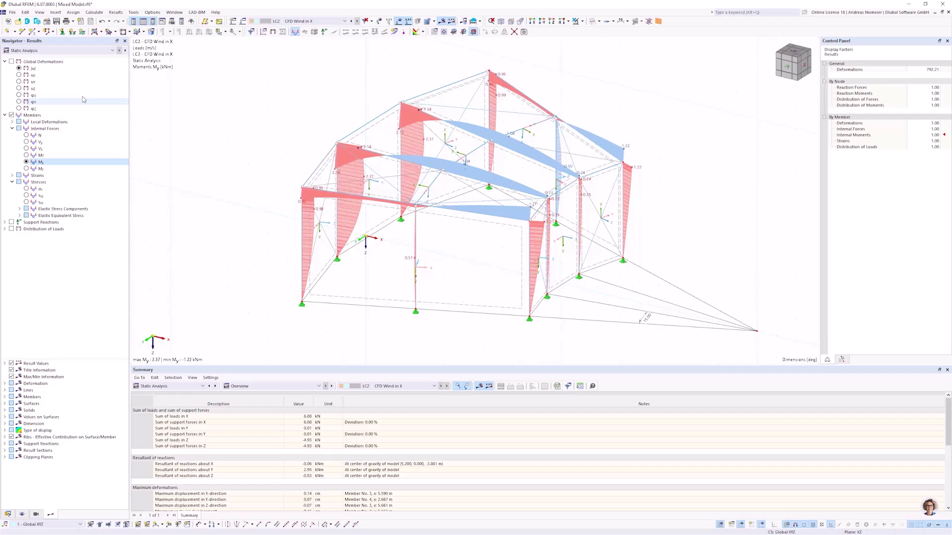
- Switch the results to Wind Simulation Analysis and examine the surface pressures p on the building envelope from the windward side
{"action": "left_click", "coordinate": [78, 51]}
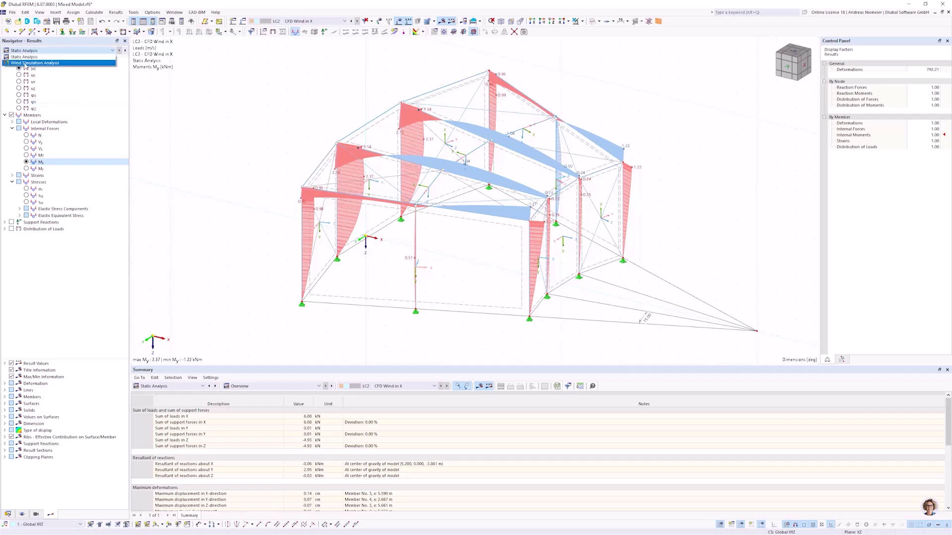
{"action": "left_click", "coordinate": [26, 63]}
{"action": "middle_click_drag", "start_coordinate": [241, 253], "coordinate": [366, 36]}
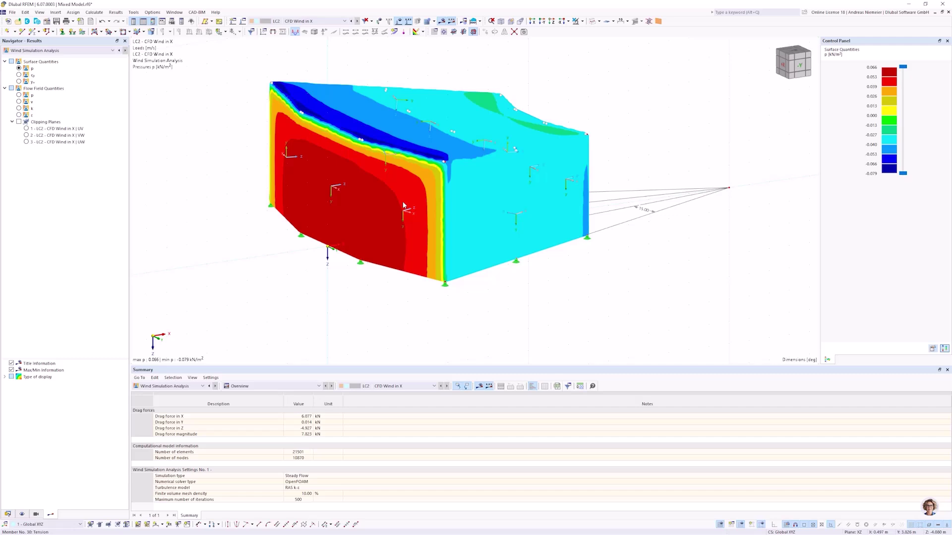
- Display the flow field pressure p on the VW clipping plane of LC2
{"action": "left_click", "coordinate": [19, 95]}
{"action": "scroll", "coordinate": [222, 203], "scroll_direction": "down", "scroll_amount": 1}
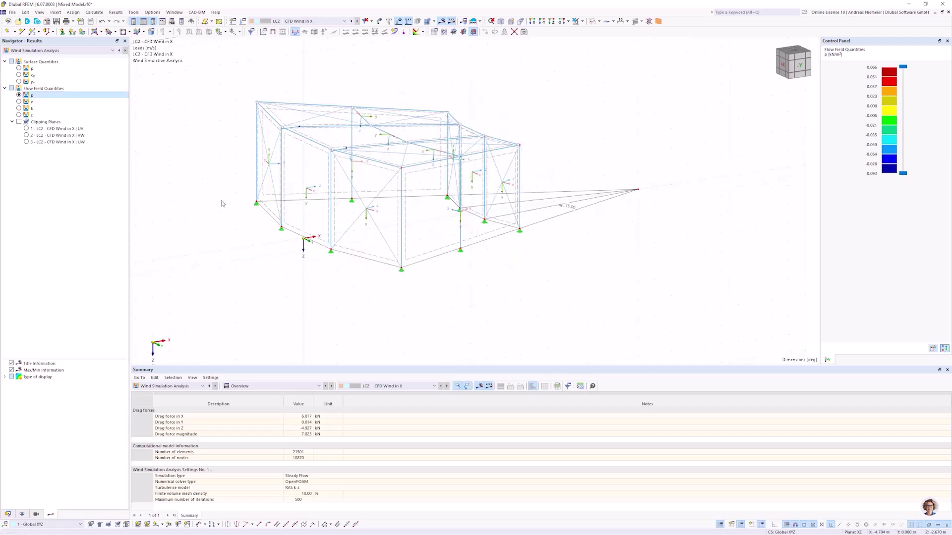
{"action": "scroll", "coordinate": [189, 215], "scroll_direction": "down", "scroll_amount": 4}
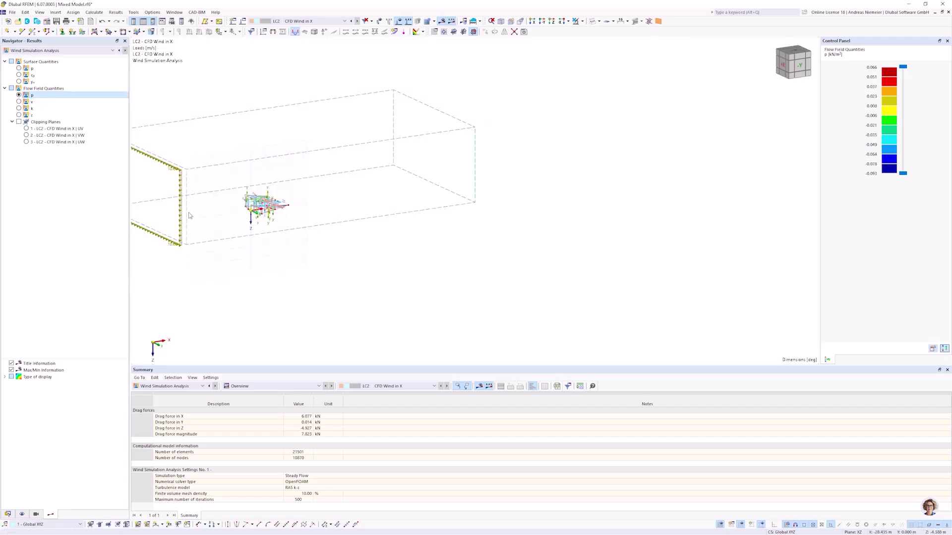
{"action": "left_click", "coordinate": [26, 135]}
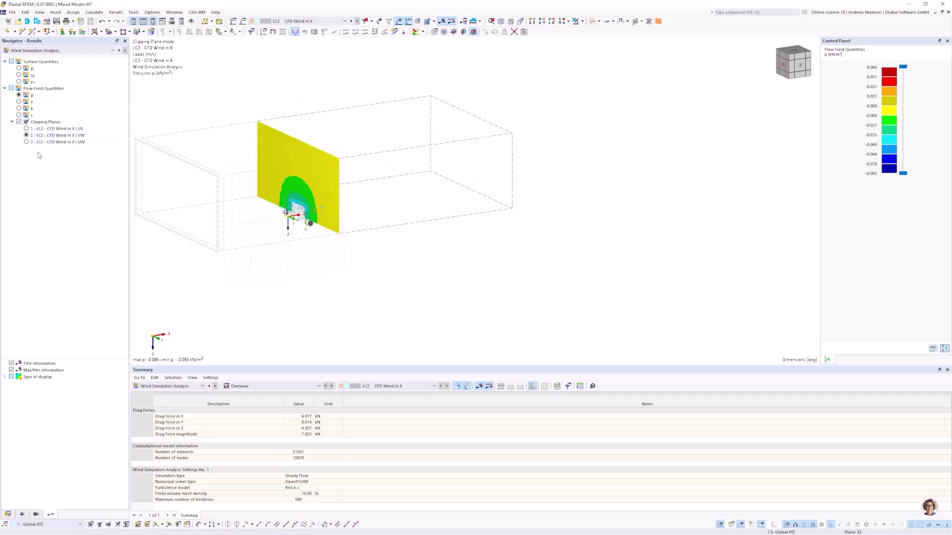
- Switch the flow field pressure to the horizontal UW clipping plane and raise the plane so it cuts through the building
{"action": "key", "text": "Down"}
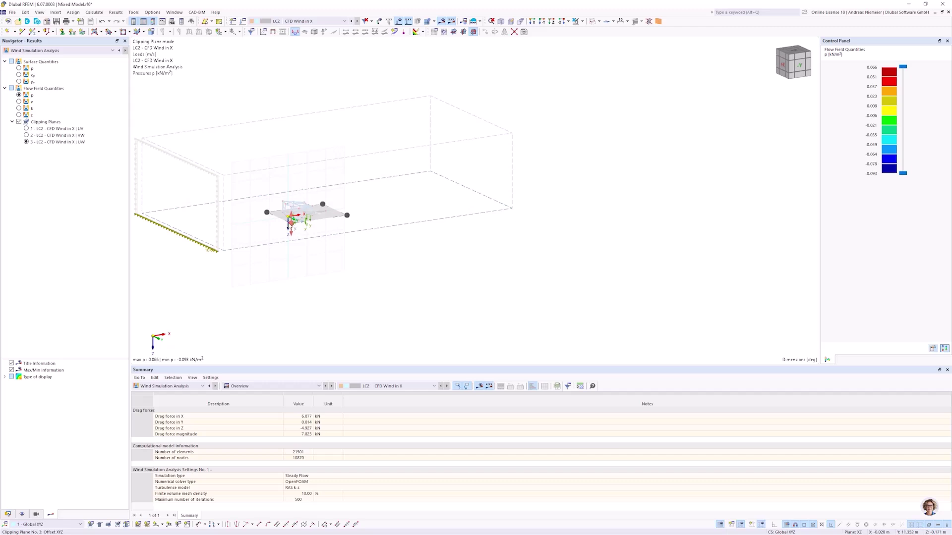
{"action": "scroll", "coordinate": [291, 223], "scroll_direction": "up", "scroll_amount": 4}
{"action": "scroll", "coordinate": [281, 215], "scroll_direction": "up", "scroll_amount": 3}
{"action": "left_click_drag", "start_coordinate": [268, 225], "coordinate": [267, 208]}
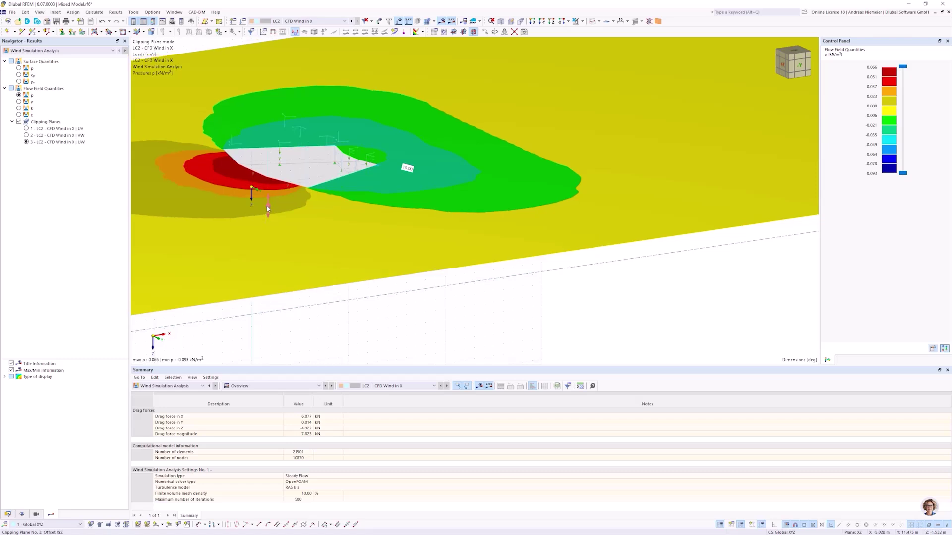
{"action": "scroll", "coordinate": [346, 253], "scroll_direction": "down", "scroll_amount": 3}
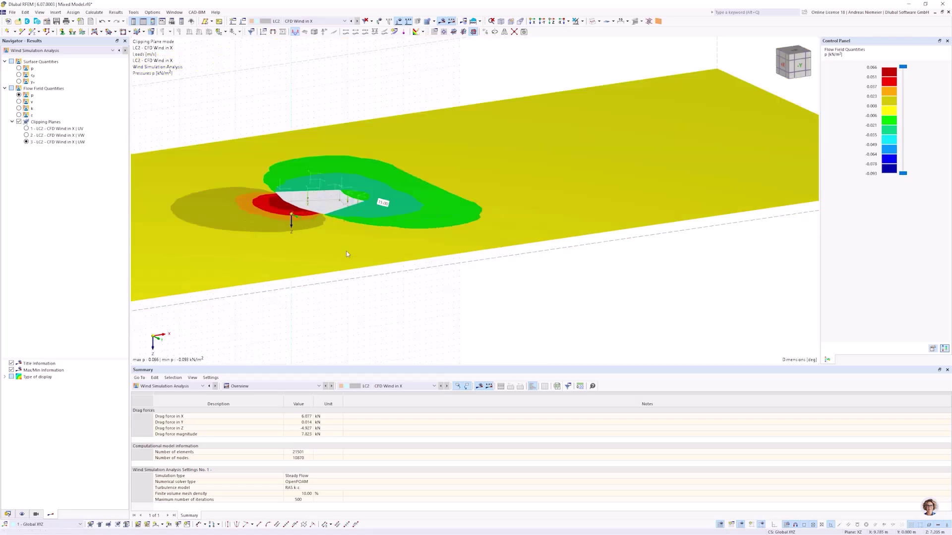